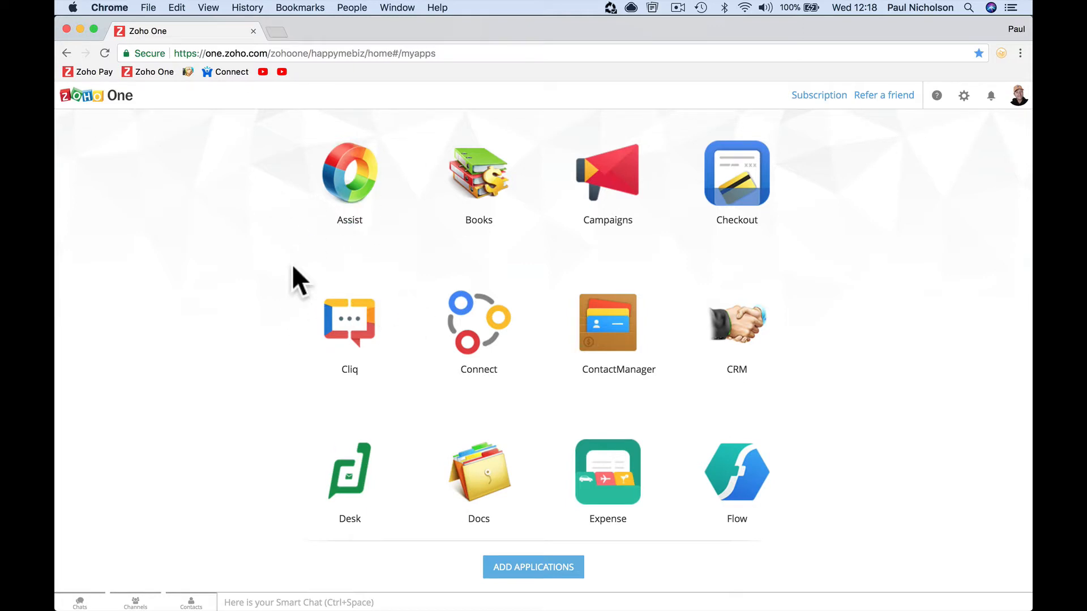
- Launch Zoho Connect from the Connect bookmark in the bookmarks bar
click(224, 73)
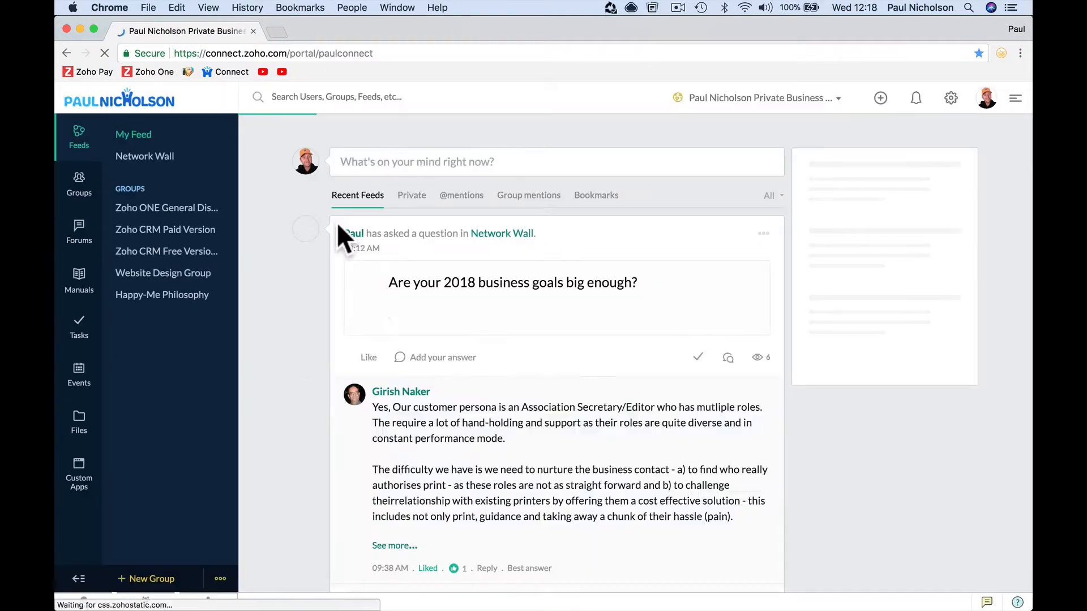
click(787, 100)
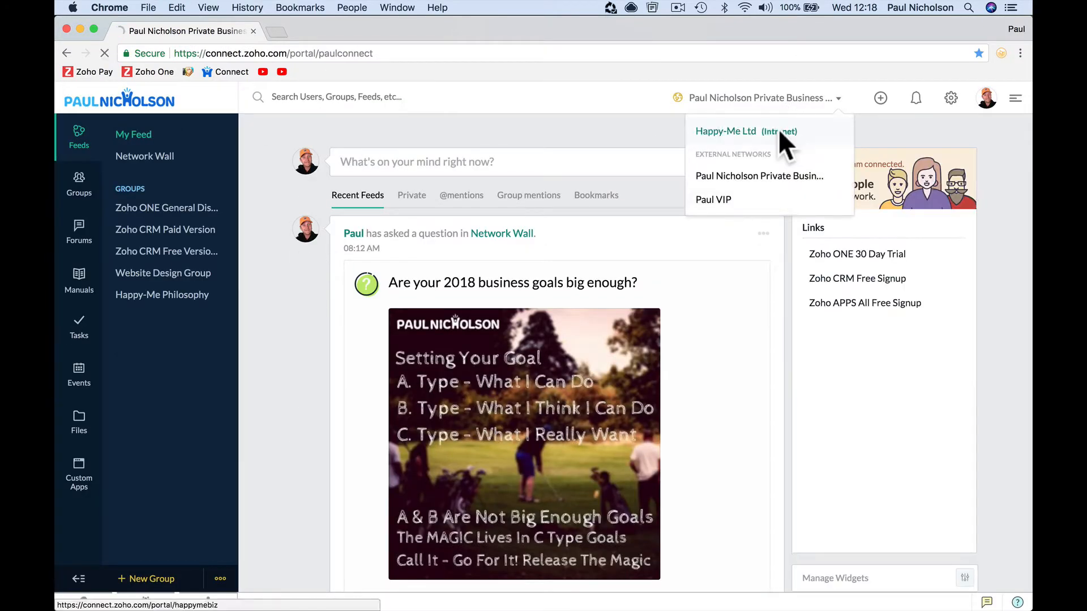
click(779, 130)
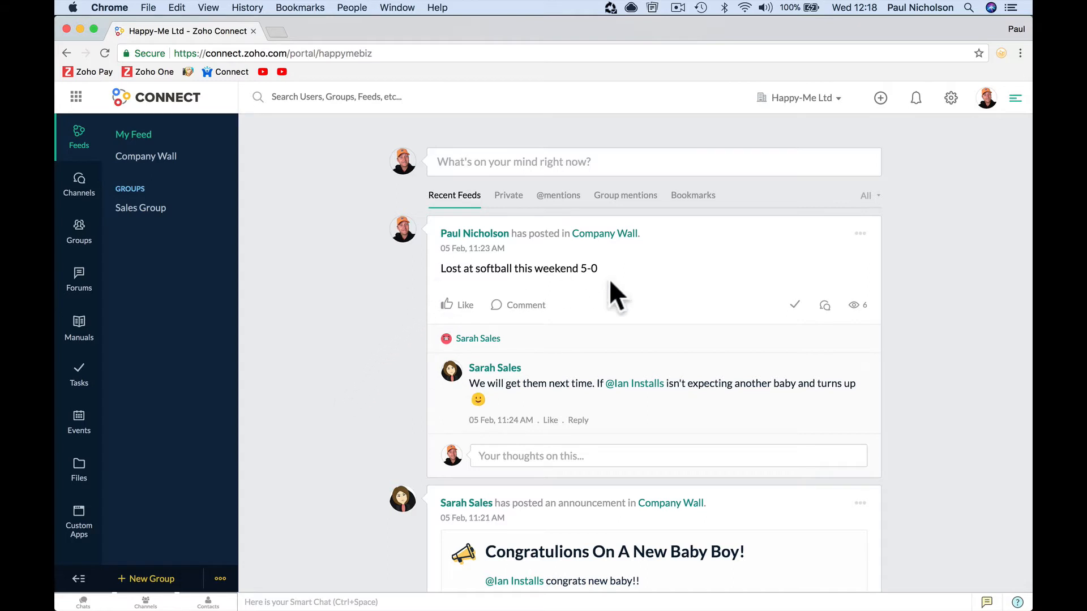
click(820, 99)
click(796, 182)
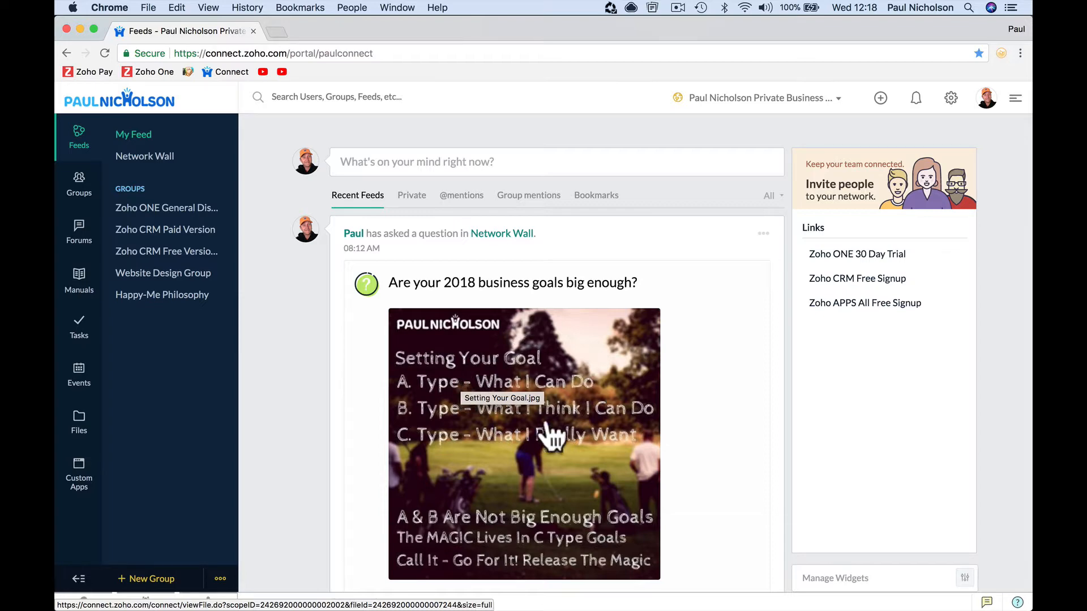
- Browse the feed, then switch to the Zoho ONE General Discussion Group and start a post there
scroll(389, 410, down, 20)
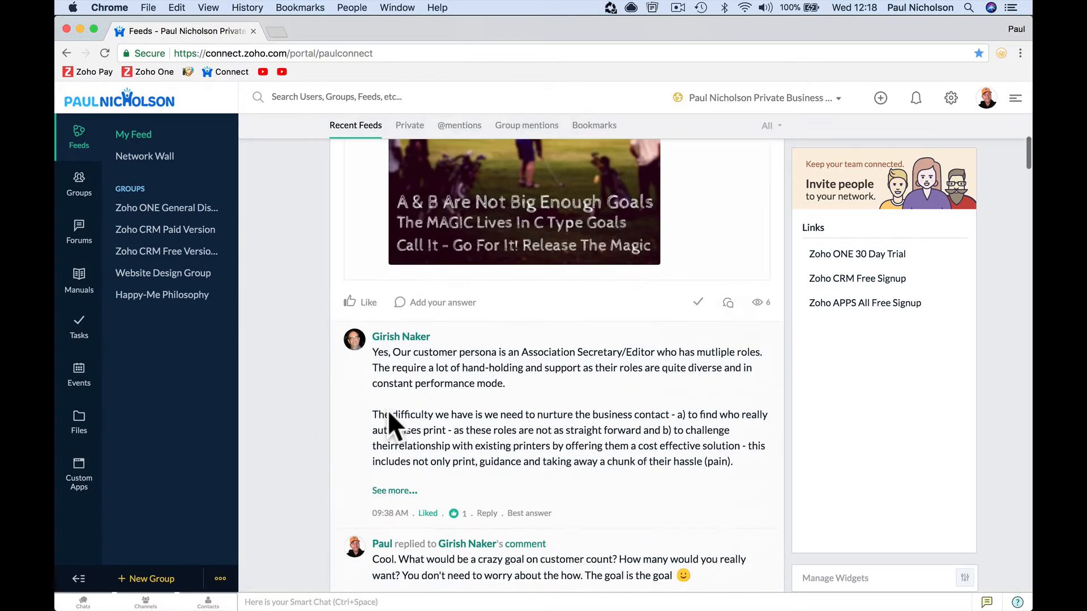
scroll(389, 410, down, 15)
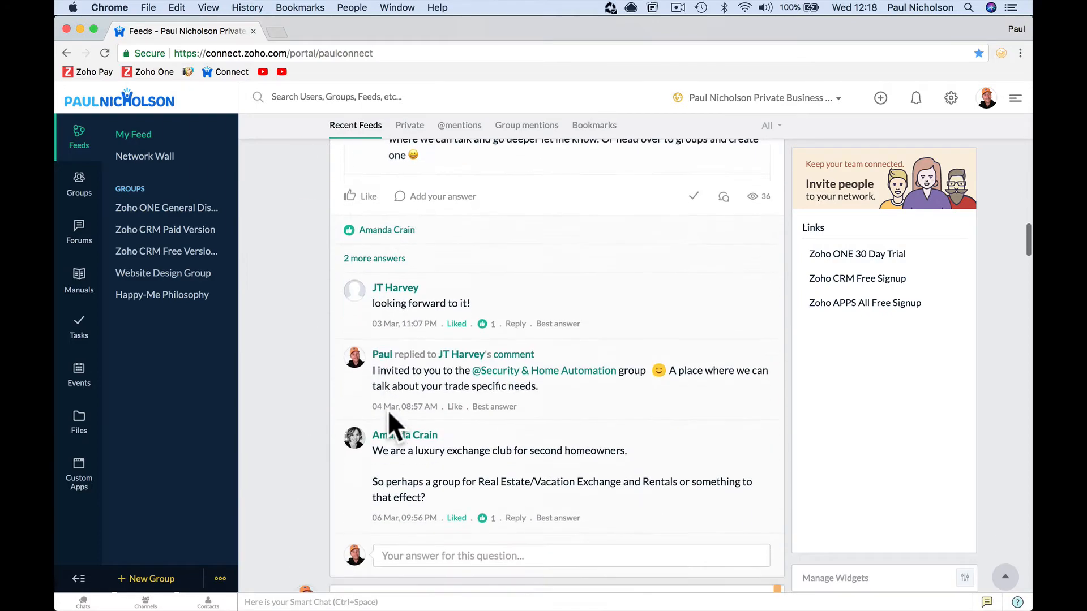
scroll(389, 410, down, 8)
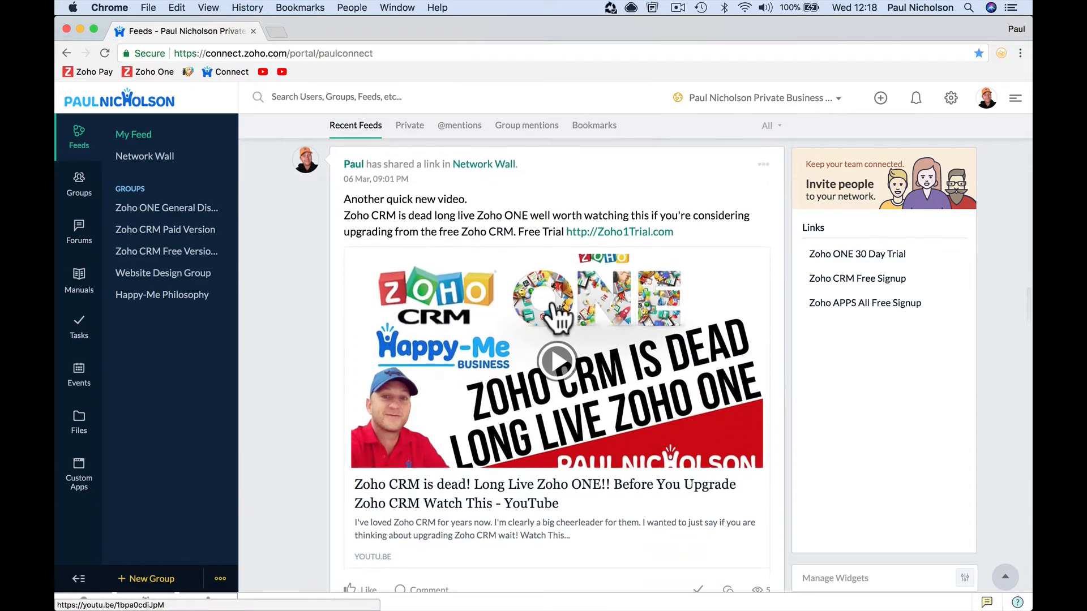
scroll(447, 306, up, 20)
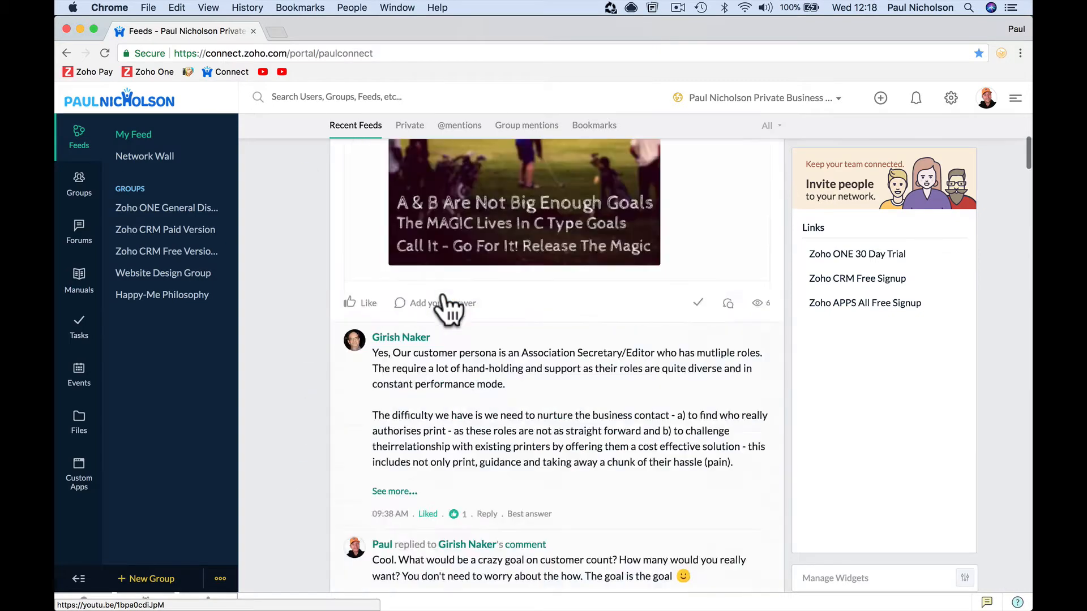
click(429, 163)
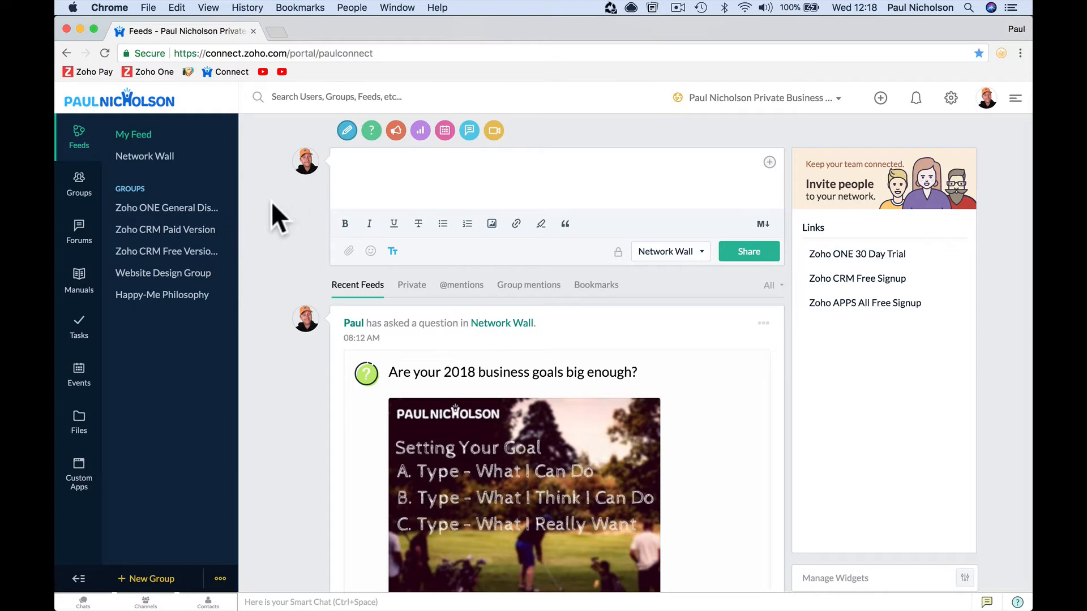
click(201, 212)
click(394, 198)
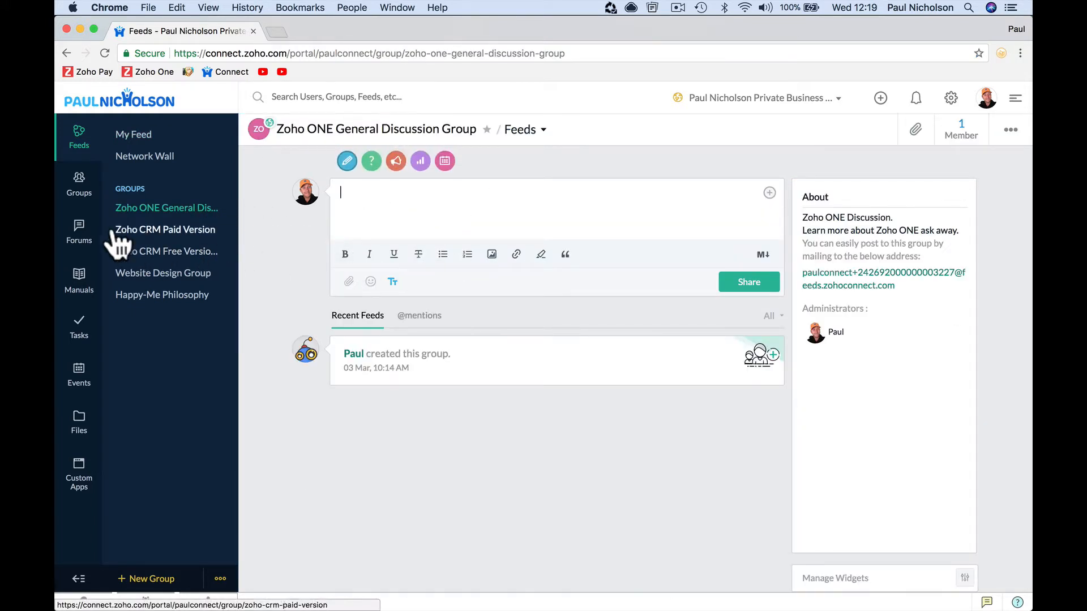
- Tour Groups, Forums, Manuals, Tasks and Events in the sidebar, then go back to Feeds
click(81, 186)
click(80, 231)
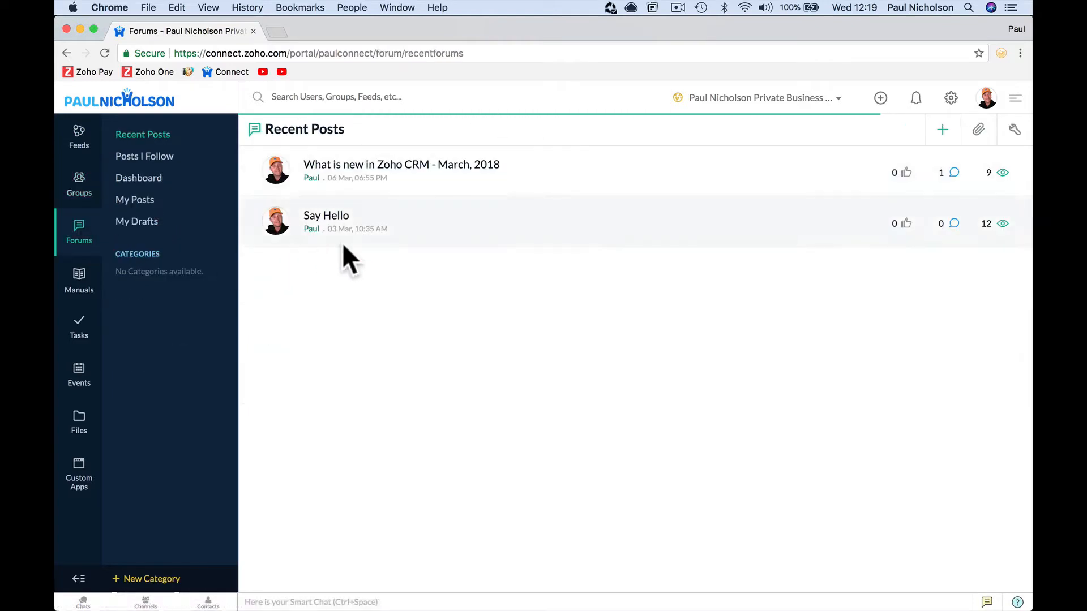
click(82, 280)
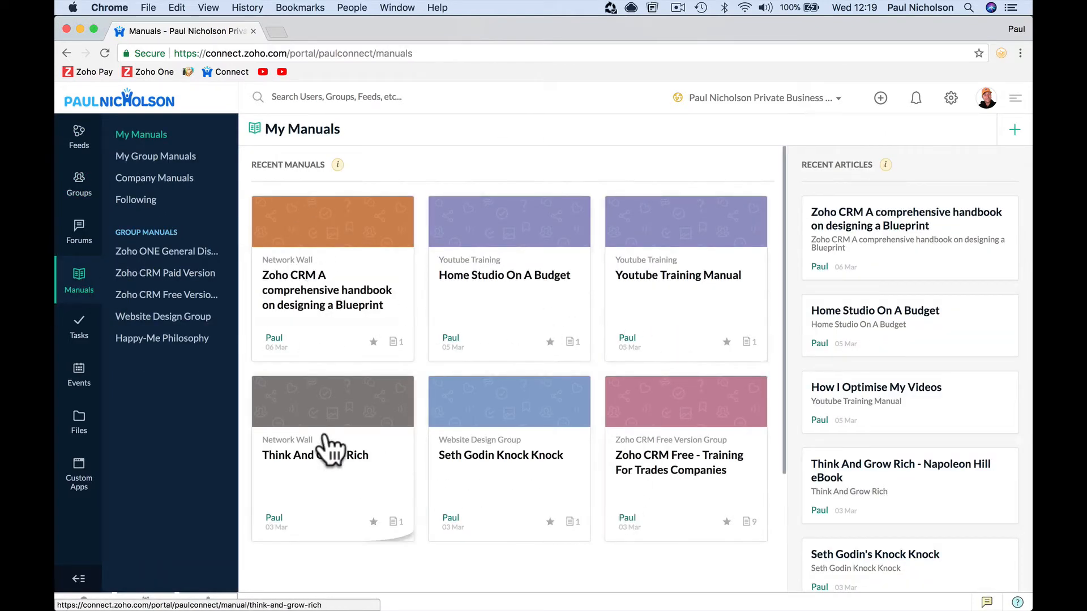
click(79, 332)
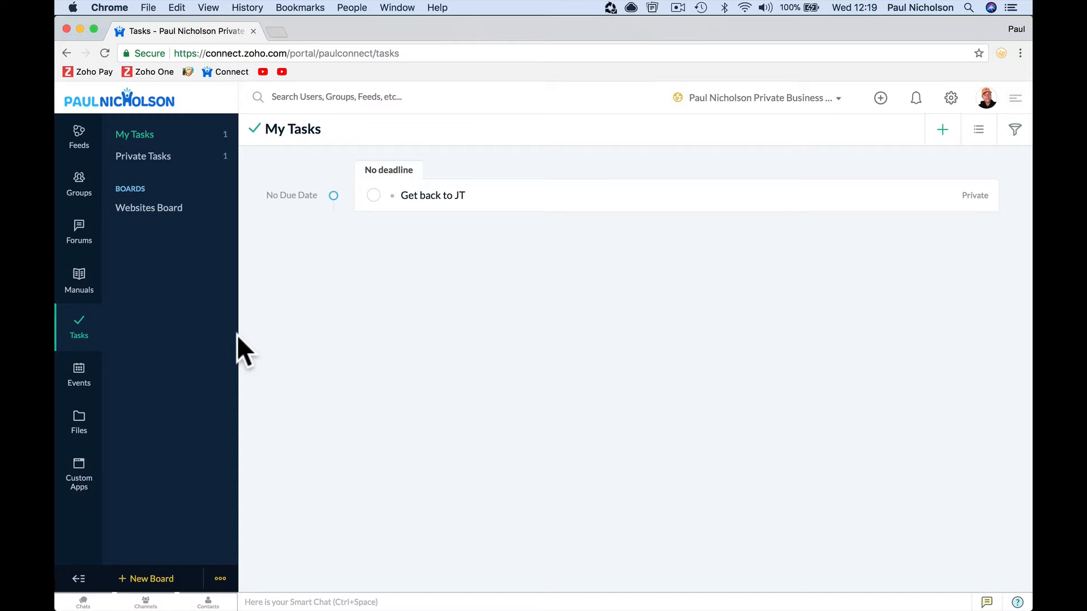
click(82, 378)
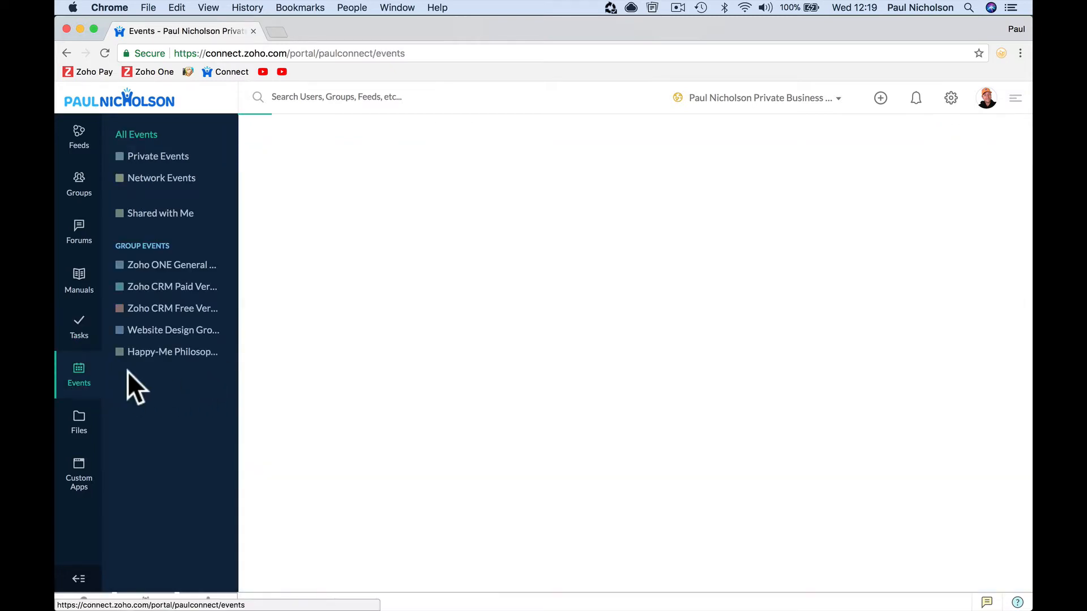
click(80, 137)
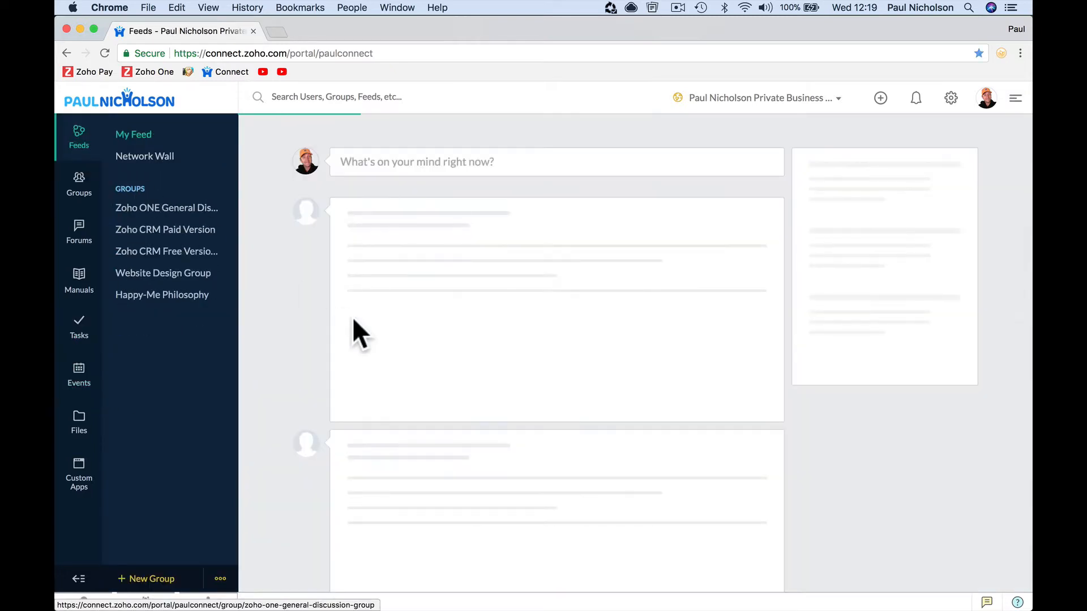
- Filter the feed to Private posts and start a new task from a private post
scroll(352, 318, down, 15)
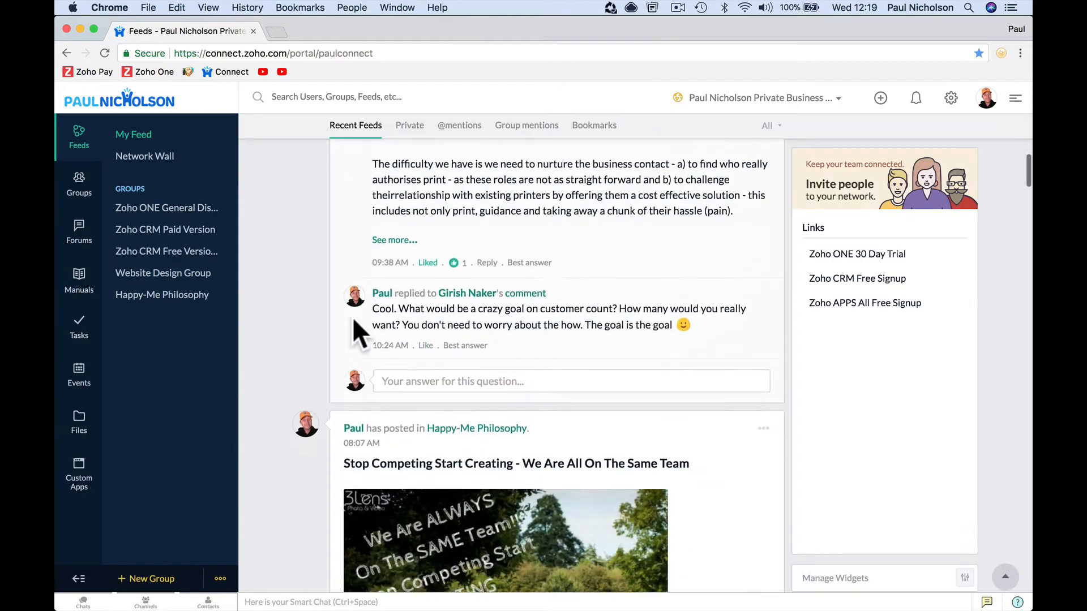
scroll(352, 317, down, 15)
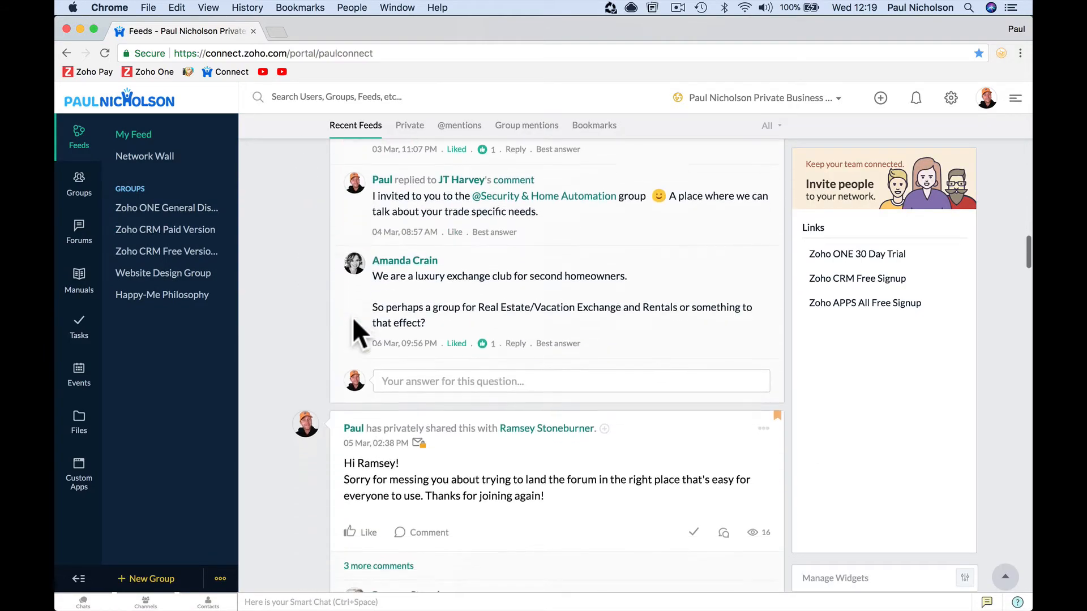
scroll(352, 323, down, 15)
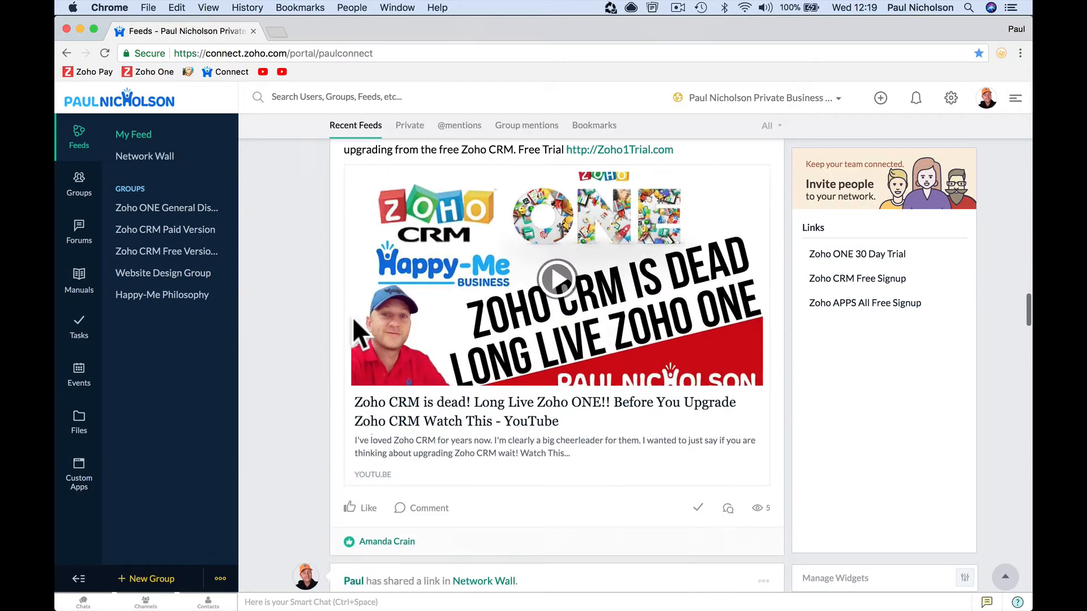
scroll(353, 317, down, 5)
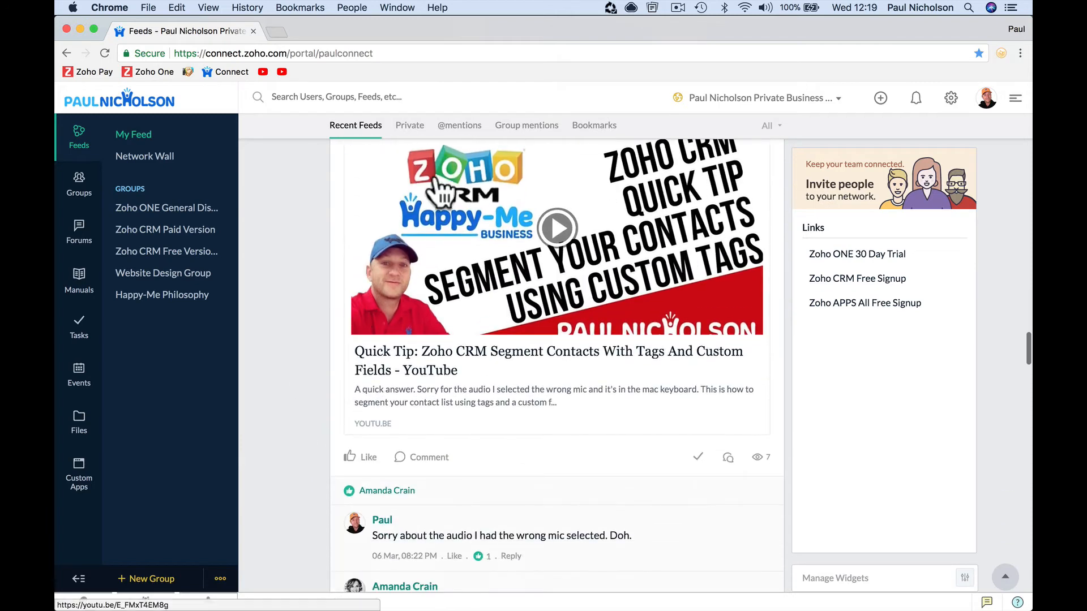
click(407, 129)
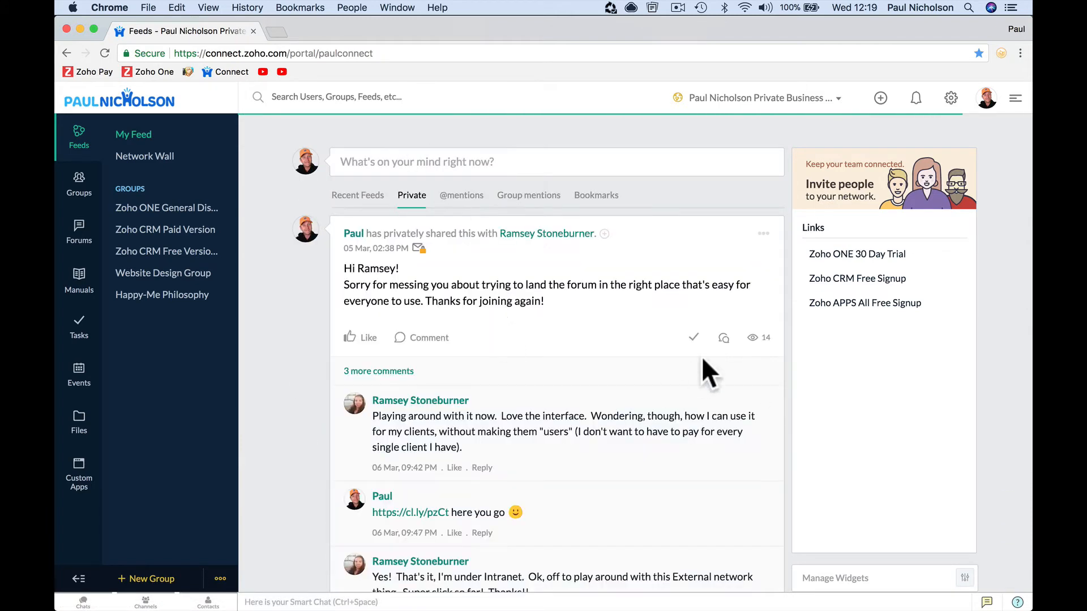
click(692, 340)
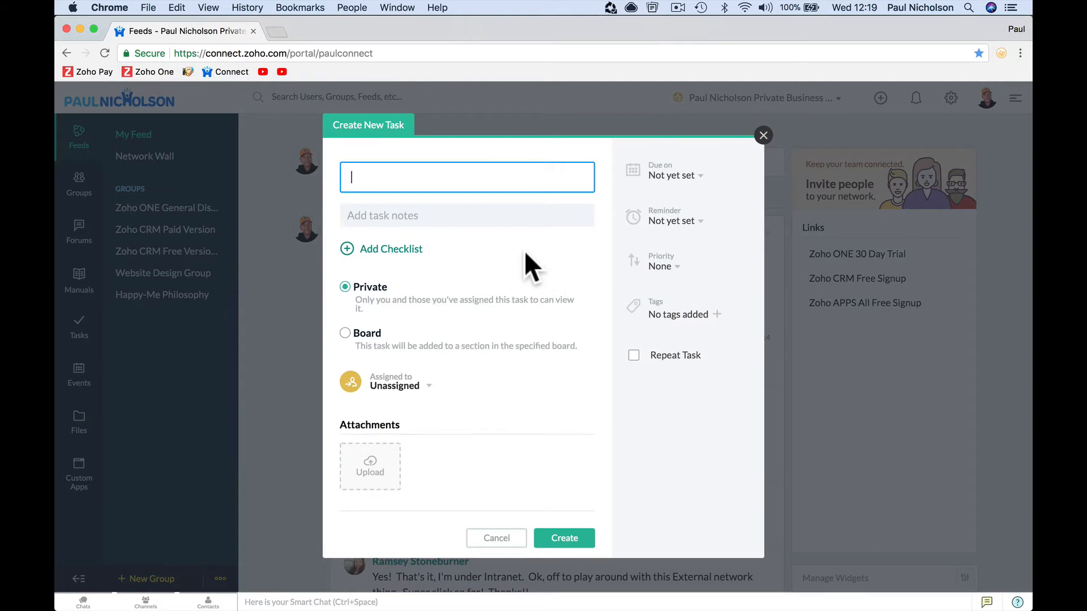
- Create the private follow-up task from the post and verify it in My Tasks
text(Follow Up With Ramsey)
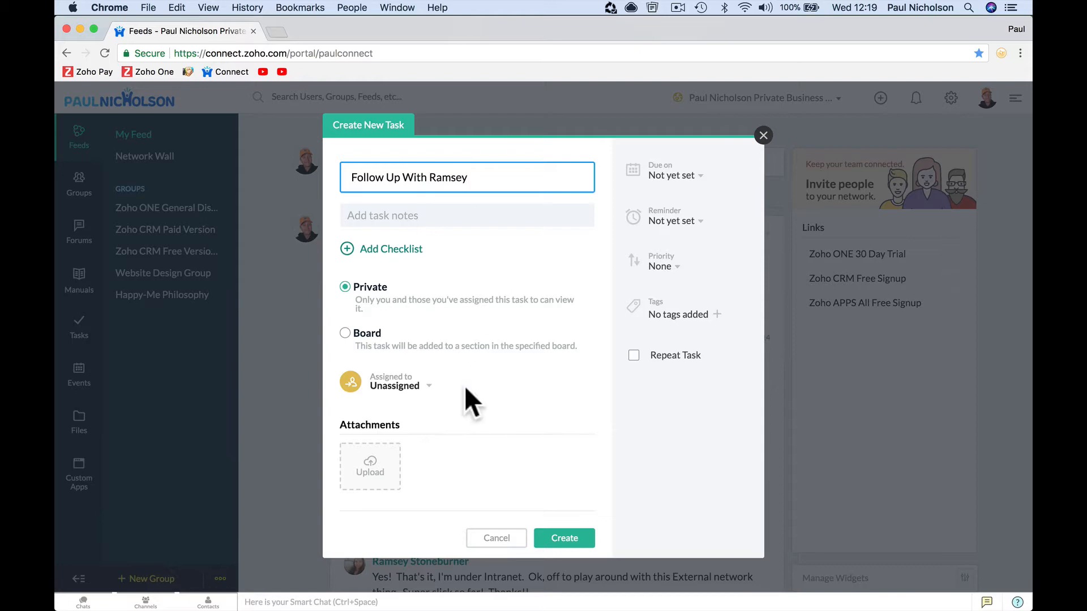
click(559, 541)
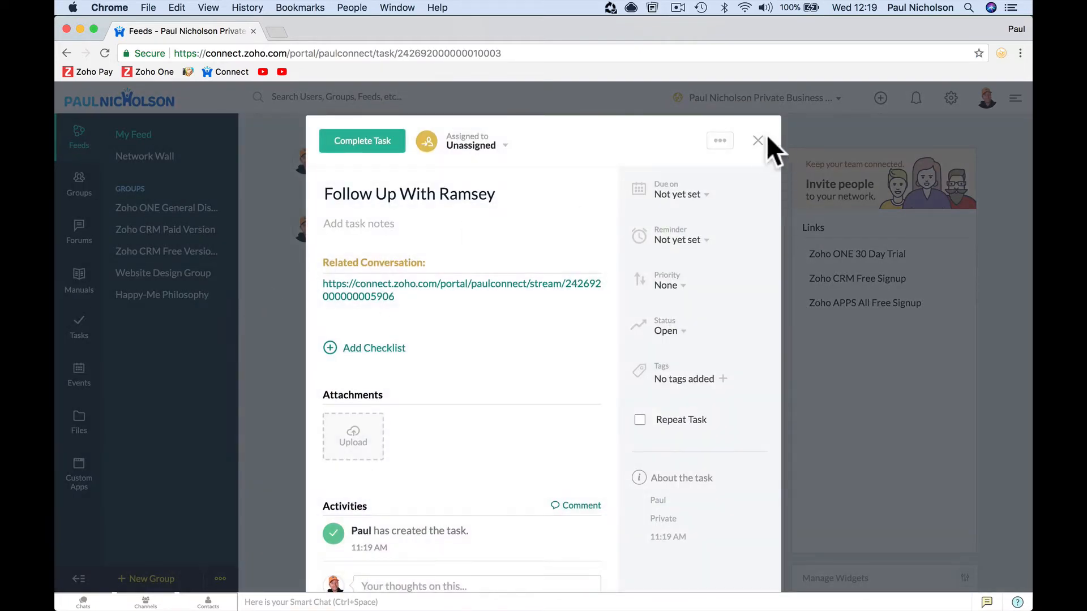
click(758, 136)
click(82, 333)
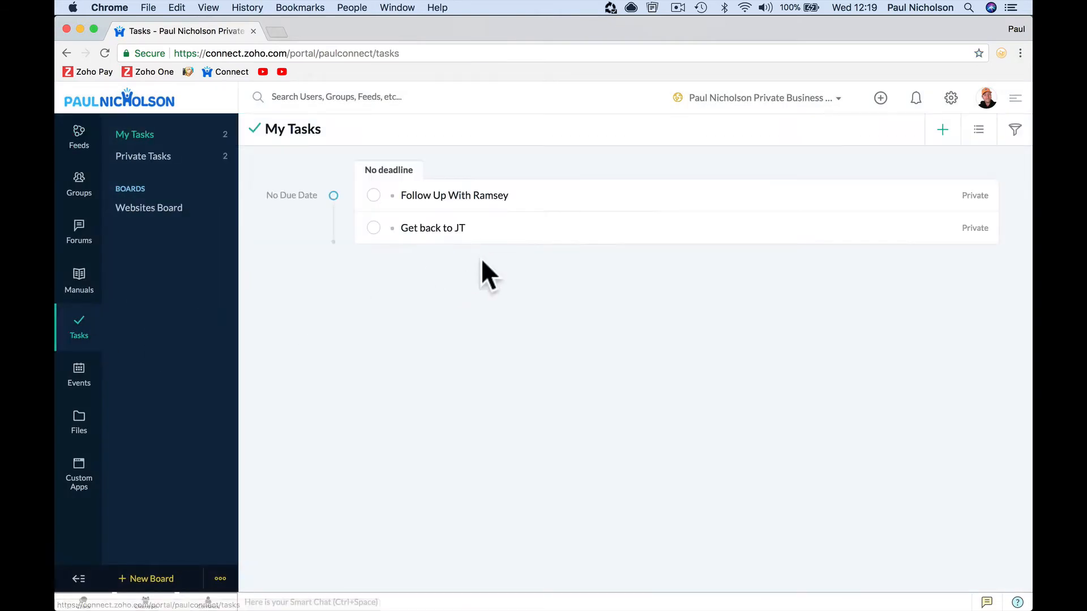
click(496, 196)
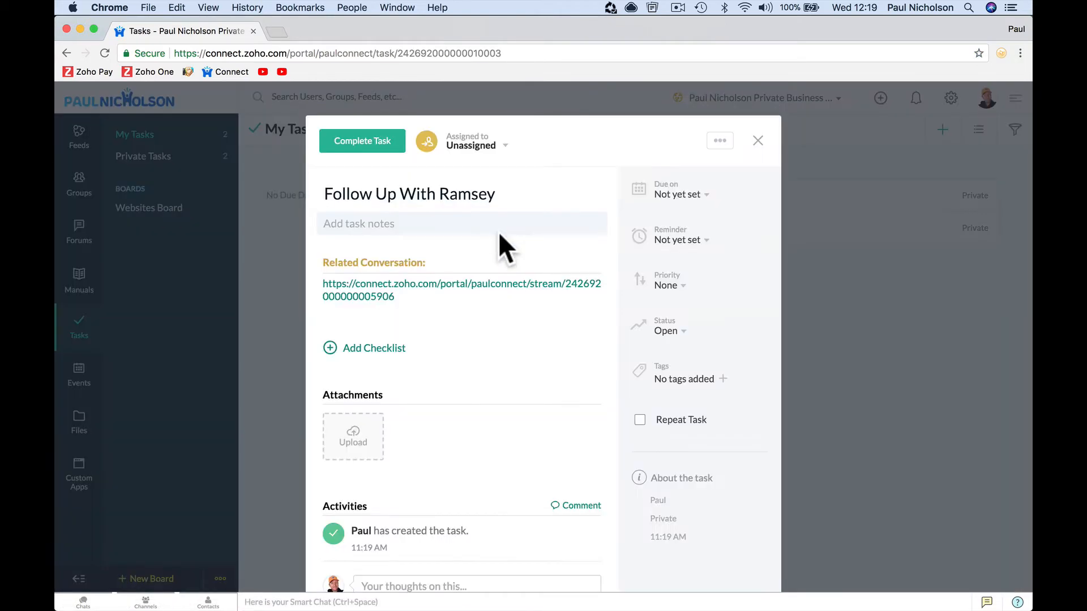
click(758, 142)
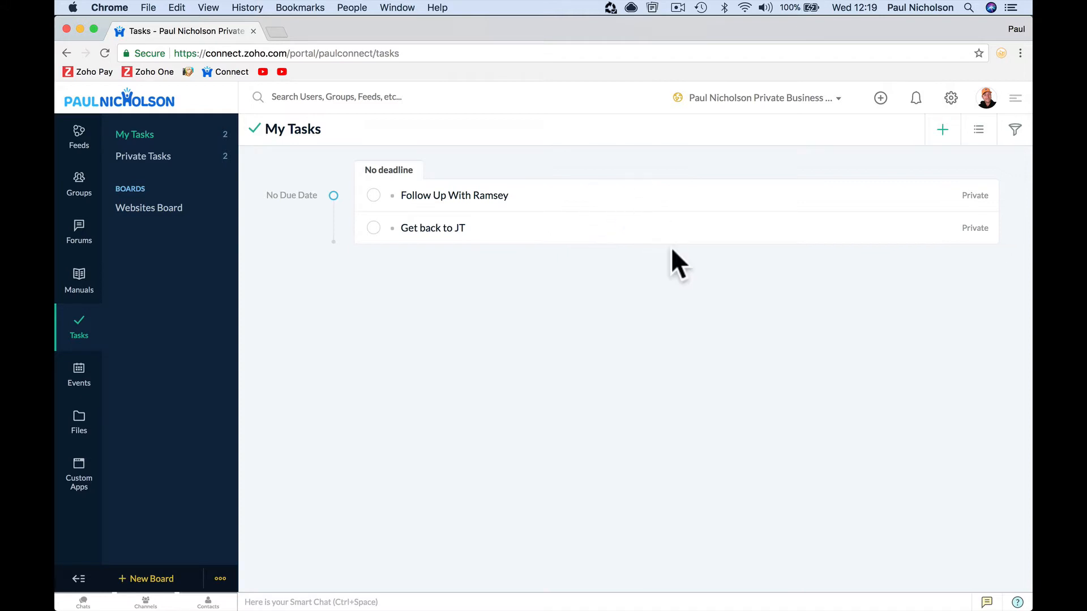
- Glance at the profile panel, then open a new browser tab on Google's start page
click(988, 98)
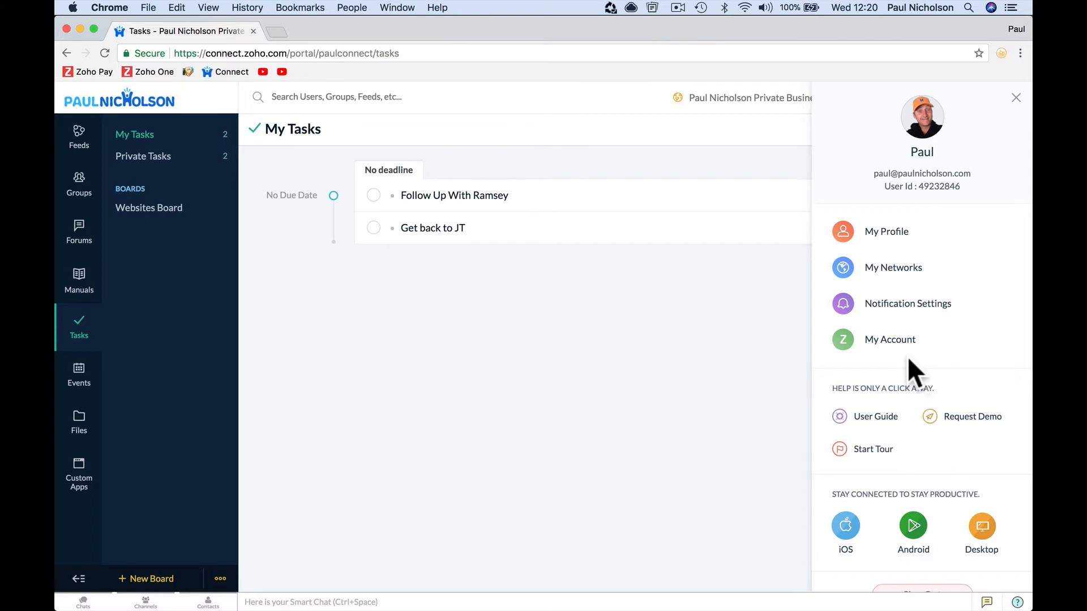
click(697, 436)
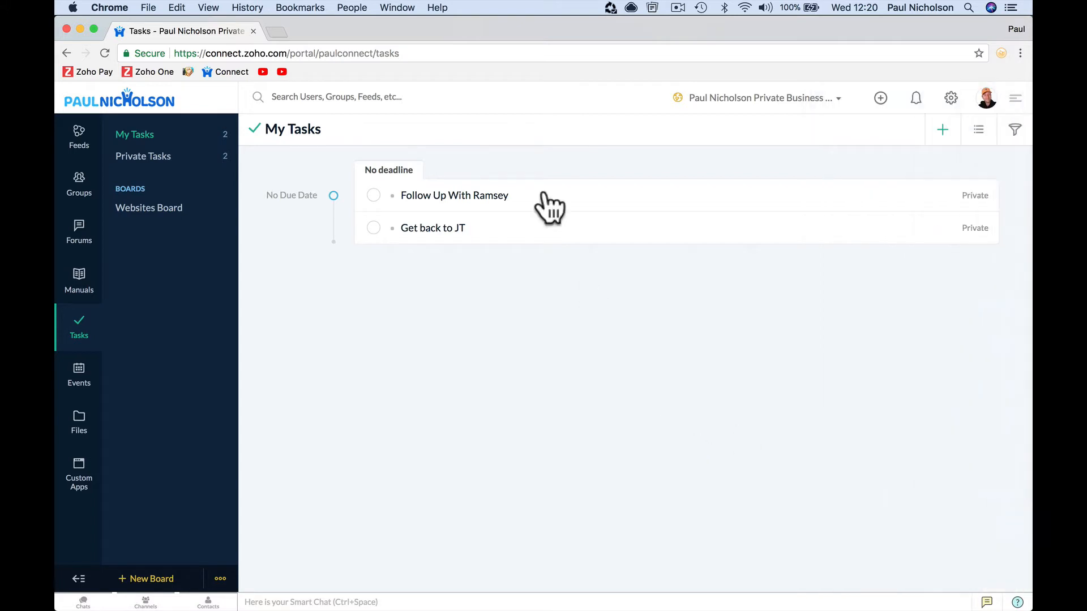
click(283, 47)
click(282, 34)
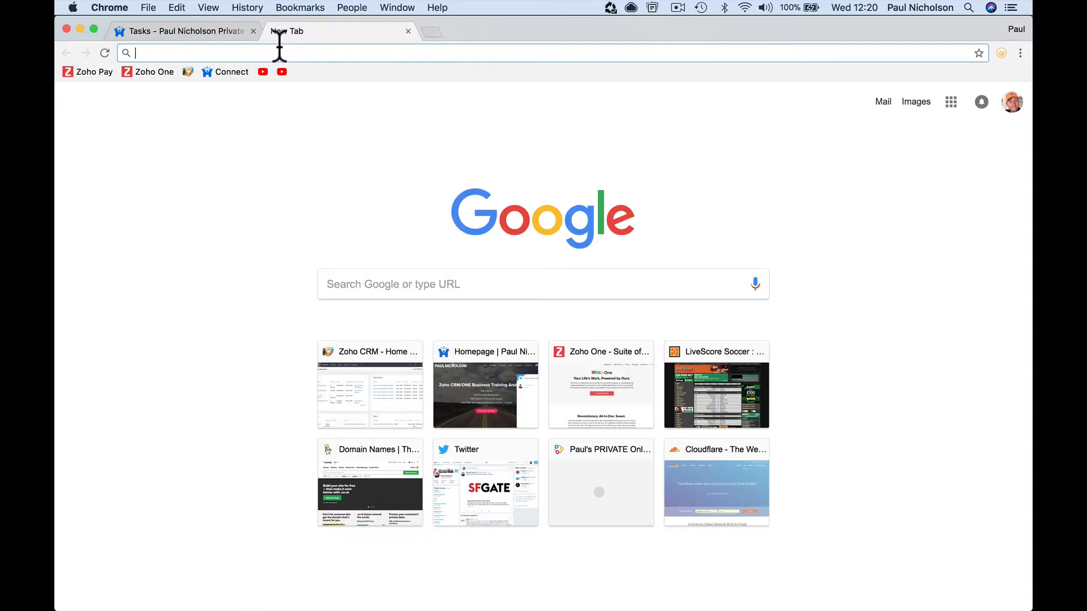
- Go to paulforum.com in the new tab, correcting the mistyped '.xom' ending
text(paulforum.xom)
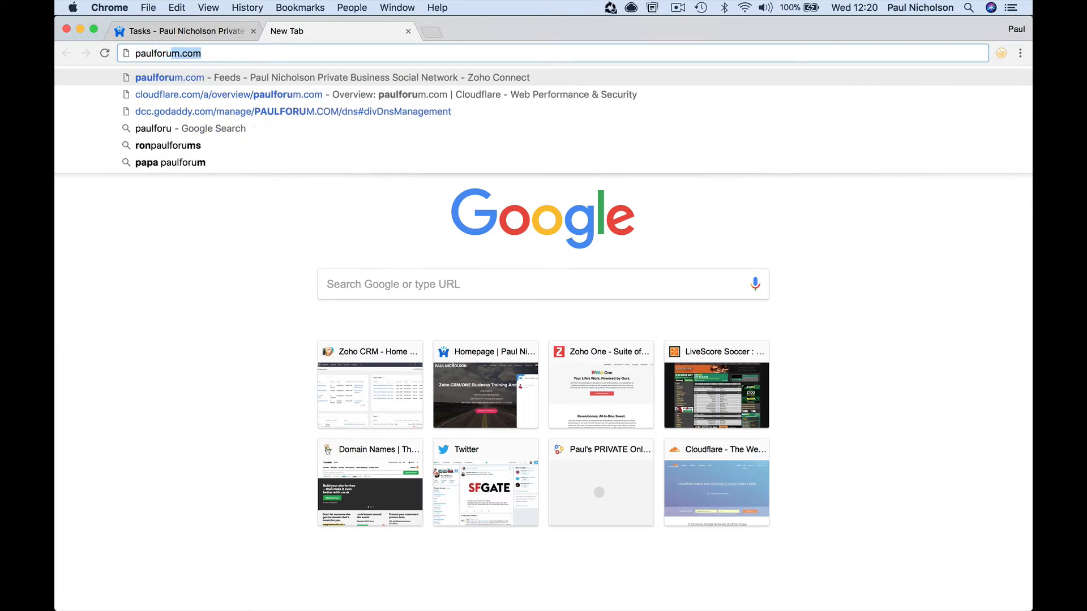
key(BackSpace)
key(BackSpace)
key(BackSpace)
text(com)
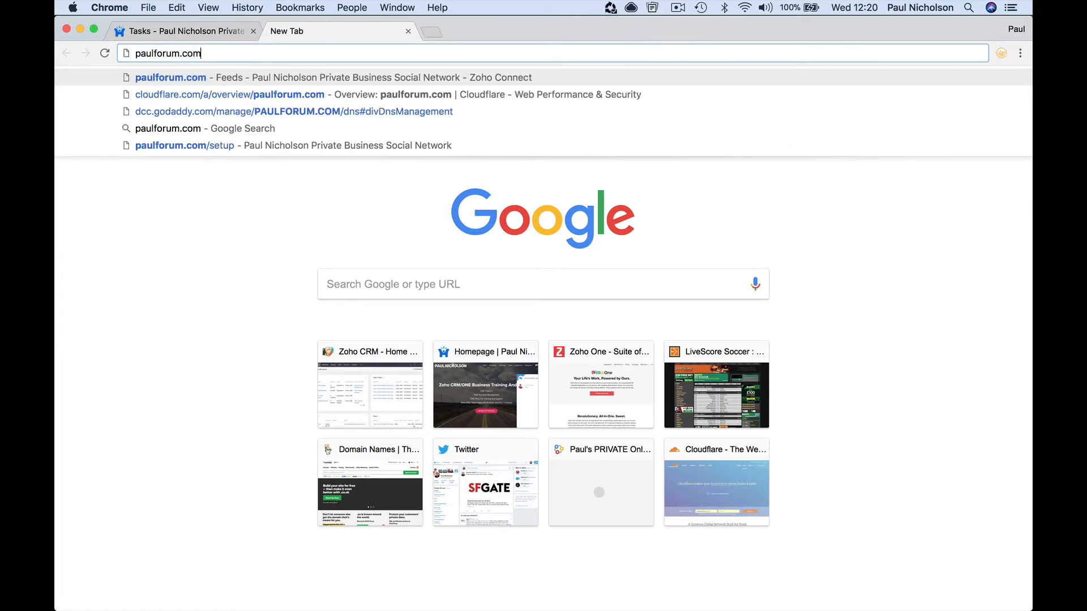
key(Return)
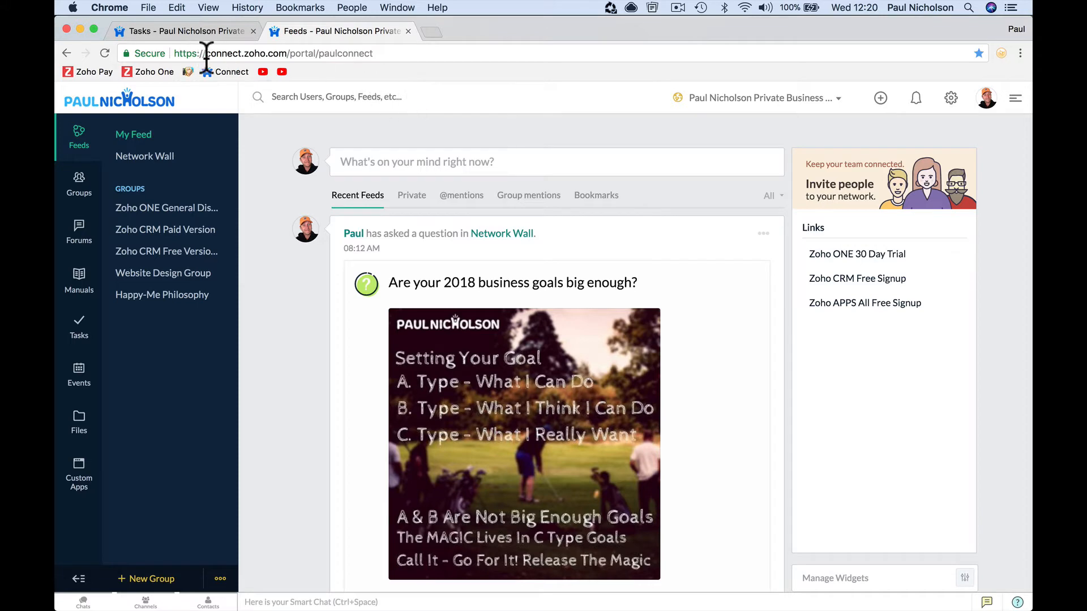
- Close the duplicate Feeds tab, returning to the My Tasks page
drag(206, 53, 388, 53)
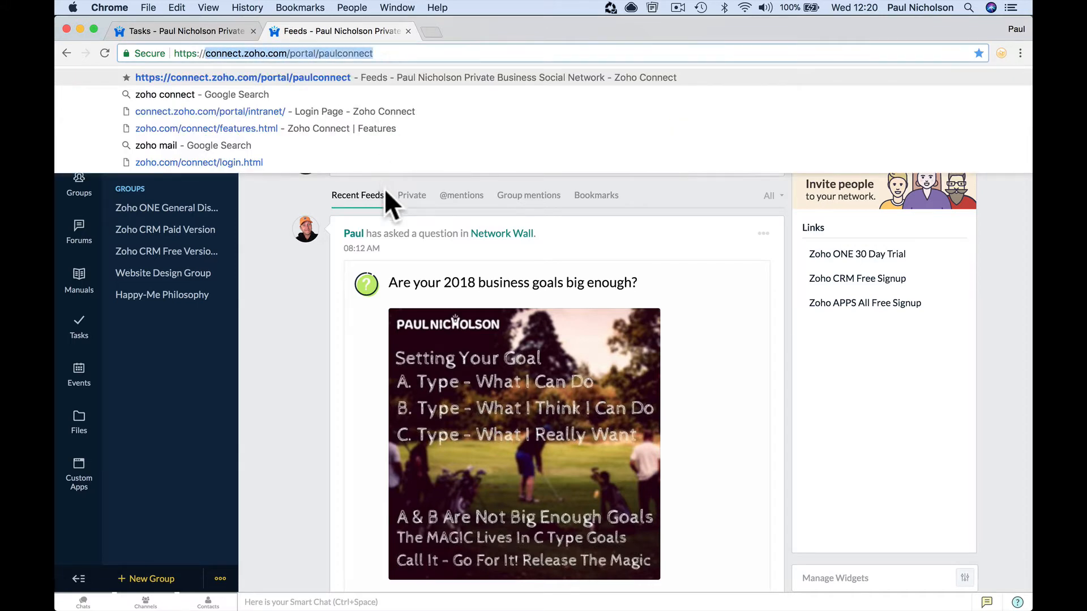
click(295, 285)
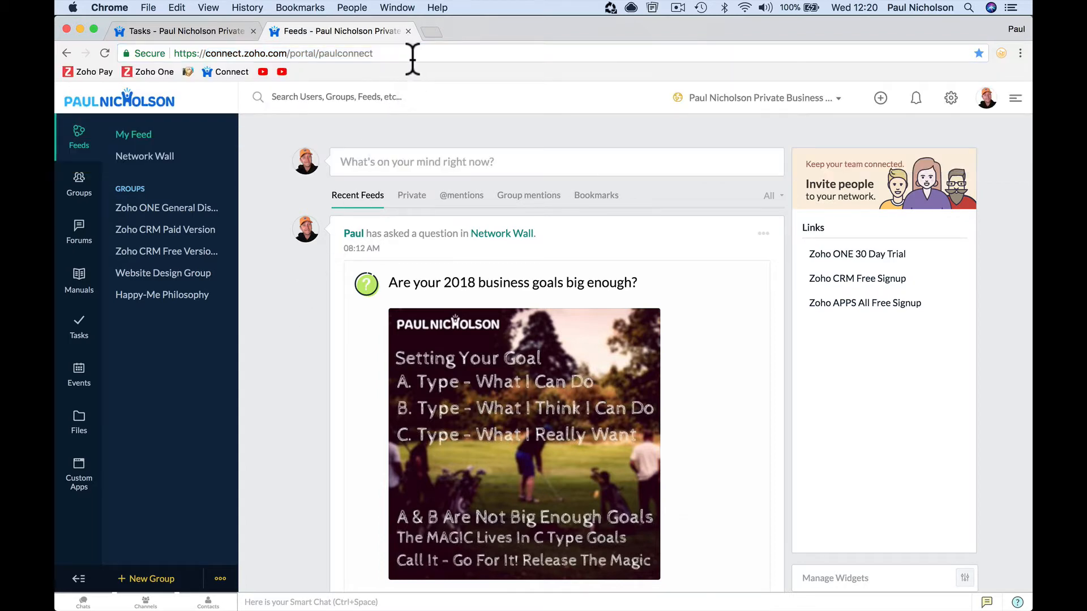
click(409, 31)
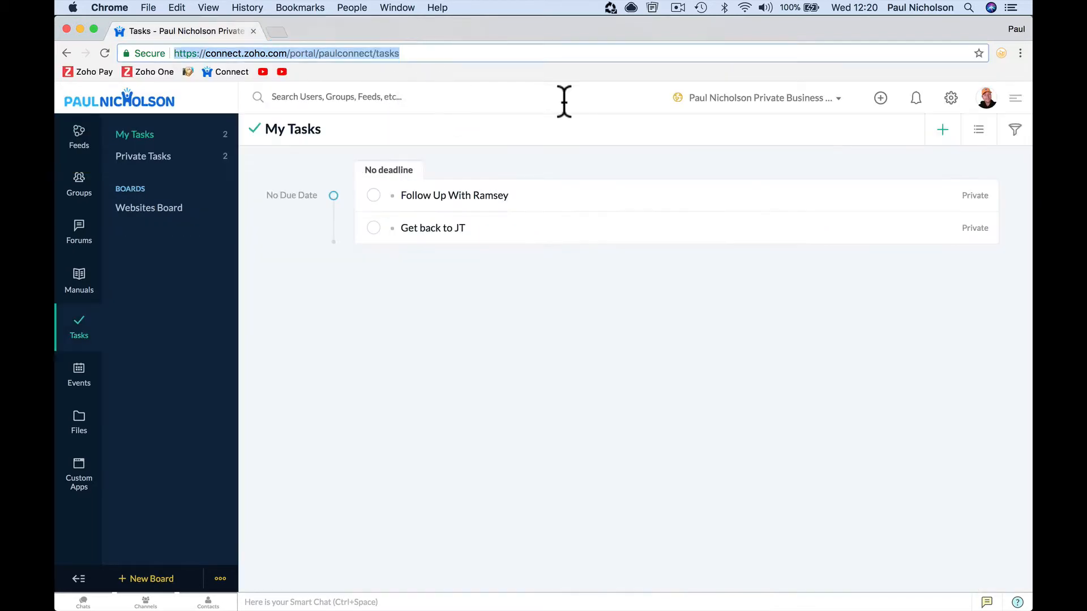
click(1014, 340)
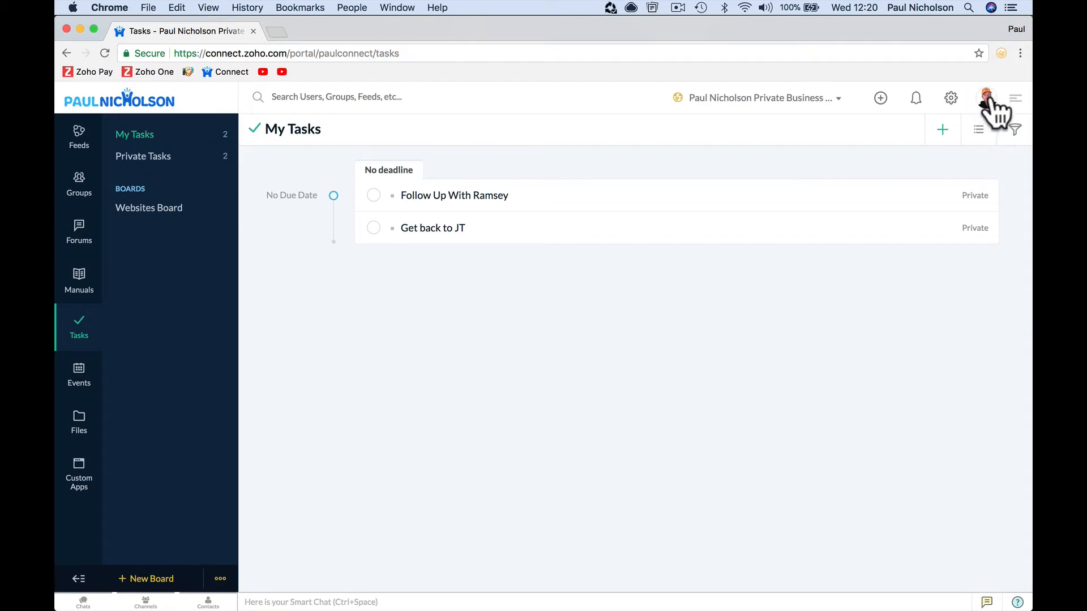
- Sign out of the network from the profile panel
click(990, 105)
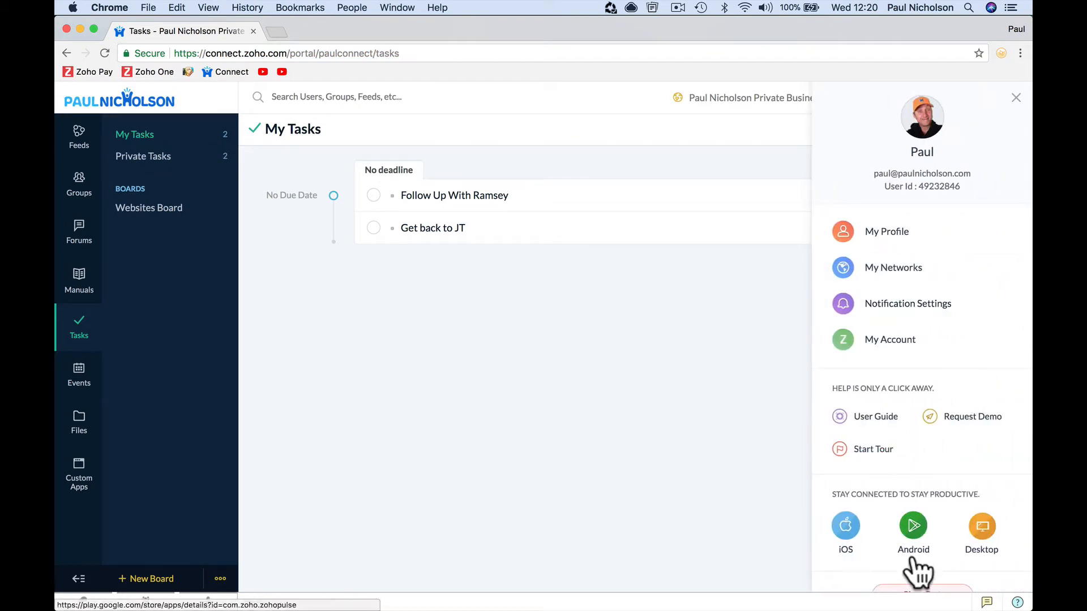
scroll(912, 442, down, 1)
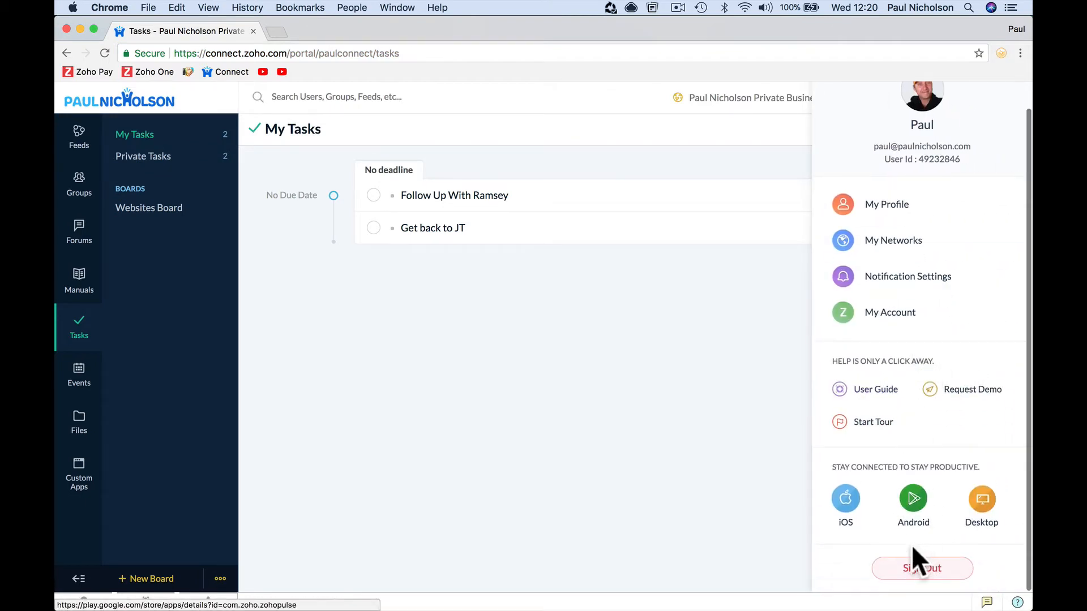
click(917, 563)
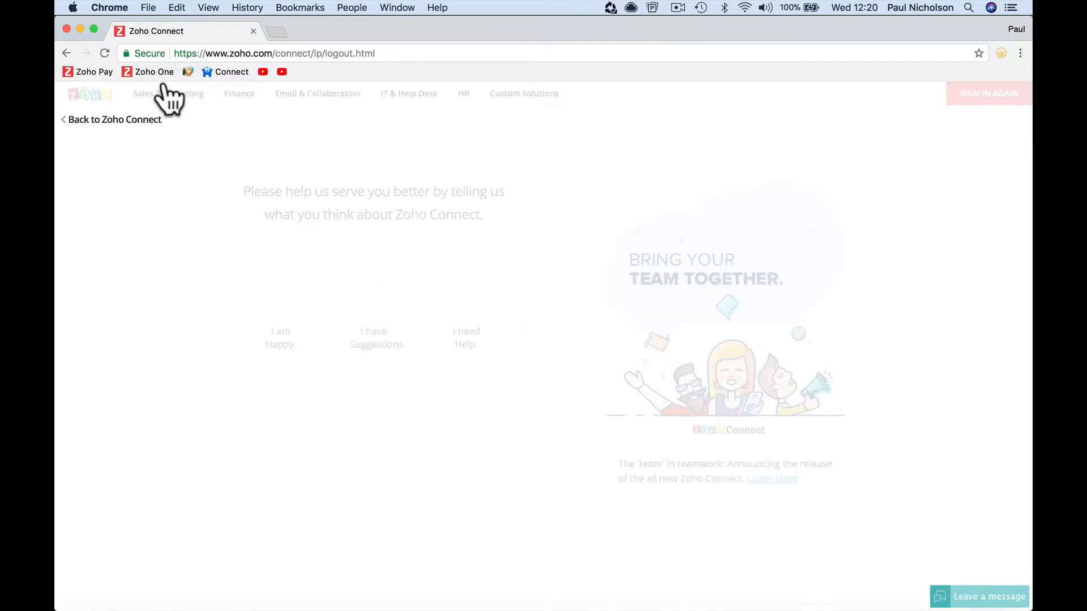
- Bring up the Zoho One sign-in page, then start a web search for 'zoho connect'
click(147, 71)
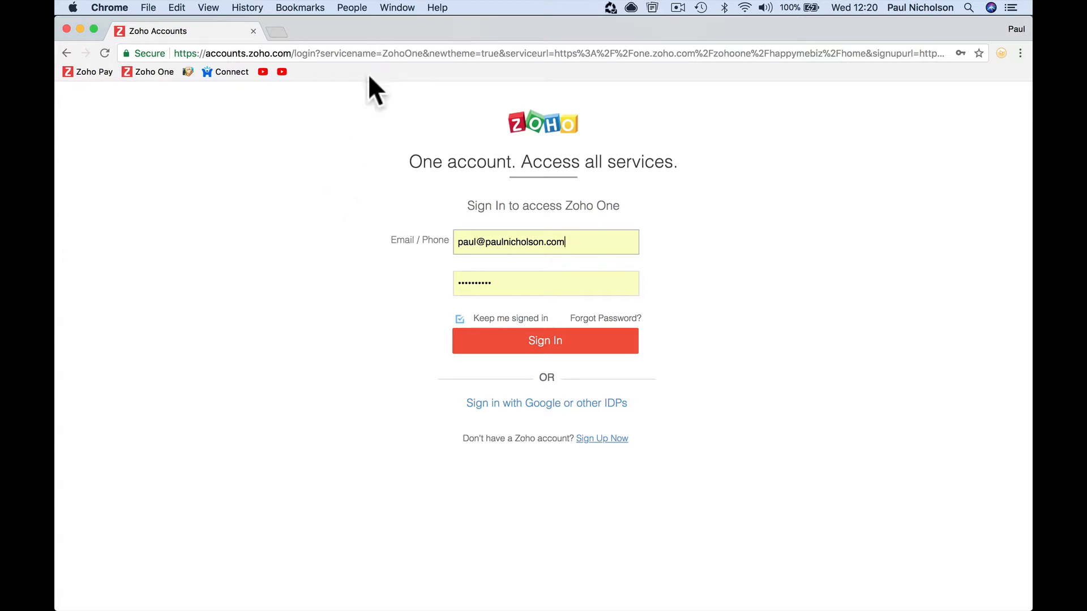
click(340, 124)
click(362, 57)
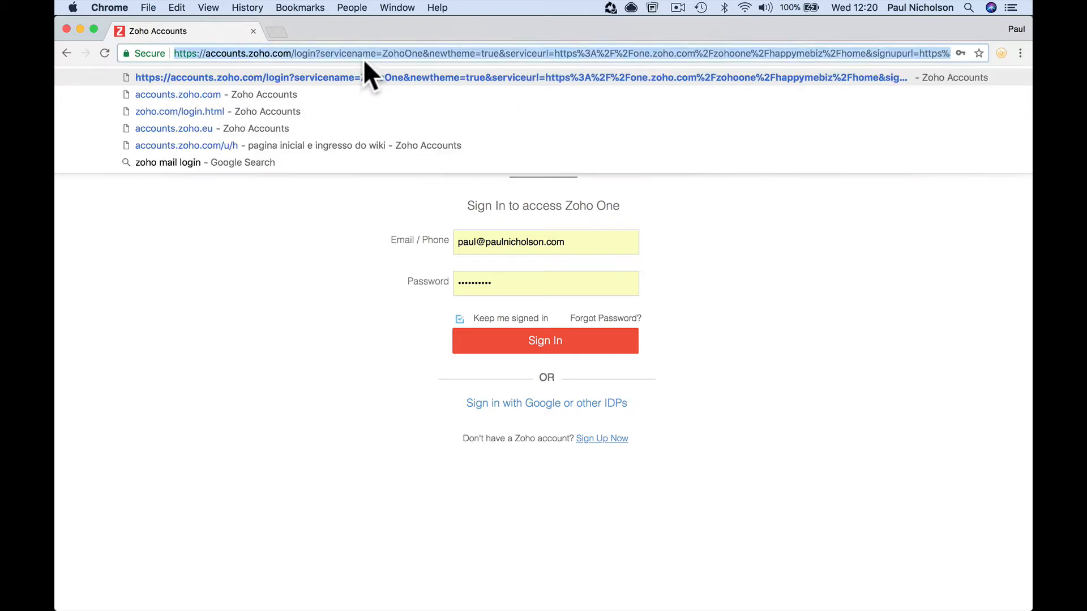
text(zoho connect make forum public)
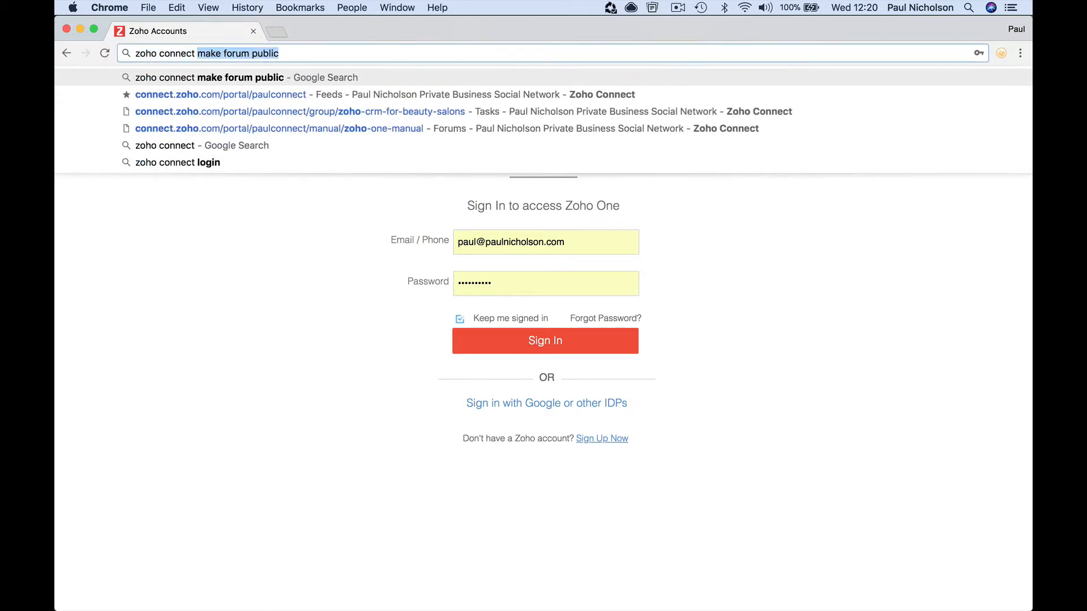
- Search Google for just 'zoho connect' and open the official Zoho Connect product page
key(Return)
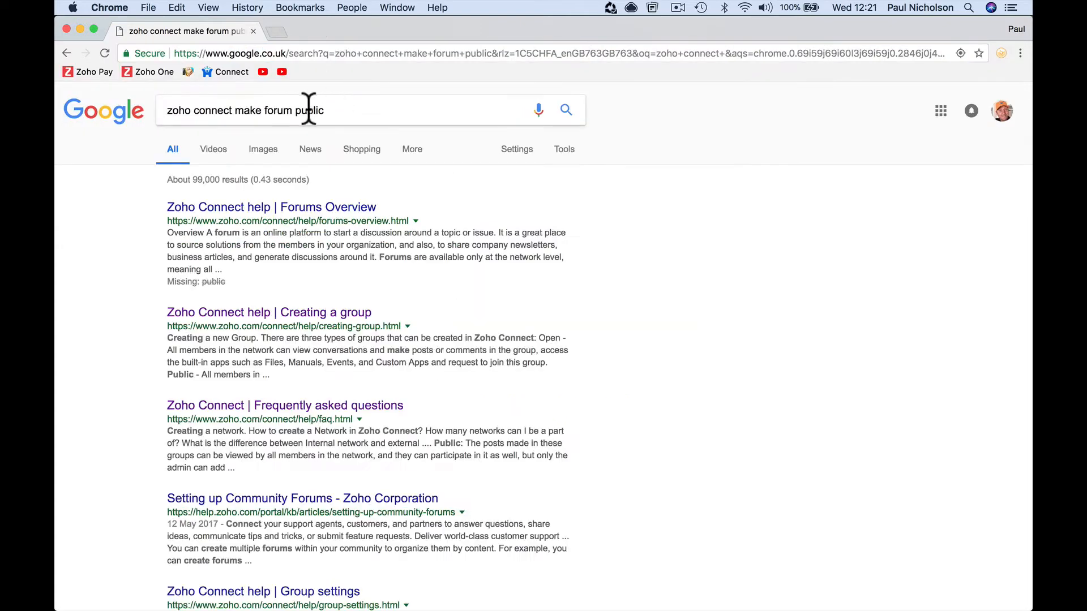
click(308, 107)
drag(225, 110, 381, 107)
key(BackSpace)
key(Return)
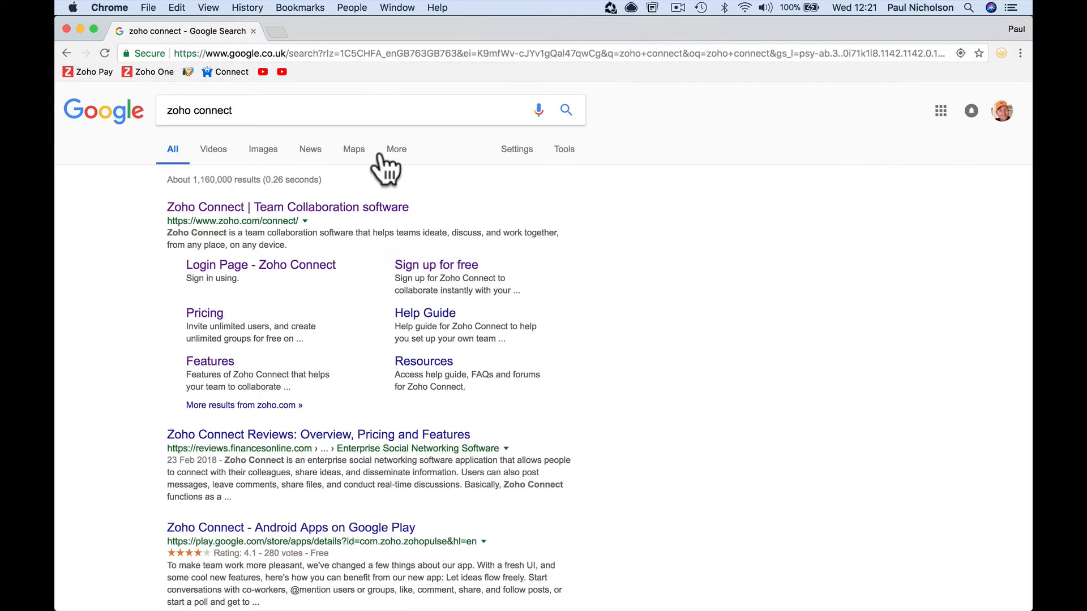
click(367, 225)
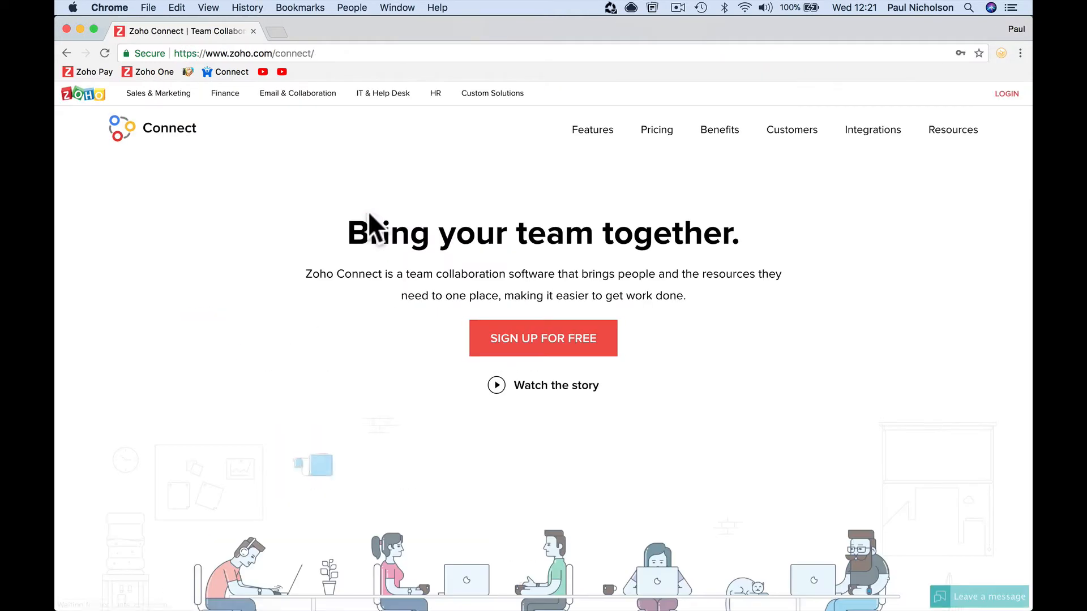
- Peek at the free sign-up page, then scroll through the Zoho Connect homepage
click(592, 342)
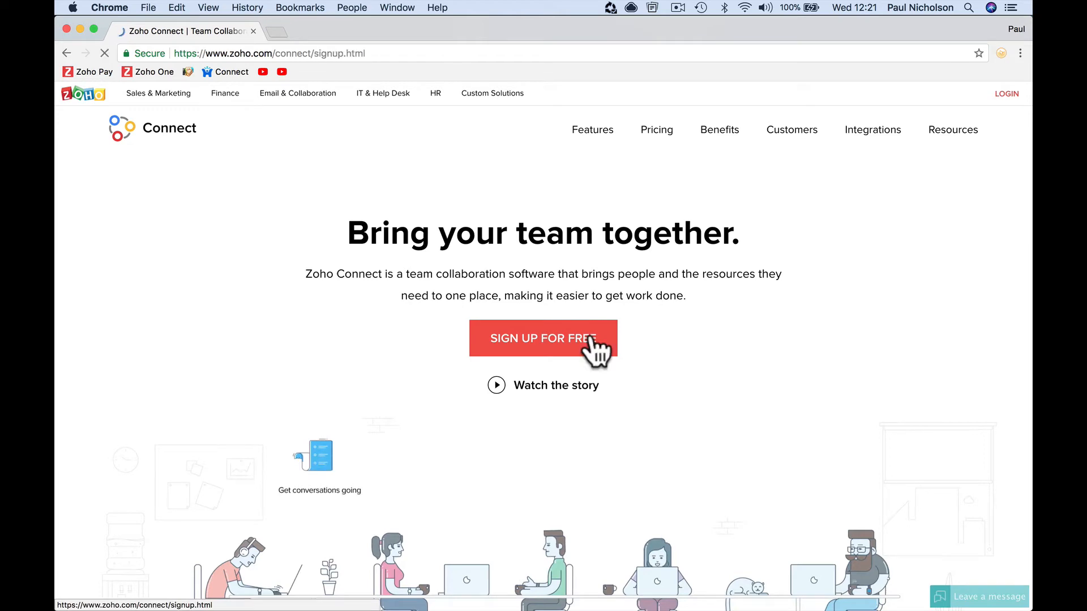
click(74, 53)
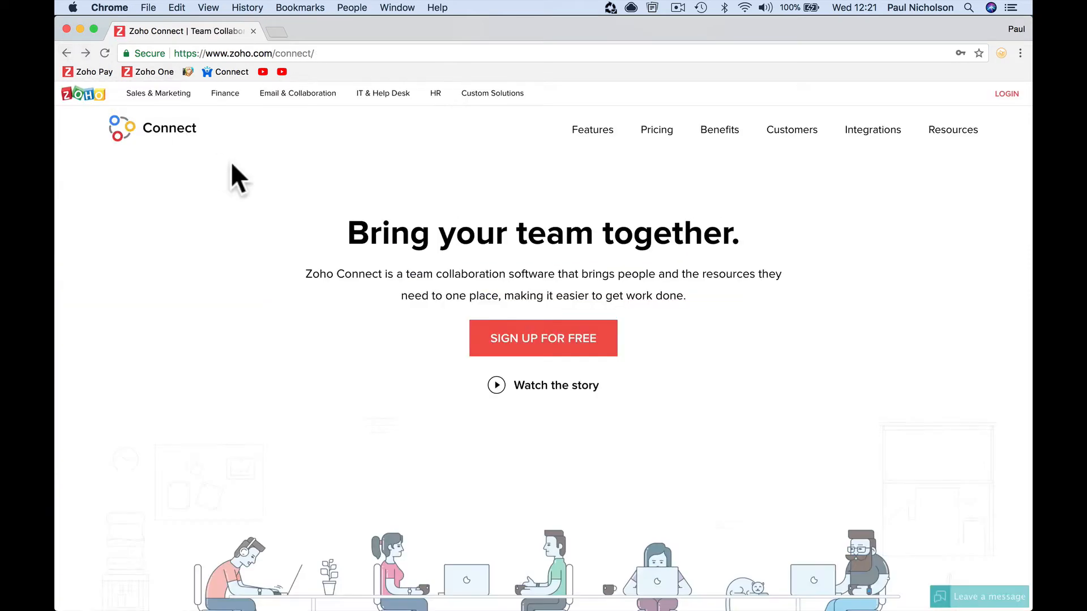
scroll(401, 289, down, 10)
scroll(399, 287, down, 1)
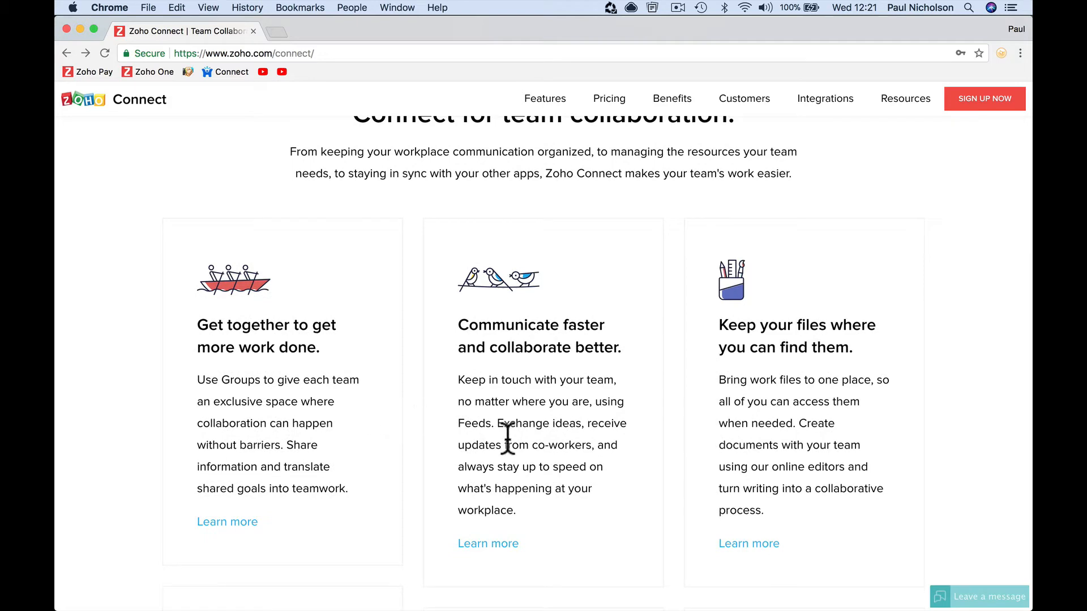
scroll(780, 448, down, 8)
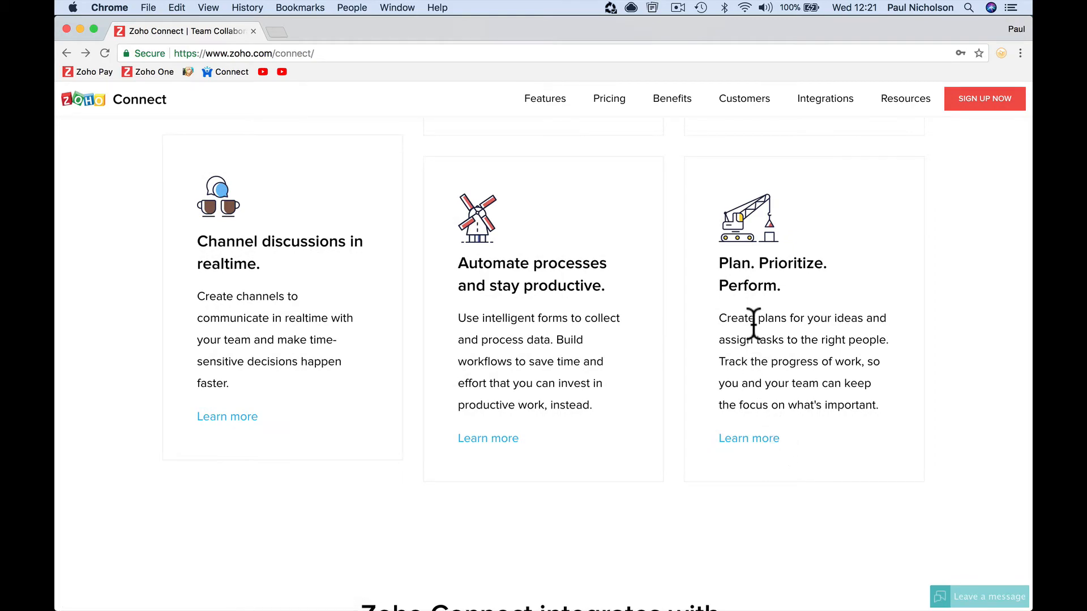
scroll(753, 322, up, 10)
scroll(753, 323, up, 3)
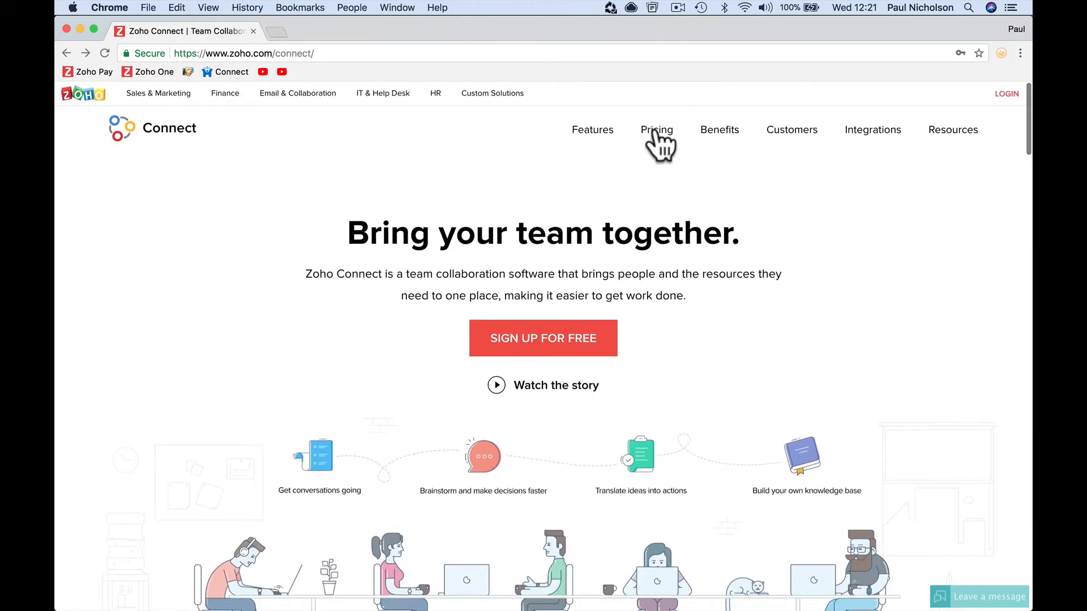
- Open the Pricing page and compare the $0 Free Plan with the $35 monthly Enterprise Plan
click(657, 136)
scroll(450, 356, down, 2)
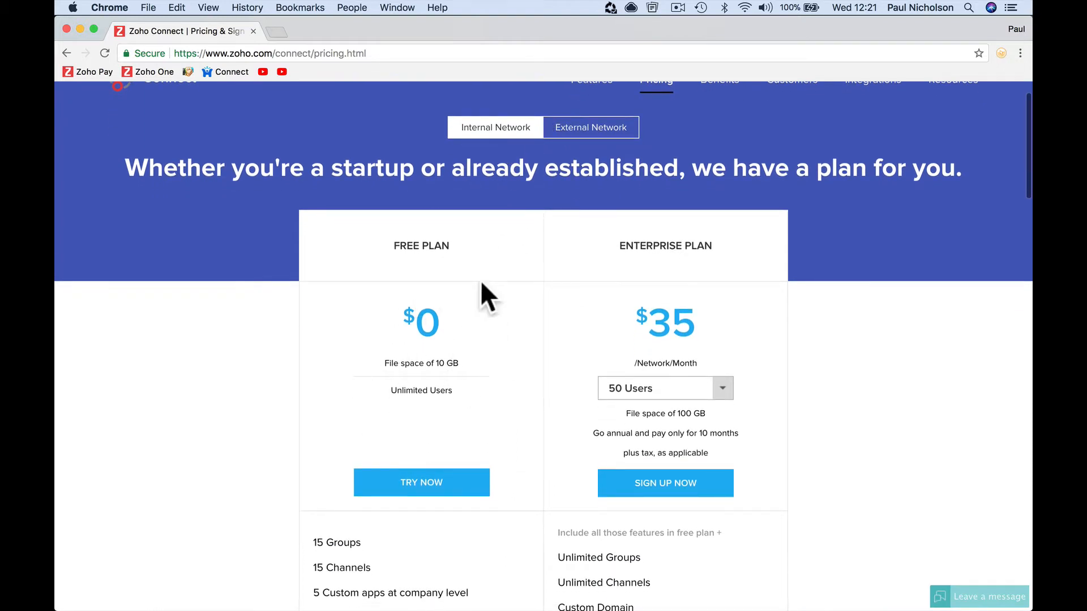
scroll(478, 420, down, 4)
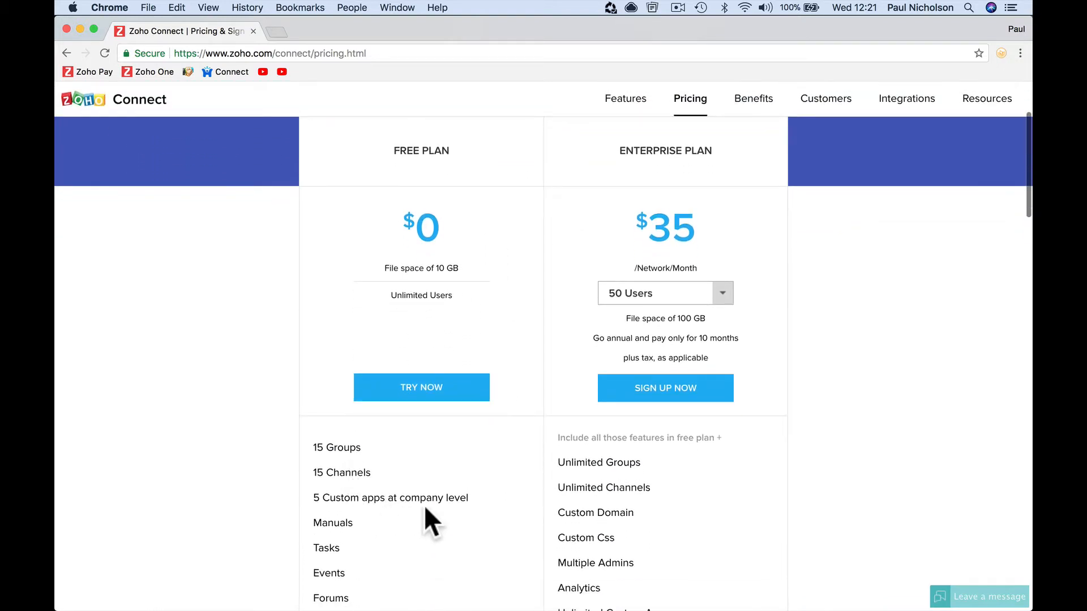
scroll(430, 509, down, 3)
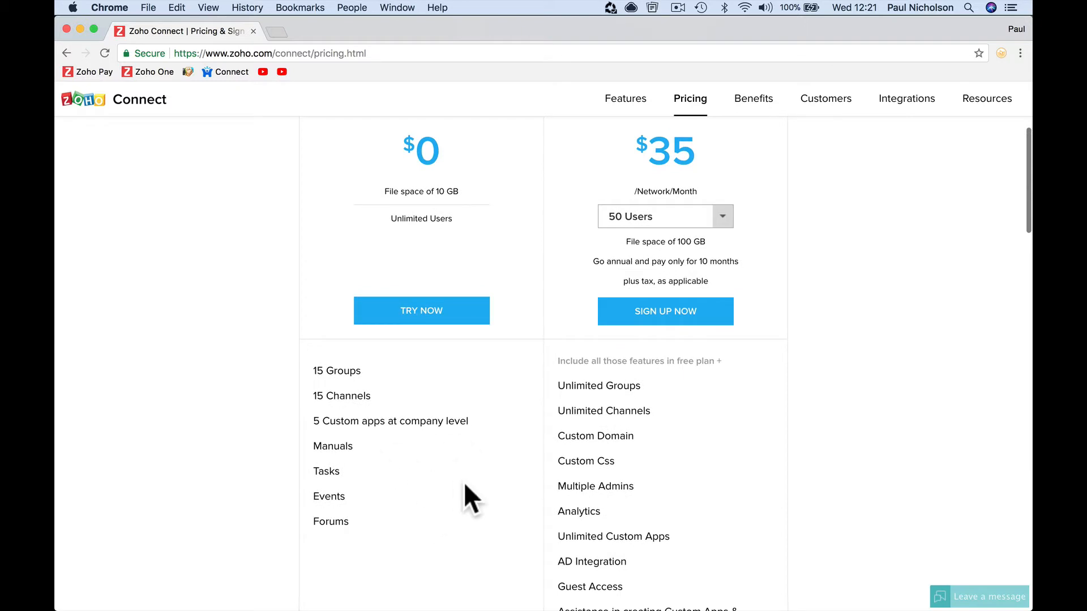
scroll(541, 481, up, 4)
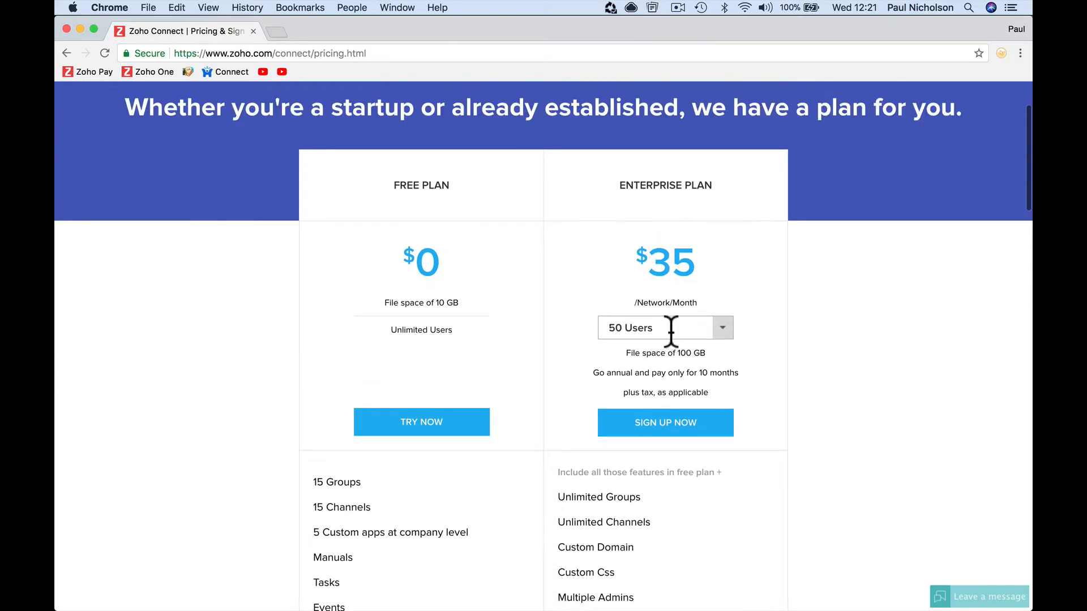
scroll(715, 347, down, 3)
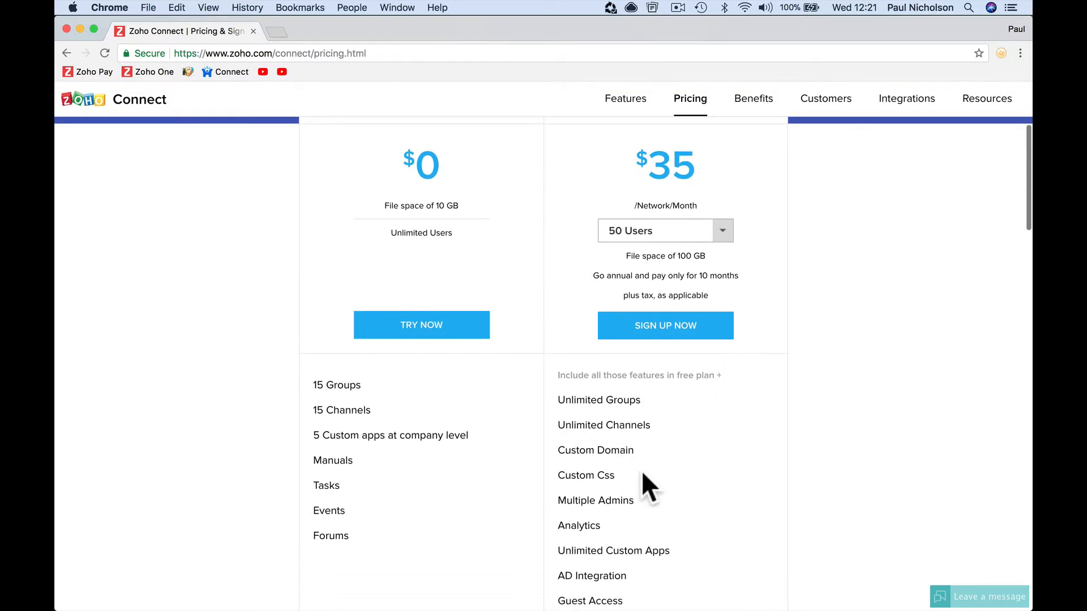
scroll(693, 494, up, 5)
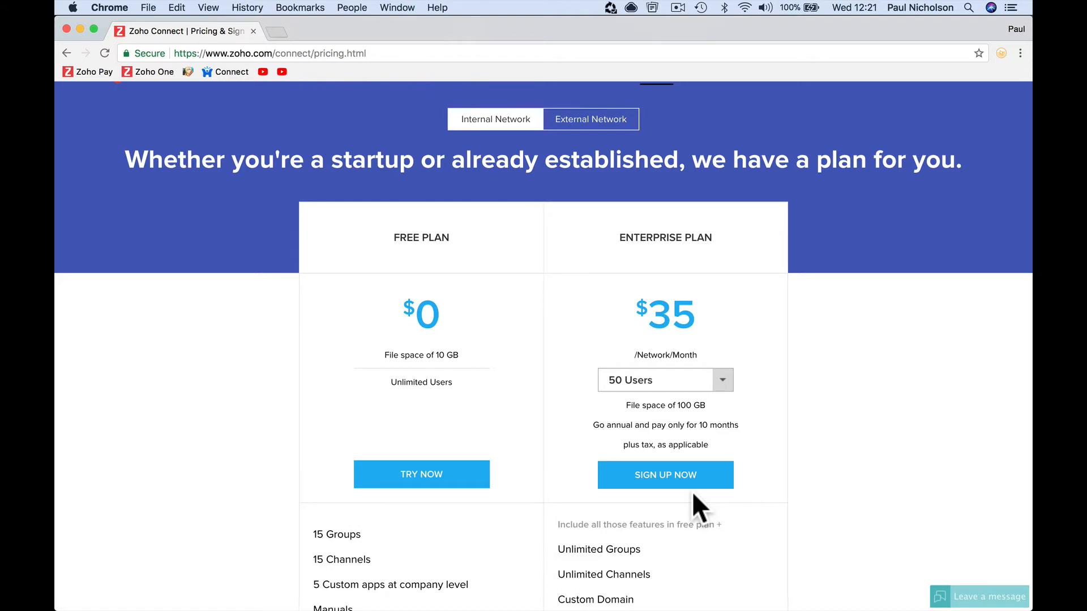
click(592, 121)
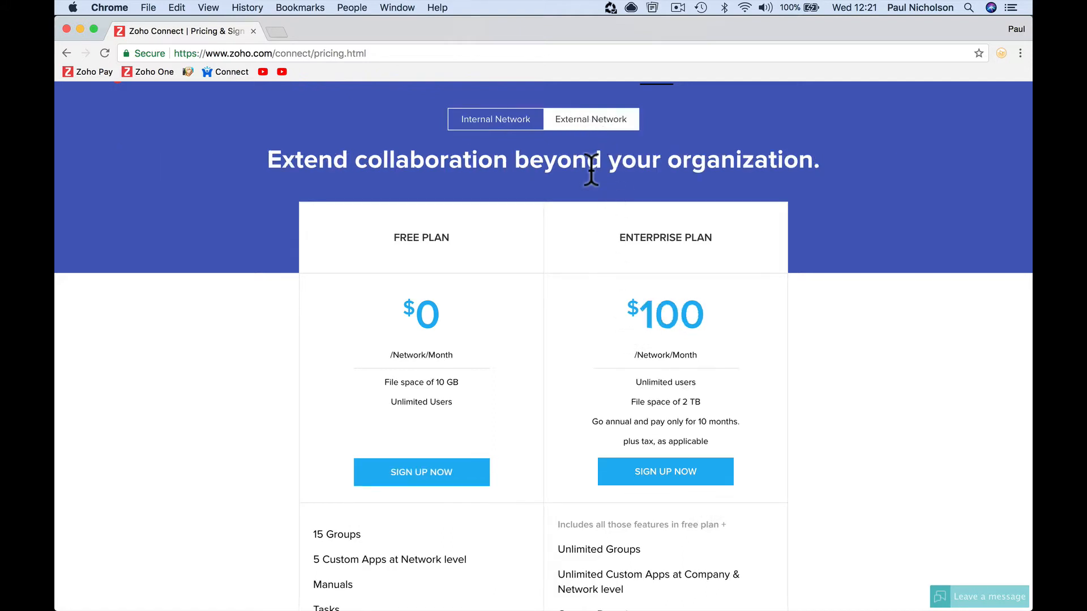
scroll(517, 388, down, 1)
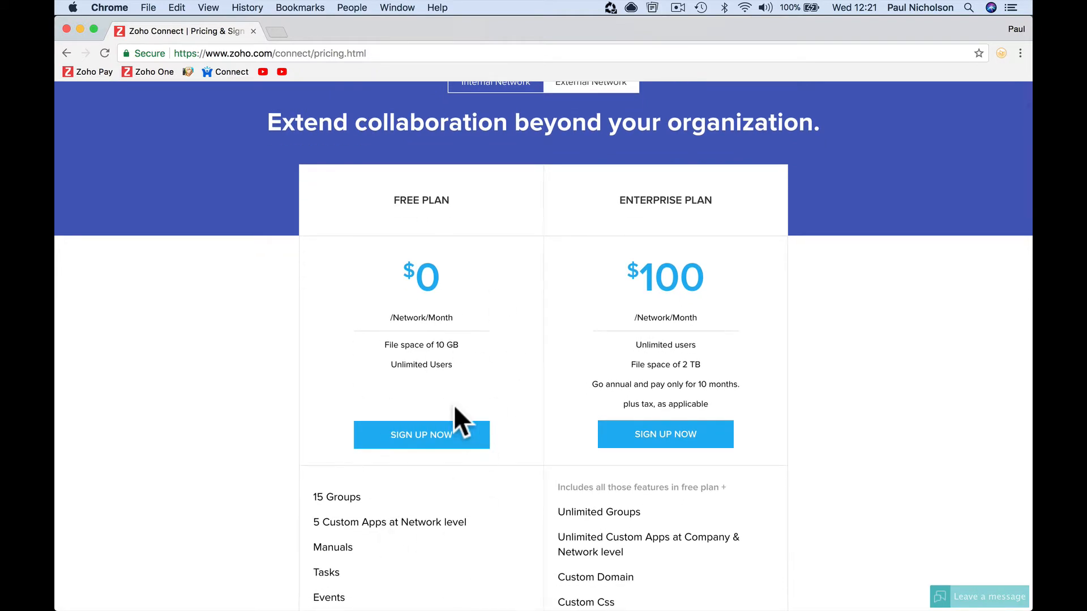
scroll(455, 407, down, 3)
scroll(454, 399, up, 1)
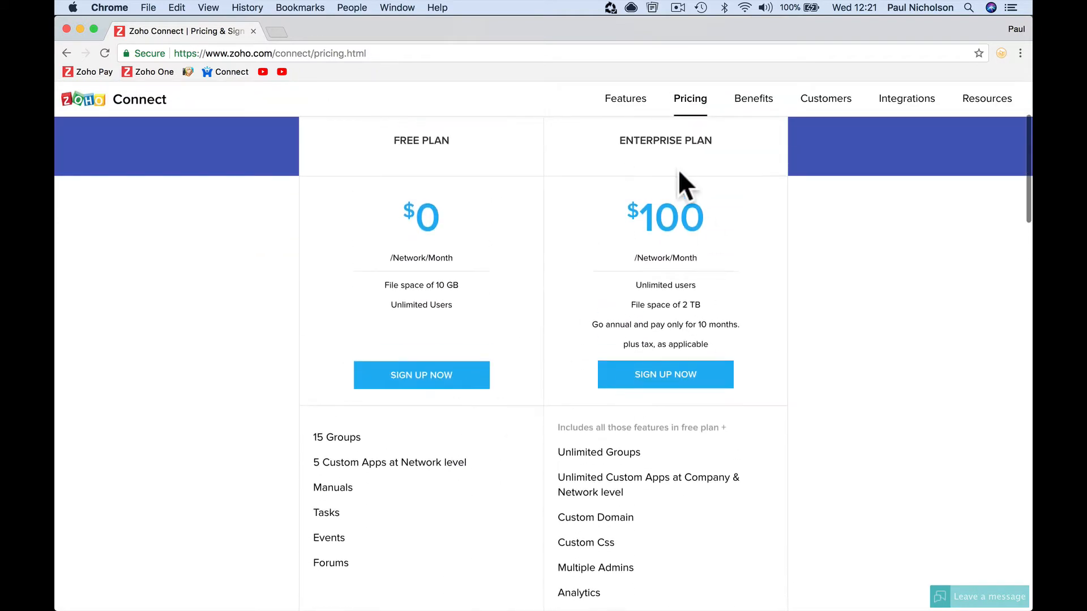
scroll(630, 458, down, 3)
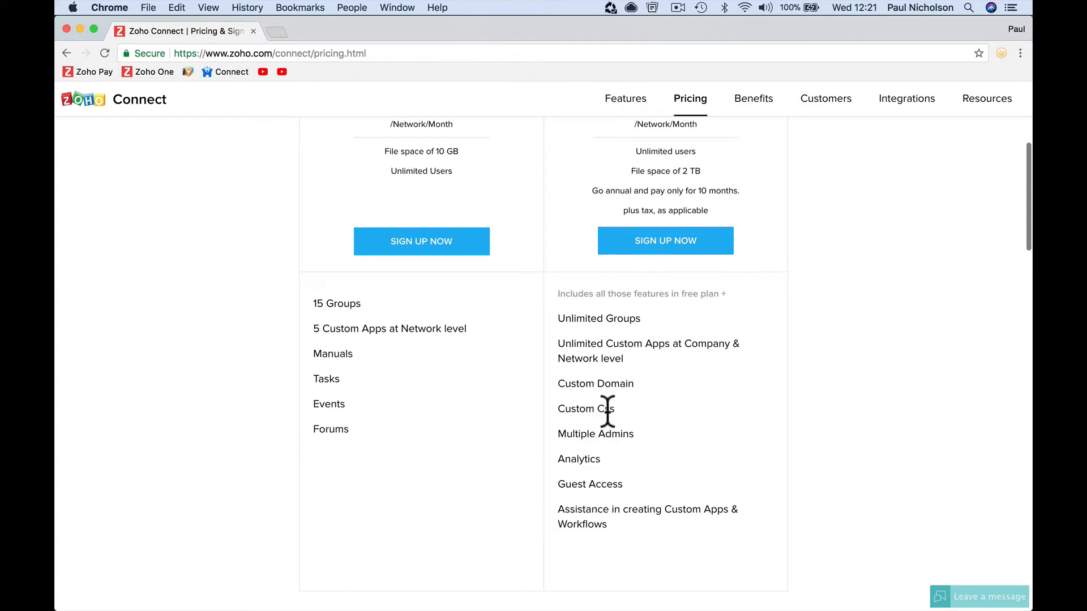
scroll(648, 409, down, 2)
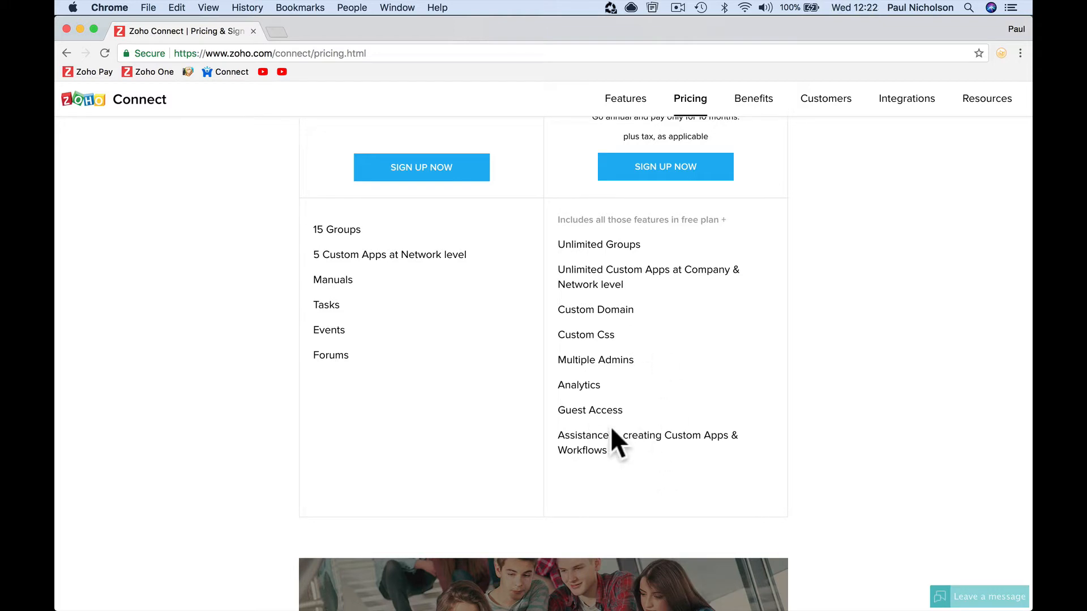
scroll(673, 418, up, 5)
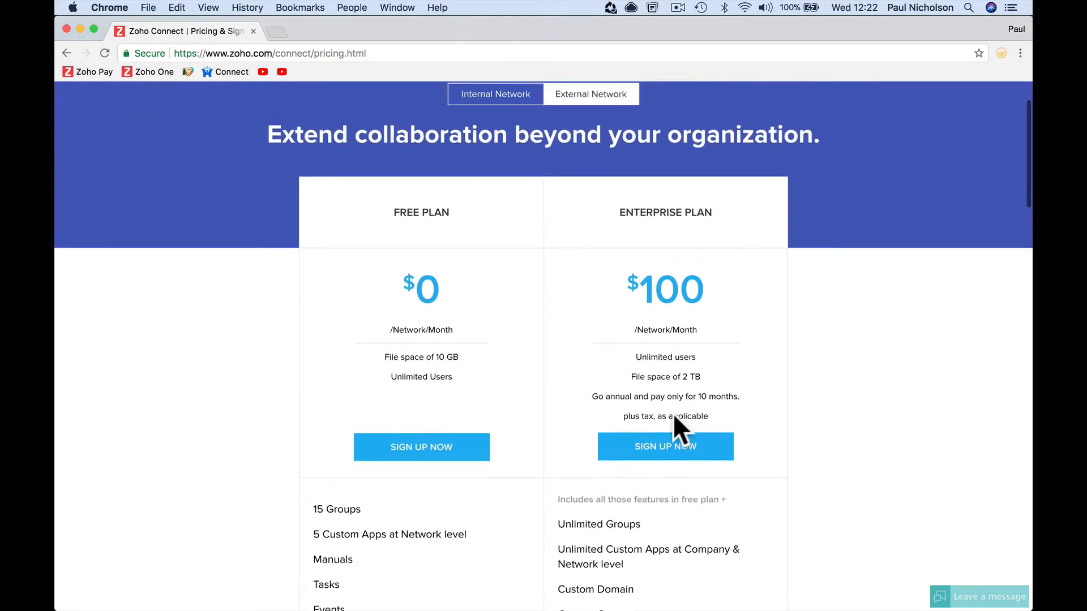
scroll(673, 418, up, 2)
scroll(674, 415, down, 2)
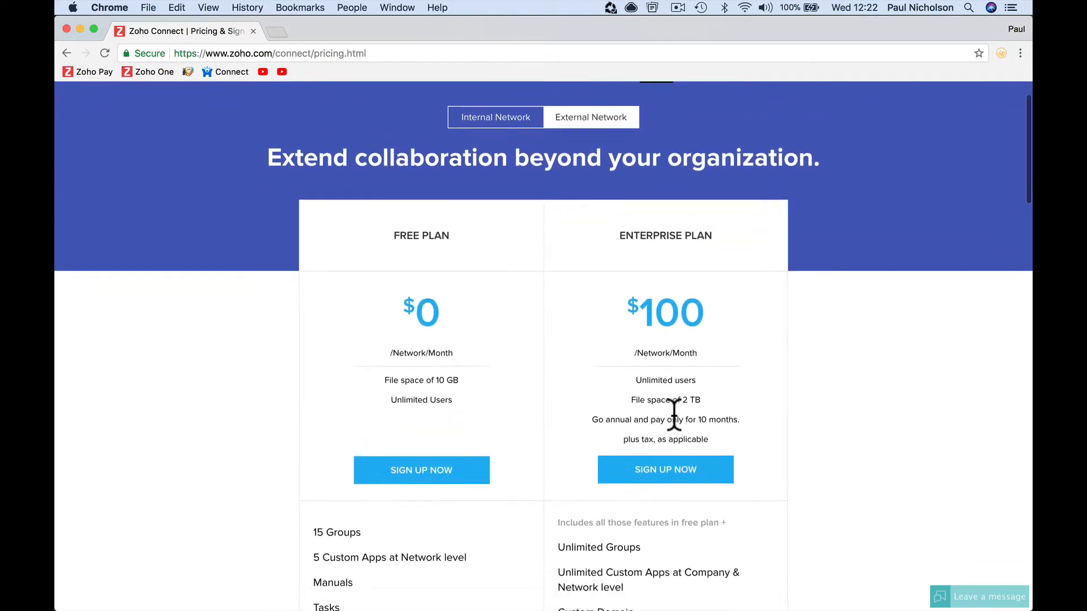
scroll(674, 415, up, 2)
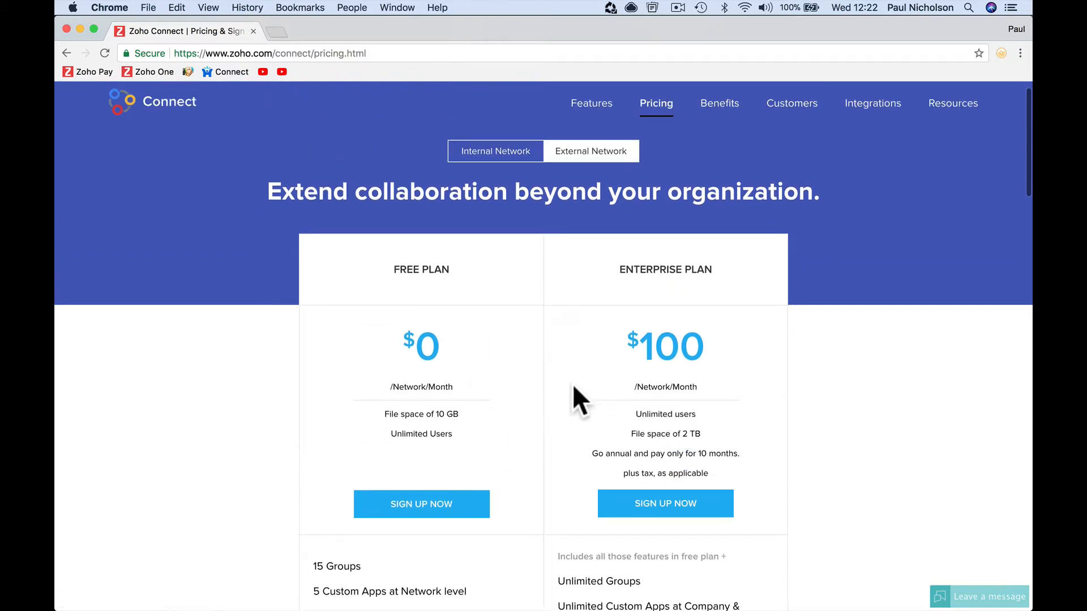
- Sign up for the Free Plan with the user's full name, e-mail and password, accepting the terms
click(450, 506)
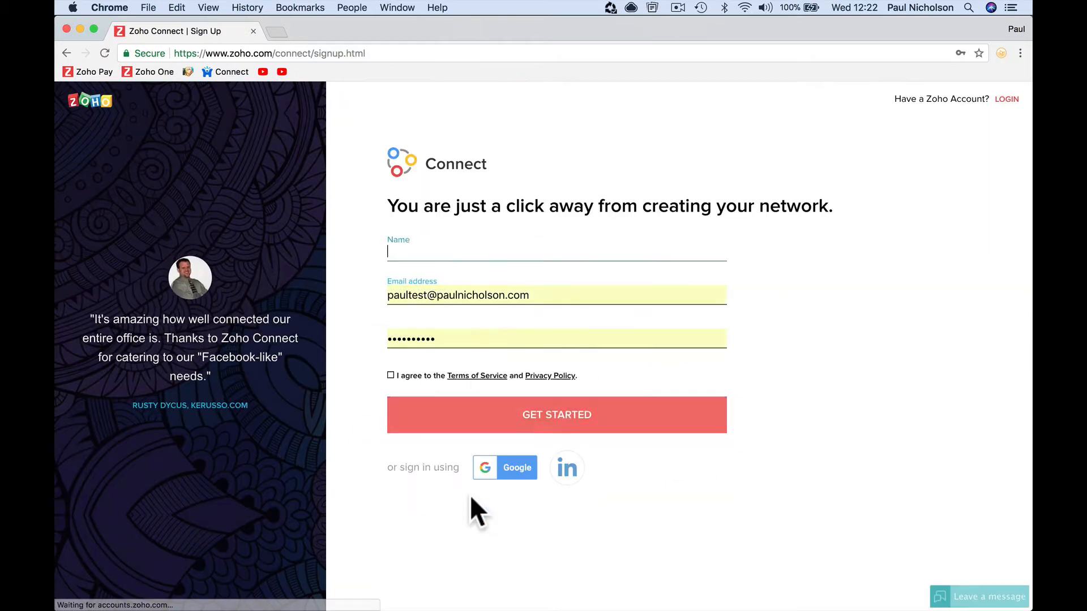
text(Paul Nicholson)
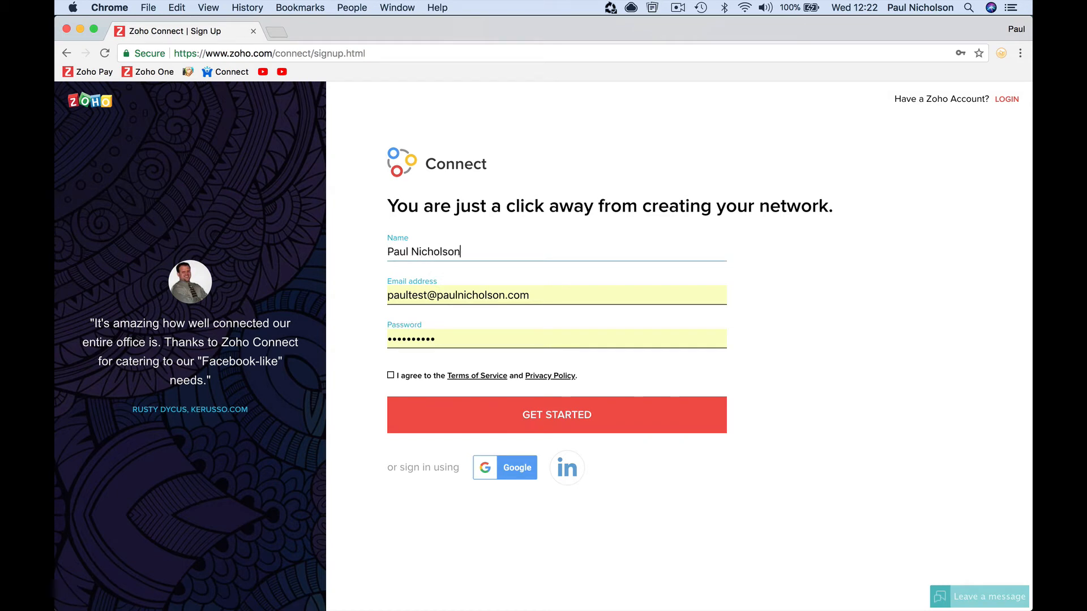
key(Tab)
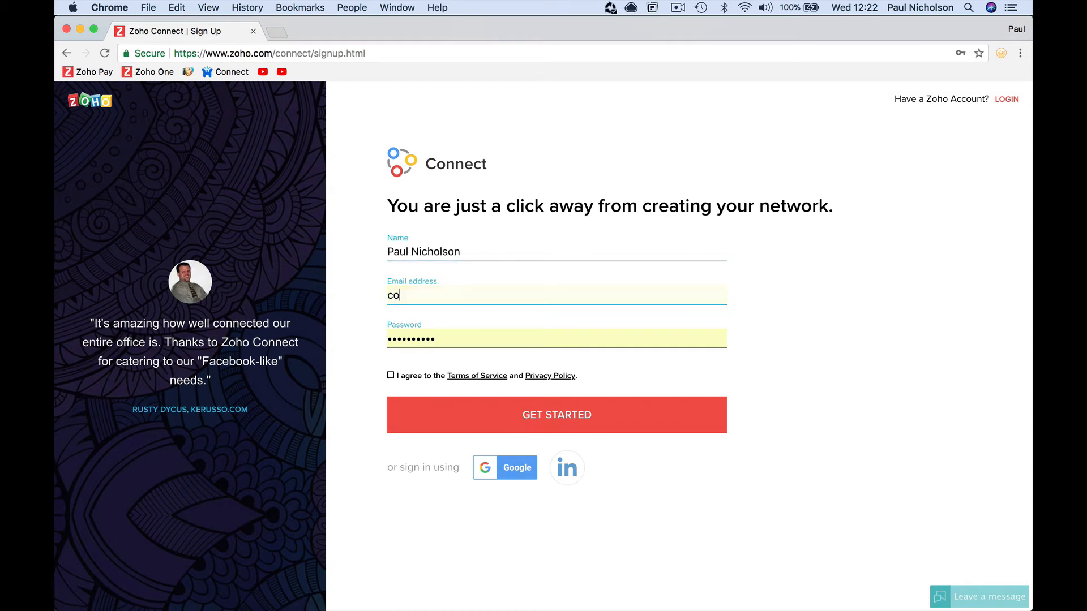
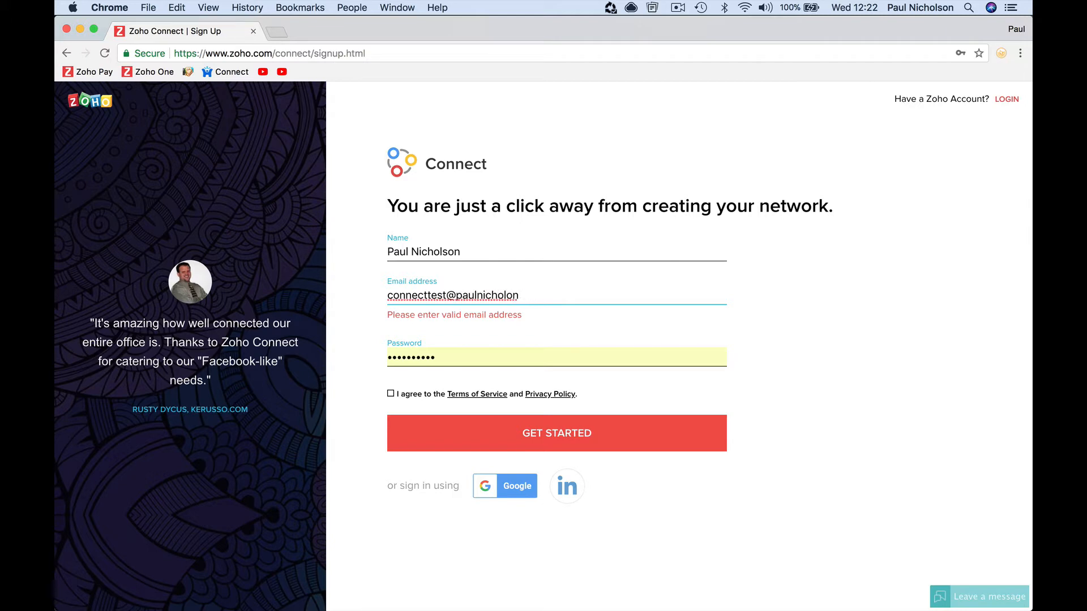
key(Tab)
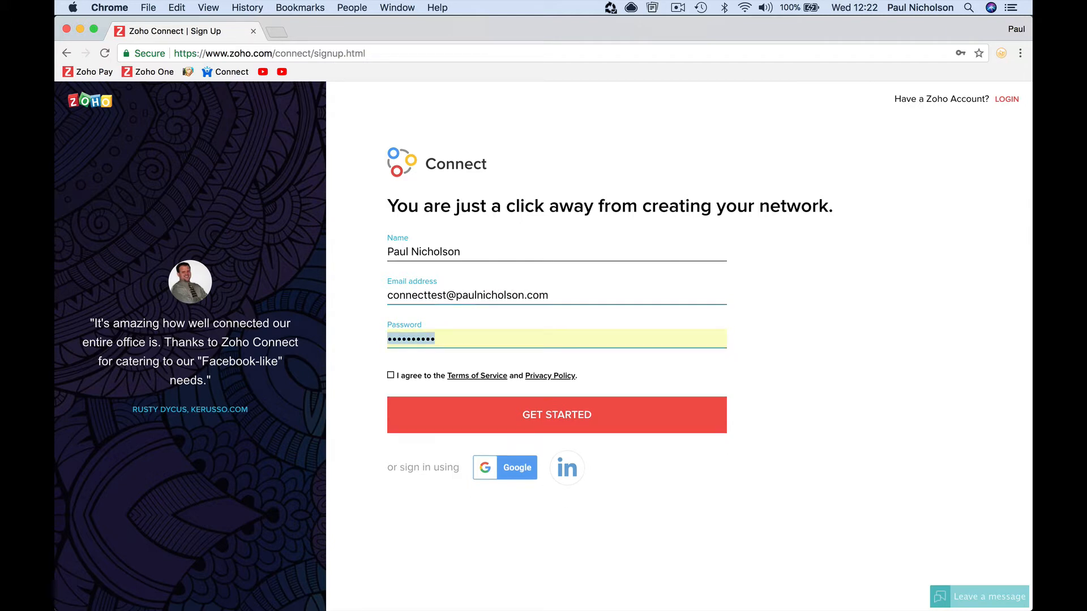
text(•••••)
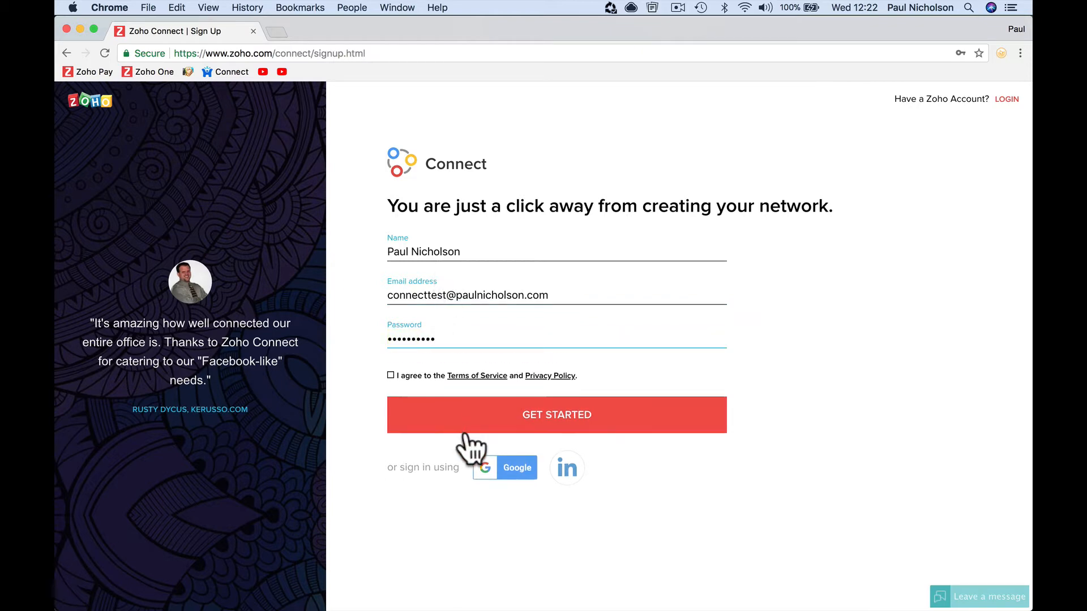
click(392, 380)
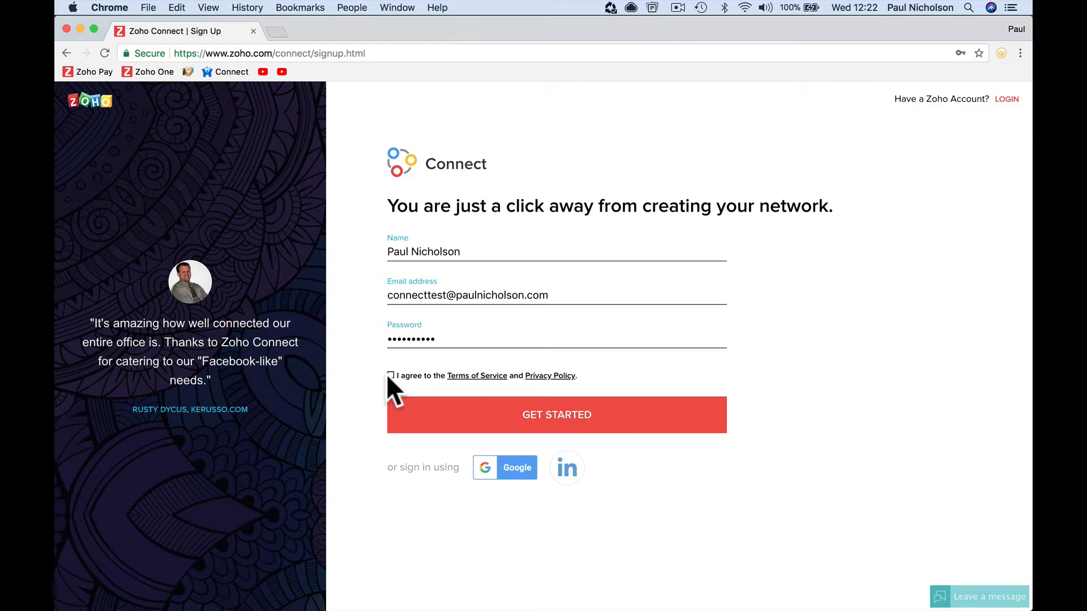
click(390, 375)
click(403, 426)
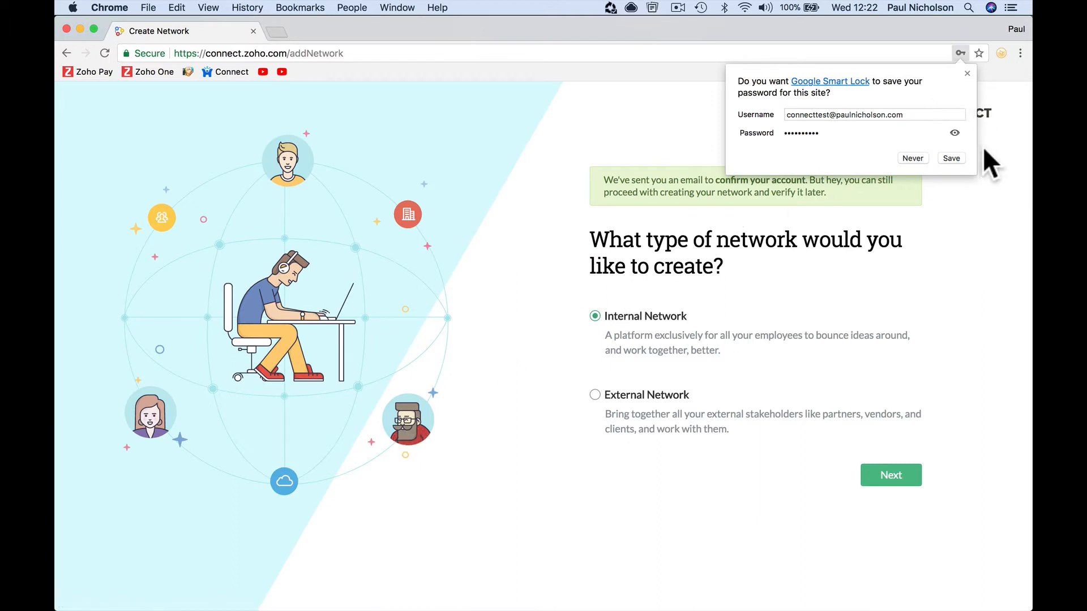
- Dismiss the browser's save-password prompt and choose External Network as the network type
click(966, 73)
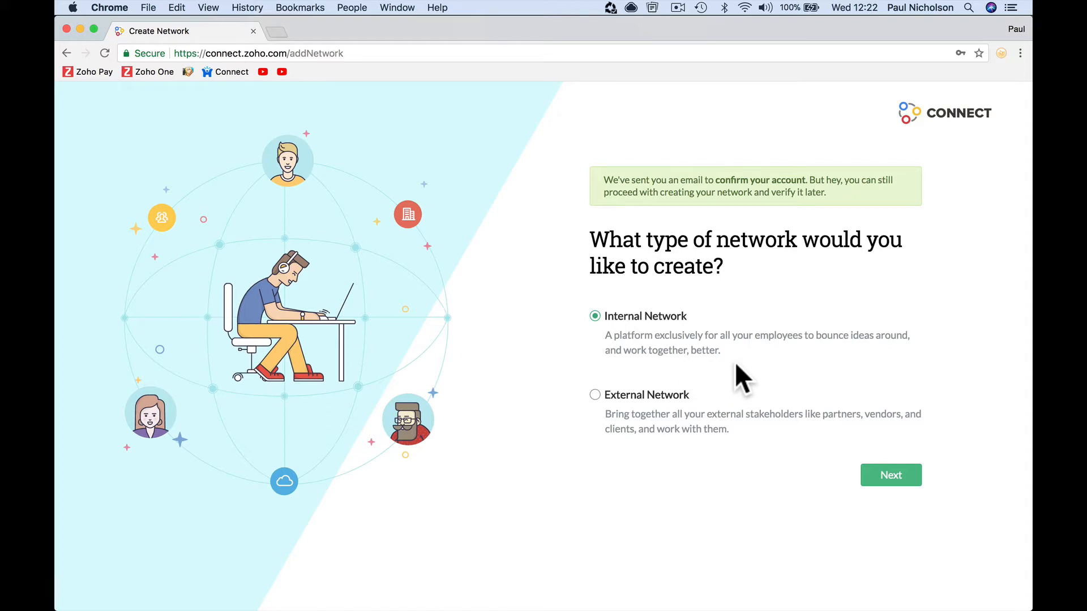
click(601, 397)
click(883, 478)
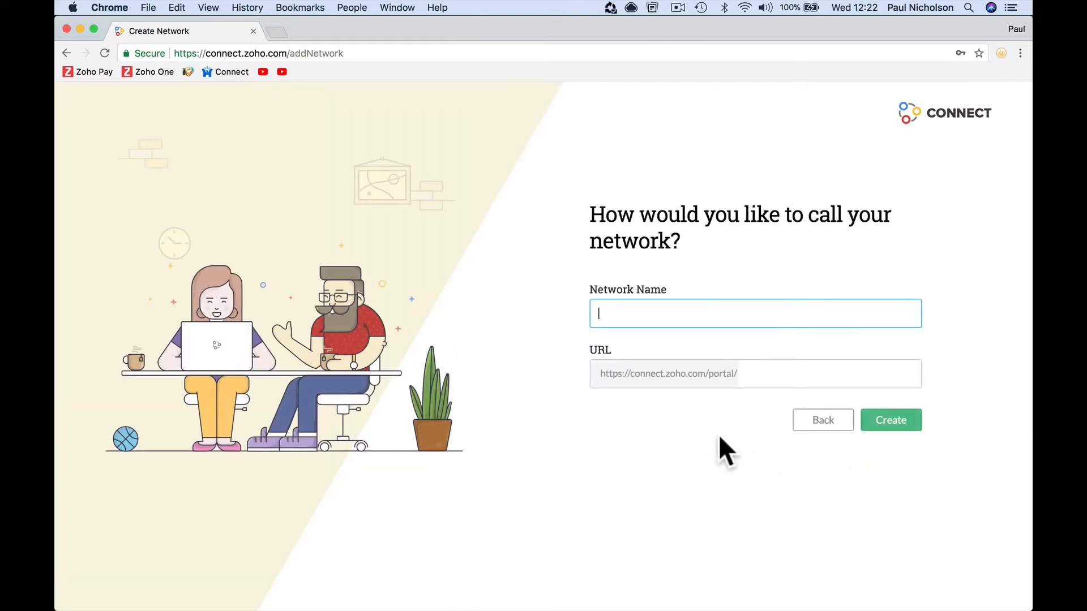
- Name the network 'Paul Test', change its URL slug to paultest, and create it
text(Paul Test)
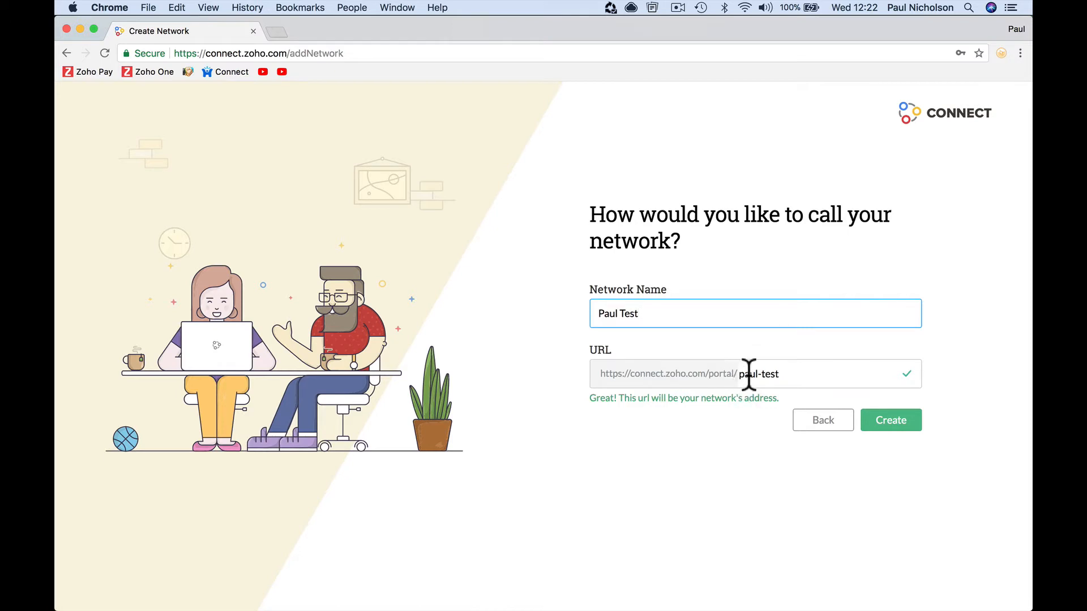
click(761, 375)
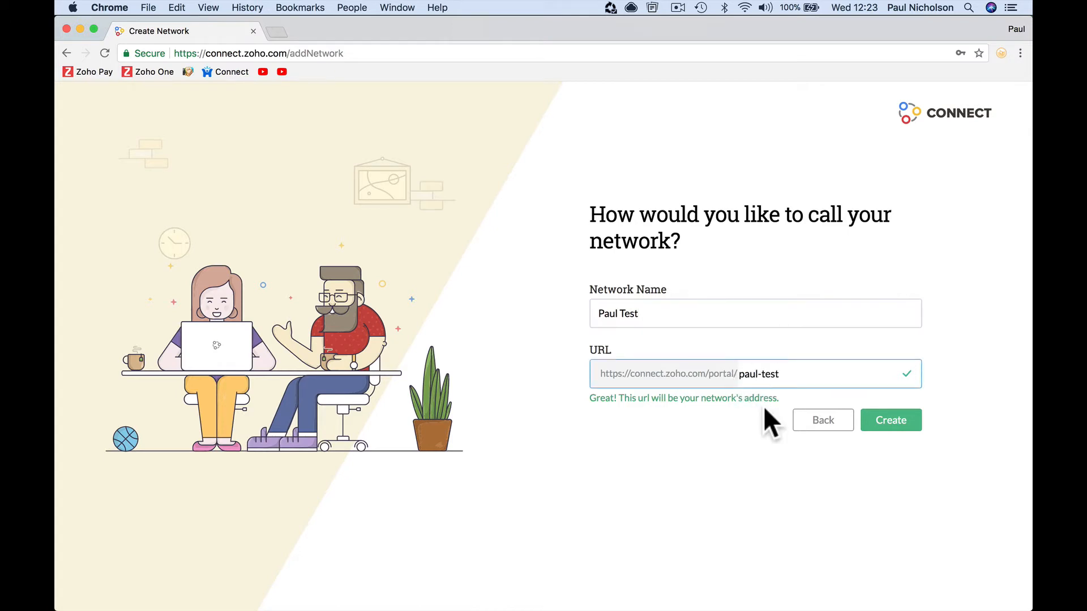
key(Right)
key(Right)
key(Right)
key(Right)
key(BackSpace)
key(BackSpace)
key(BackSpace)
key(BackSpace)
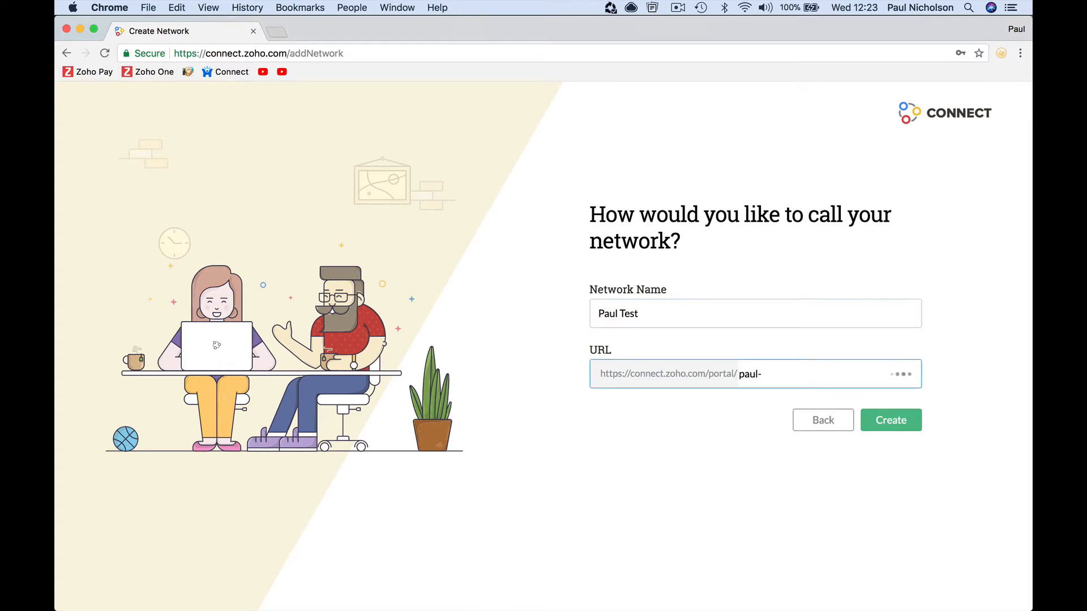
text(co)
text(test)
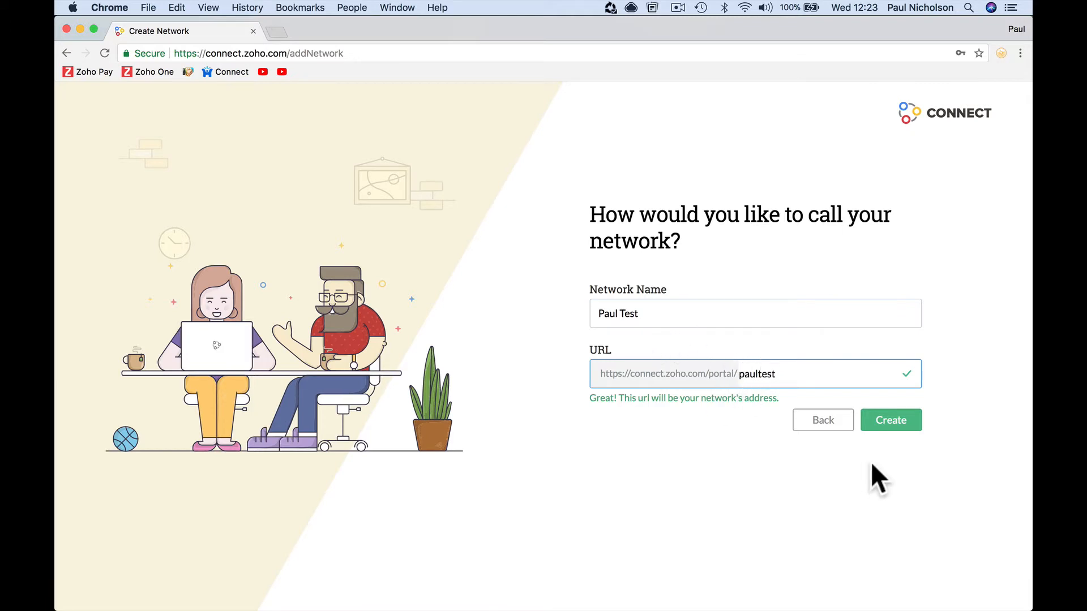
click(904, 429)
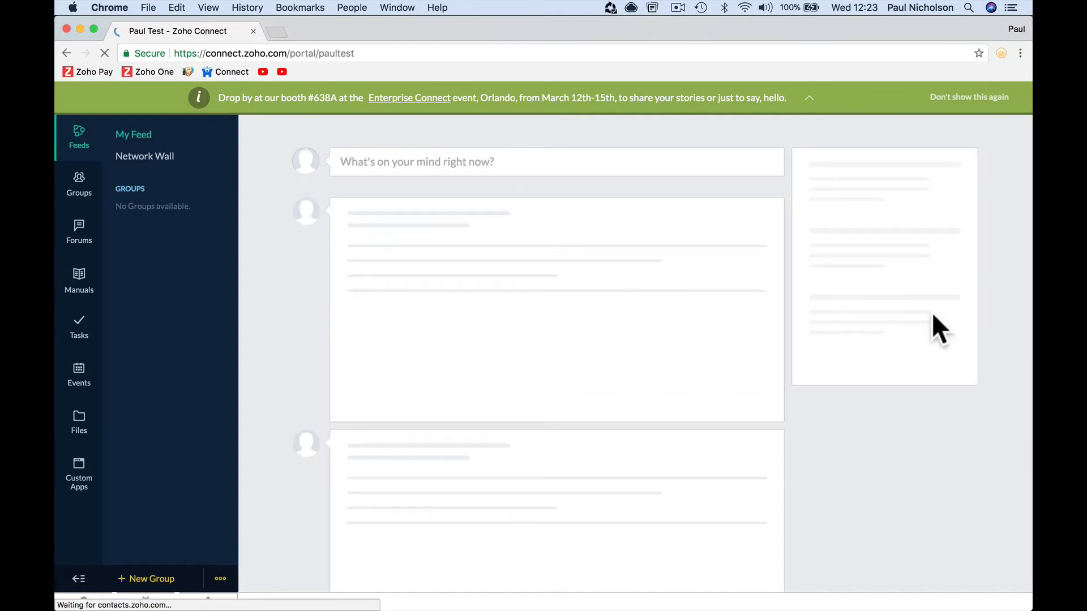
- Start a new post and make it a question titled 'How are you today?'
click(810, 99)
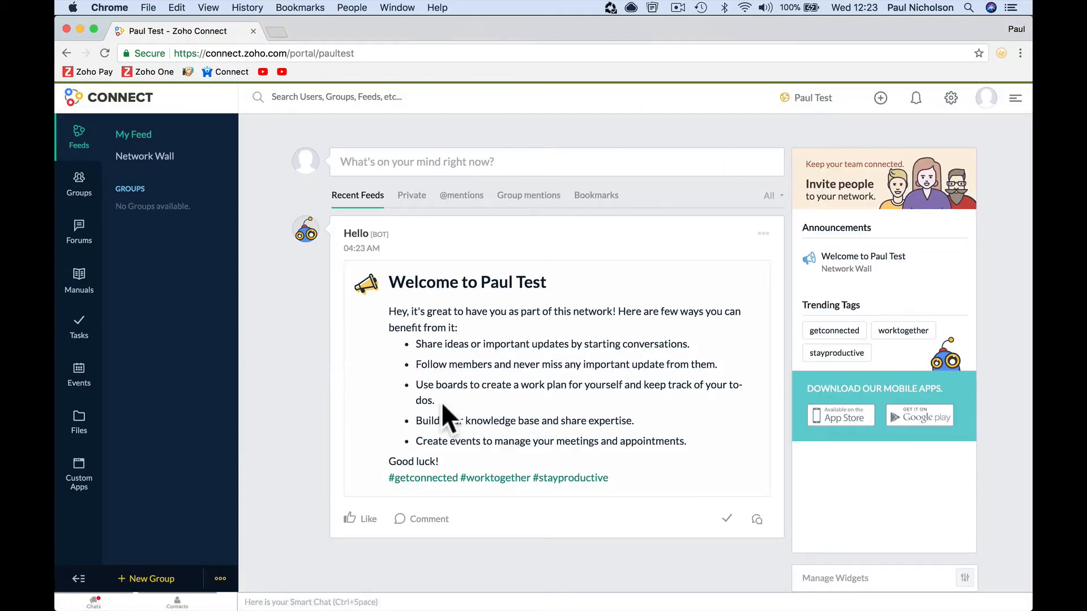
click(513, 161)
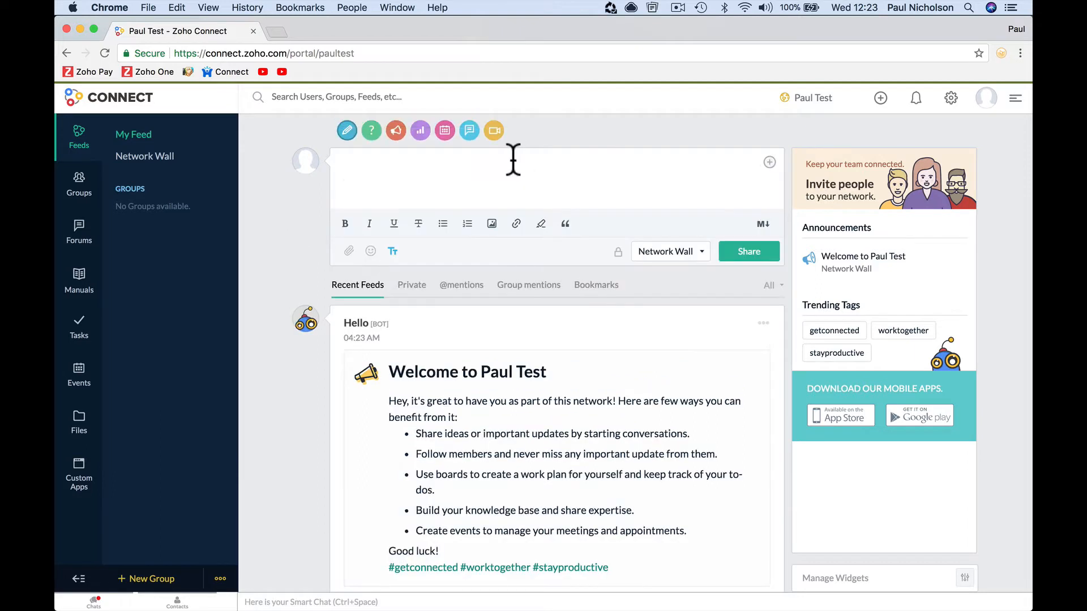
text(Hello)
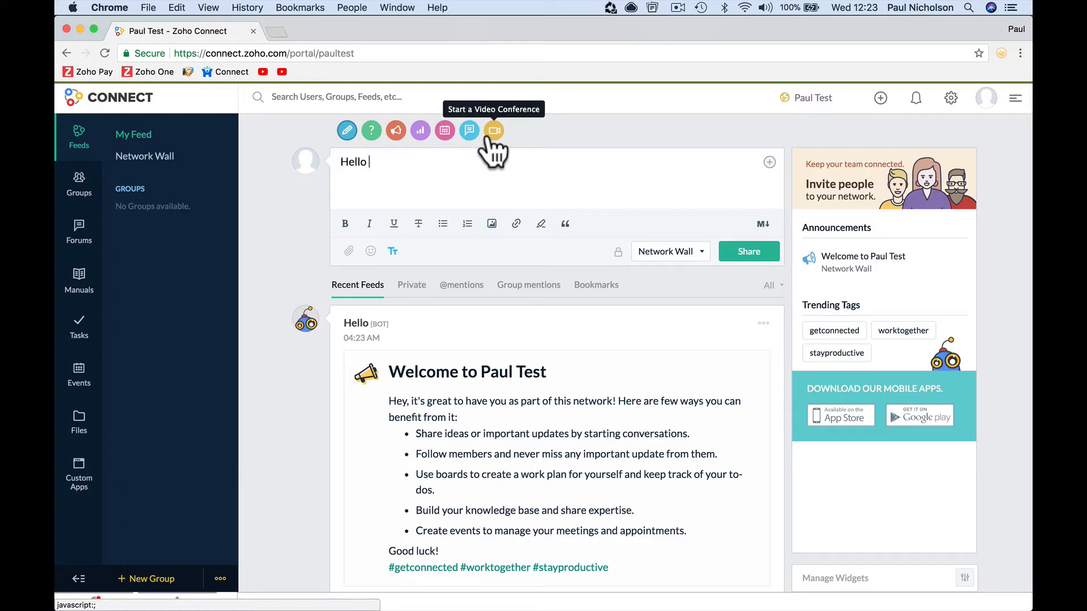
click(371, 132)
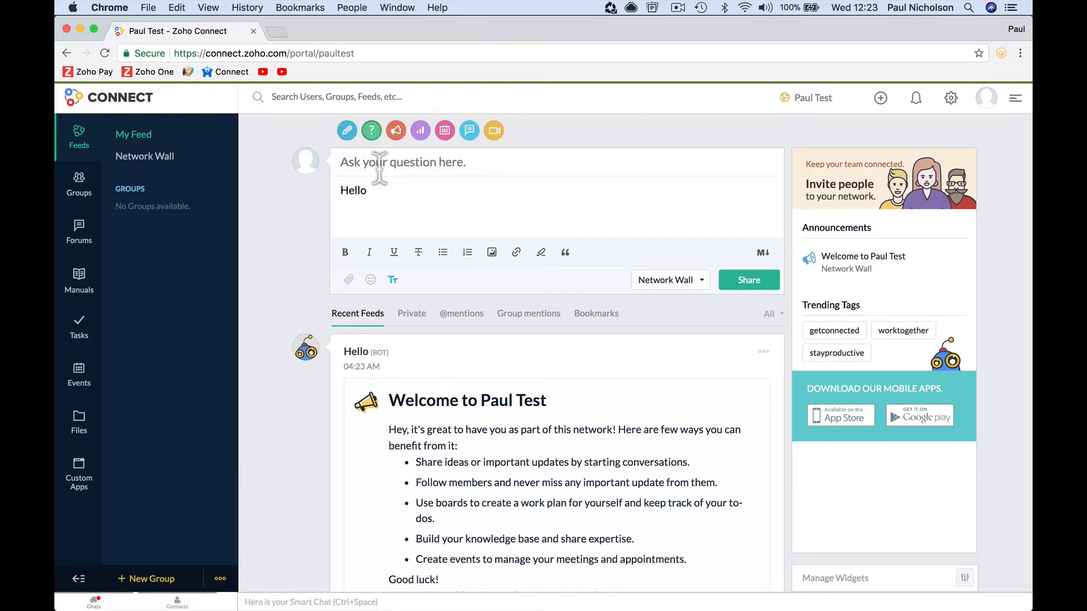
click(378, 164)
text(How ary )
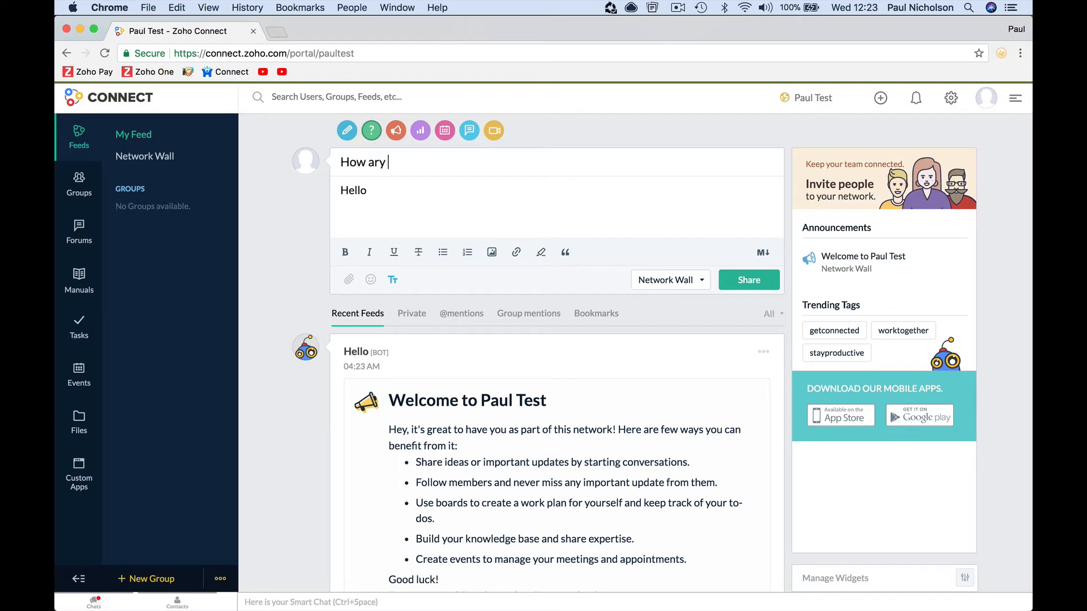
text(y)
key(BackSpace)
key(BackSpace)
key(BackSpace)
text(e you today?)
- Replace the body with 'Hump day how's it going.' and share it to the Network Wall
click(381, 189)
double_click(381, 189)
text(Hump day how's )
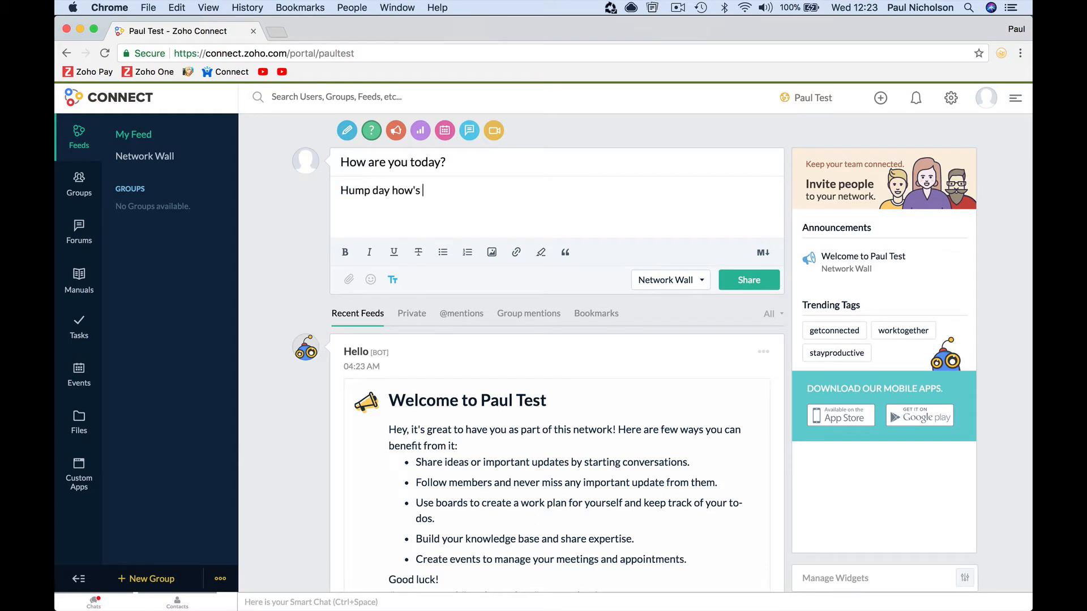
text(it going.)
click(752, 282)
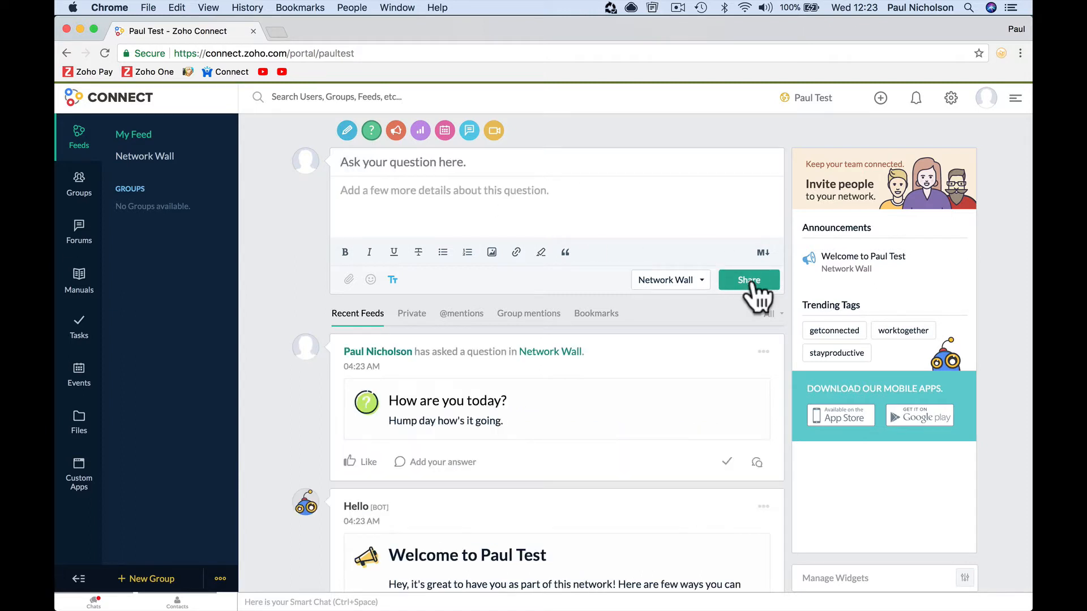
click(672, 278)
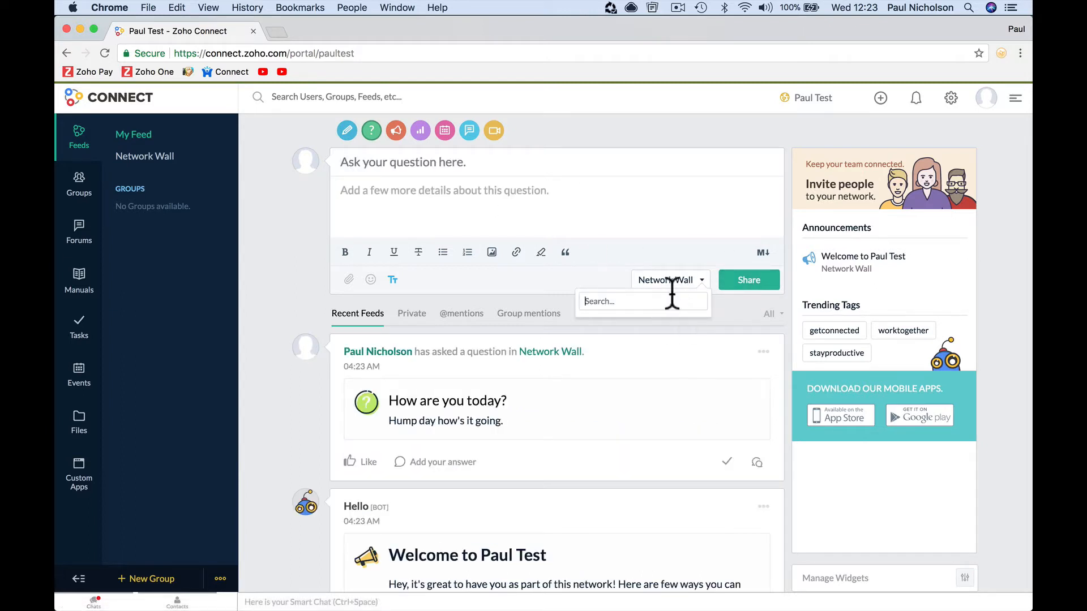
click(657, 256)
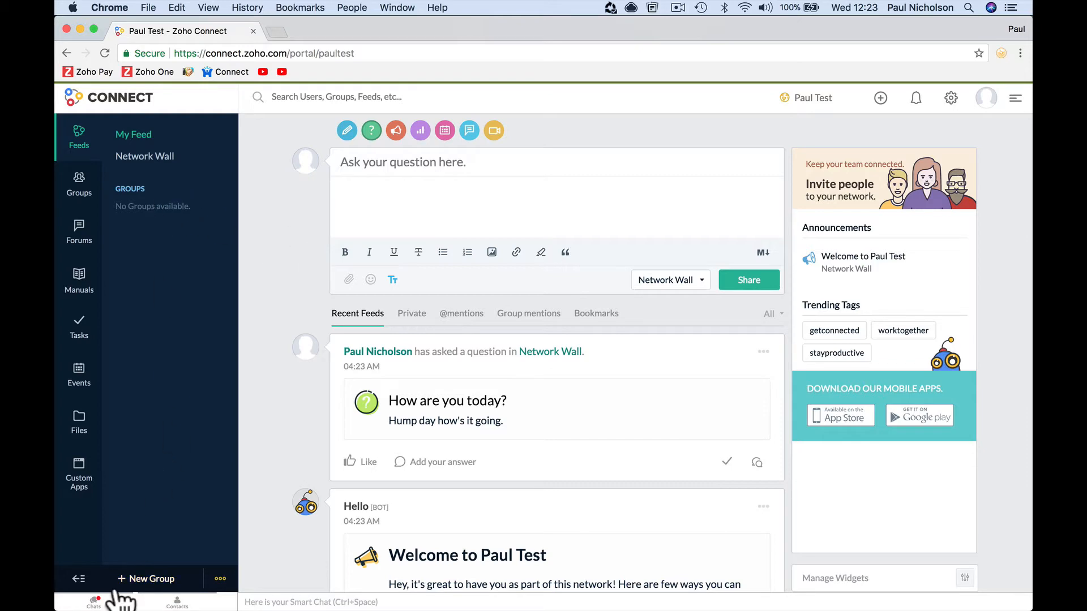
- Name the new group 'New Idea Group' with description 'New Ideas throwing them around.'
click(130, 578)
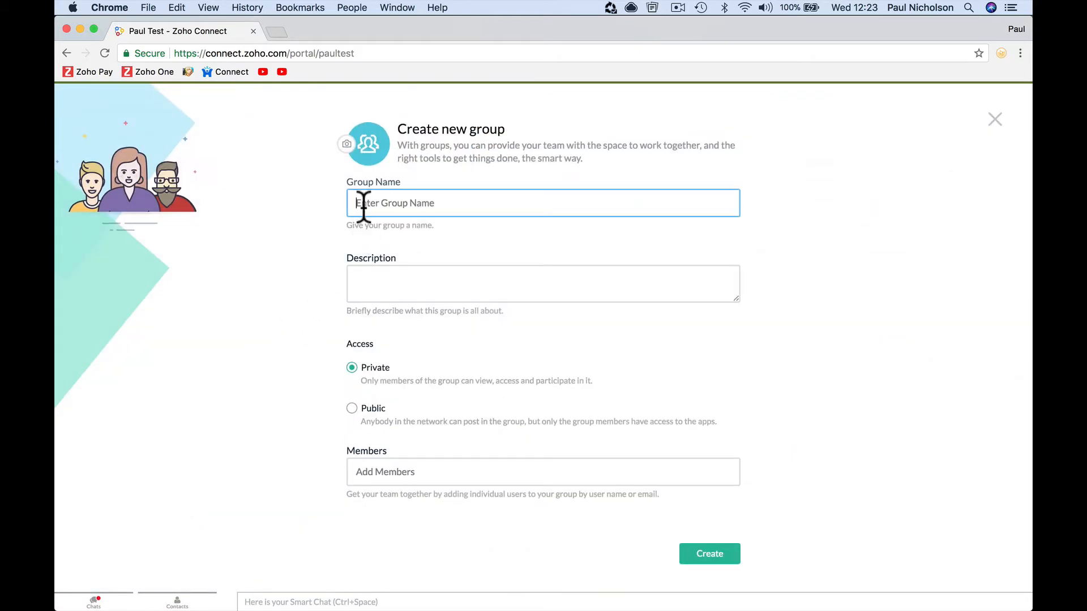
text(Idea)
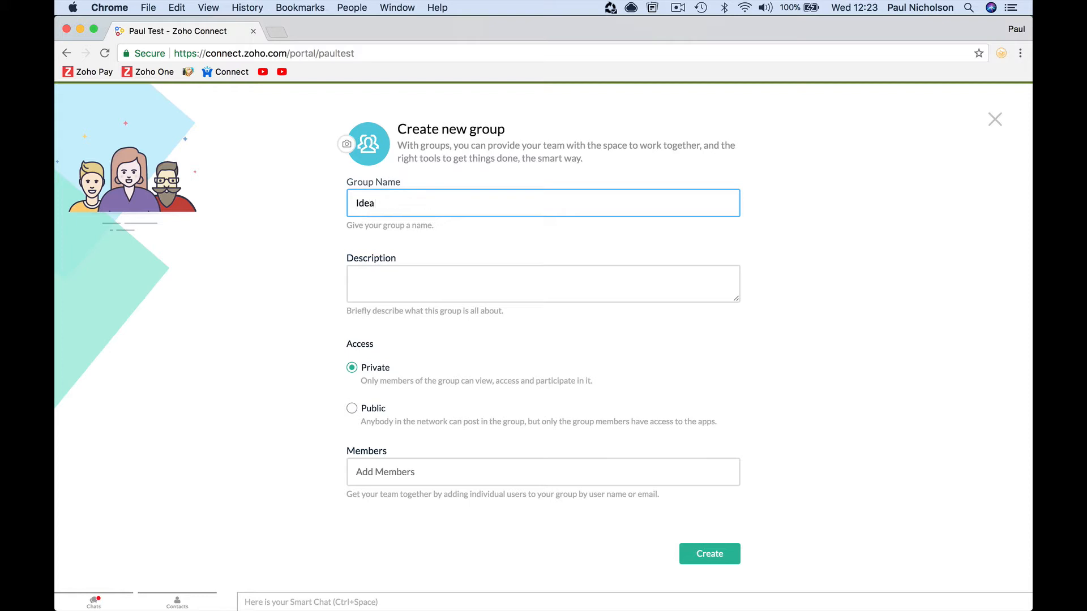
text( Group)
key(Tab)
text(Ne)
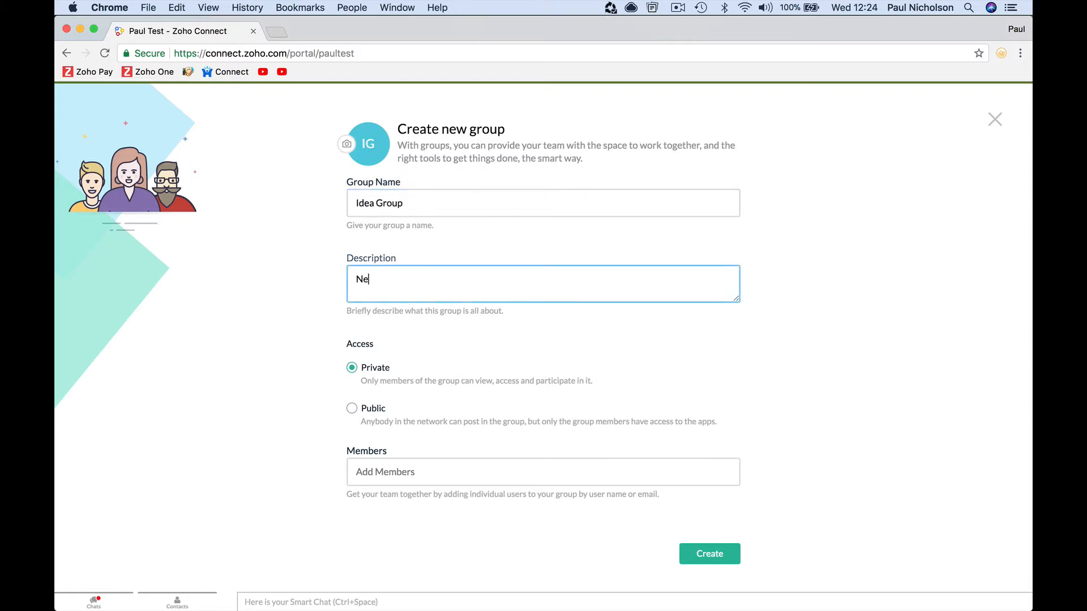
text(w Ideas throwing them)
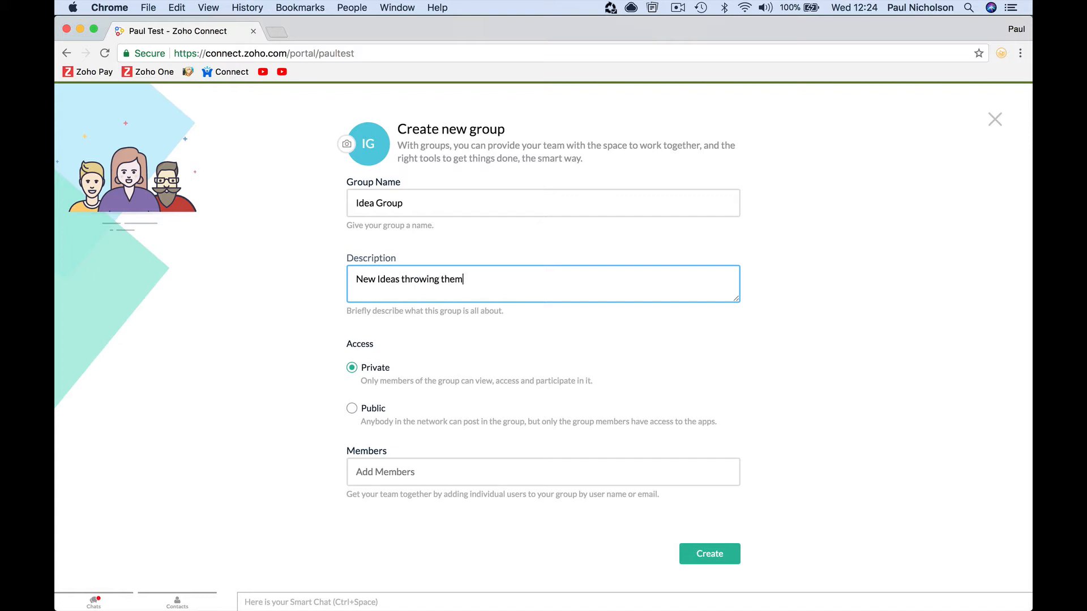
text( around.)
click(353, 202)
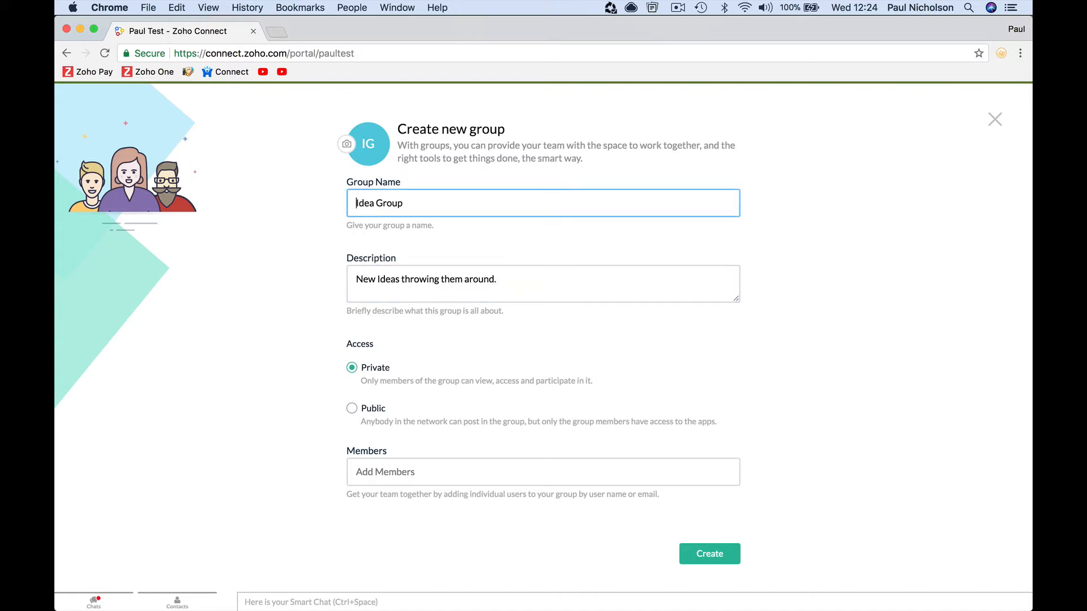
text(New)
- Make the group public, add the suggested person as a member, and create it
click(371, 412)
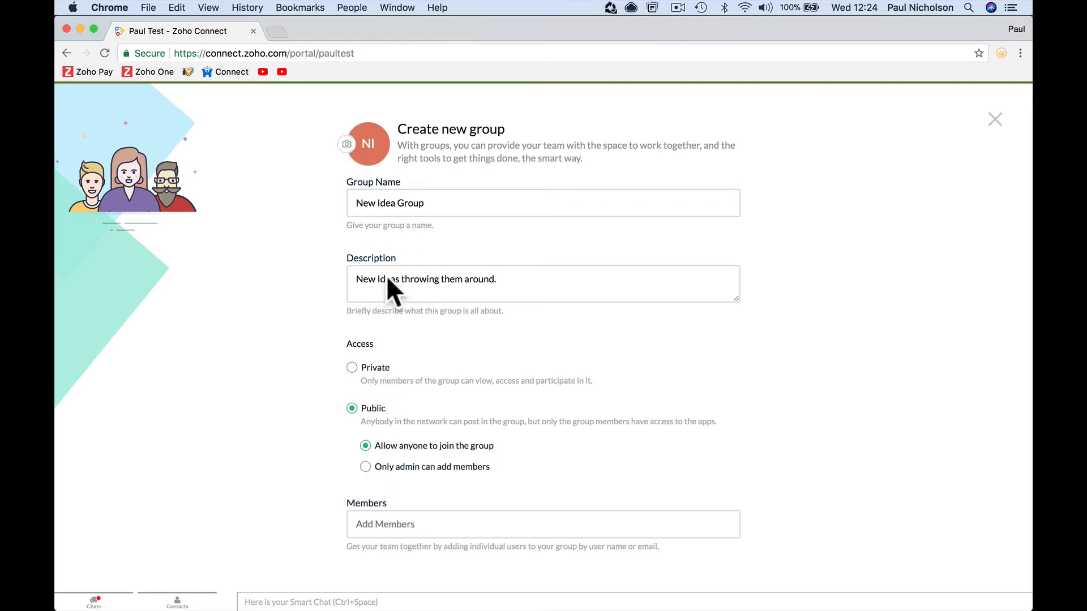
scroll(453, 405, down, 2)
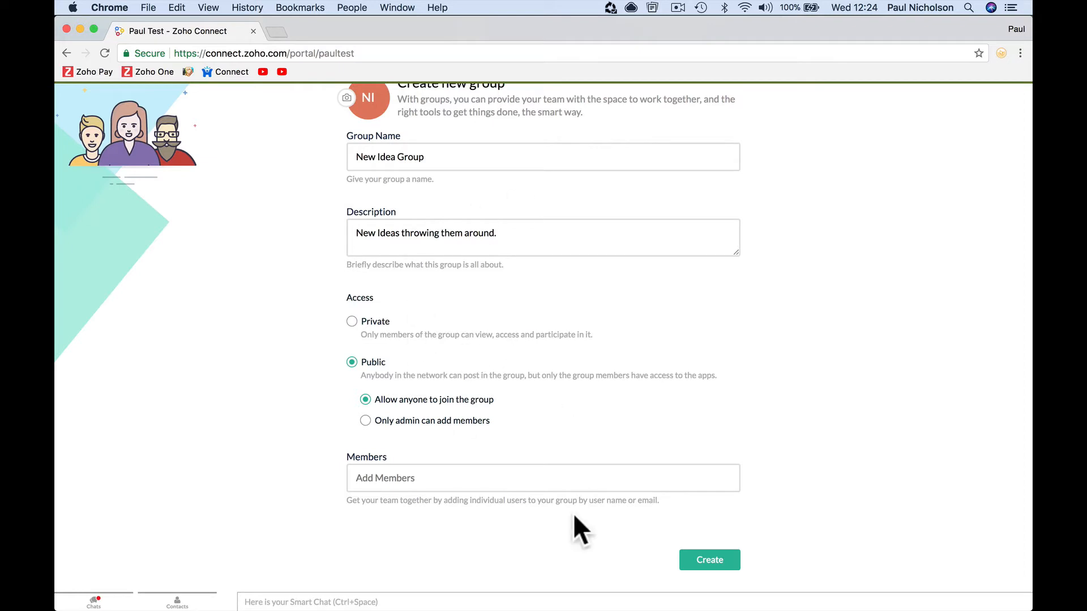
click(560, 479)
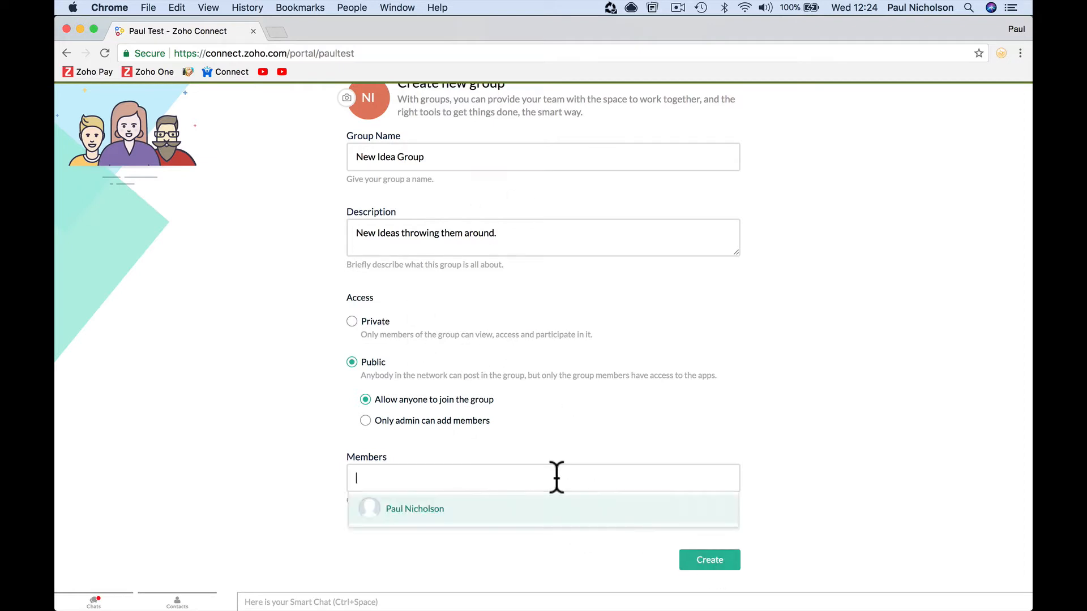
click(560, 517)
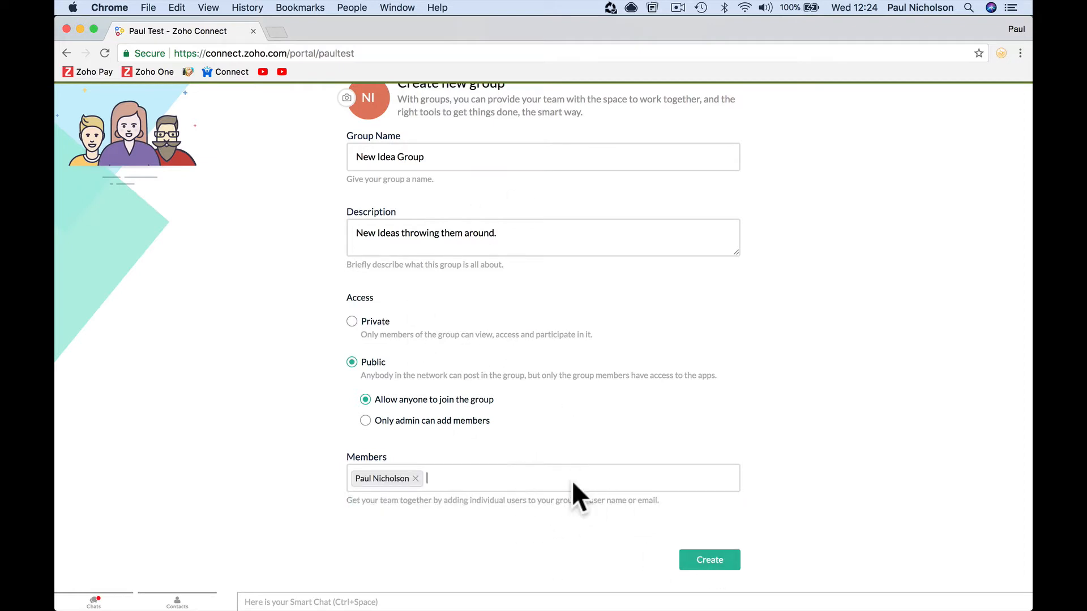
click(724, 555)
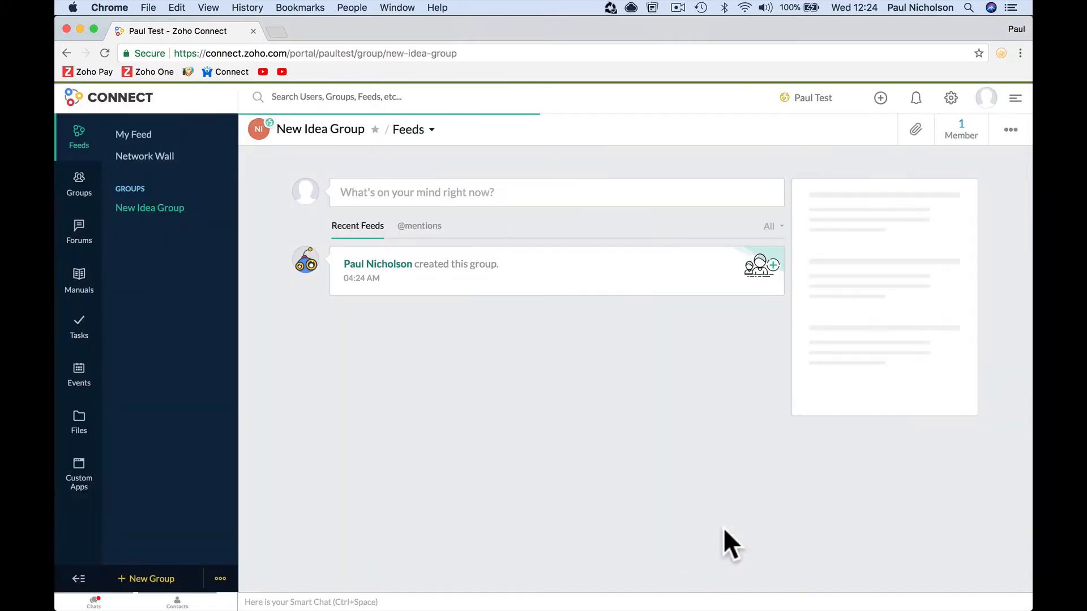
- On My Feed, start an announcement titled 'Meeting 3pm Today Brainstorm'
click(142, 143)
click(417, 170)
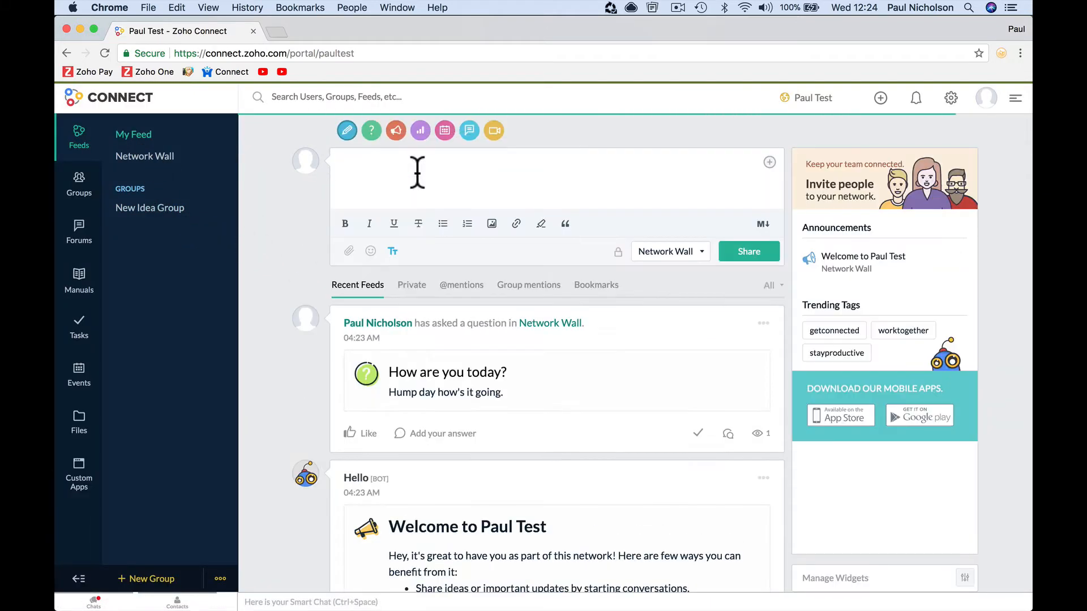
text(Any)
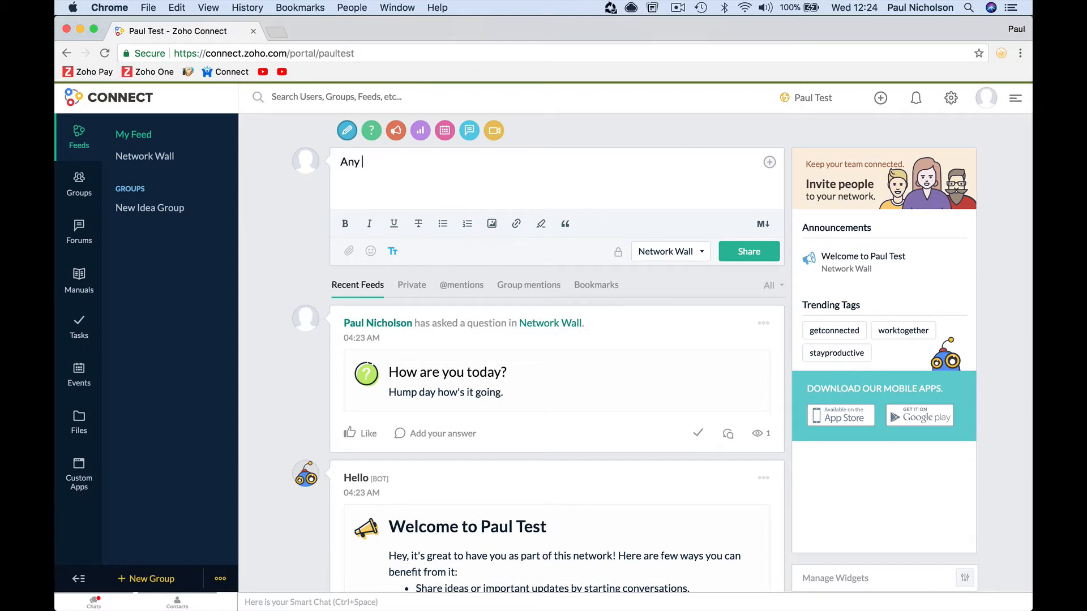
key(BackSpace)
key(BackSpace)
key(BackSpace)
key(BackSpace)
click(396, 130)
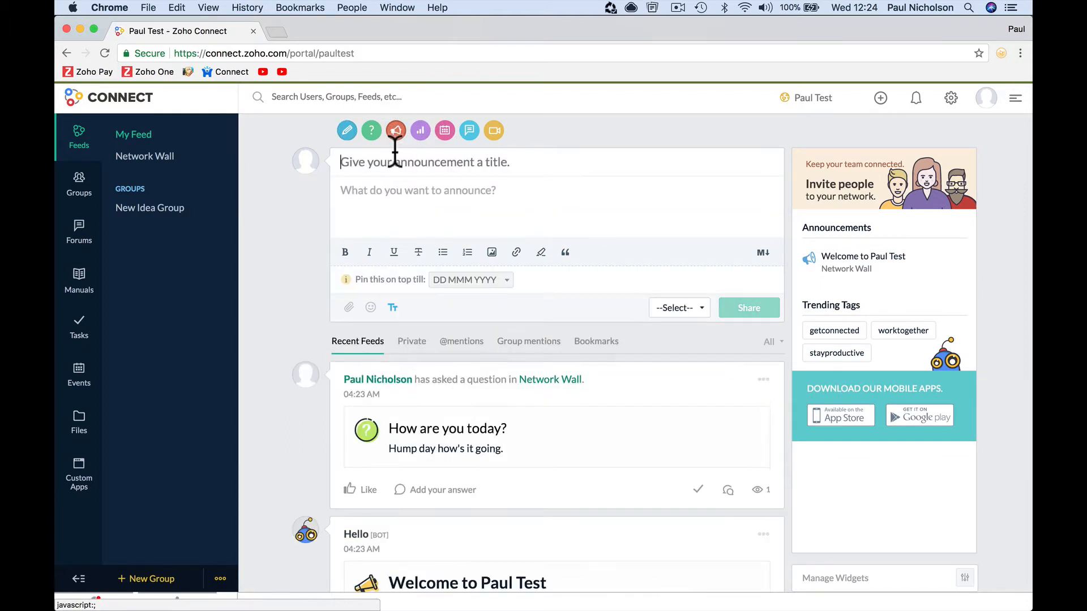
text(Meeting )
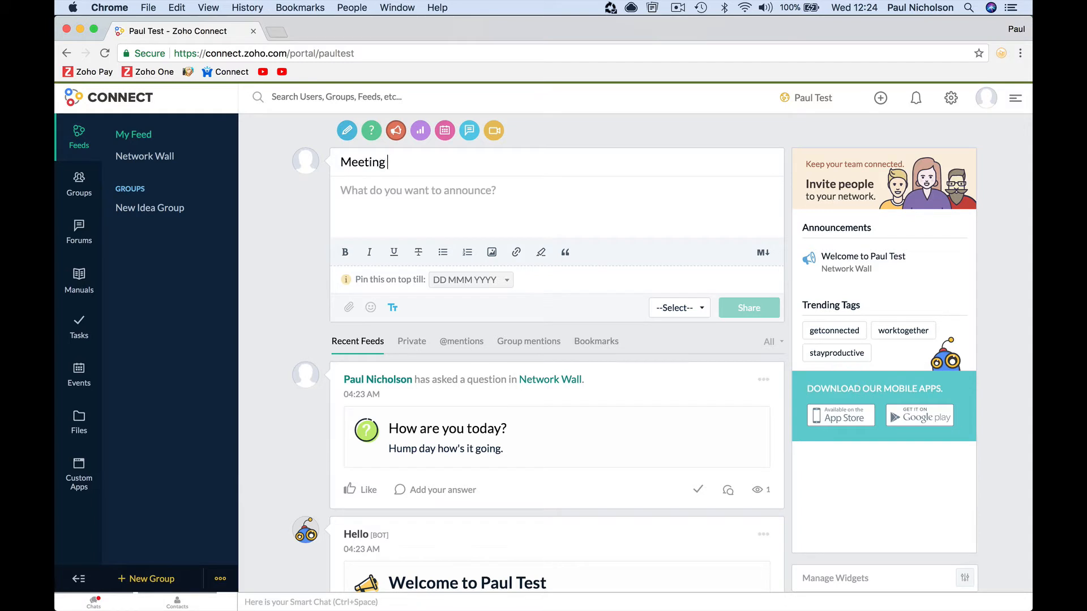
text(3p)
key(BackSpace)
key(BackSpace)
key(BackSpace)
key(BackSpace)
key(BackSpace)
text(g 3pm Today Brainst)
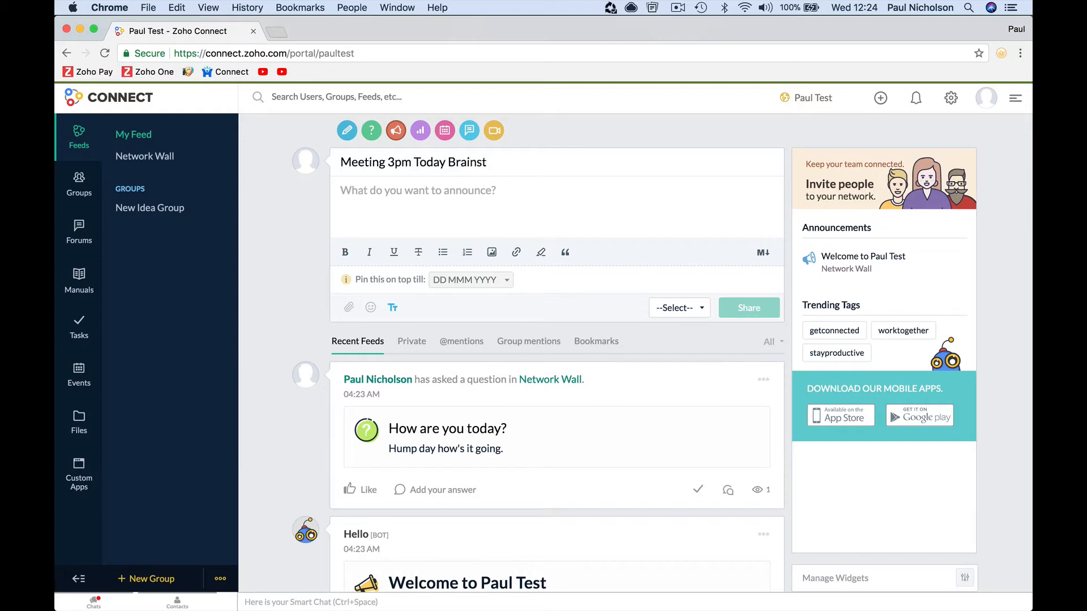
text(rorm)
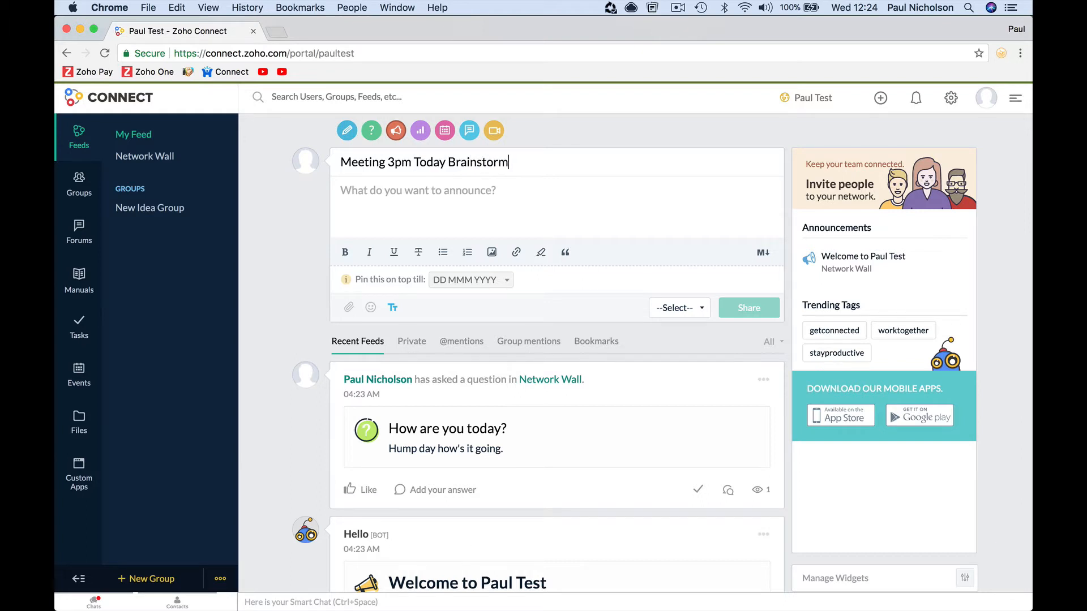
- Search the destination group list, then cut the announcement title and reload the feed
click(669, 307)
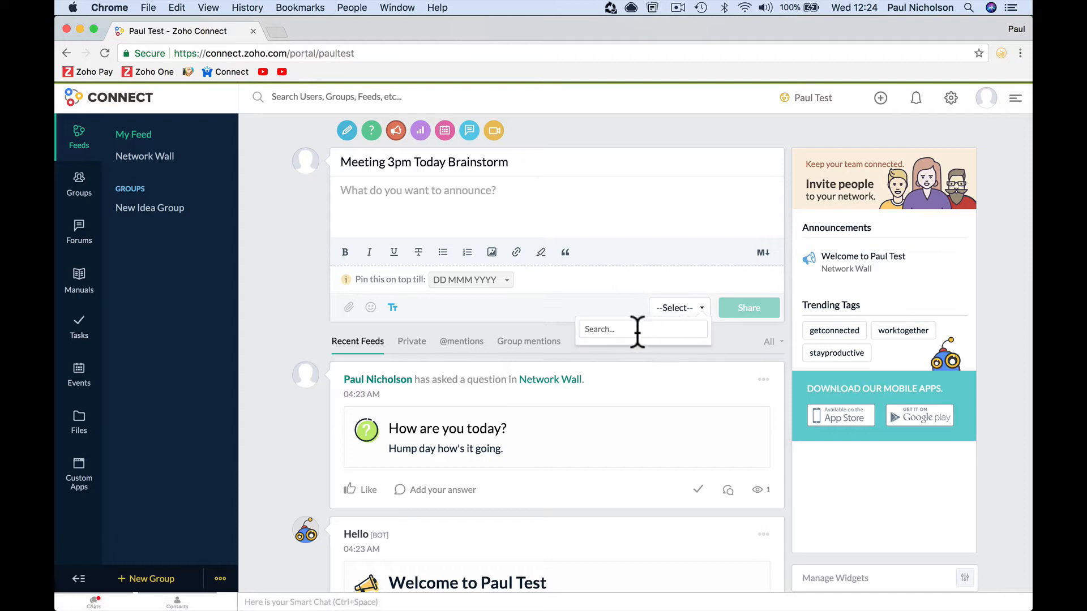
click(625, 338)
click(668, 312)
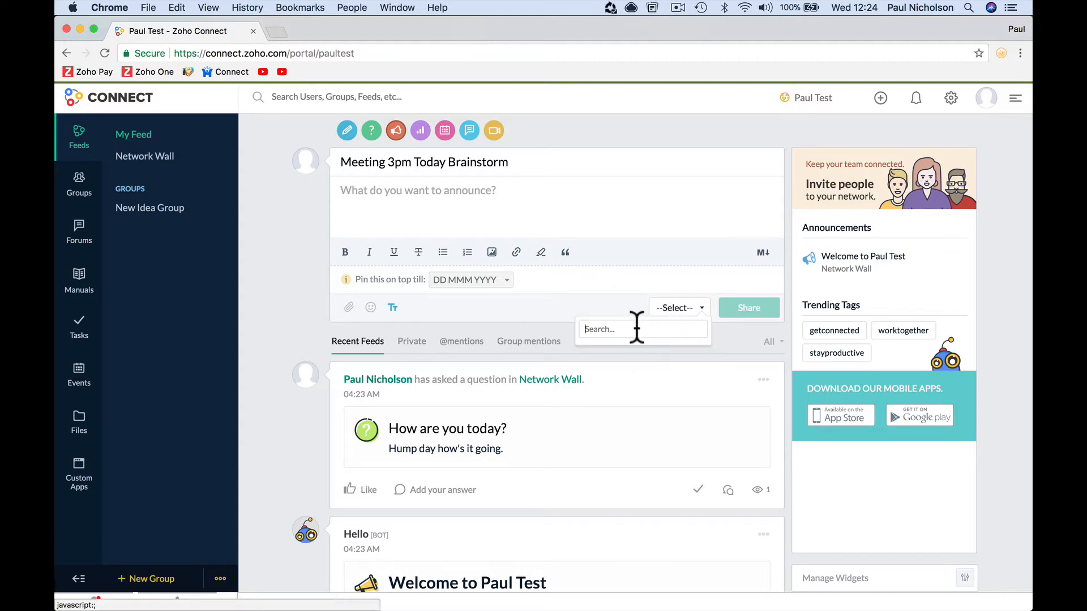
text(ne)
text(wn)
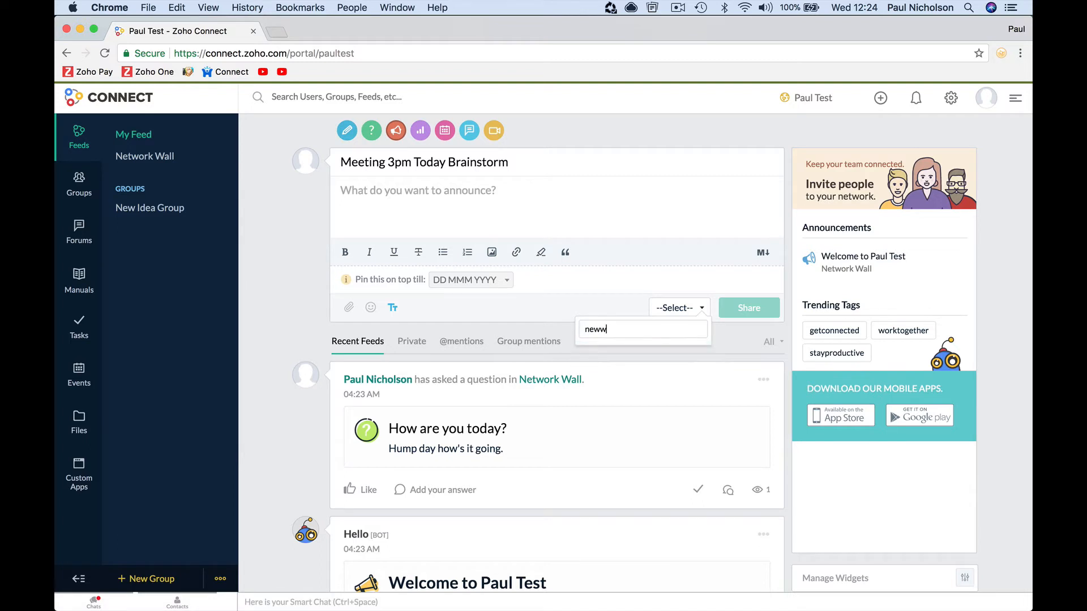
key(BackSpace)
key(BackSpace)
key(BackSpace)
key(BackSpace)
click(565, 190)
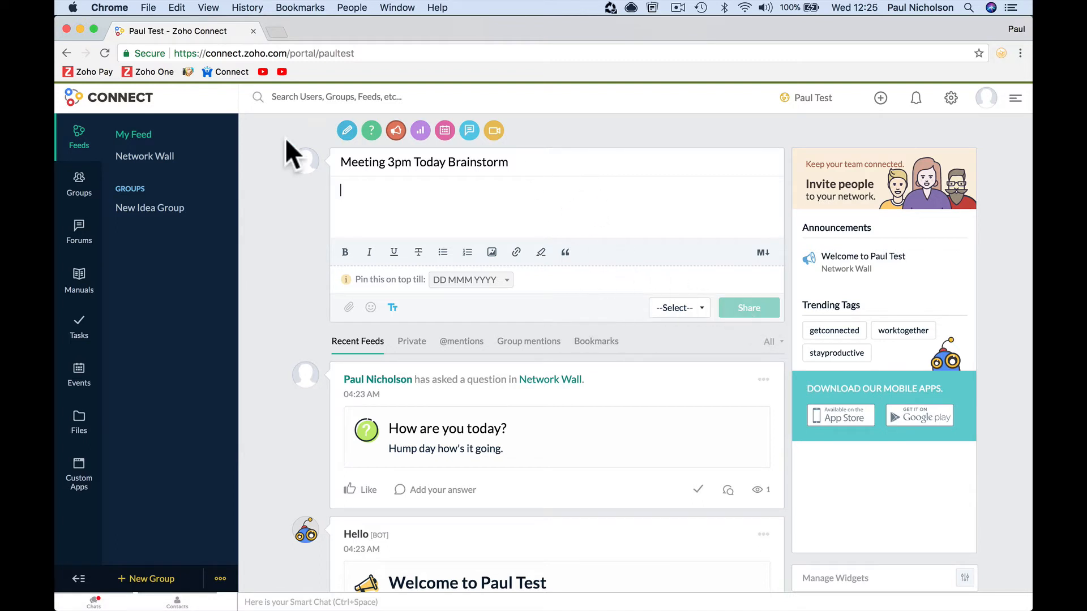
triple_click(359, 164)
key(super+x)
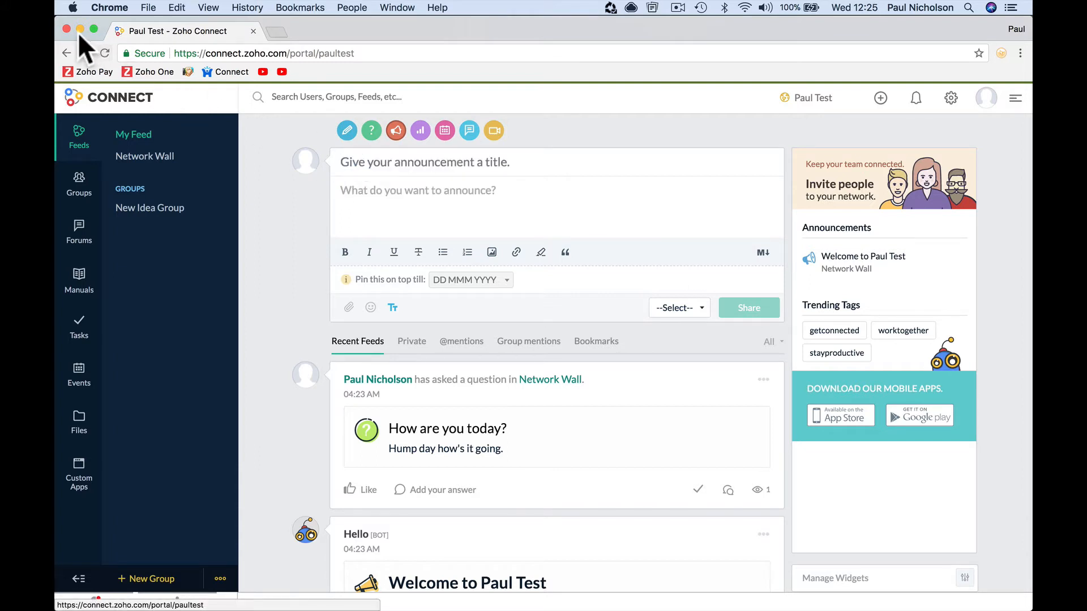
click(105, 52)
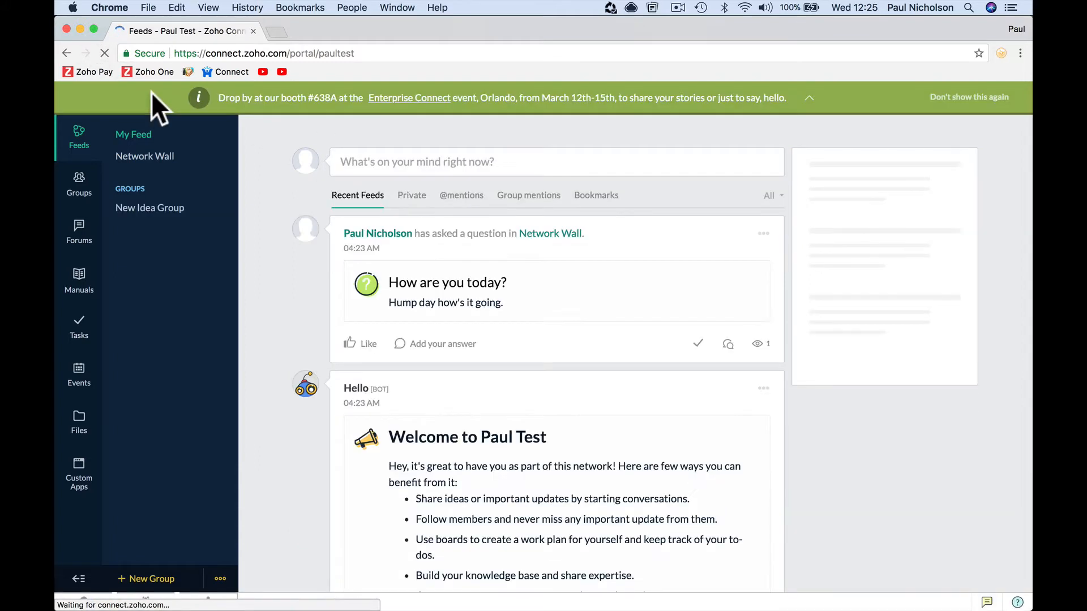
- Start a new announcement with 'Meeting 3pm Today Brainstorm' pasted as title and body
click(429, 160)
click(666, 251)
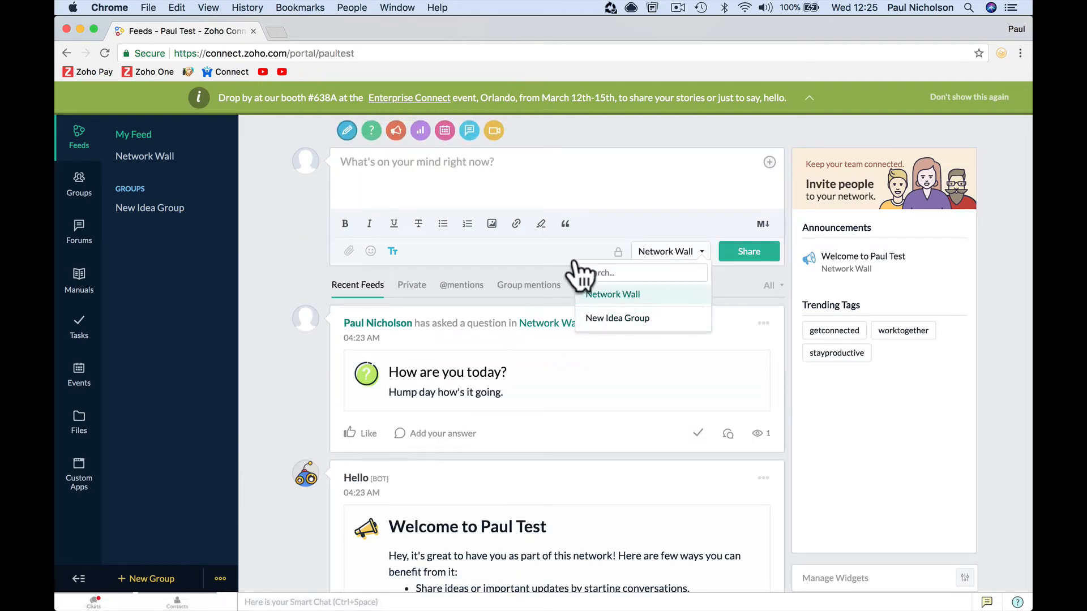
click(530, 202)
click(397, 131)
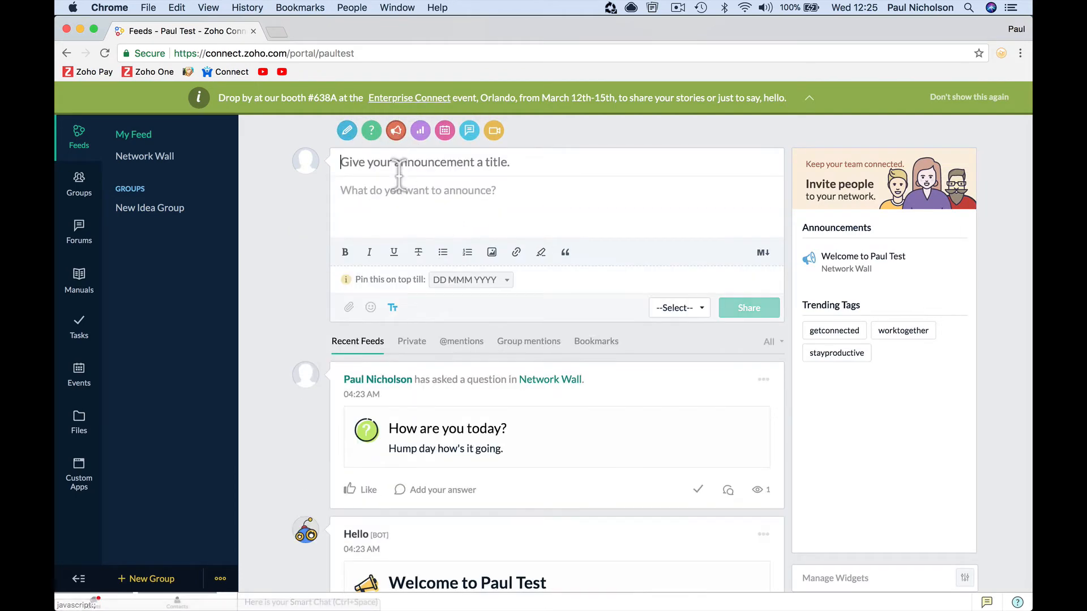
key(super+v)
click(402, 192)
key(super+v)
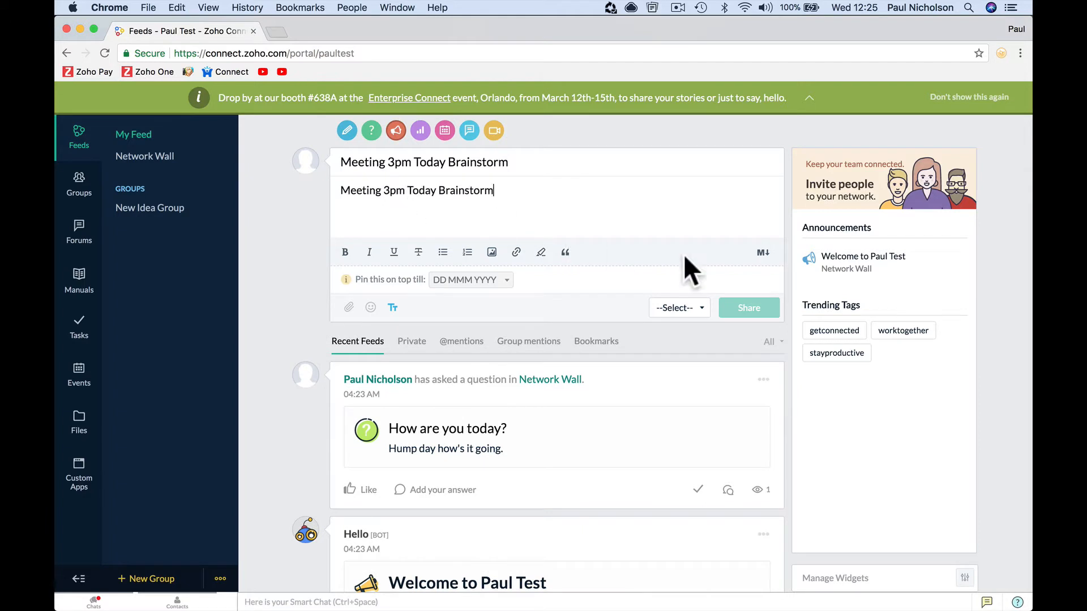
- Share the announcement to New Idea Group, then open the group's page from the post
click(680, 308)
click(675, 376)
click(747, 308)
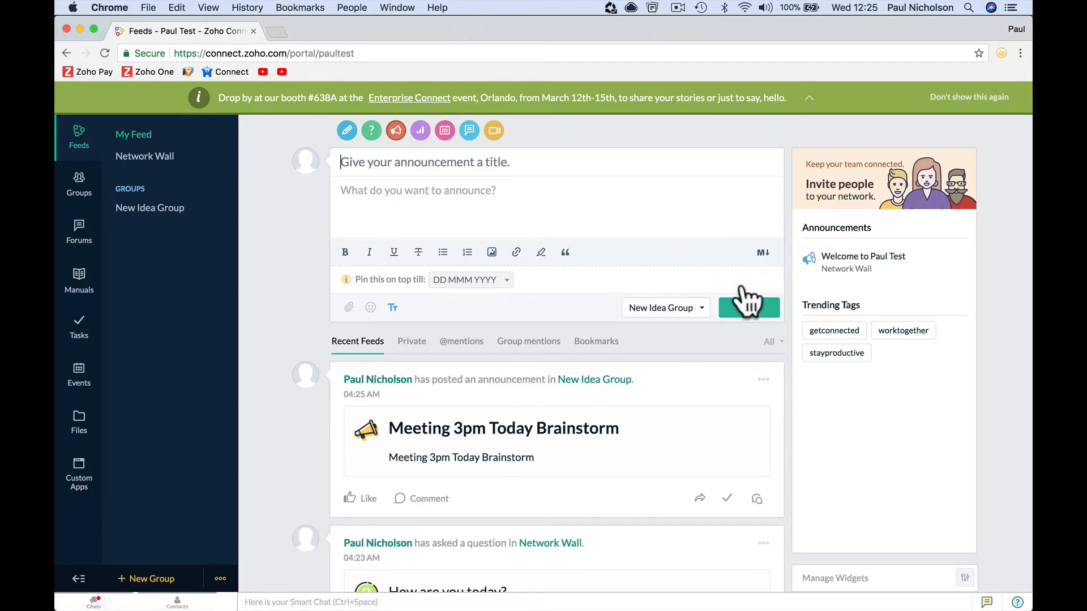
click(807, 98)
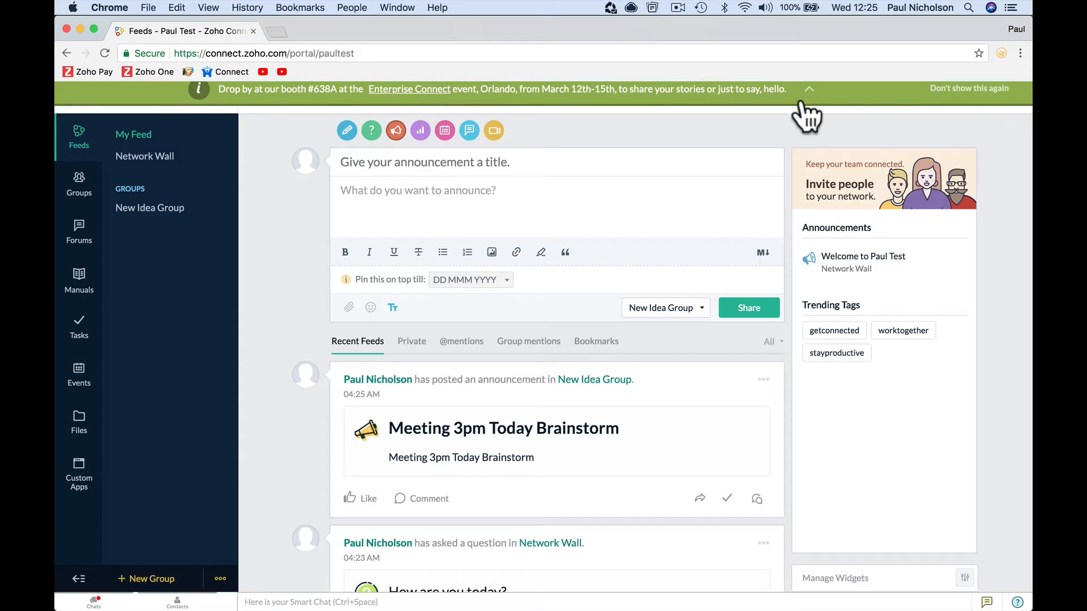
click(761, 316)
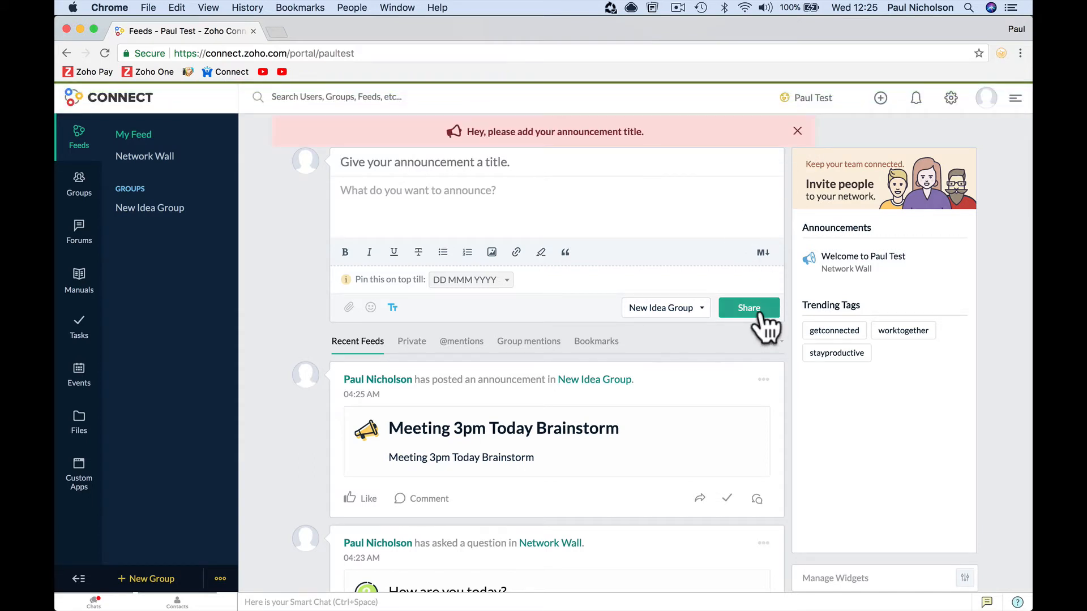
click(601, 196)
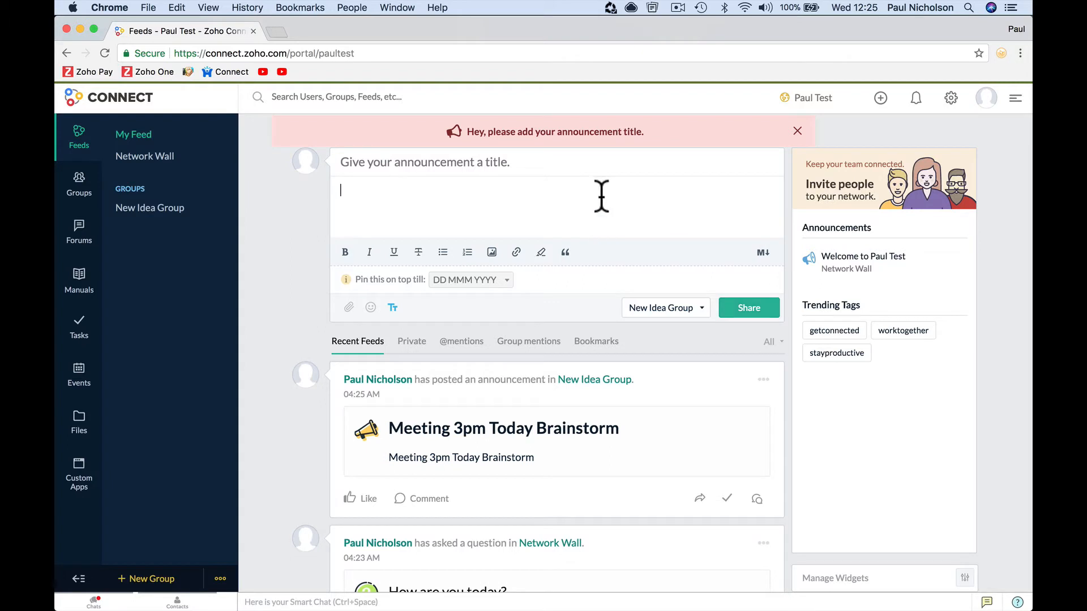
click(566, 164)
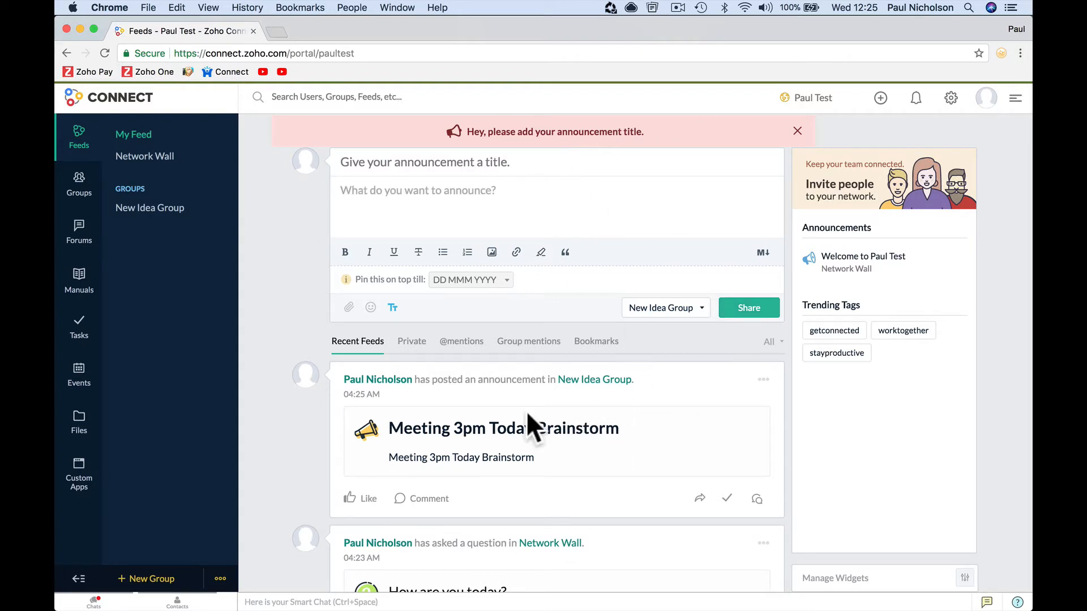
scroll(630, 423, down, 2)
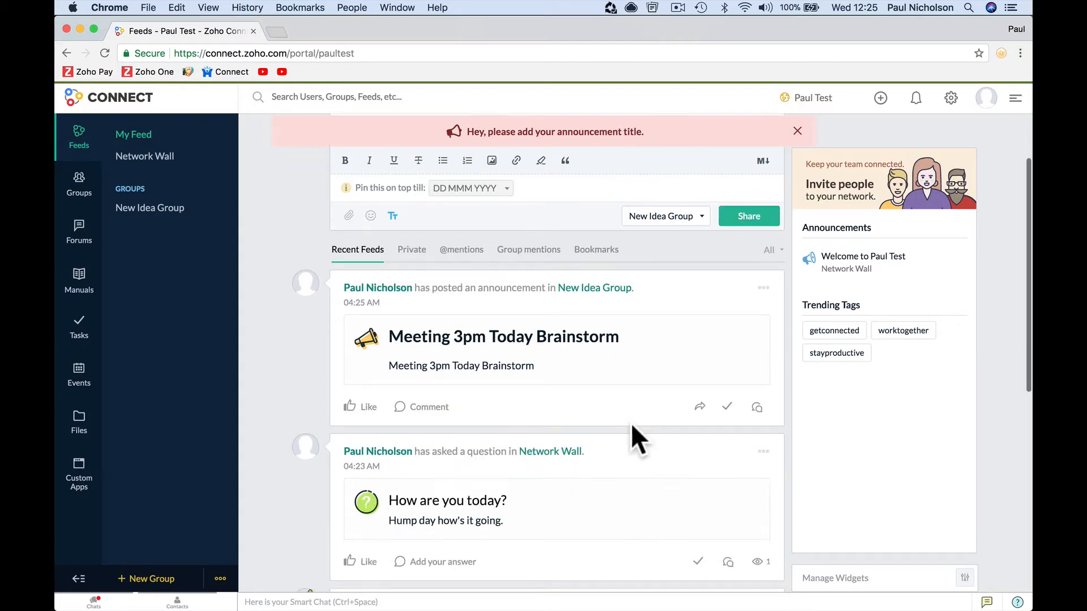
click(582, 286)
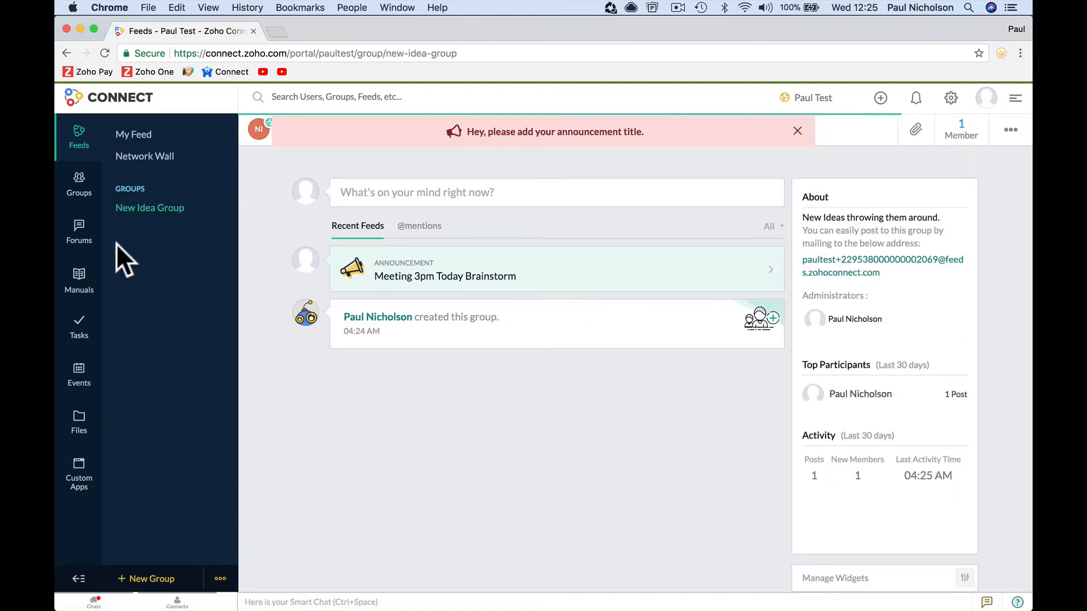
- Open the 'Meeting 3pm Today Brainstorm' announcement in New Idea Group and start a task from it
click(84, 192)
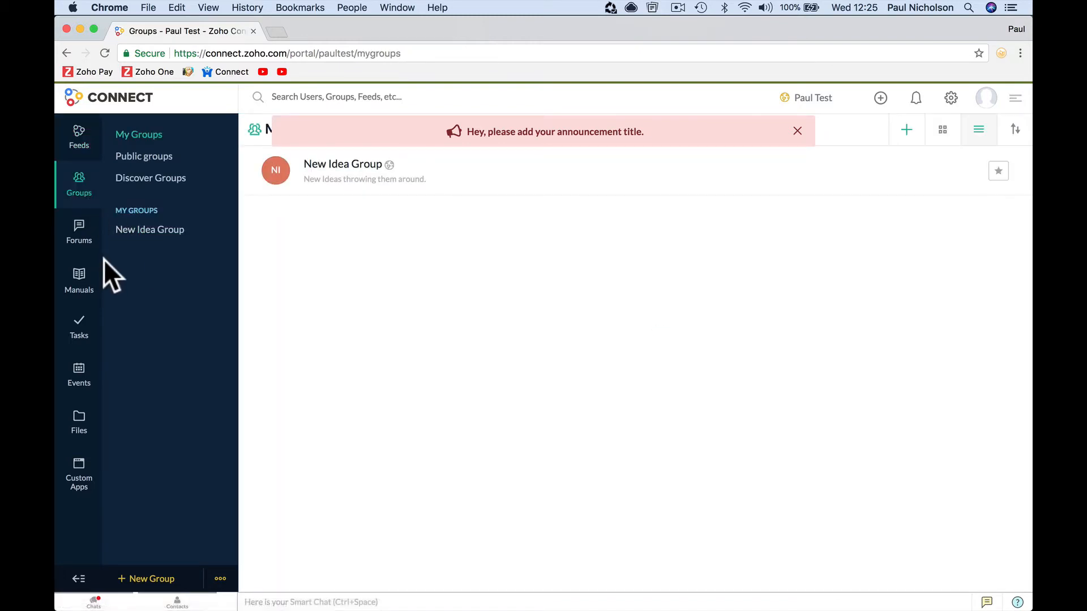
click(151, 231)
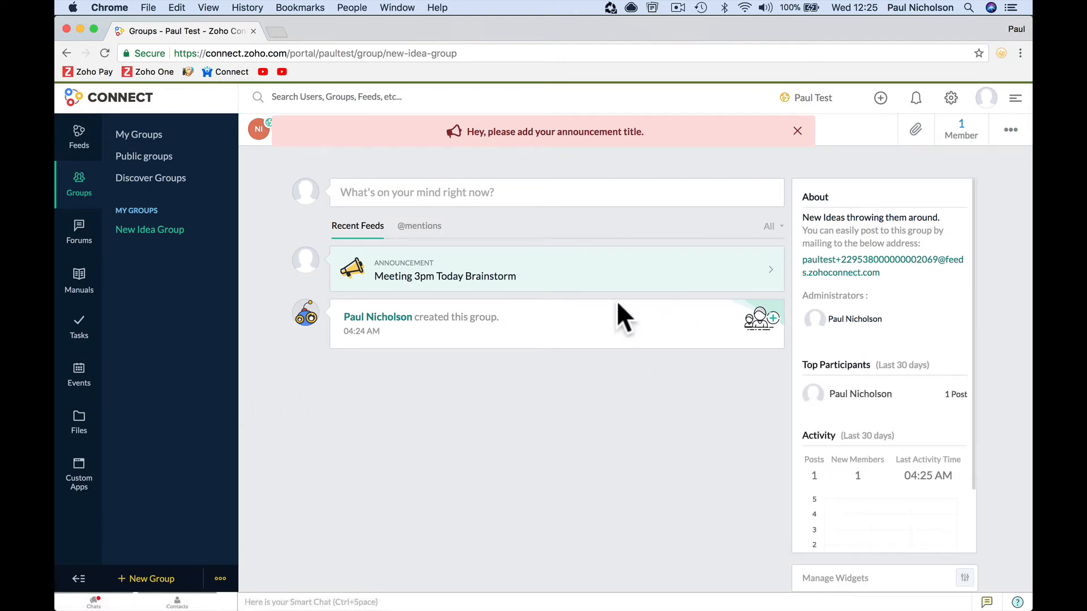
click(490, 278)
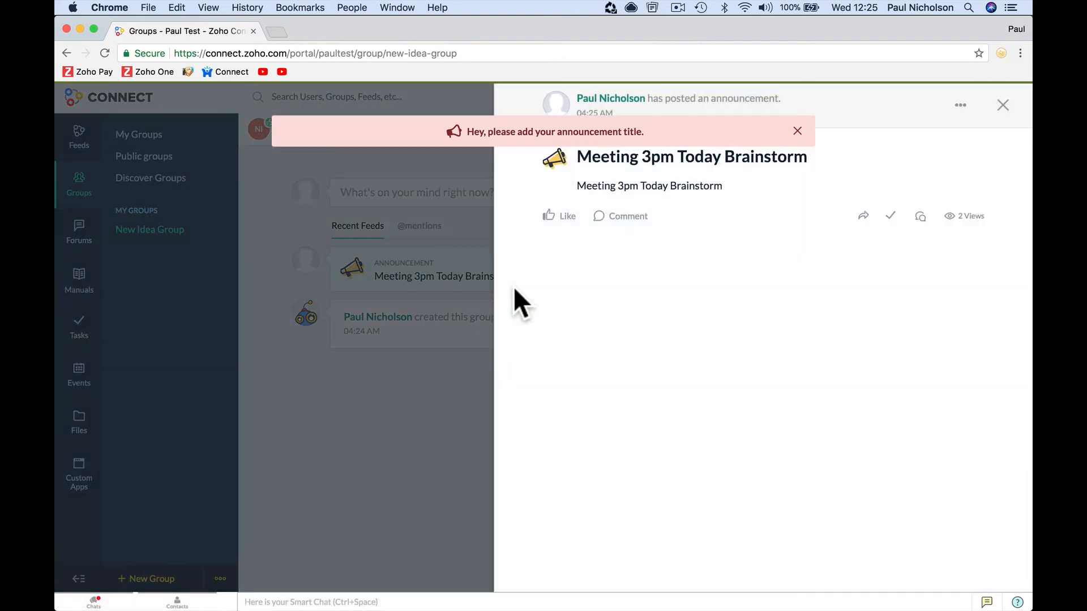
click(891, 217)
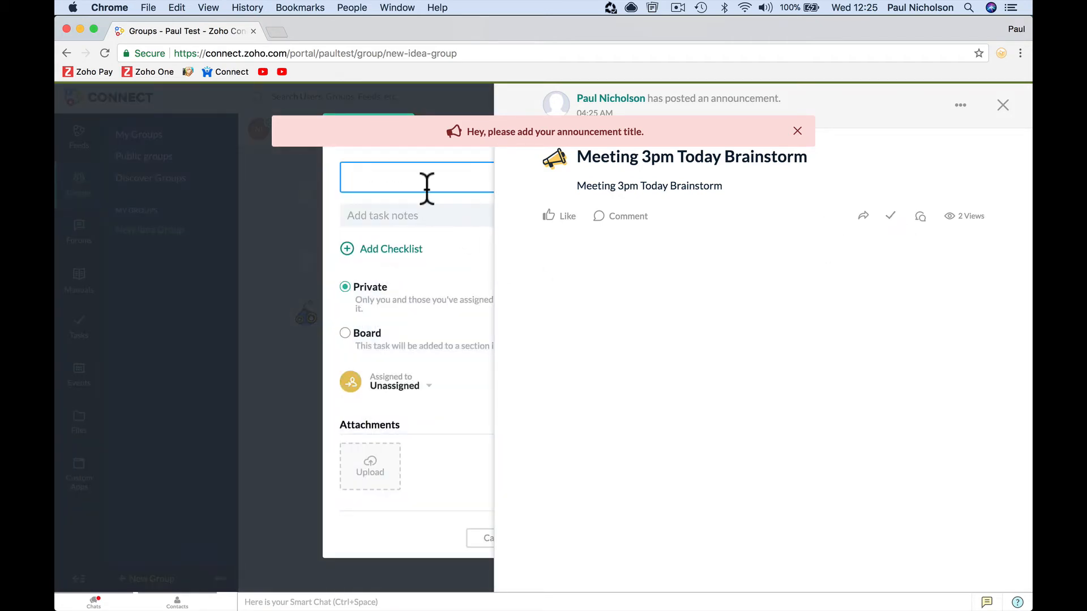
click(797, 131)
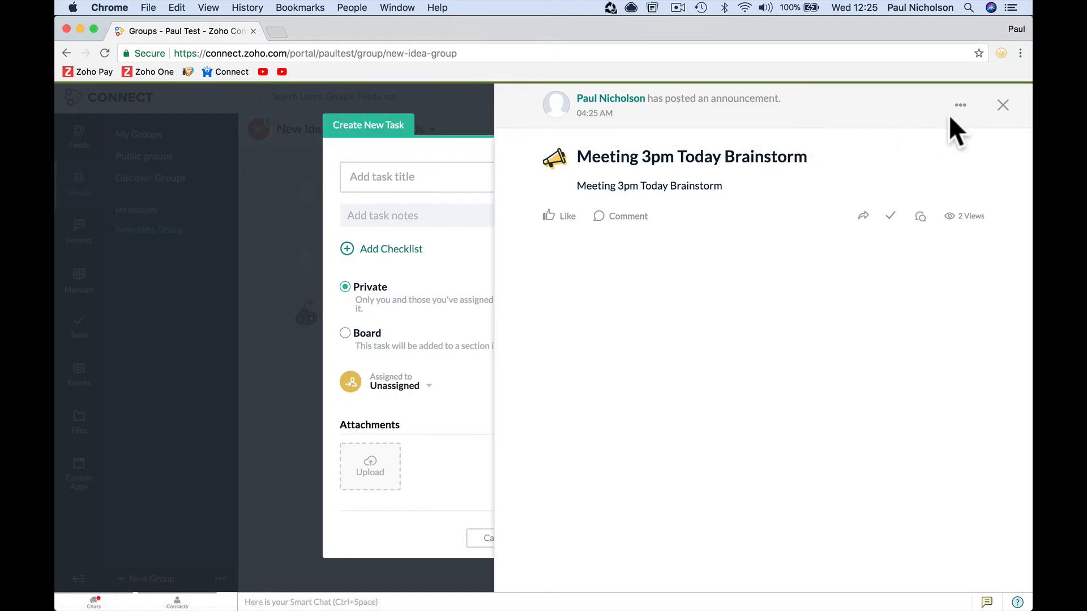
click(1003, 105)
- Create the 'Meeting 3pm' task with a reminder at 02:00 PM on 7 March 2018
click(463, 187)
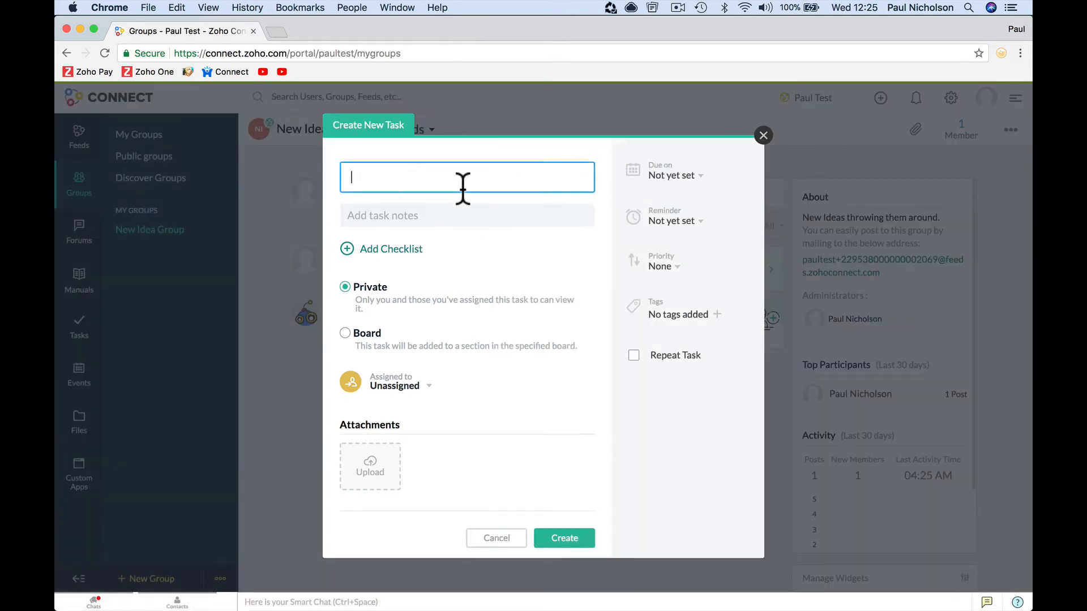
text(Meeting 3pm)
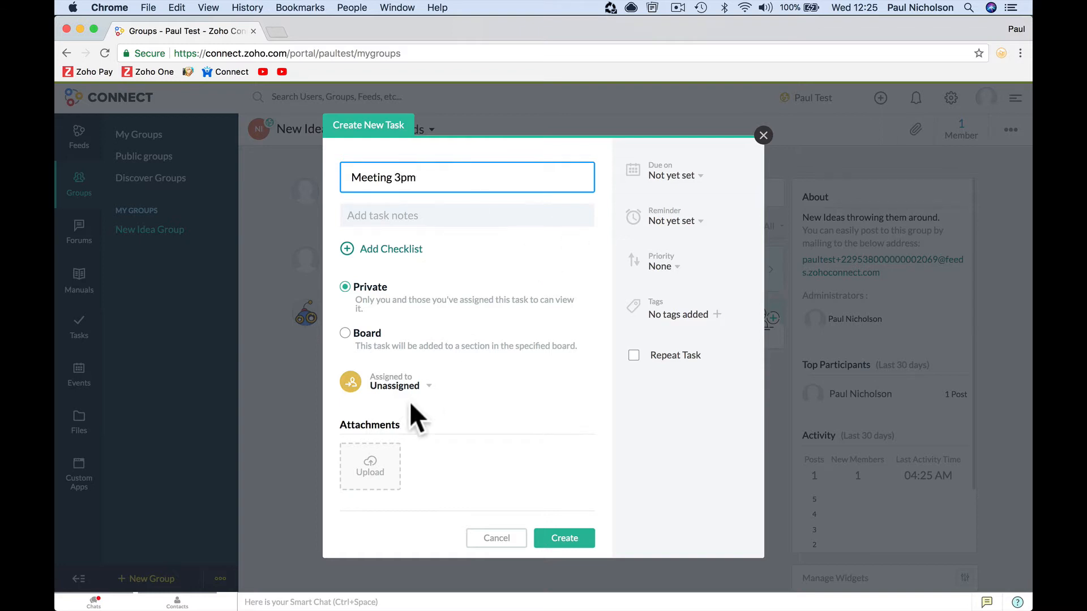
click(700, 222)
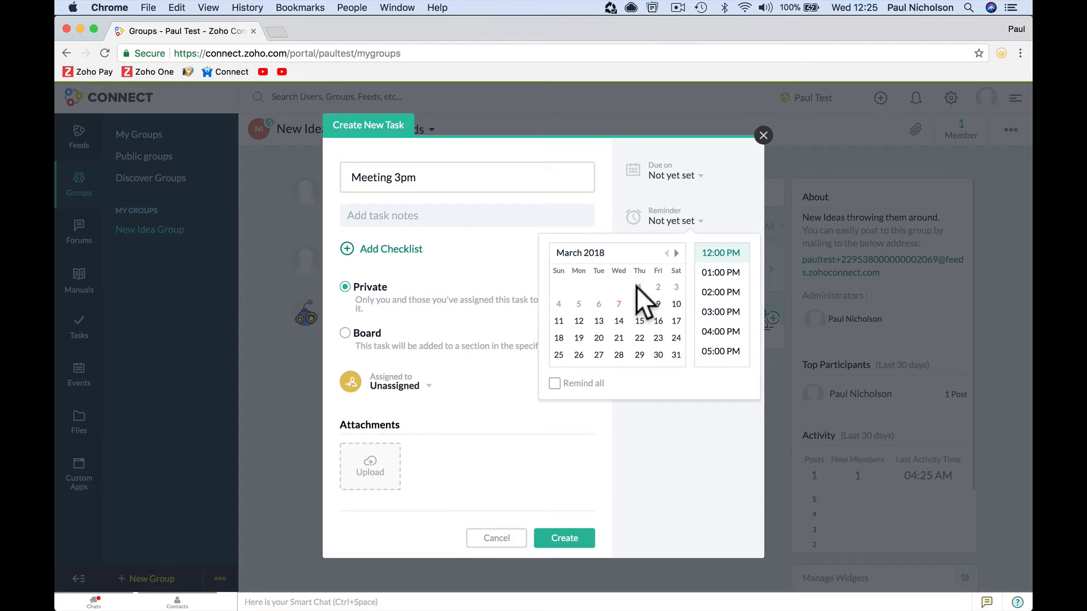
click(619, 304)
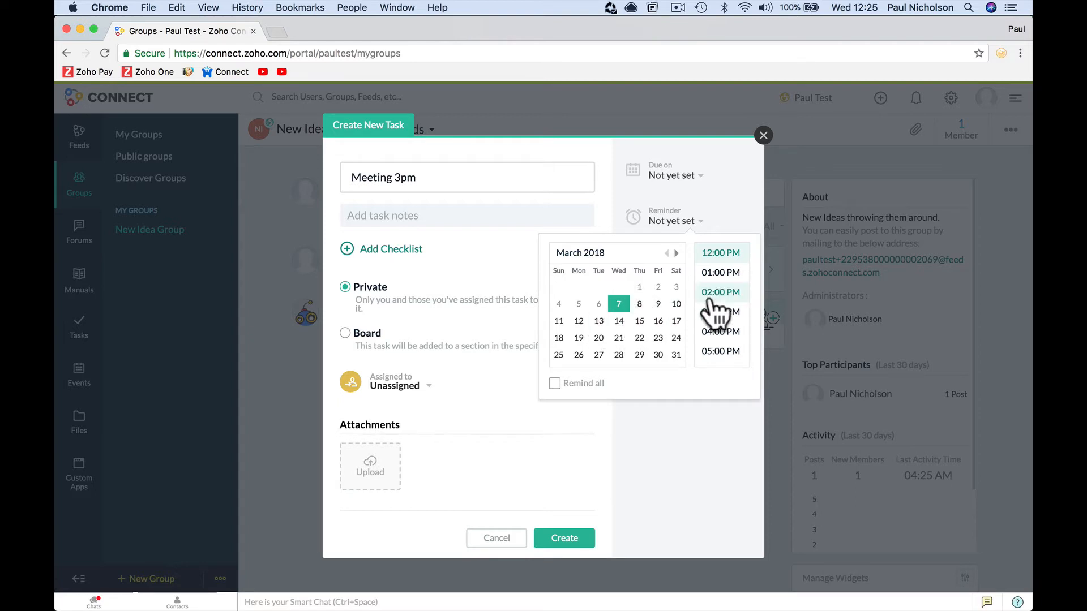
click(720, 293)
click(583, 537)
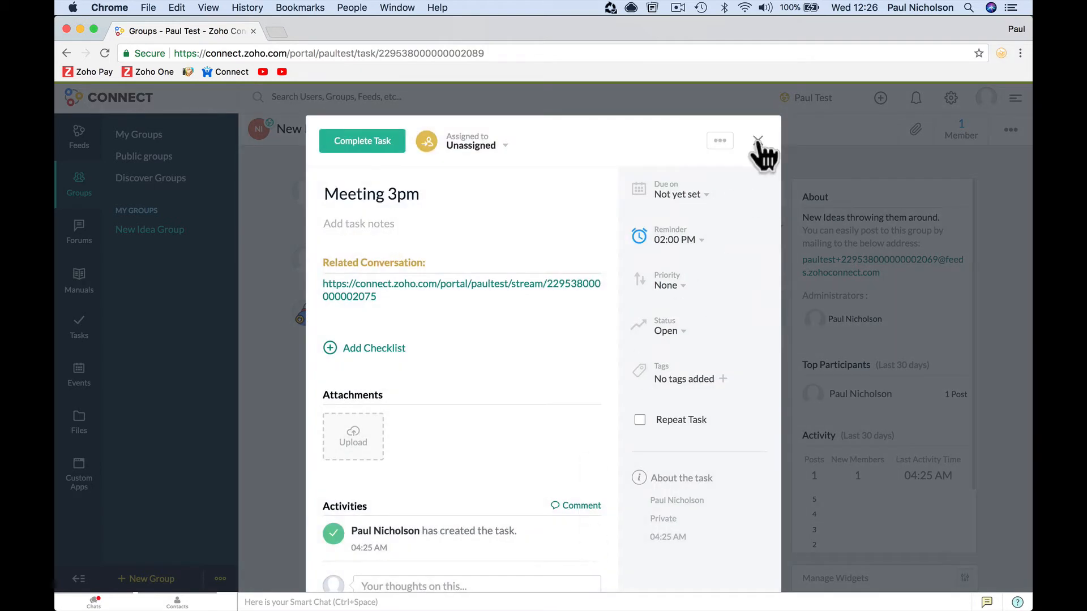
click(758, 139)
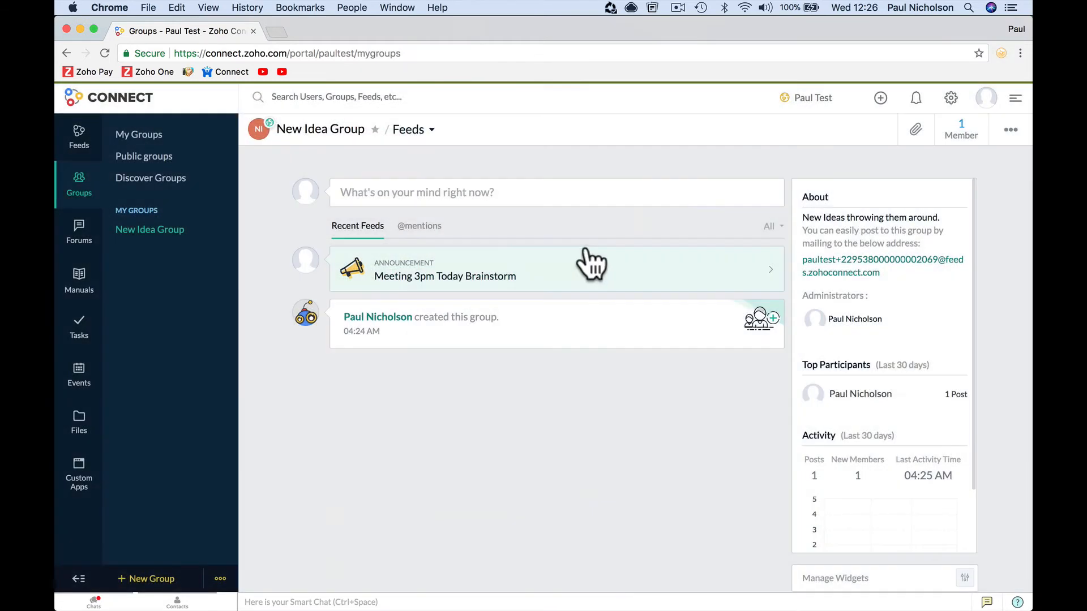
click(79, 235)
- Write and publish the 'Say Hello.' forum post reading 'New to the forum say hello.'
click(634, 433)
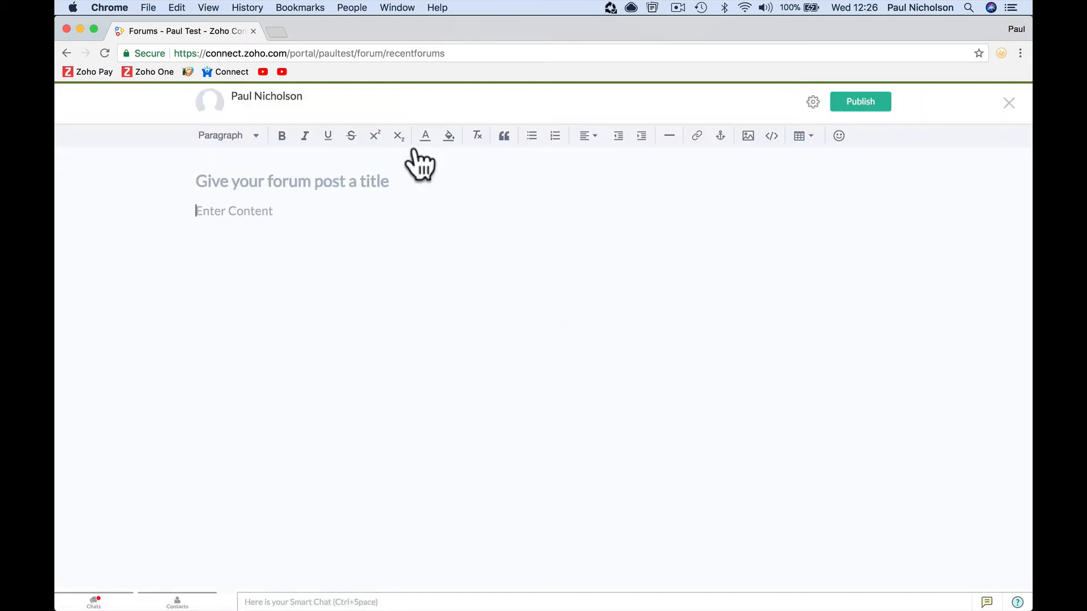
click(383, 177)
text(Say Hello.)
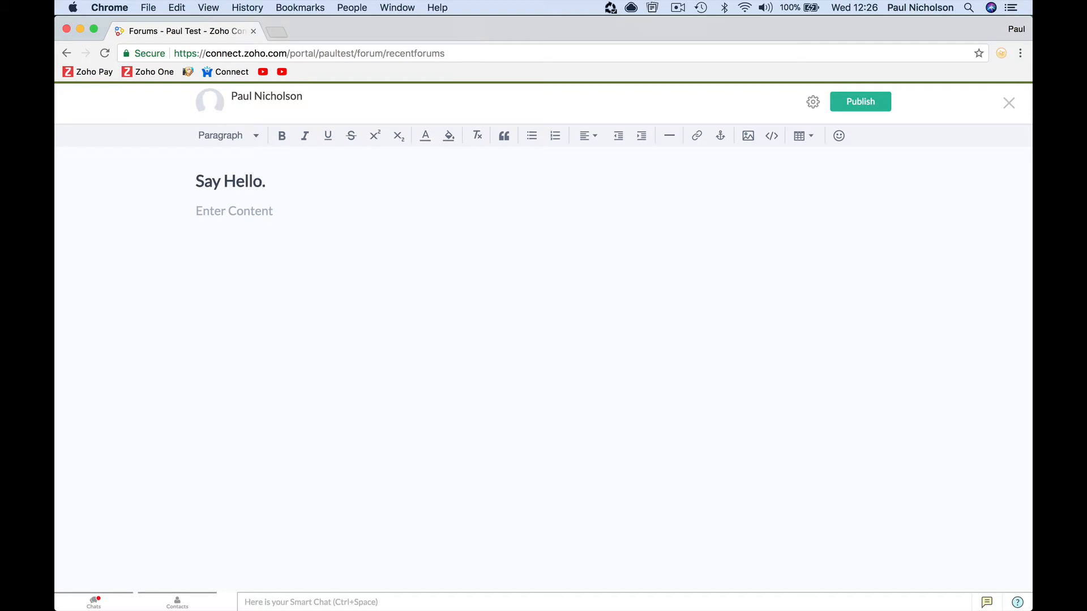
click(363, 229)
text(New to the forum say hello)
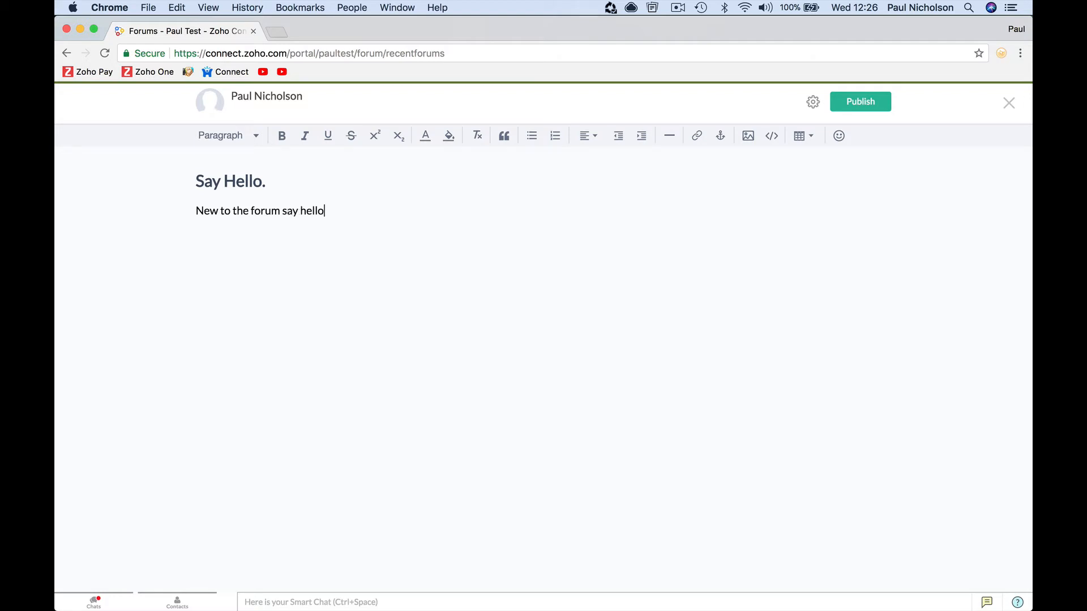
click(852, 102)
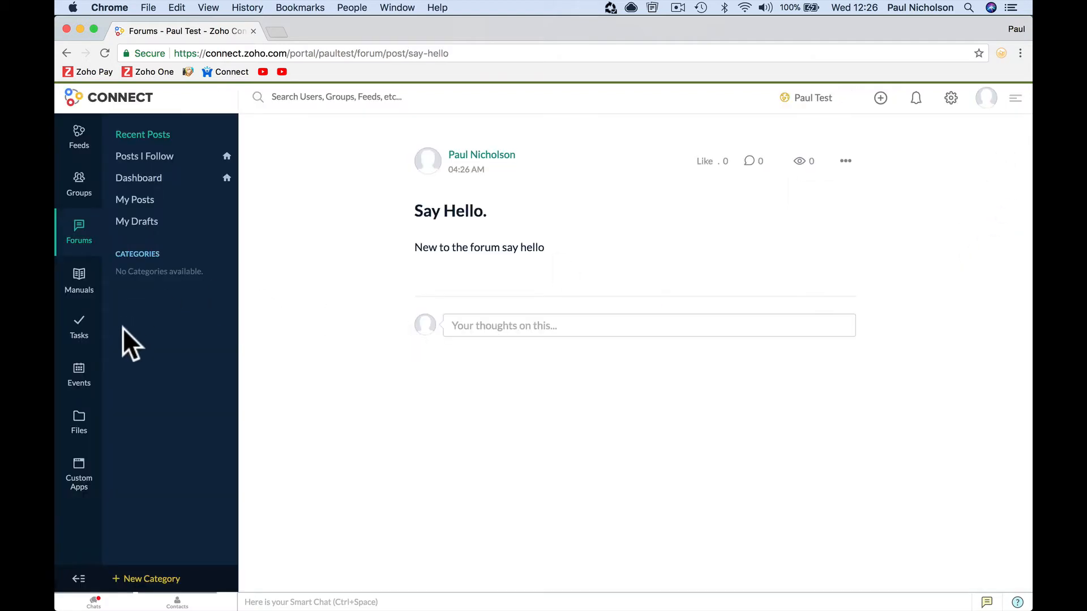
click(81, 283)
- Start a new manual in New Idea Group named 'New Idea Blueprint', described as 'Ideas blueprint.'
click(156, 251)
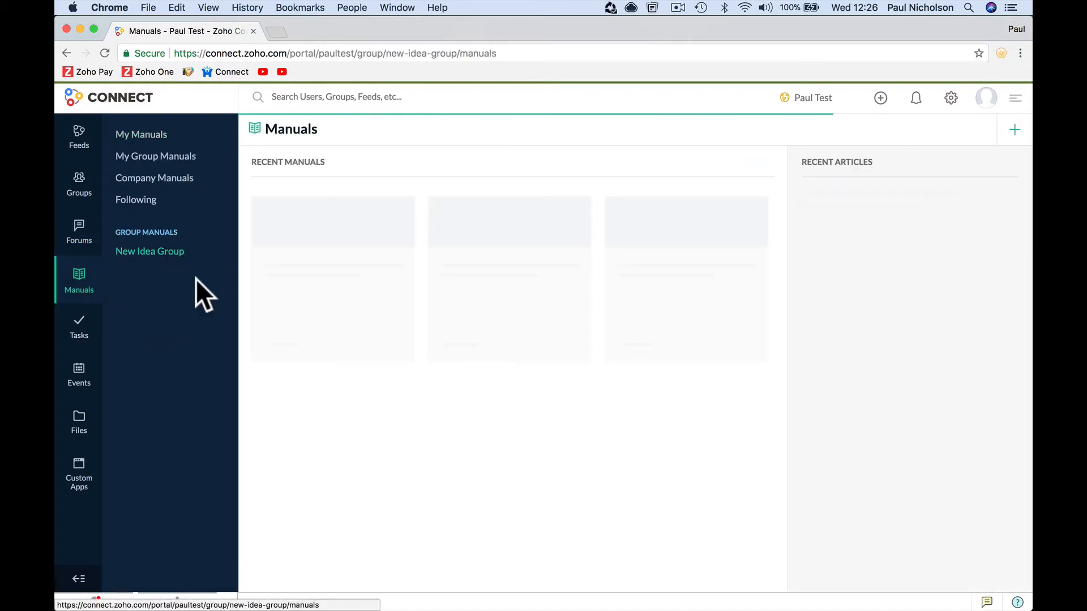
click(628, 409)
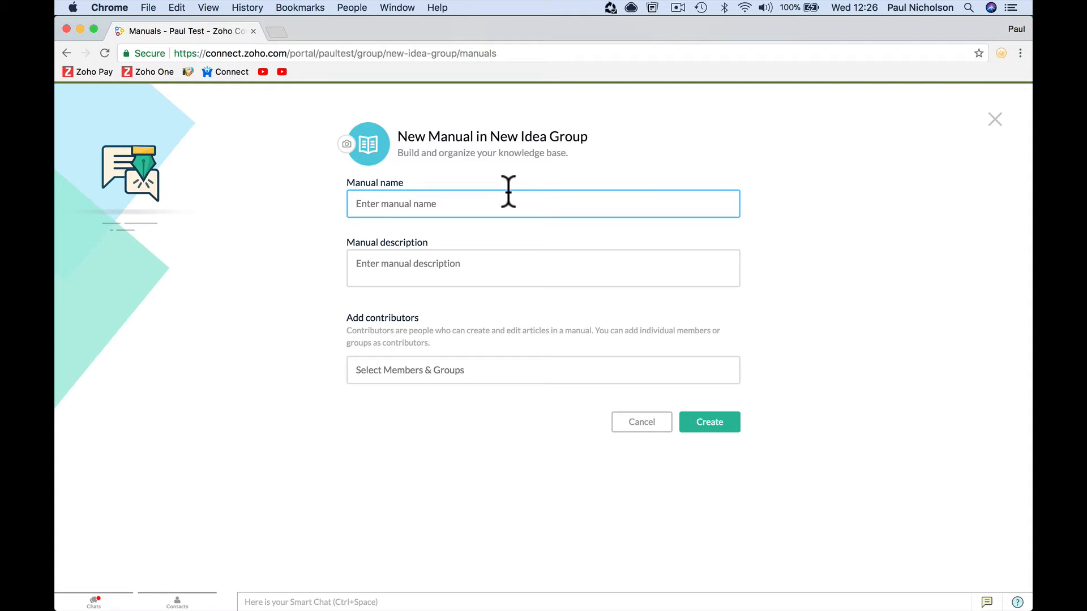
text(Tes)
key(BackSpace)
key(BackSpace)
key(BackSpace)
text(New Idea Blueprint)
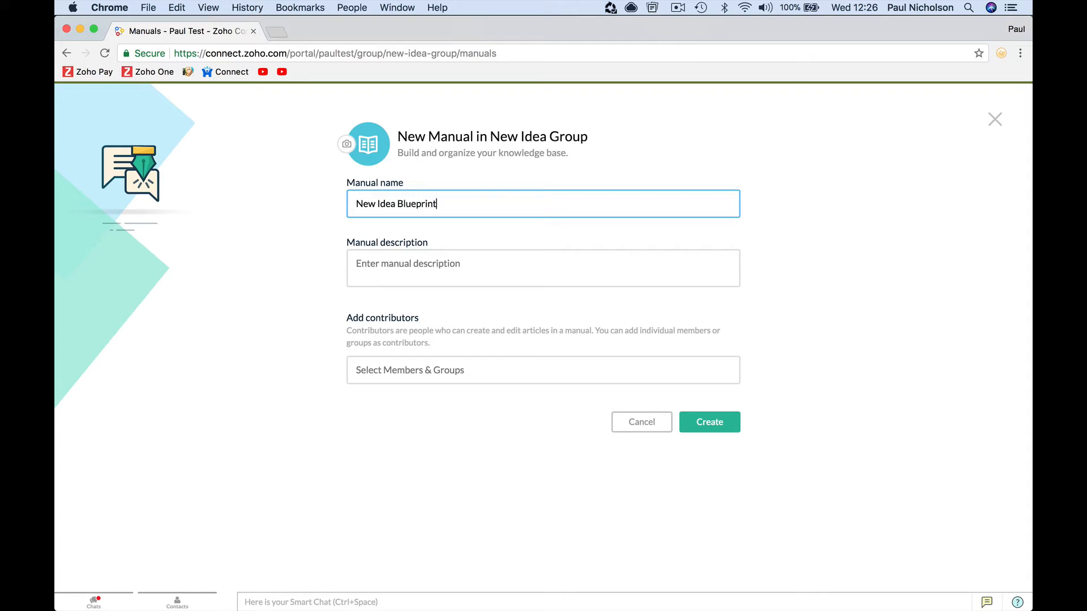
key(Tab)
text(I)
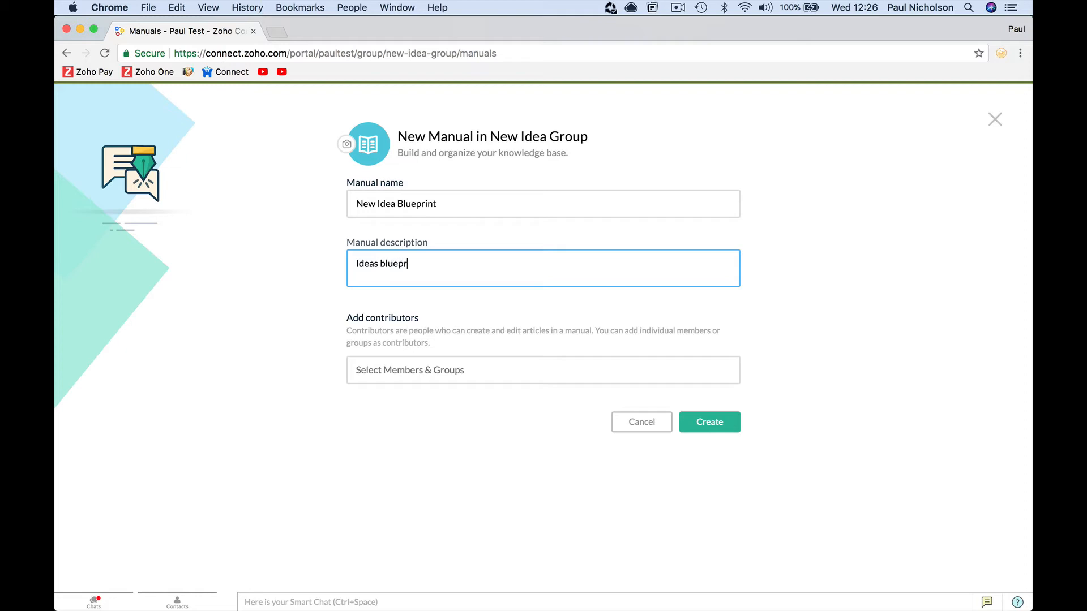
- Add New Idea Group as contributor, create the manual and begin its first article
click(594, 367)
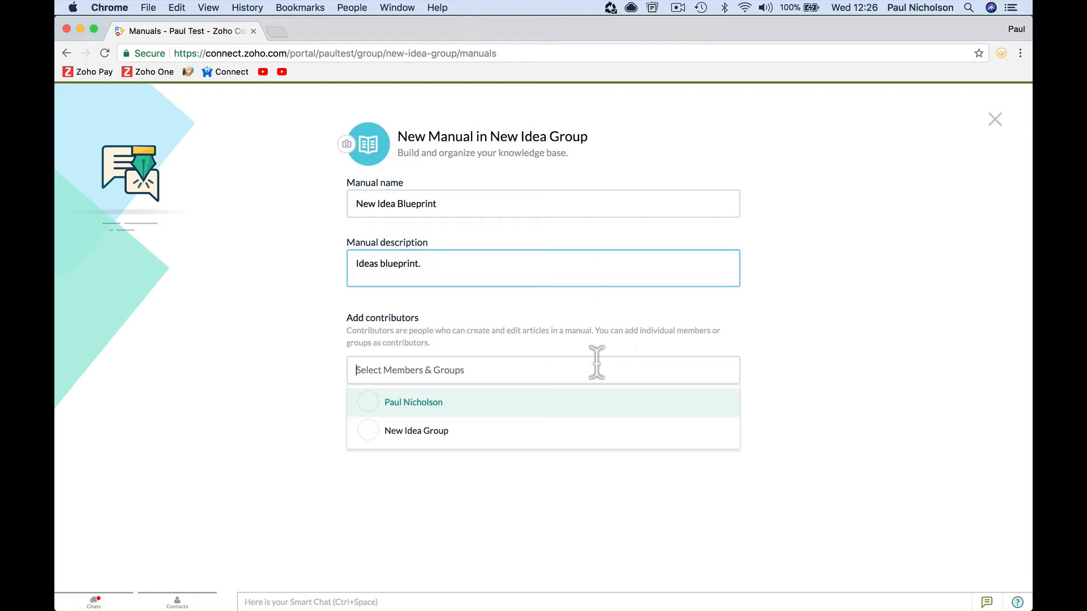
click(558, 432)
click(708, 445)
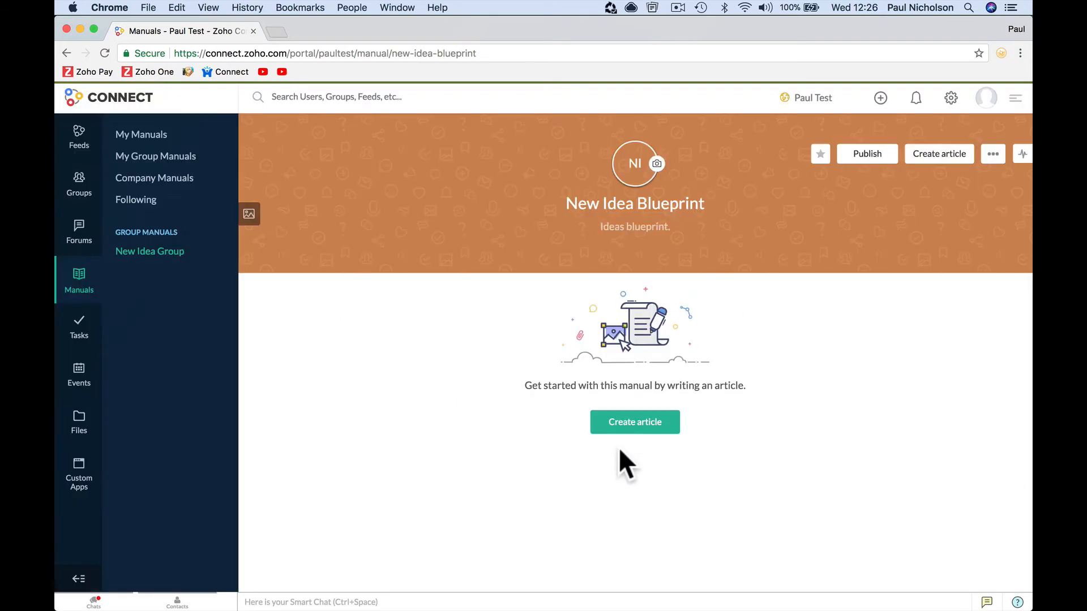
click(659, 422)
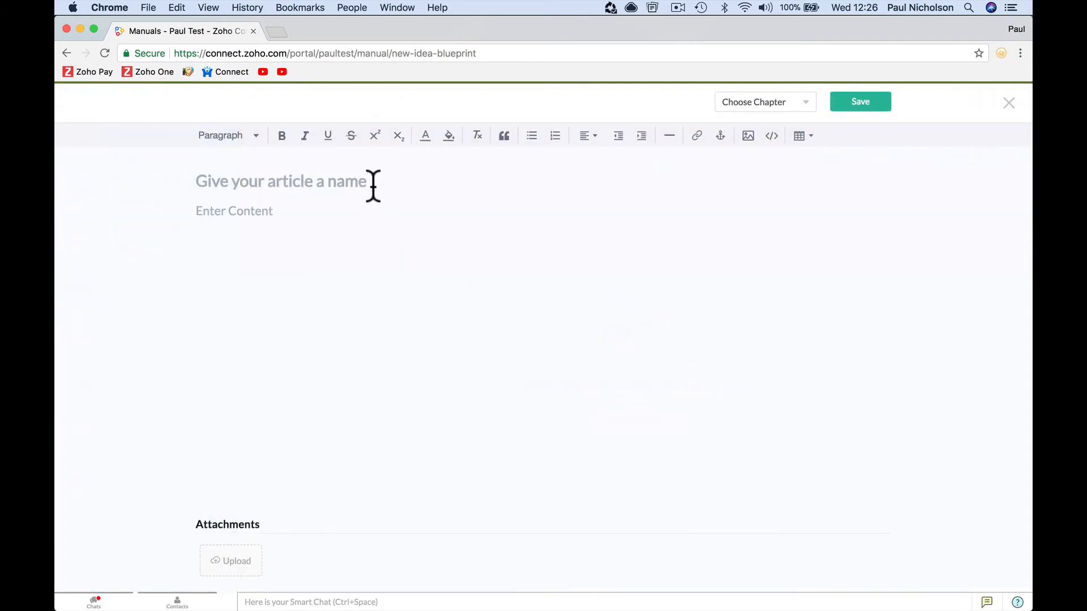
- Write the article 'New Idea Blueprint Attached.' with body 'See attached.', attach Blueprint-Handbook.pdf, and save it
text(New)
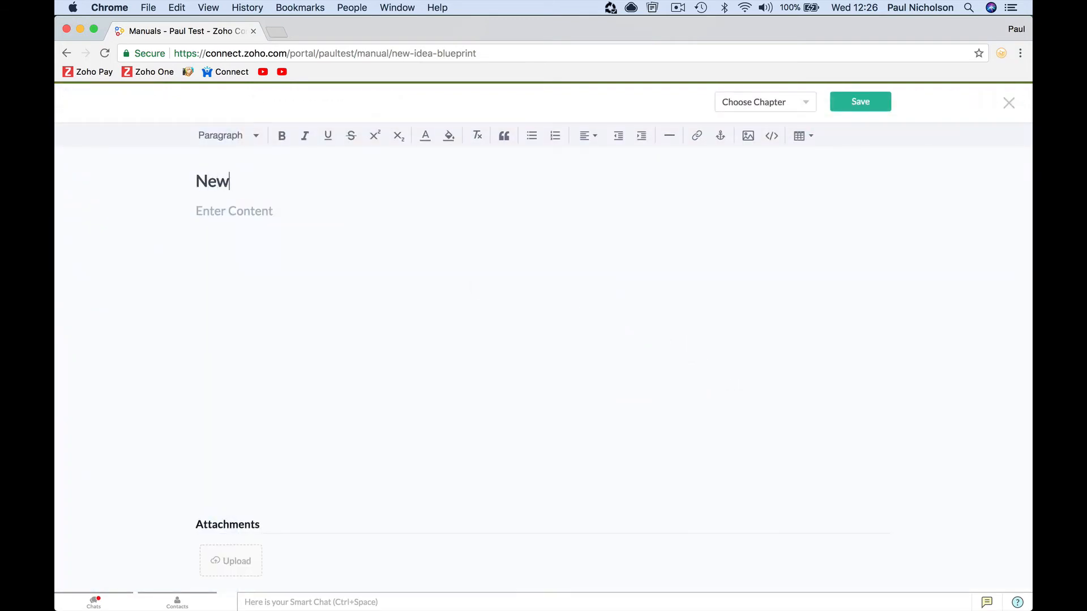
text( Idea Blu)
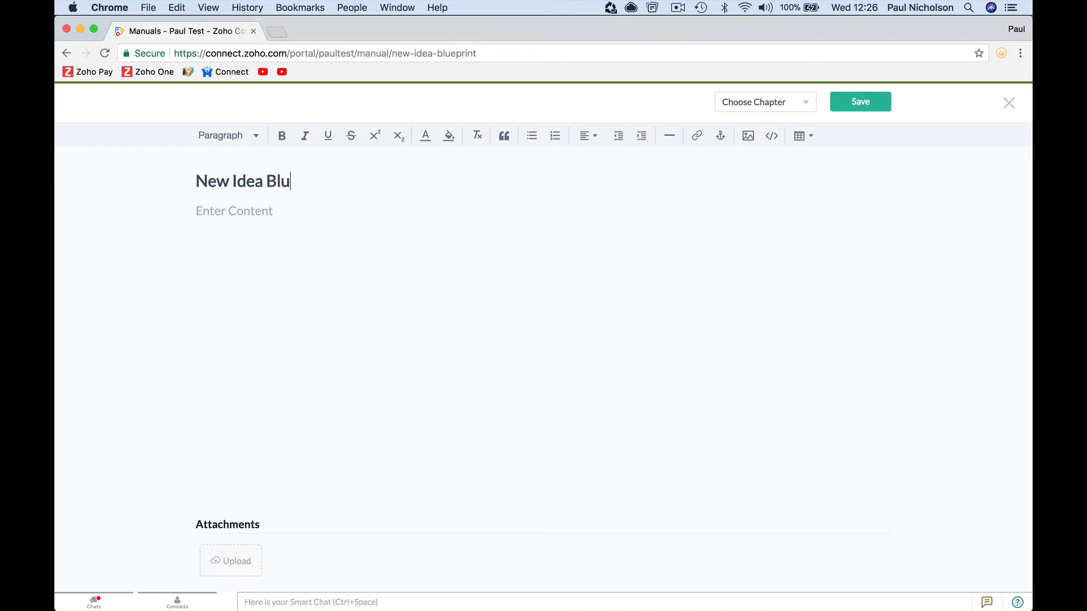
text(eprint AA)
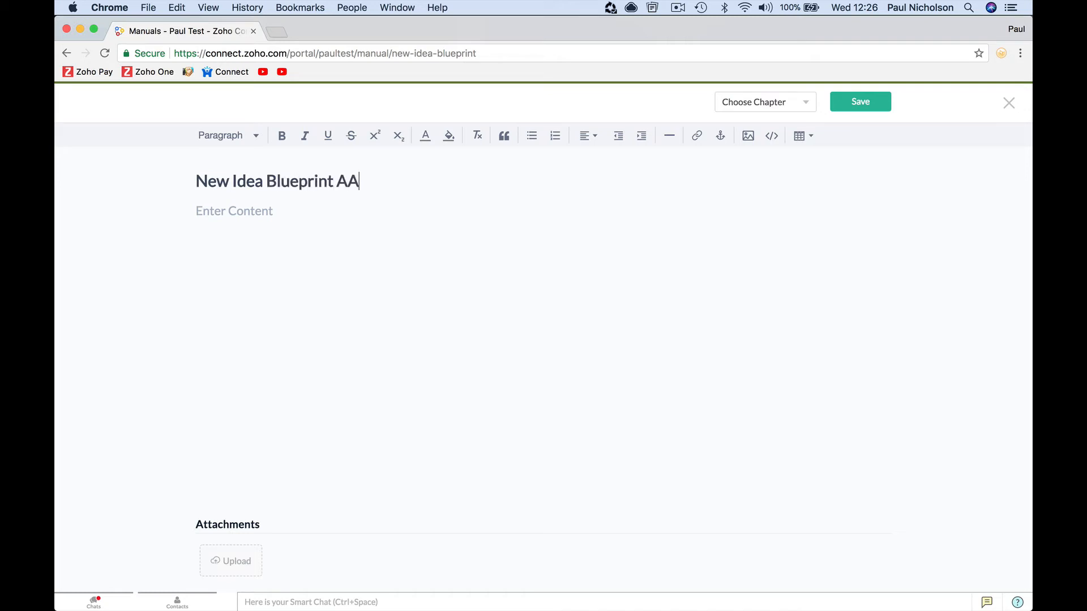
text(tavh)
click(197, 211)
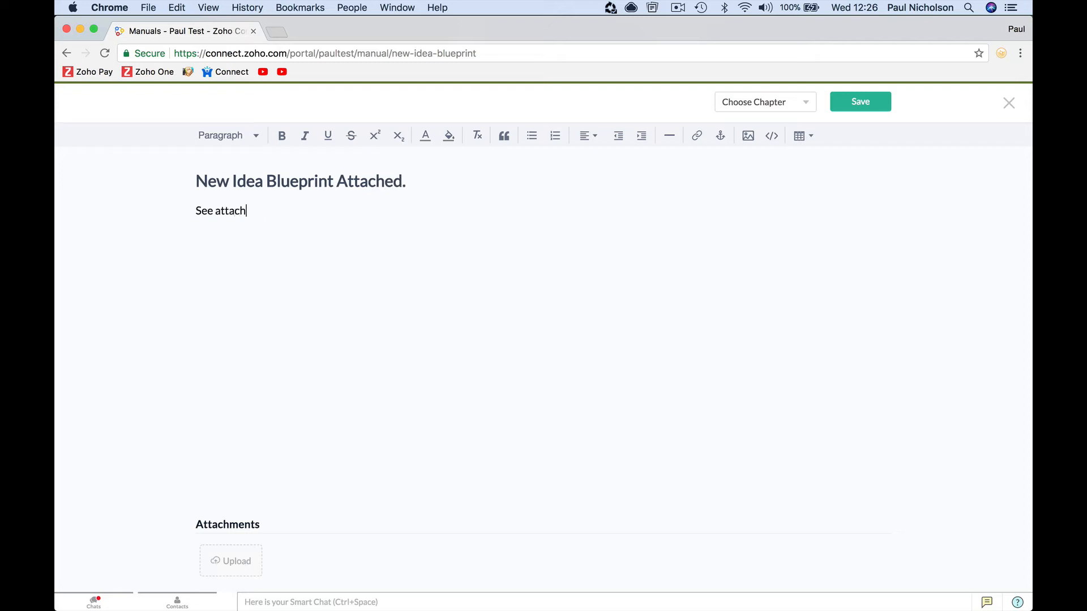
click(236, 565)
click(247, 508)
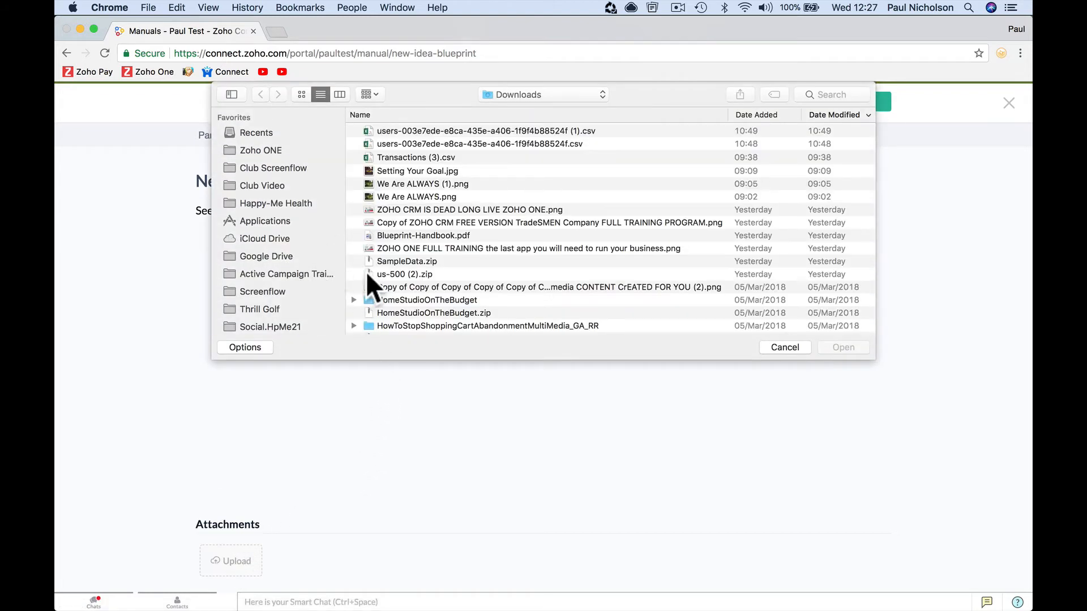
double_click(458, 232)
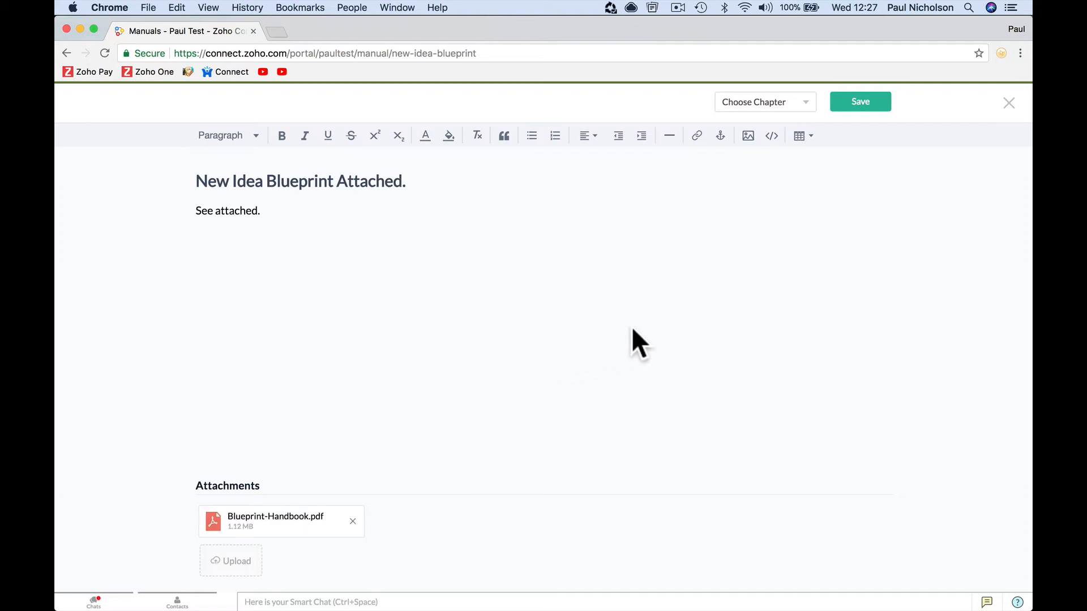
click(862, 104)
click(1007, 103)
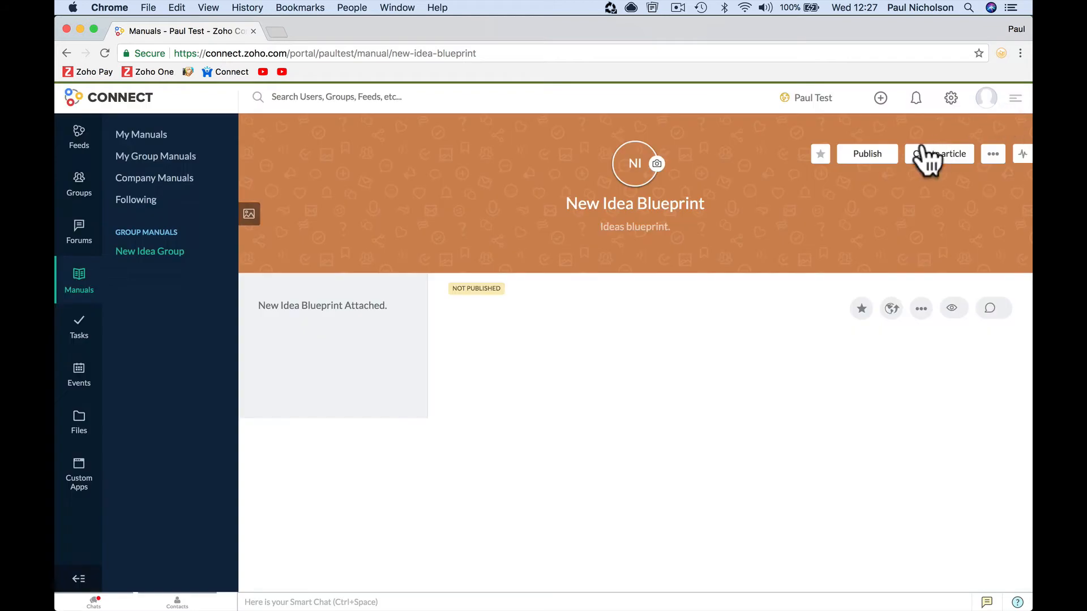
- Publish the manual with organization-wide visibility, then go back to the feed
click(856, 159)
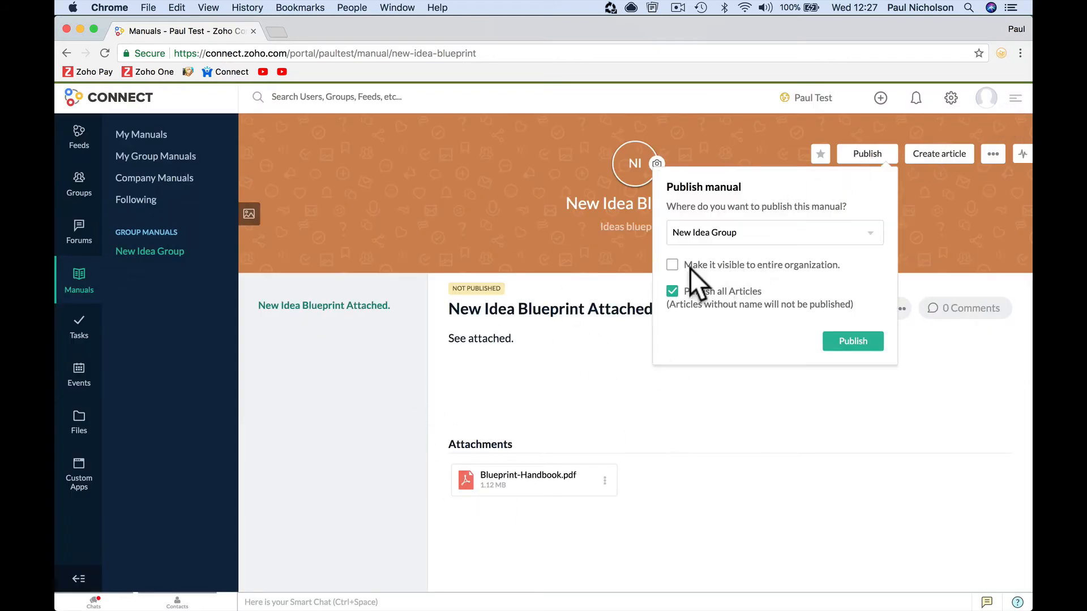
click(736, 265)
click(844, 346)
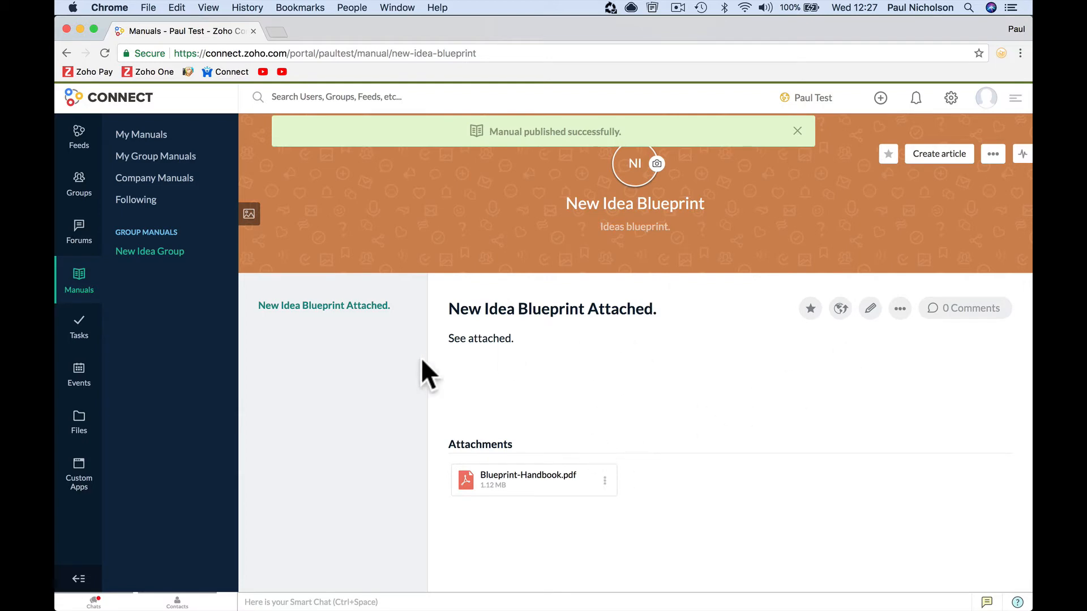
click(80, 137)
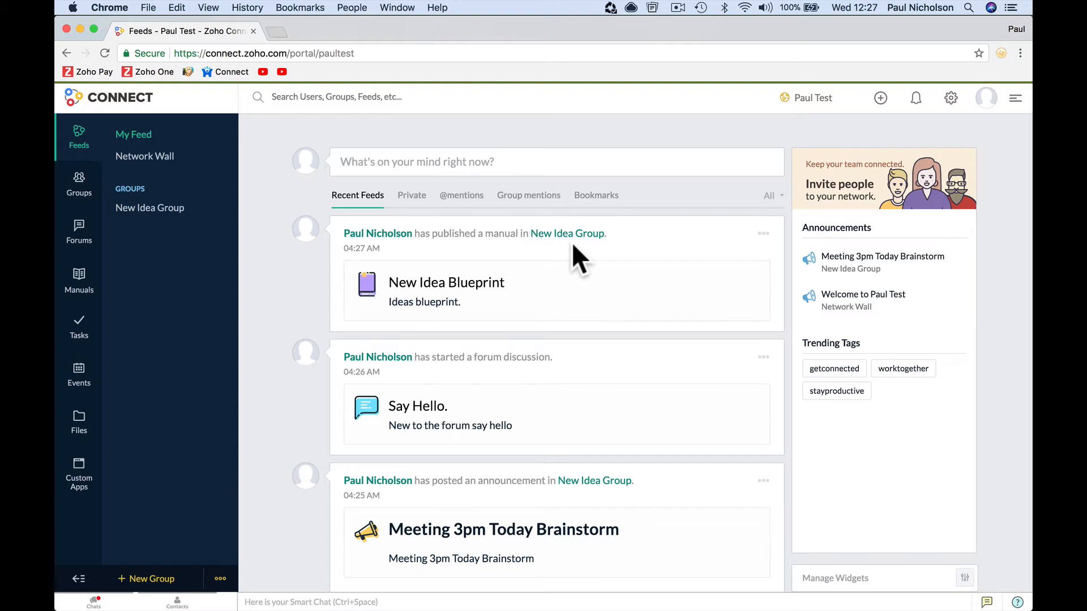
- Open the New Idea Blueprint manual from the feed and preview Blueprint-Handbook.pdf
click(497, 303)
click(495, 481)
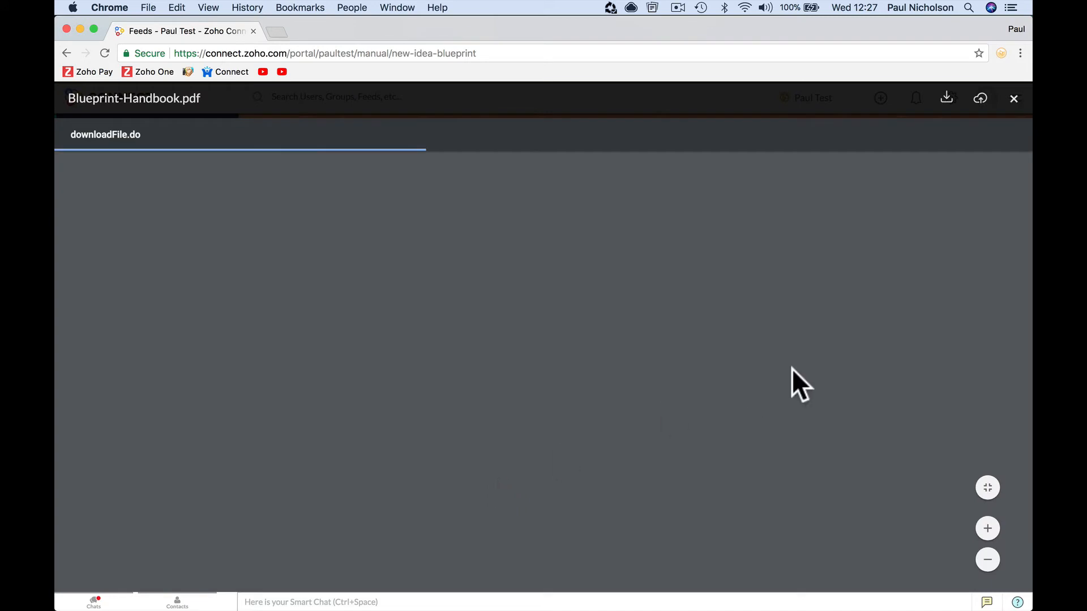
click(1013, 99)
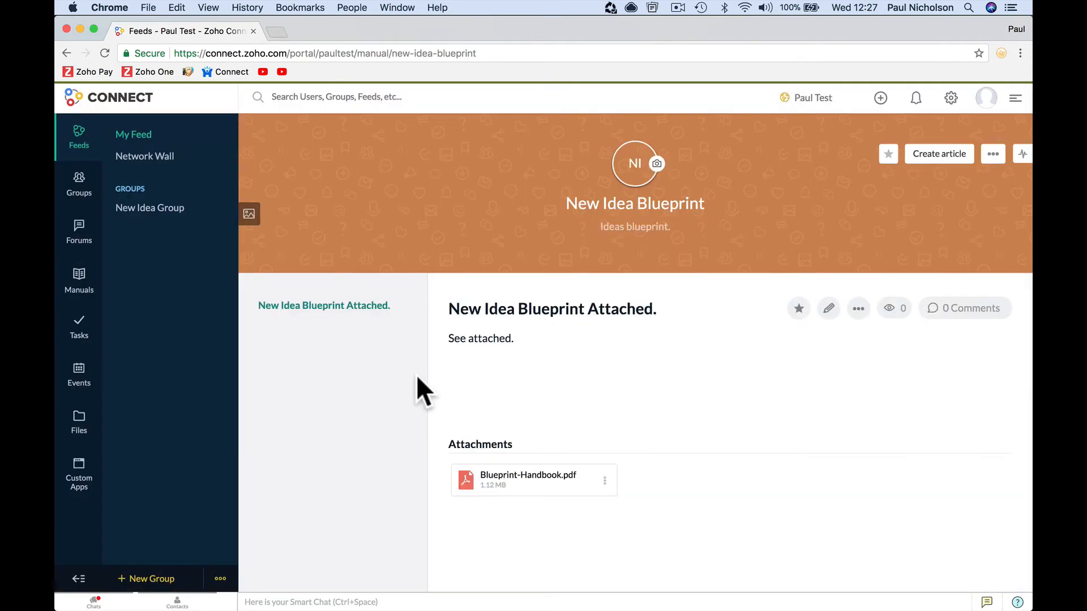
click(79, 187)
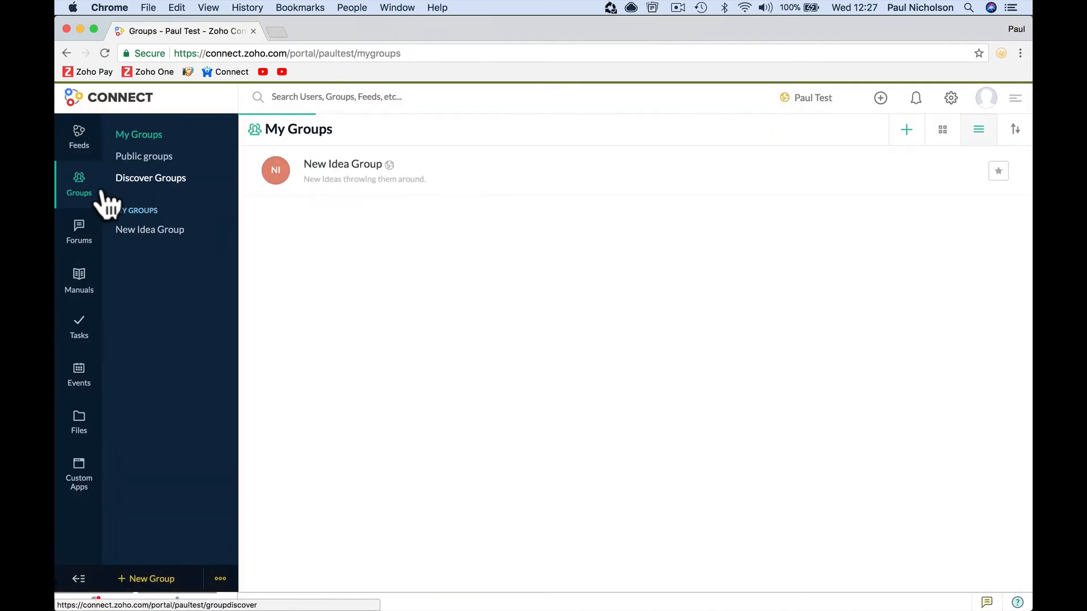
click(80, 141)
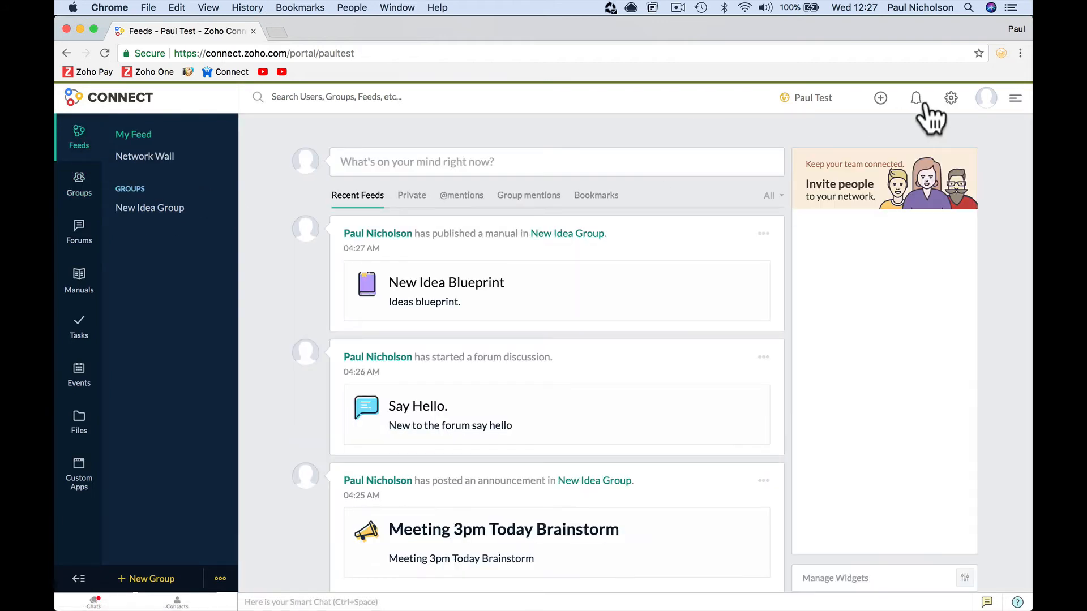
- Try inviting people from settings twice, dismissing the can't-invite-users notice each time
click(951, 101)
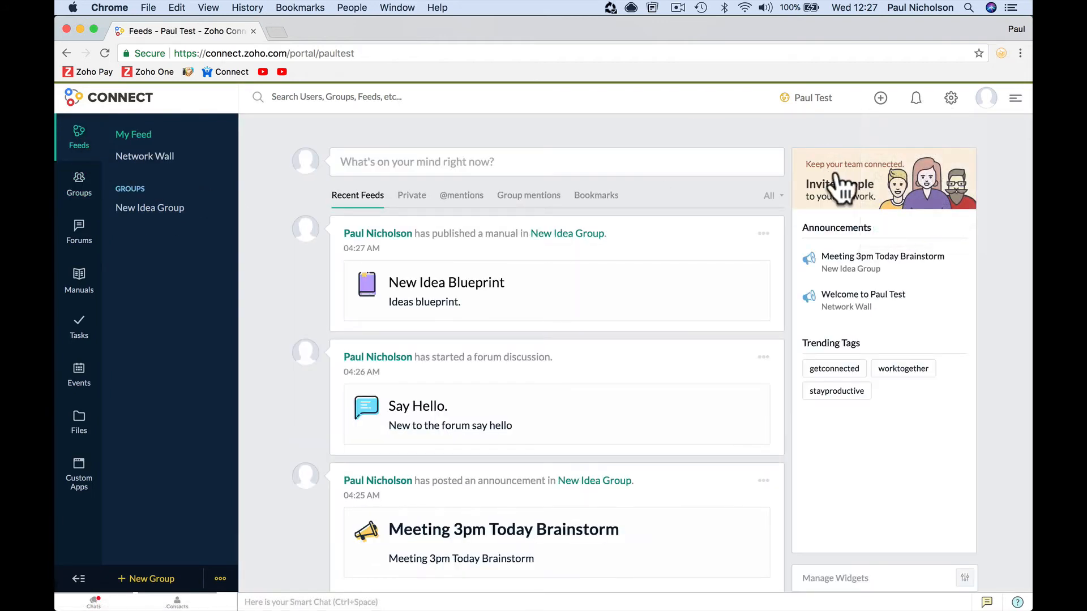
click(837, 176)
click(750, 139)
click(857, 191)
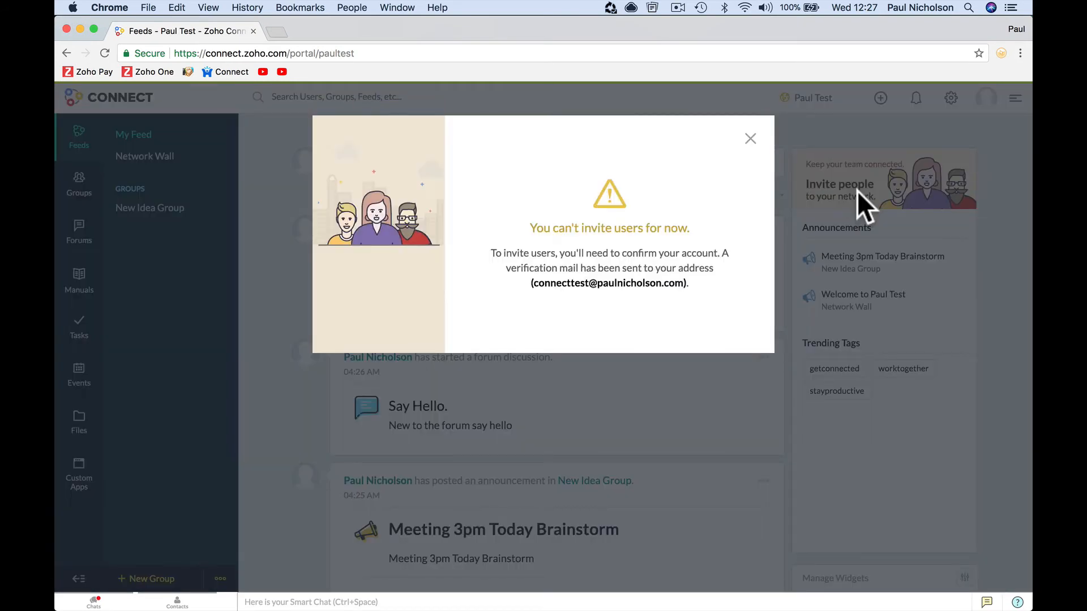
click(750, 140)
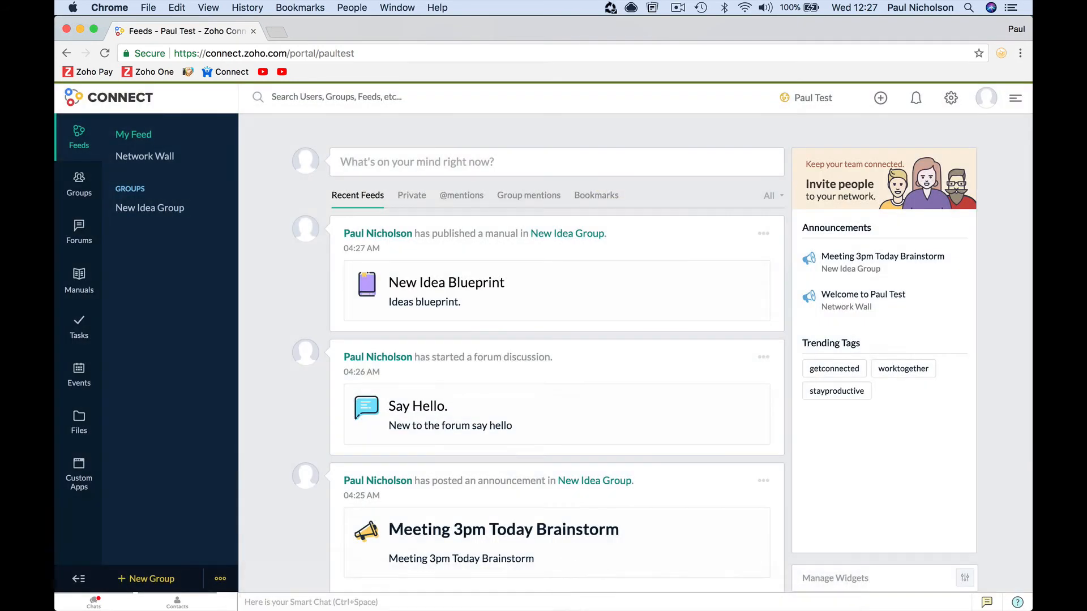
- Verify the account from the Welcome to Zoho Connect e-mail and sign back in
click(584, 594)
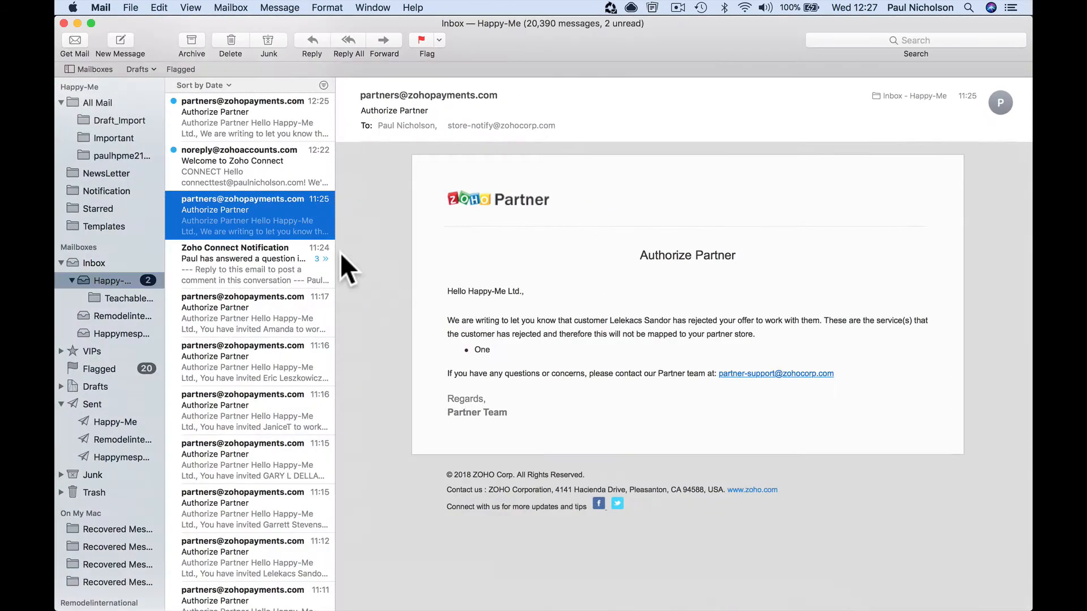
click(280, 171)
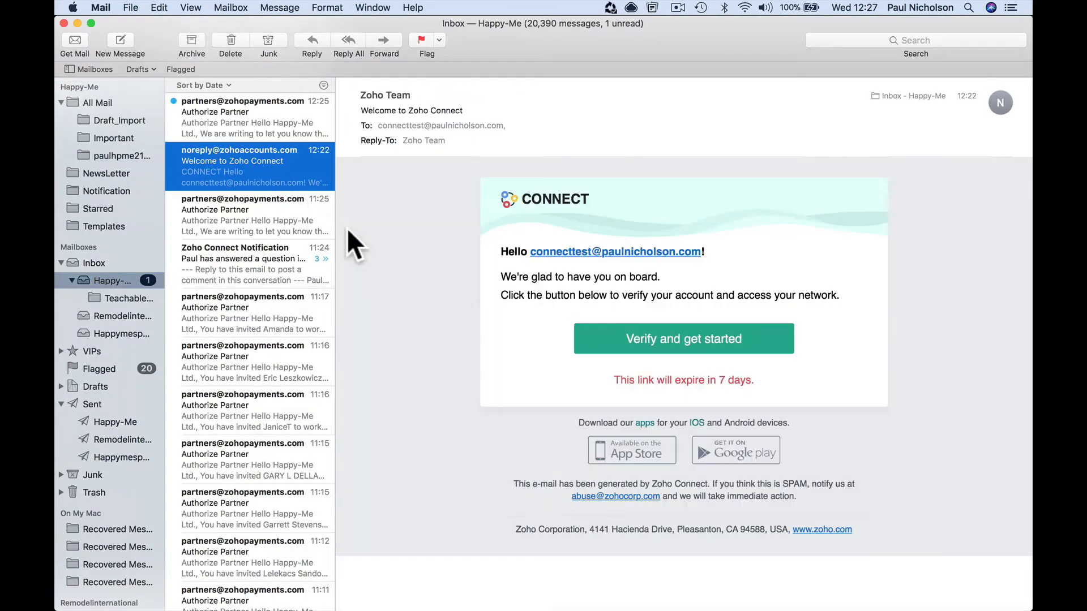
click(643, 343)
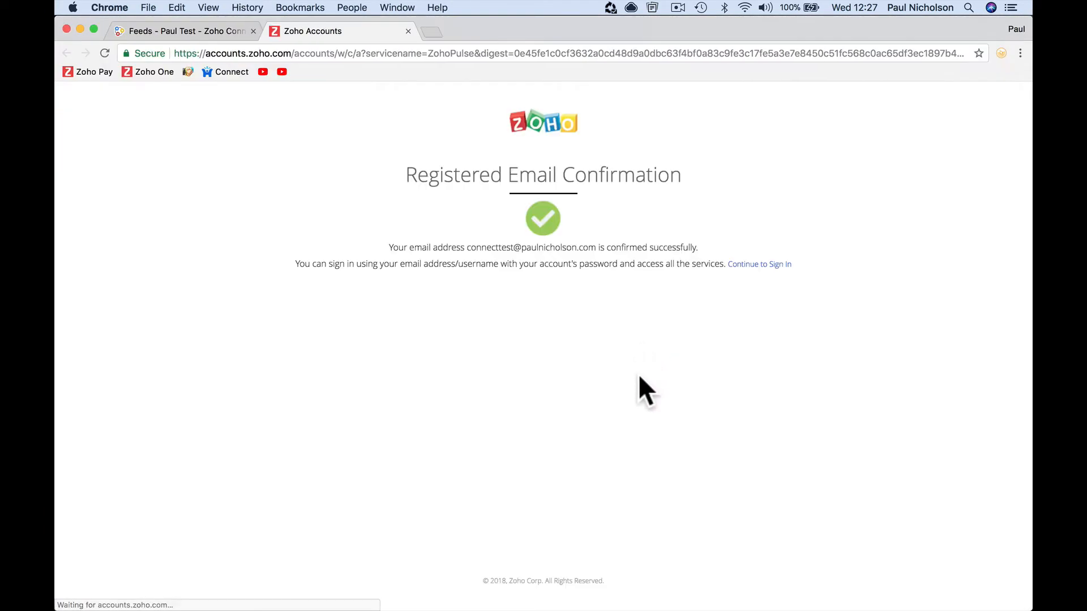
click(759, 263)
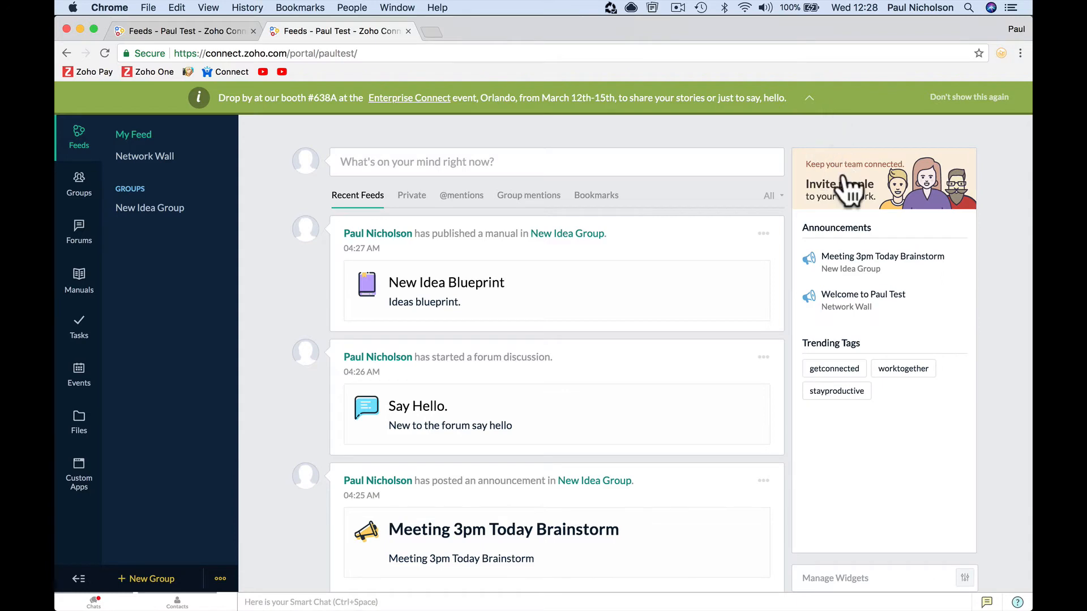
click(848, 187)
- Invite a marketing e-mail address to the network via Invite Users and acknowledge the confirmation
click(751, 140)
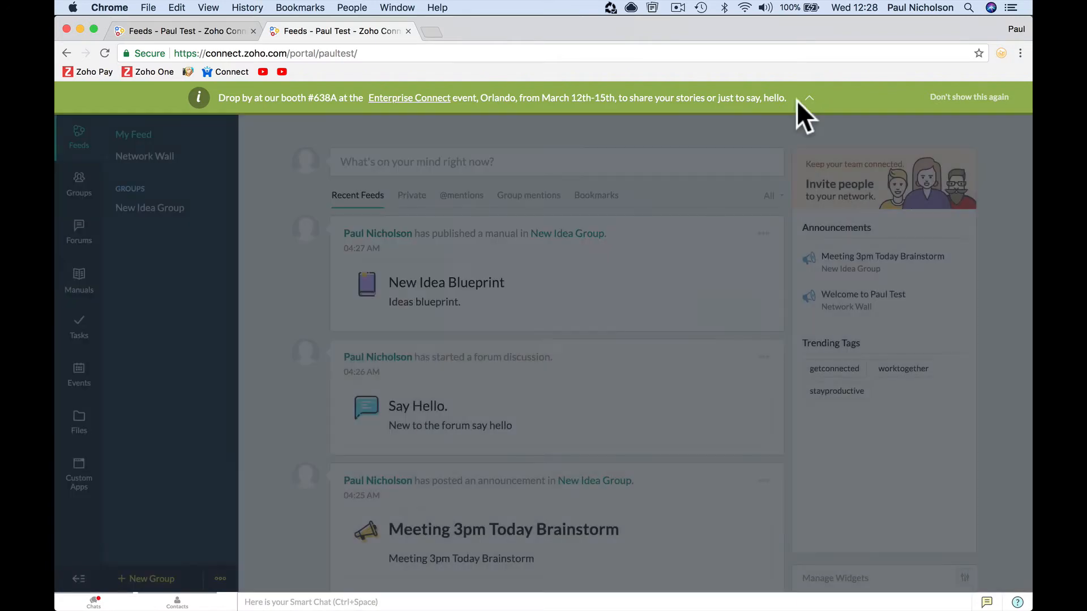
click(916, 99)
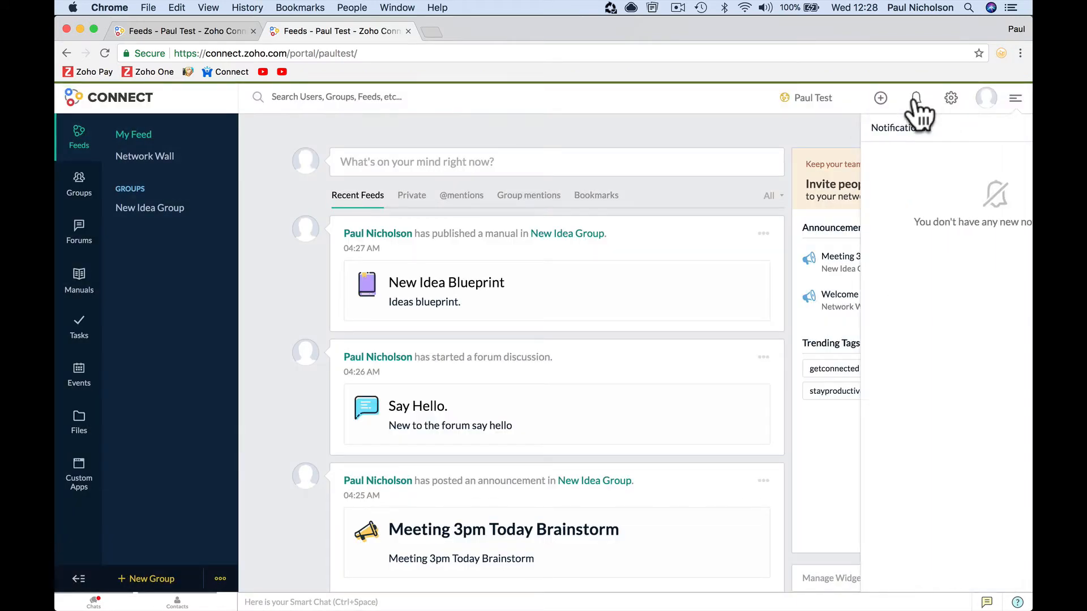
click(950, 99)
click(935, 154)
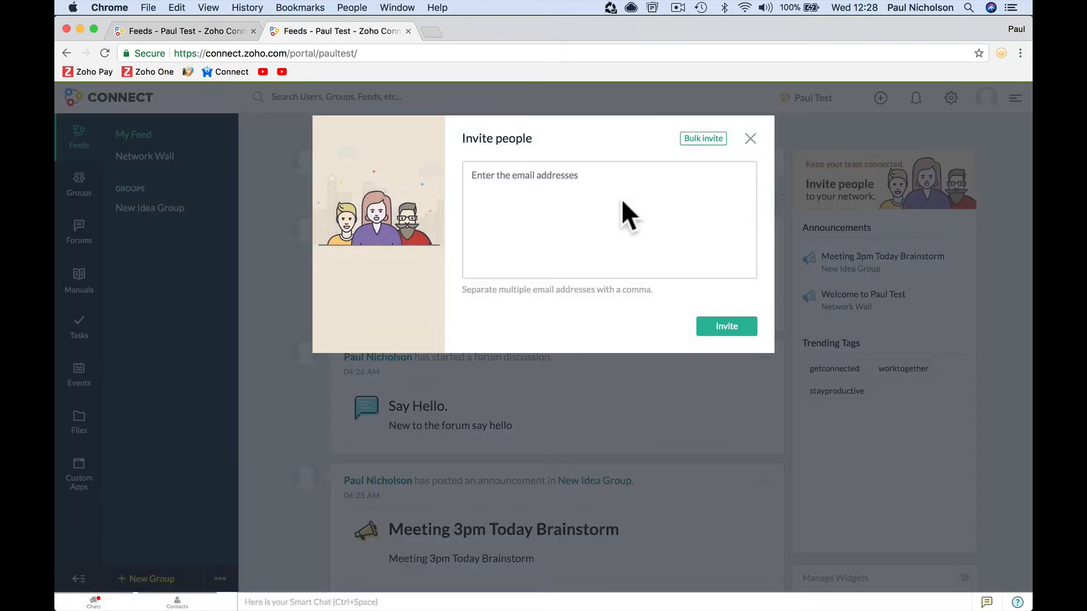
text(mae)
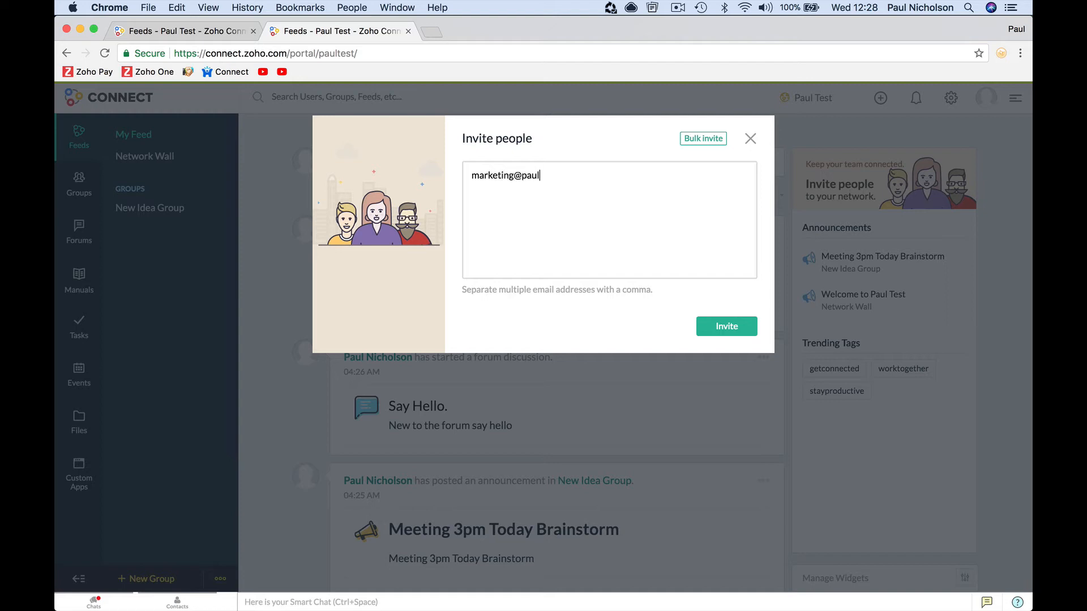
click(722, 328)
click(524, 374)
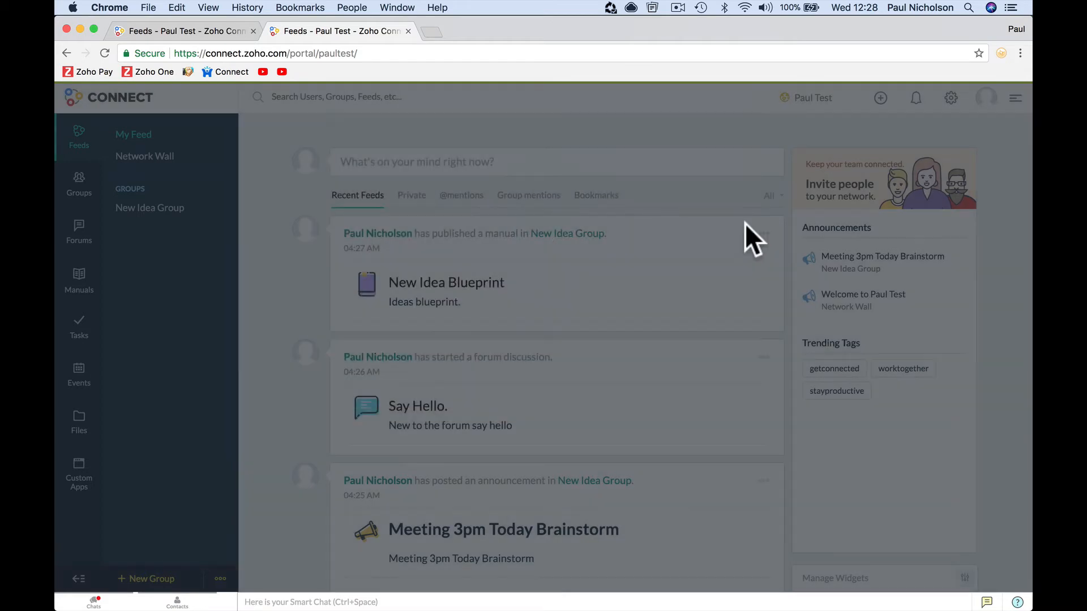
- Look at the bulk CSV invite window and close it
click(952, 107)
click(912, 156)
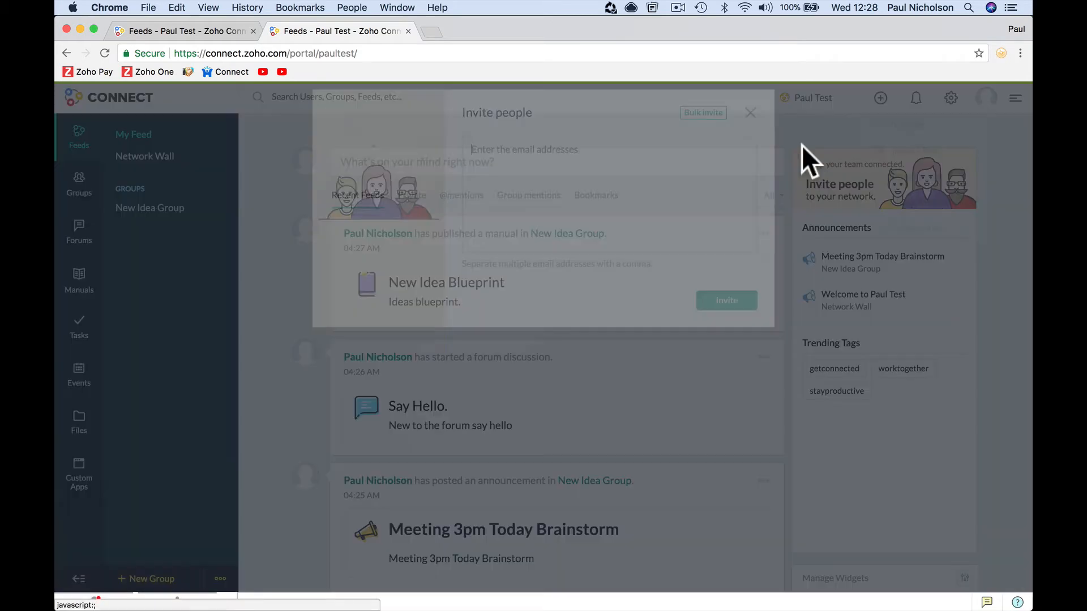
click(704, 146)
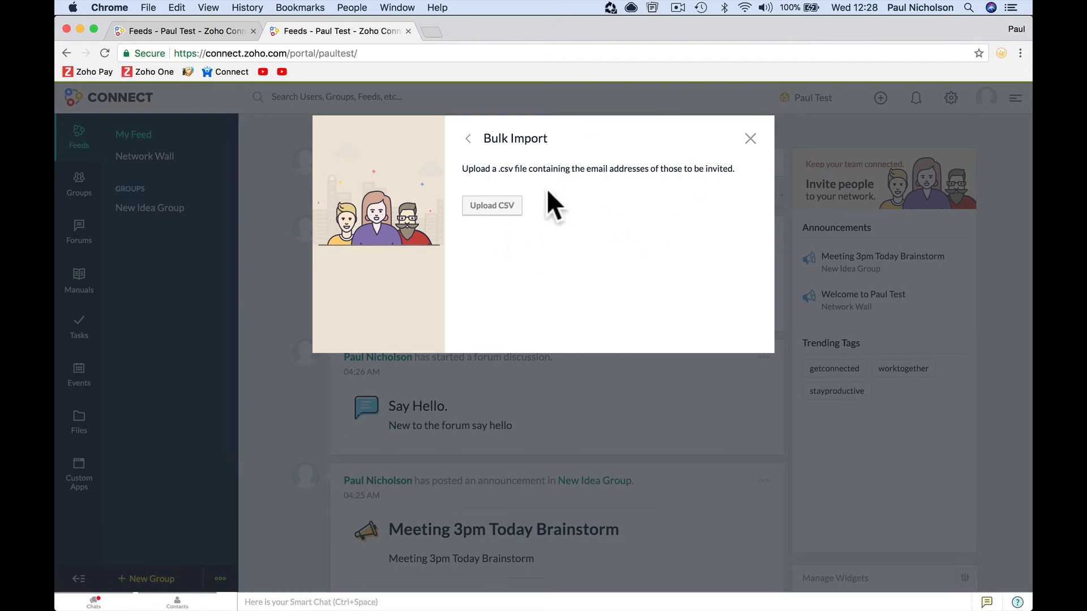
click(750, 139)
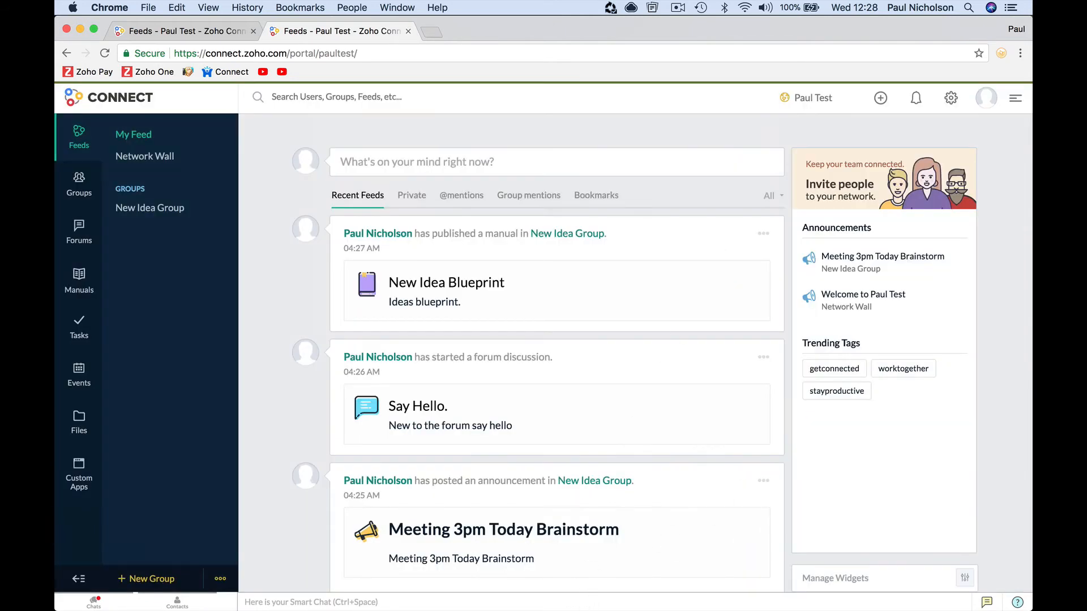
- Copy the Accept Invite link from the Paul Test invitation e-mail into Safari
mouse_move(437, 605)
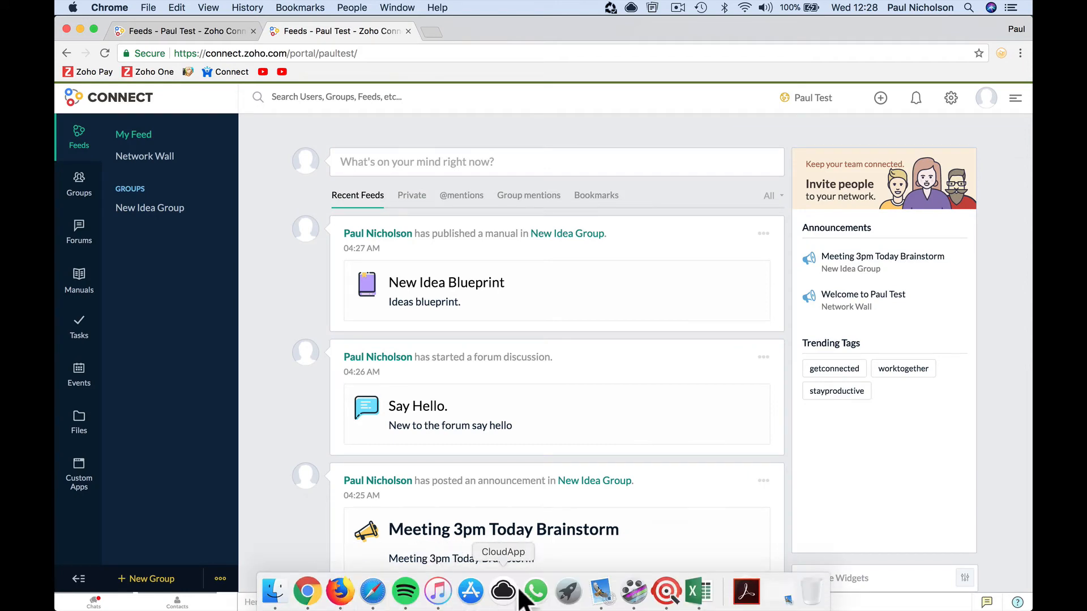
click(601, 592)
click(245, 121)
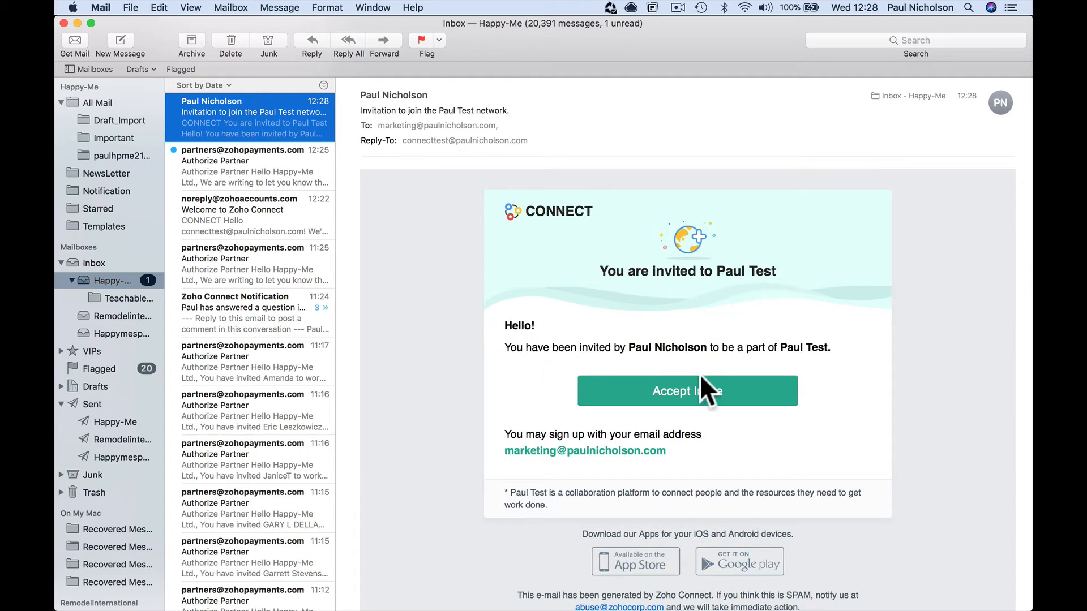
right_click(689, 391)
click(725, 425)
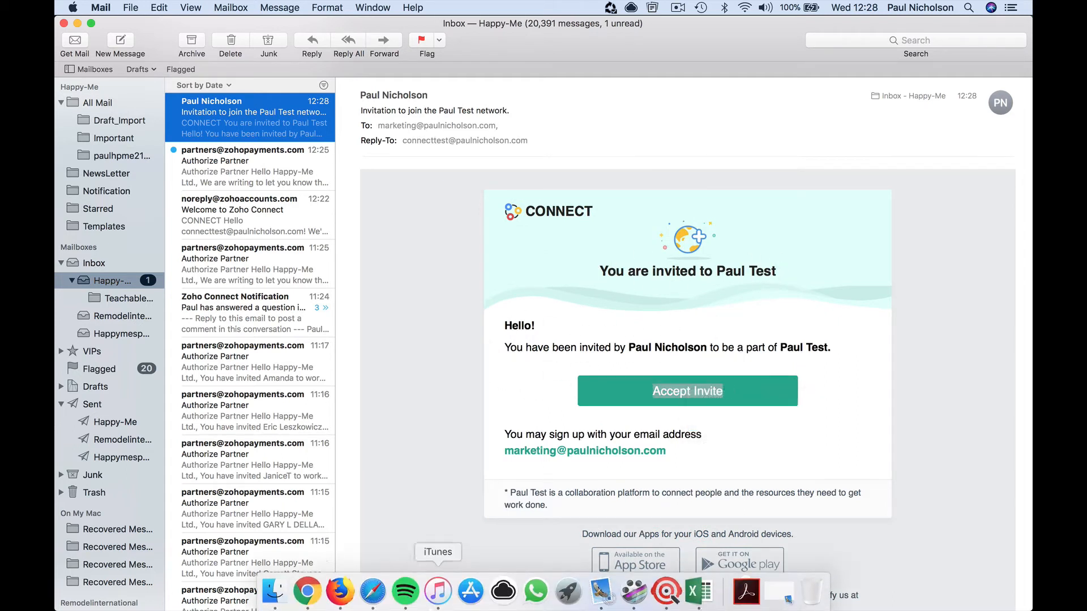
click(375, 592)
click(444, 30)
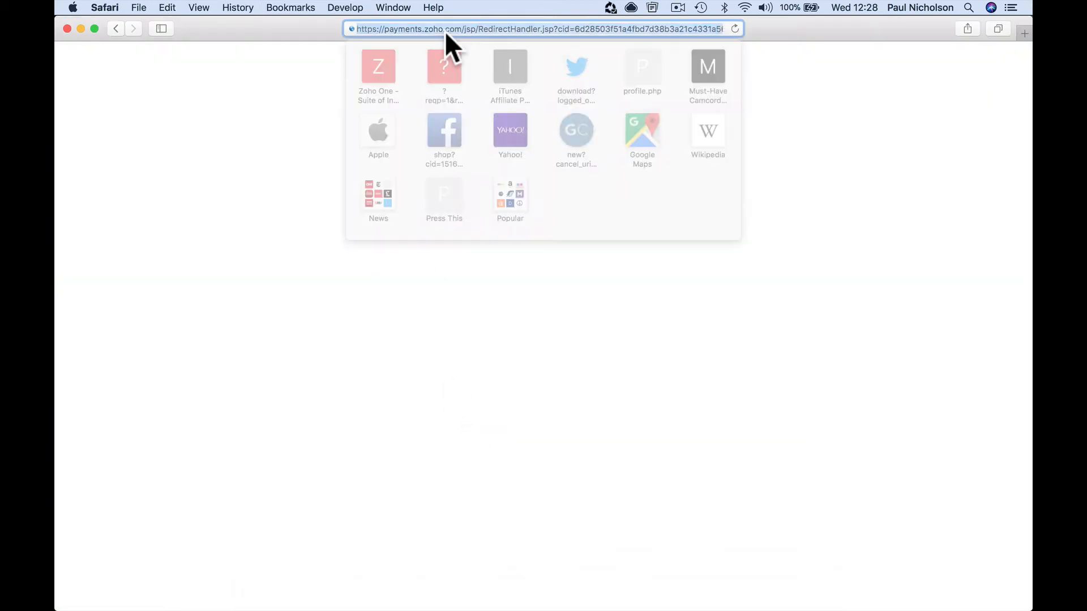
- Load the invitation link, signing out of the current account and reloading it
key(super+v)
key(Return)
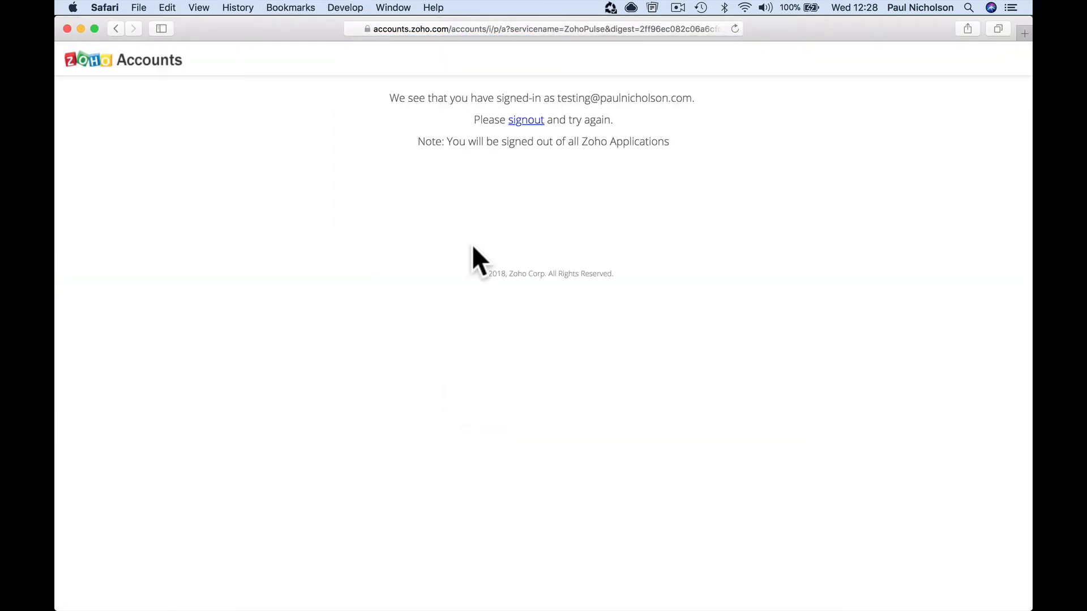
click(526, 120)
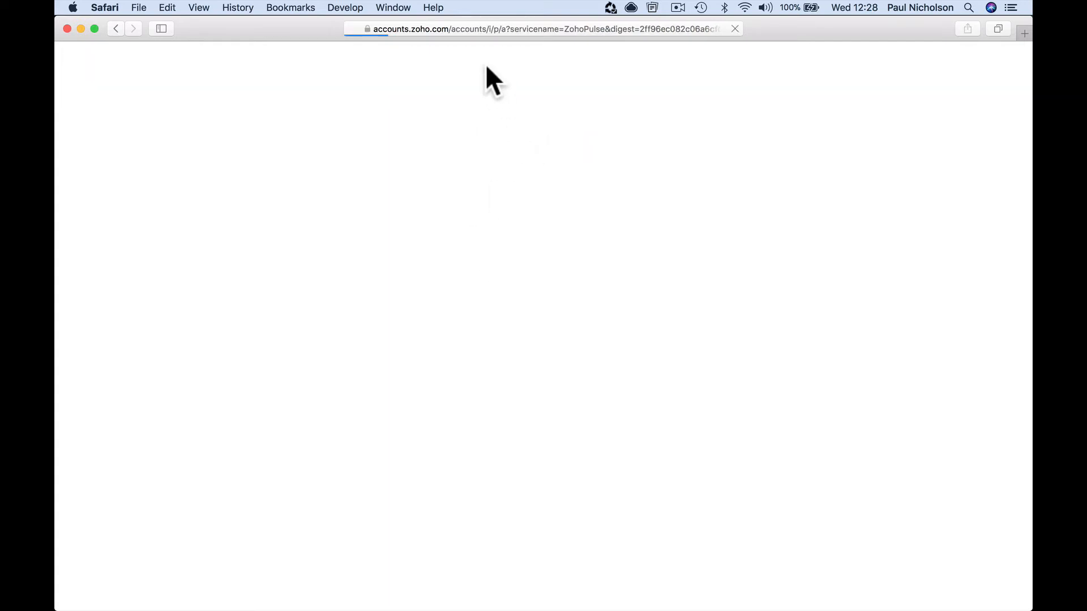
click(467, 28)
key(super+v)
key(Return)
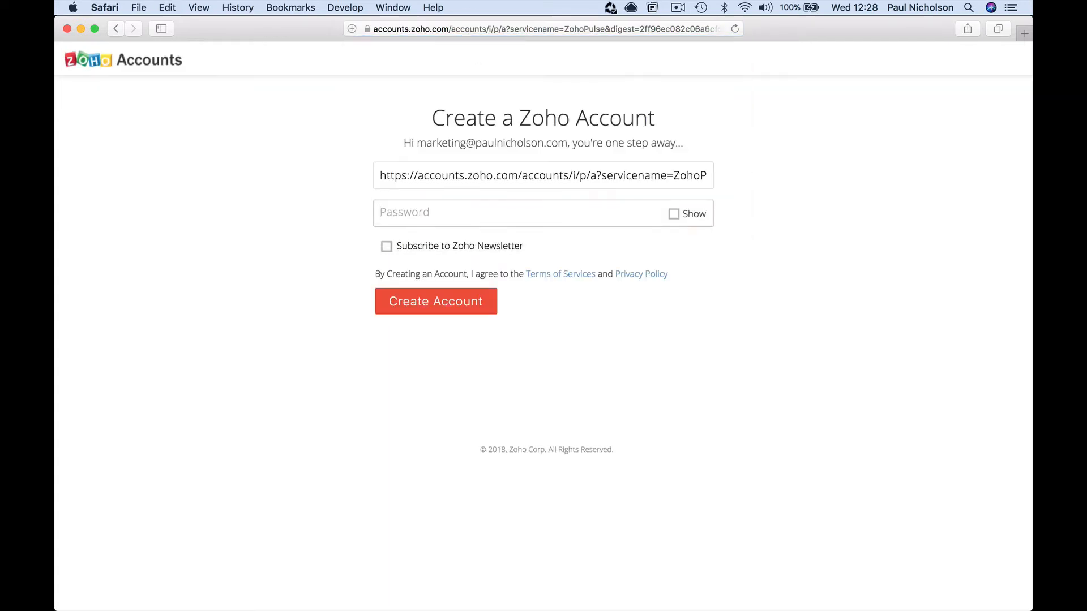
- Enter the new member's full name and a password, and create the account
triple_click(408, 170)
key(BackSpace)
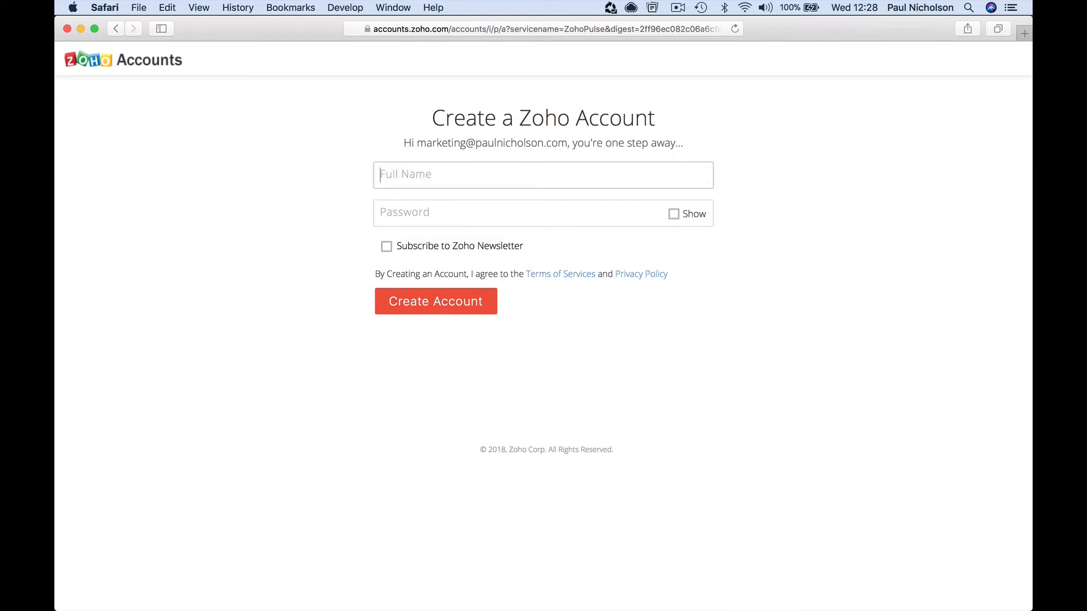
text(Marketing Test)
key(Tab)
text(pas)
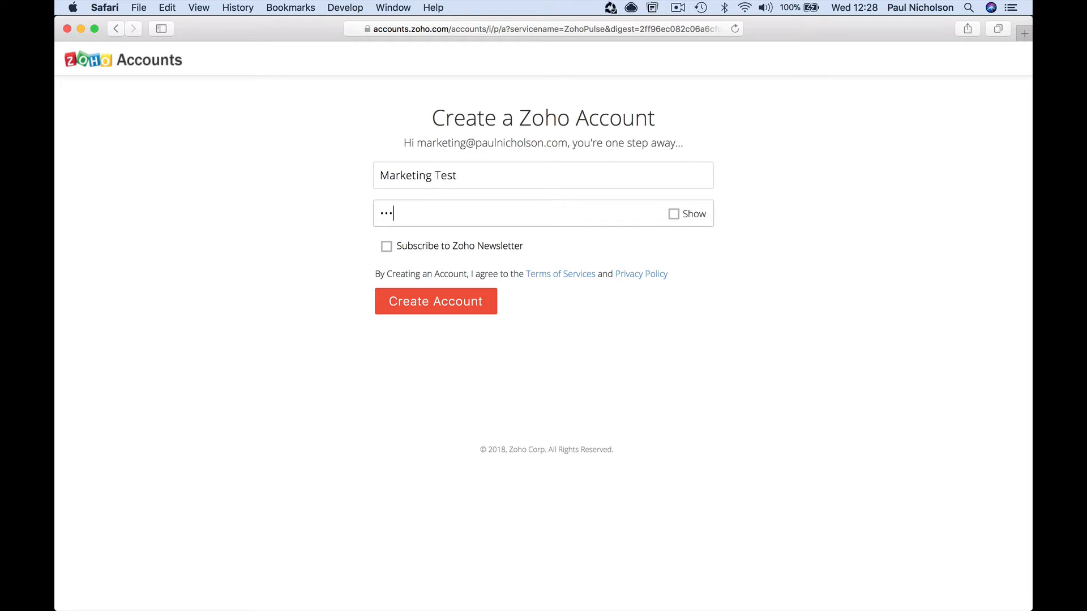
text(sw•••••)
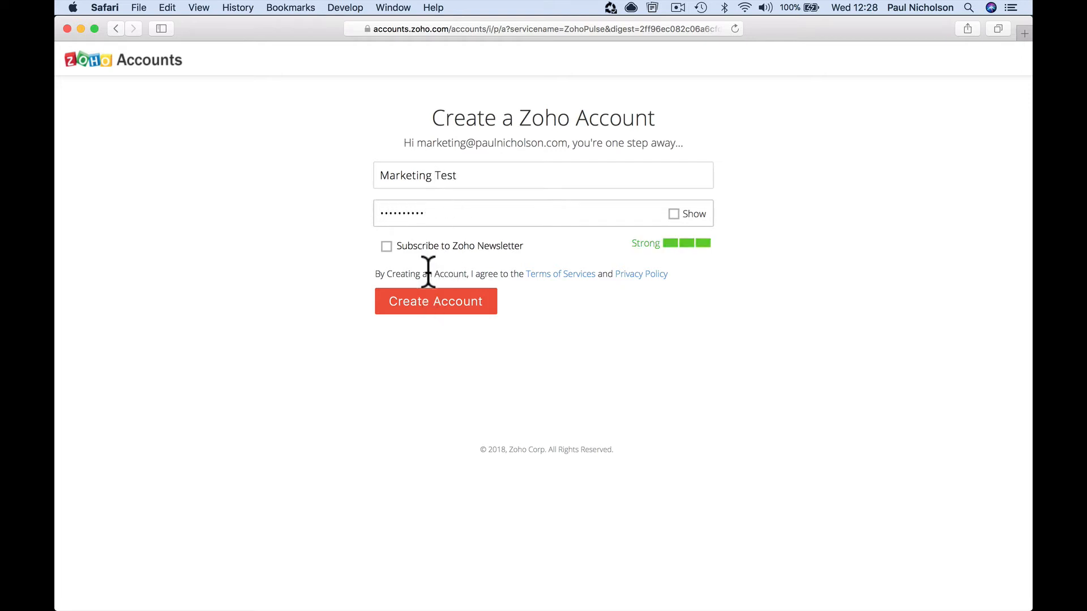
click(432, 303)
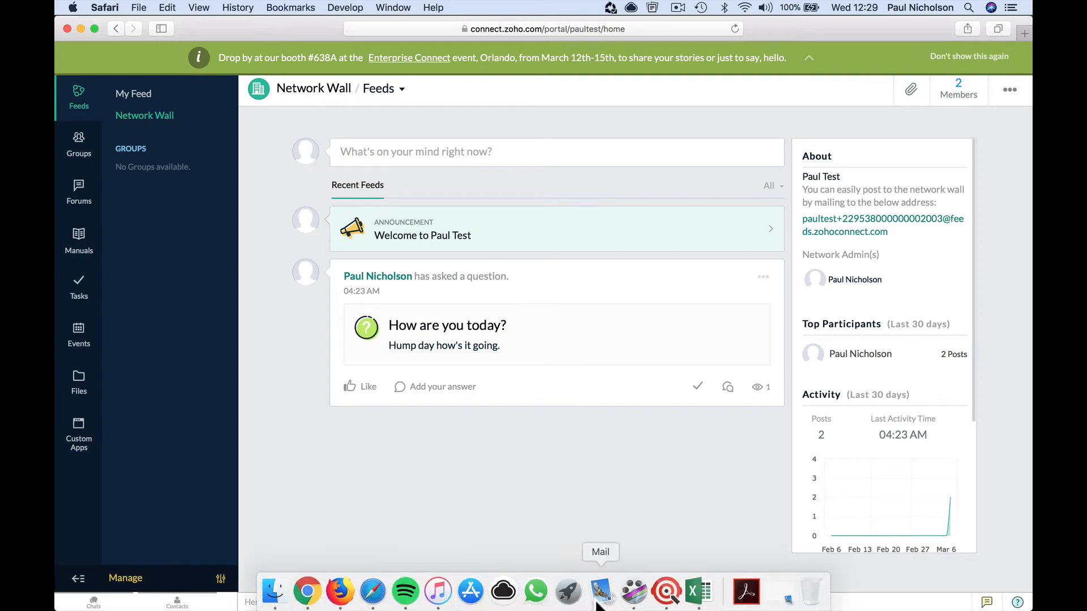
click(602, 591)
click(267, 122)
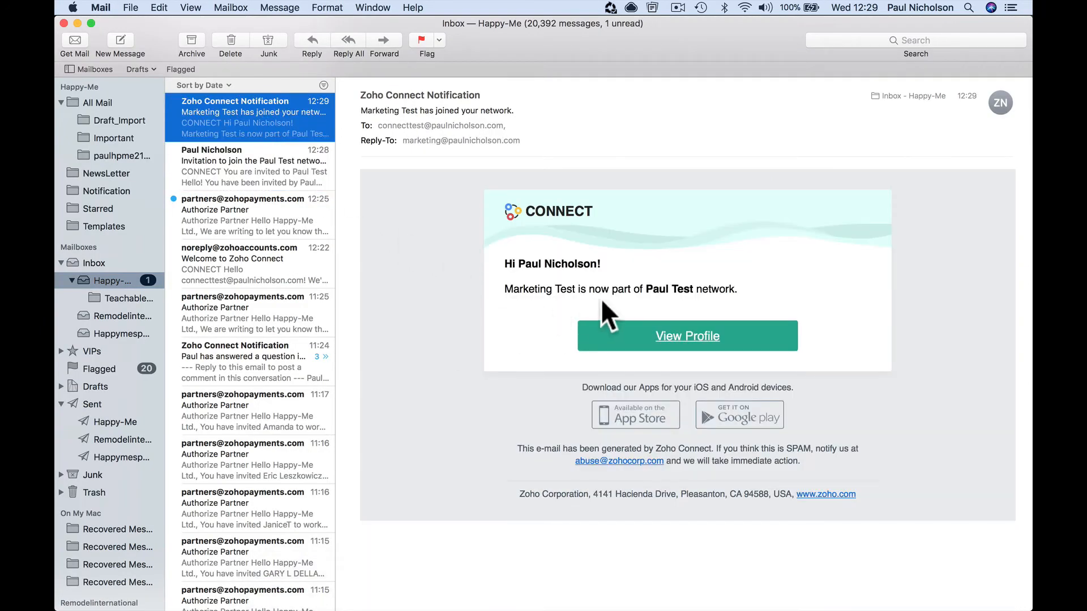
mouse_move(702, 610)
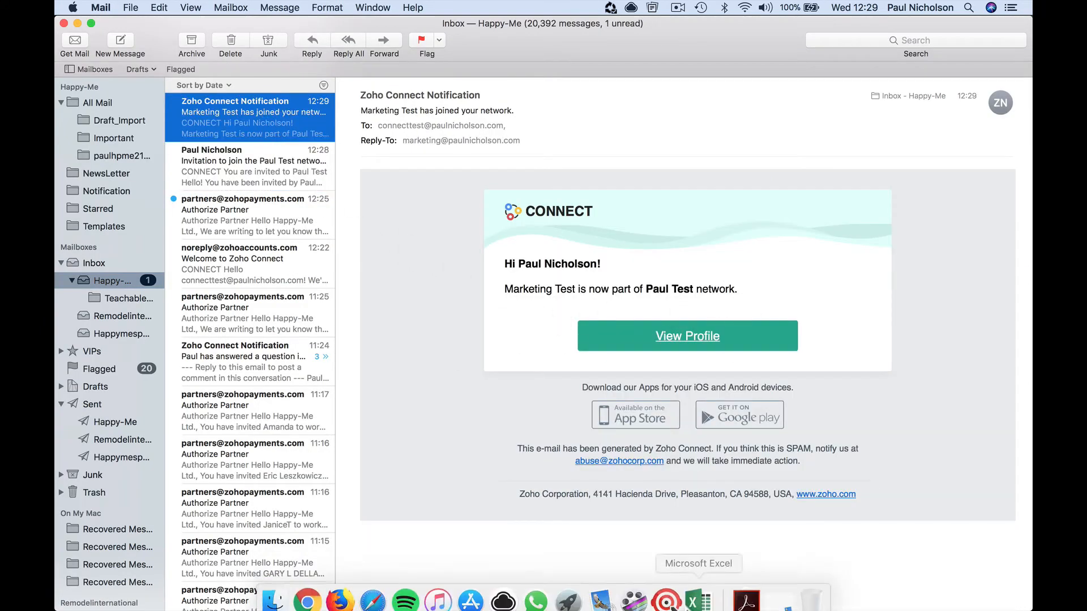
click(374, 592)
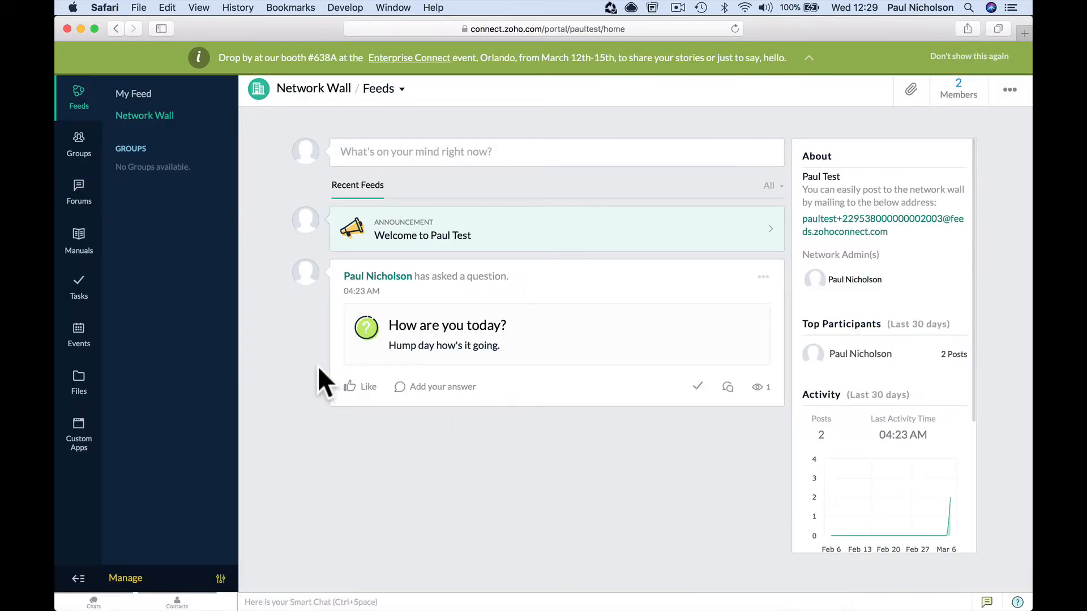
- Join New Idea Group from the public groups list, then return to the member's feed
click(79, 149)
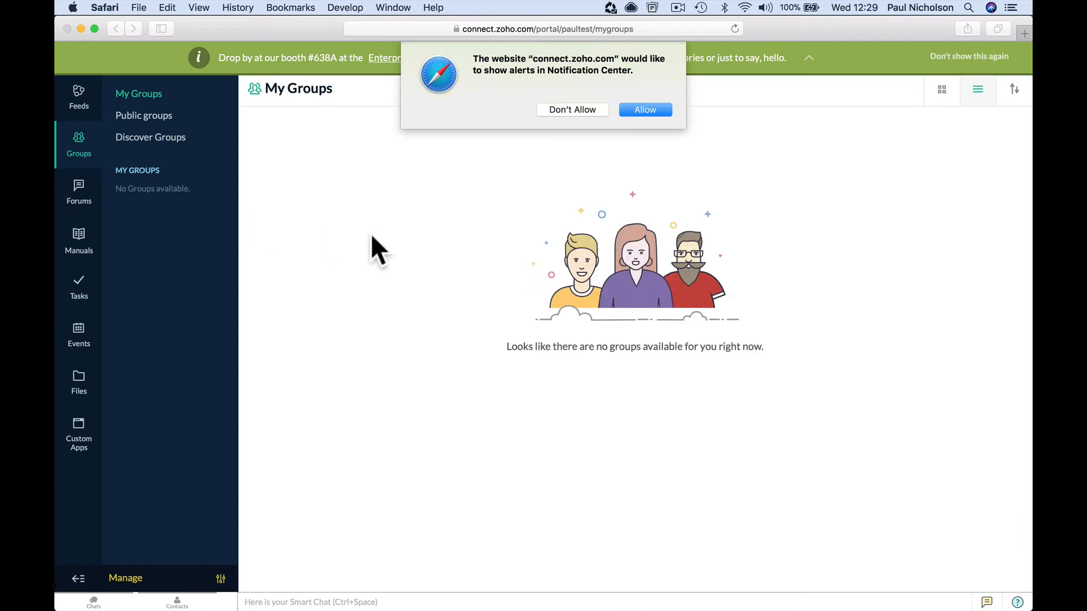
click(592, 110)
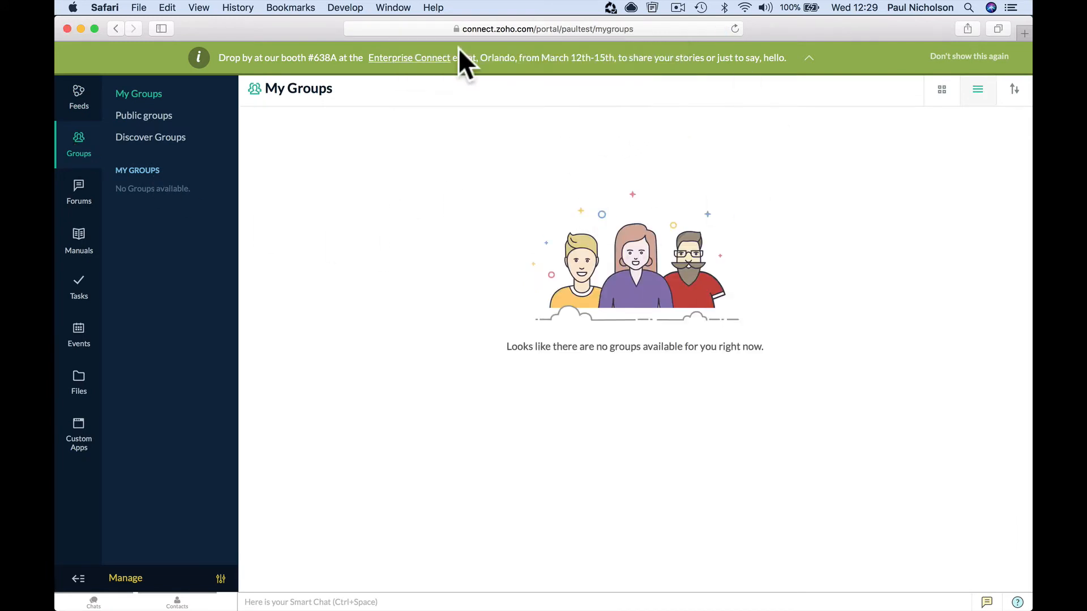
click(808, 58)
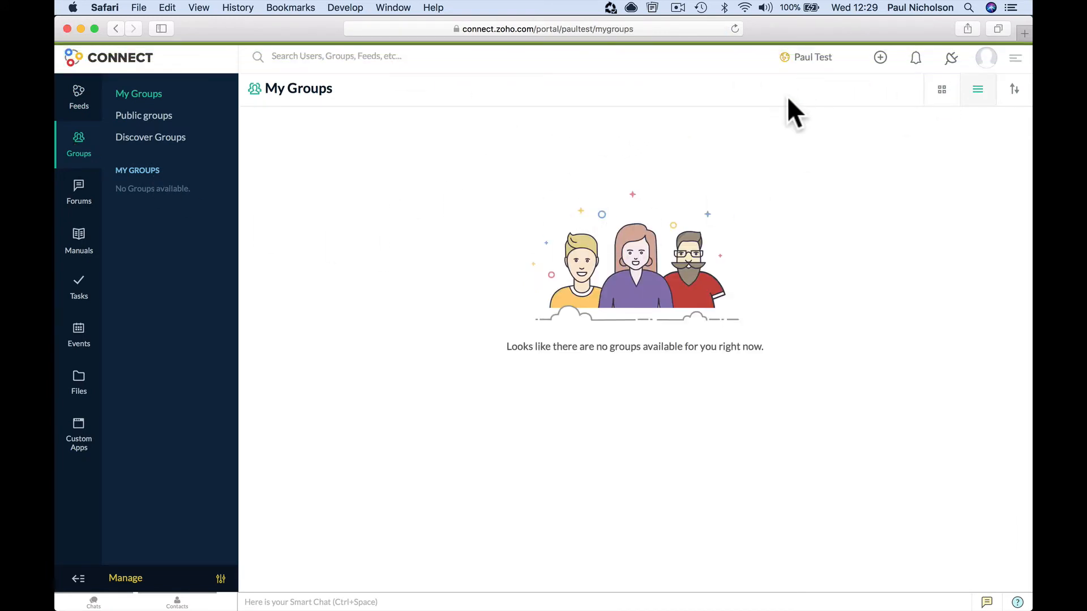
click(146, 116)
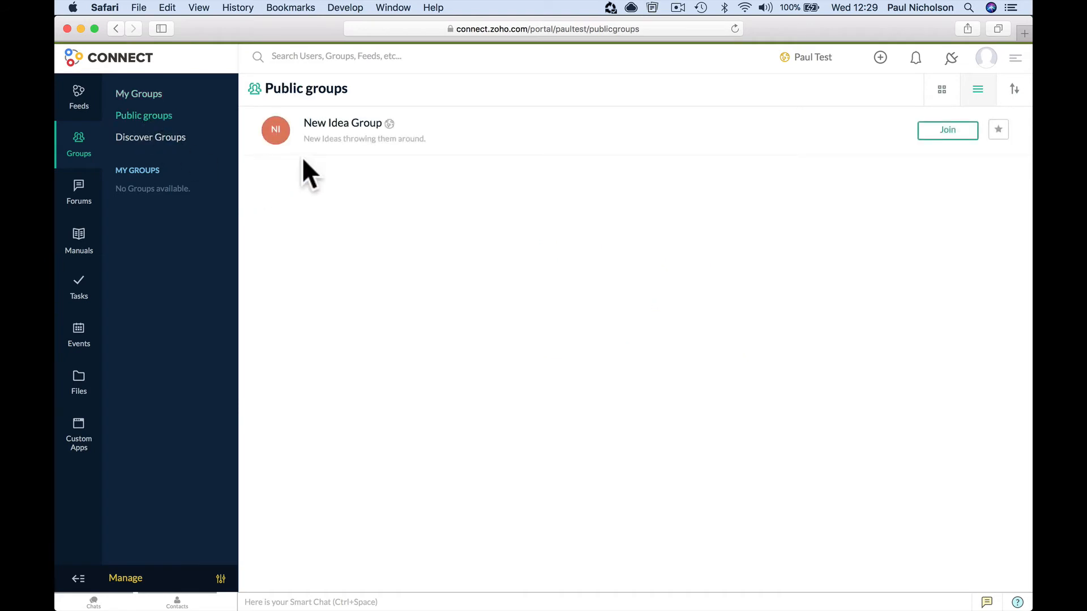
click(949, 135)
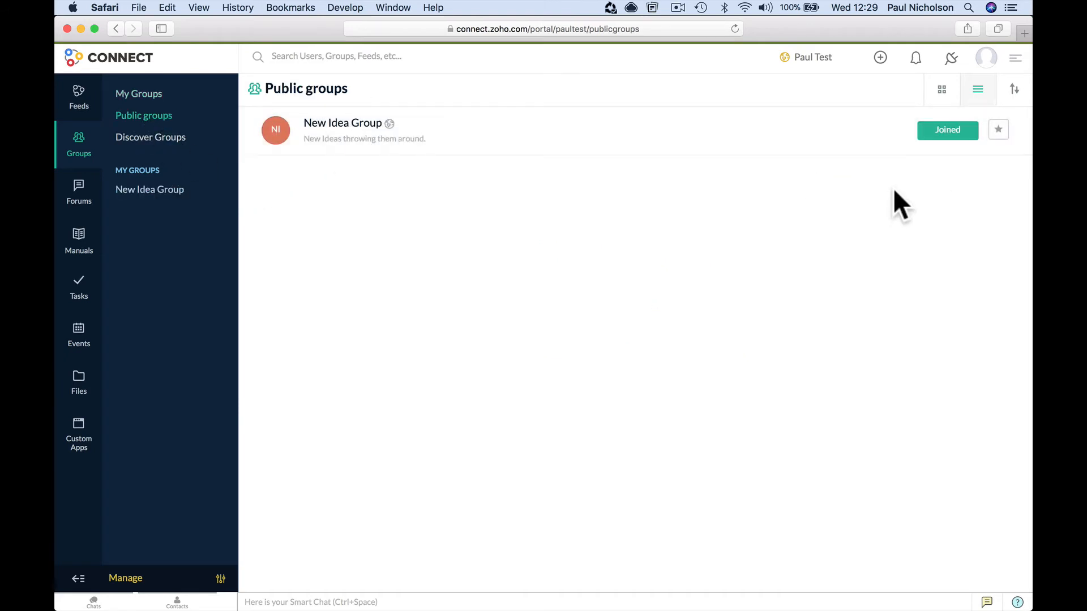
click(76, 102)
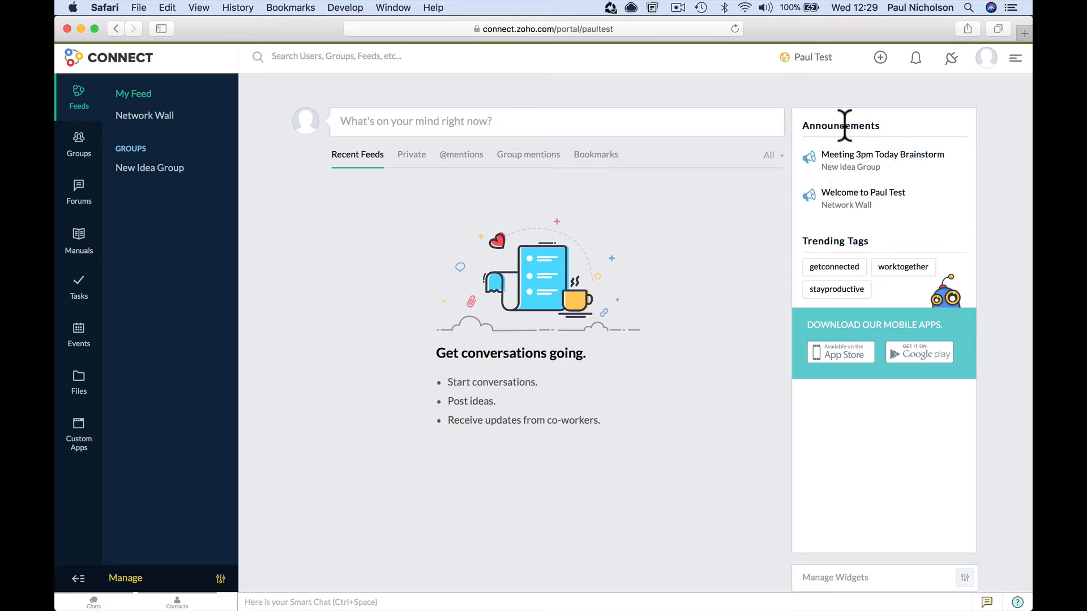
- Bookmark the Meeting 3pm Today Brainstorm announcement and add a 'Meeting' task reminding at 02:00 PM
click(854, 162)
click(852, 164)
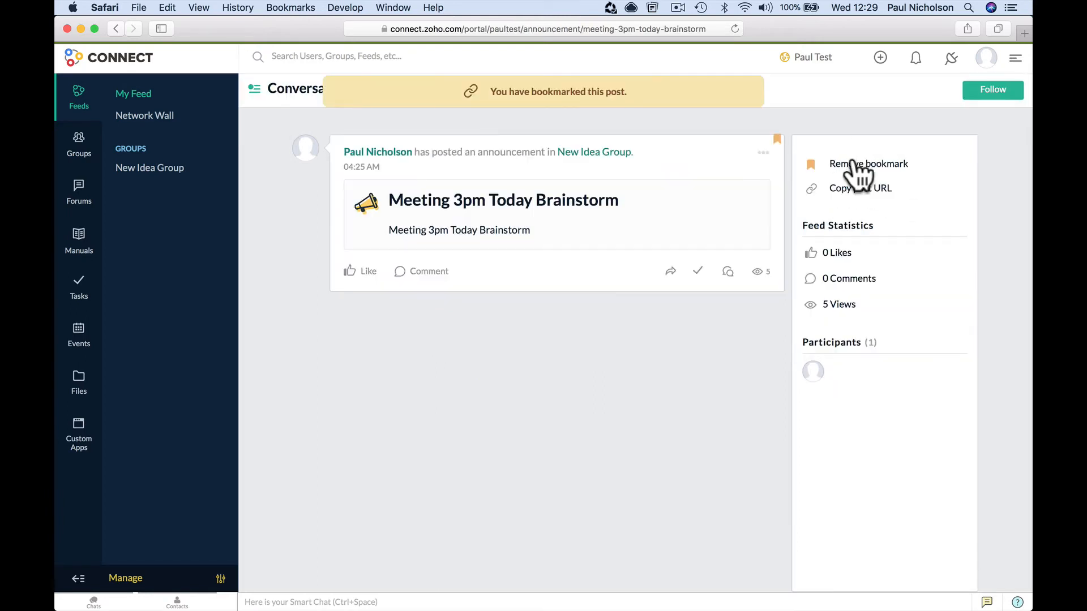
click(698, 272)
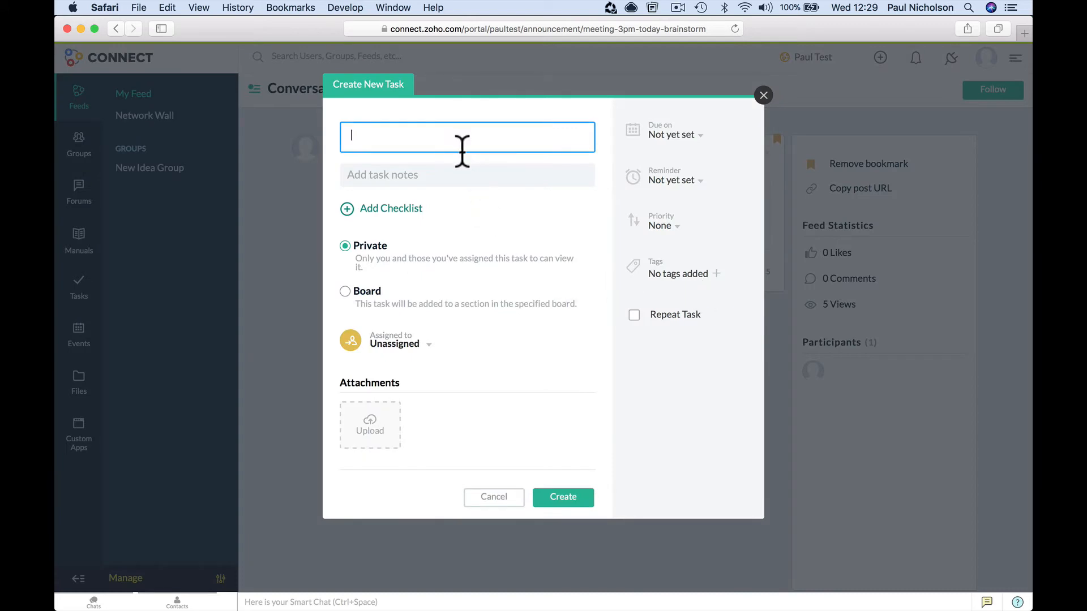
text(Meeting)
click(715, 167)
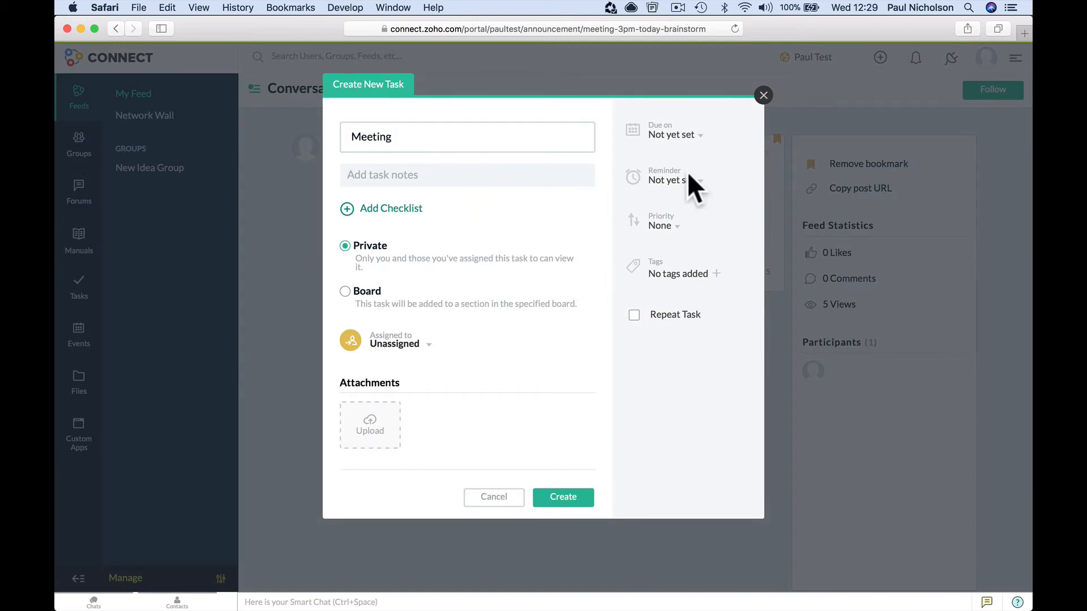
click(688, 179)
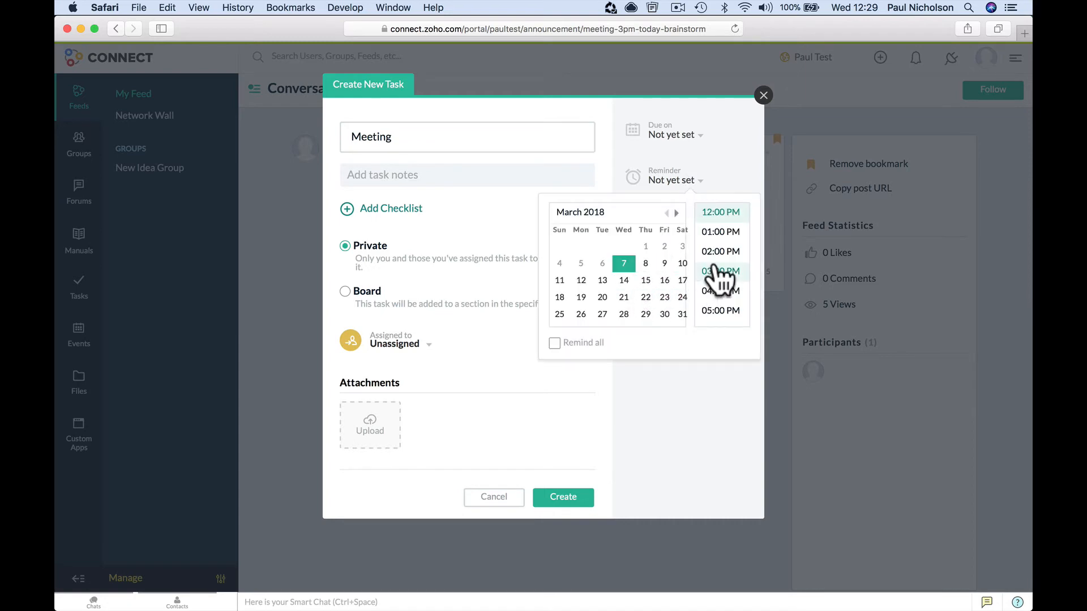
click(718, 253)
click(571, 491)
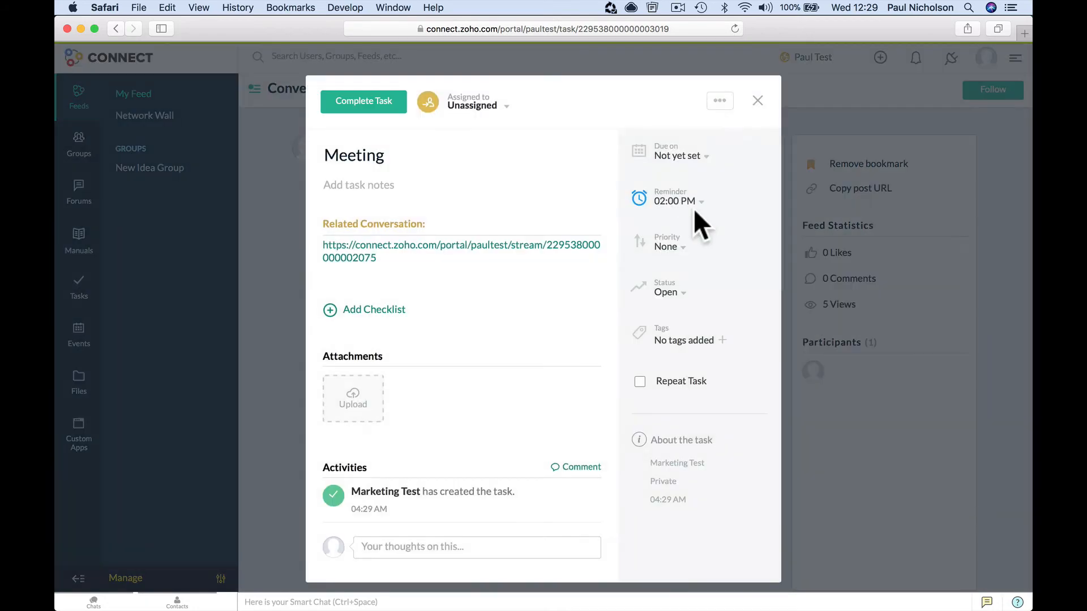
click(757, 100)
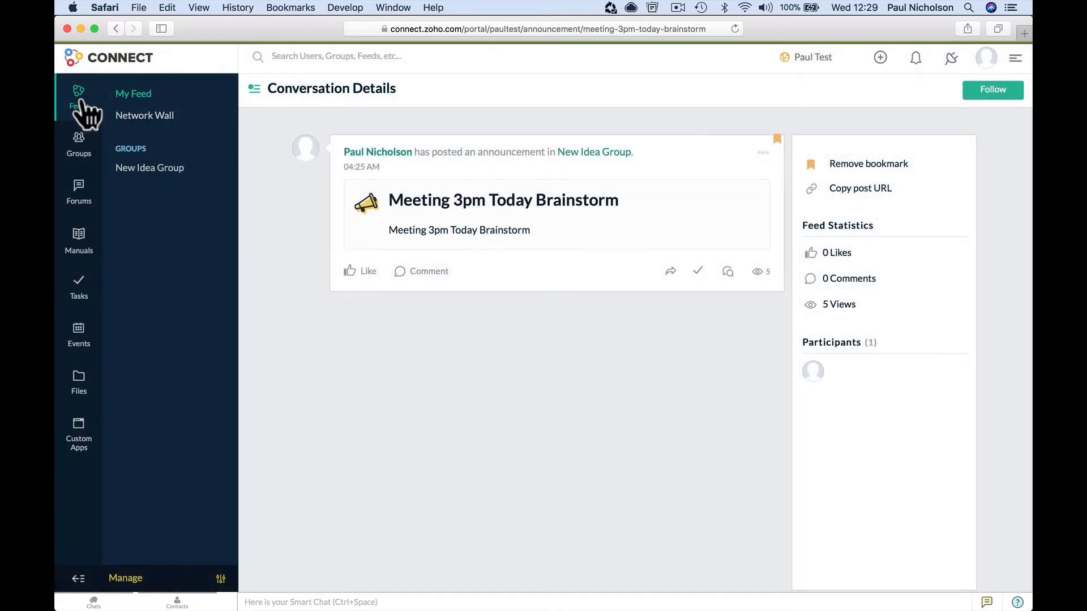
- Post 'Yo what's happening' privately to the network admin, then switch to the admin's browser
click(80, 108)
click(388, 119)
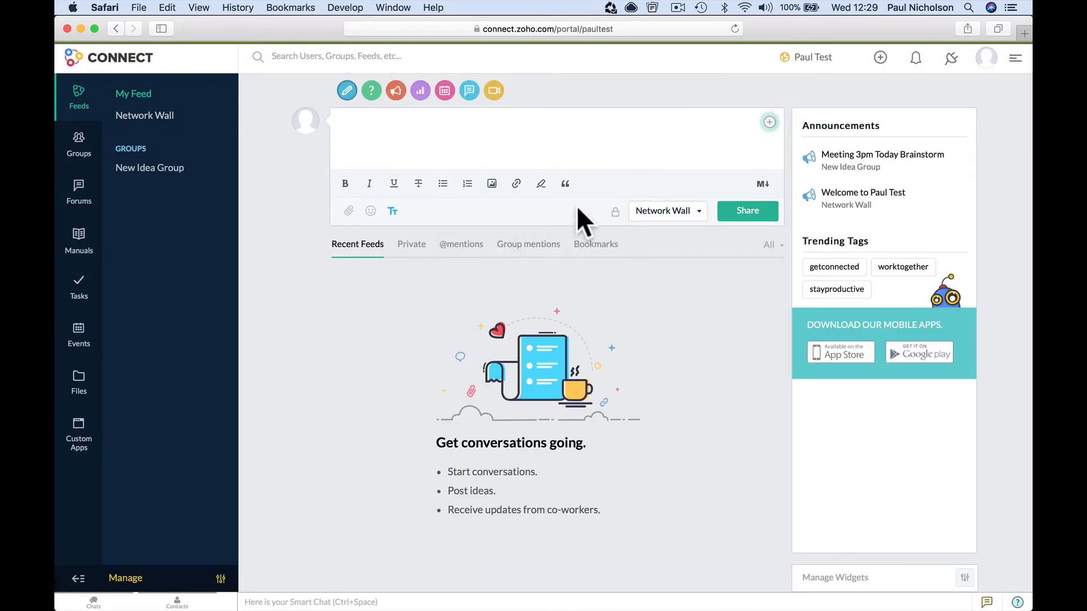
click(616, 213)
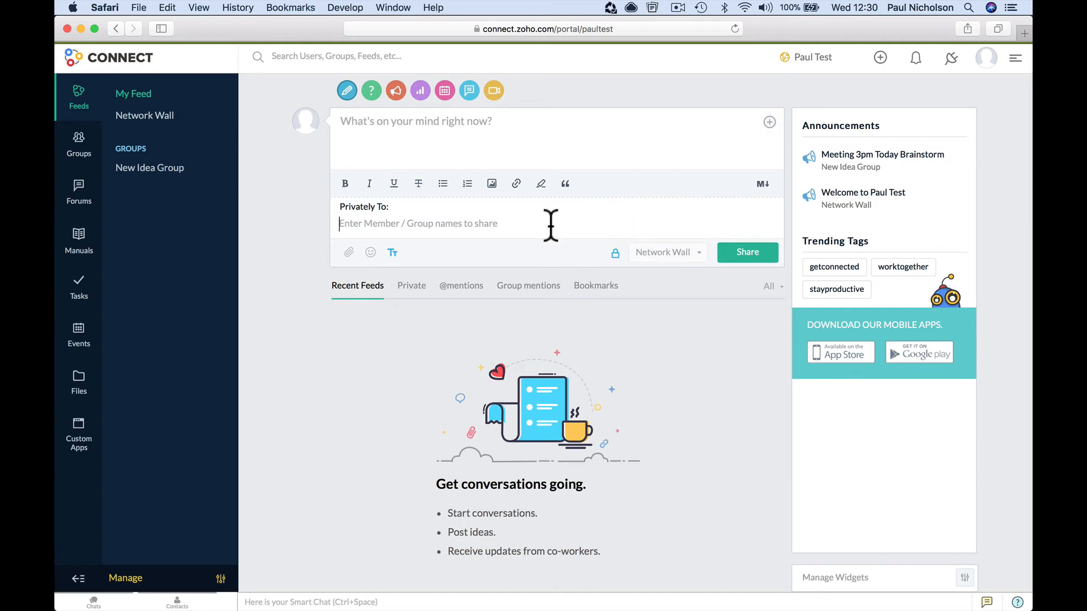
text(@)
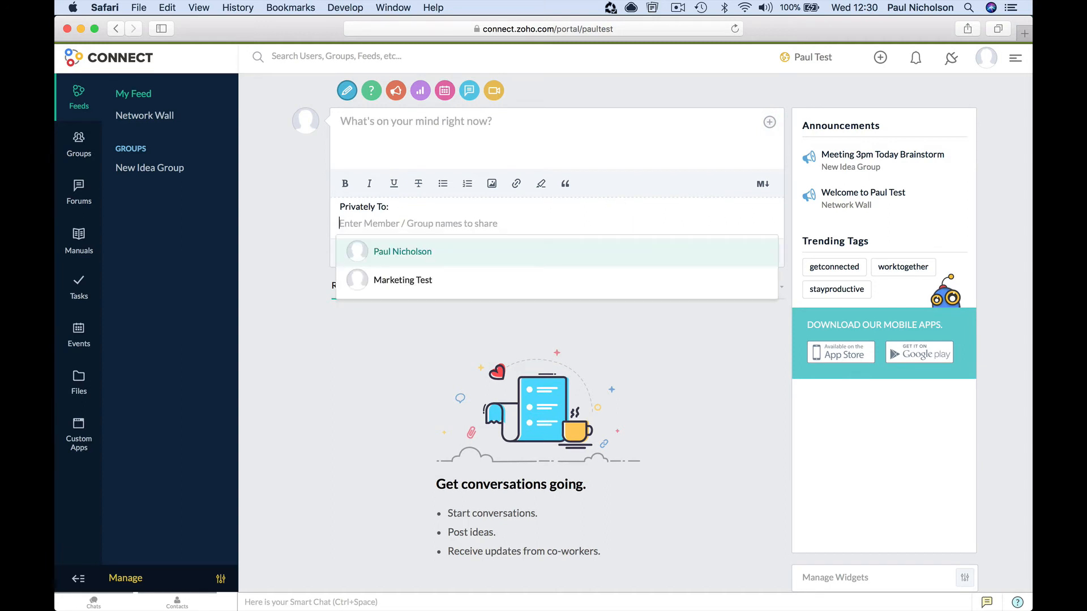
click(529, 260)
click(475, 158)
text(Yo what's happening)
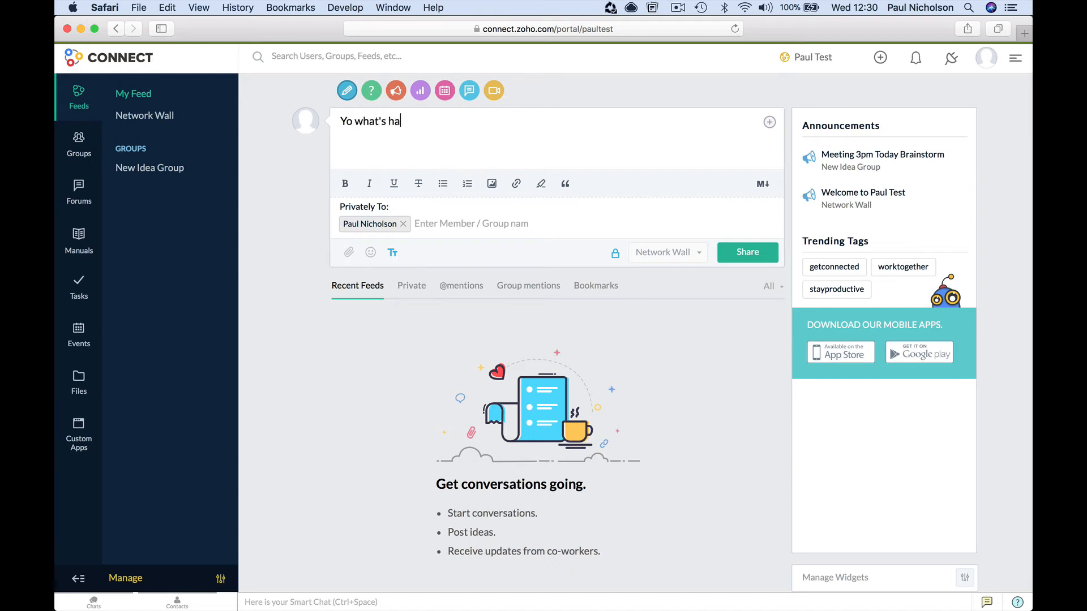
click(745, 252)
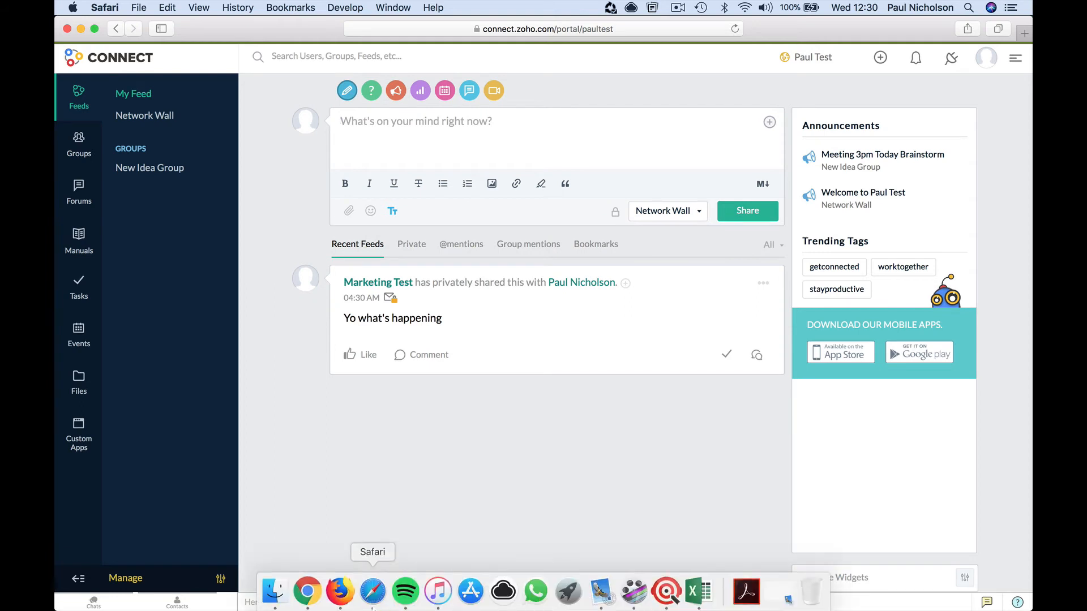
click(312, 599)
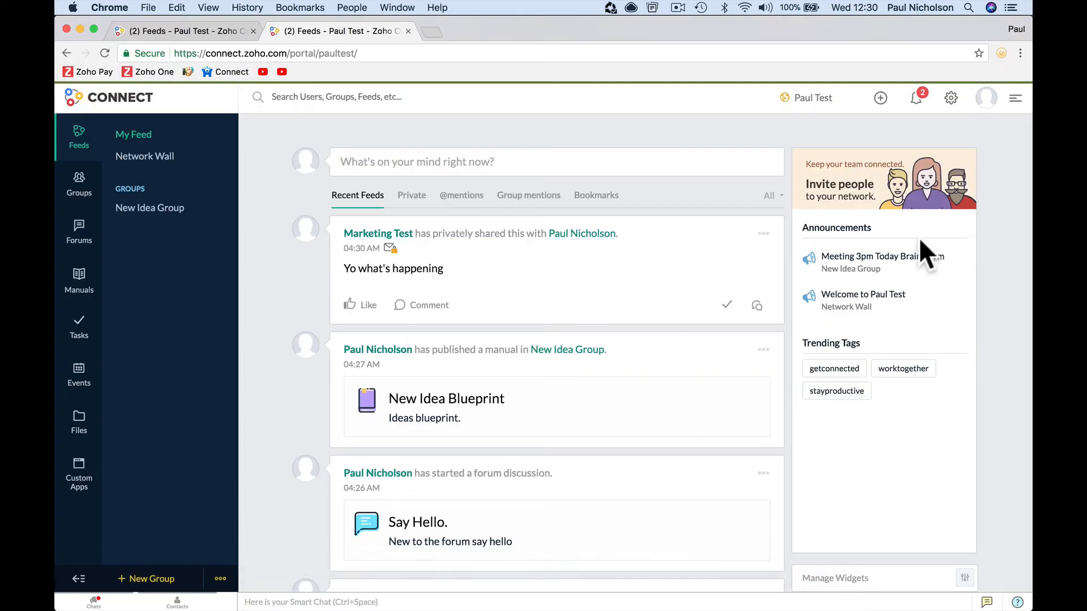
- Check the notifications, then react Haha to the private post
click(918, 97)
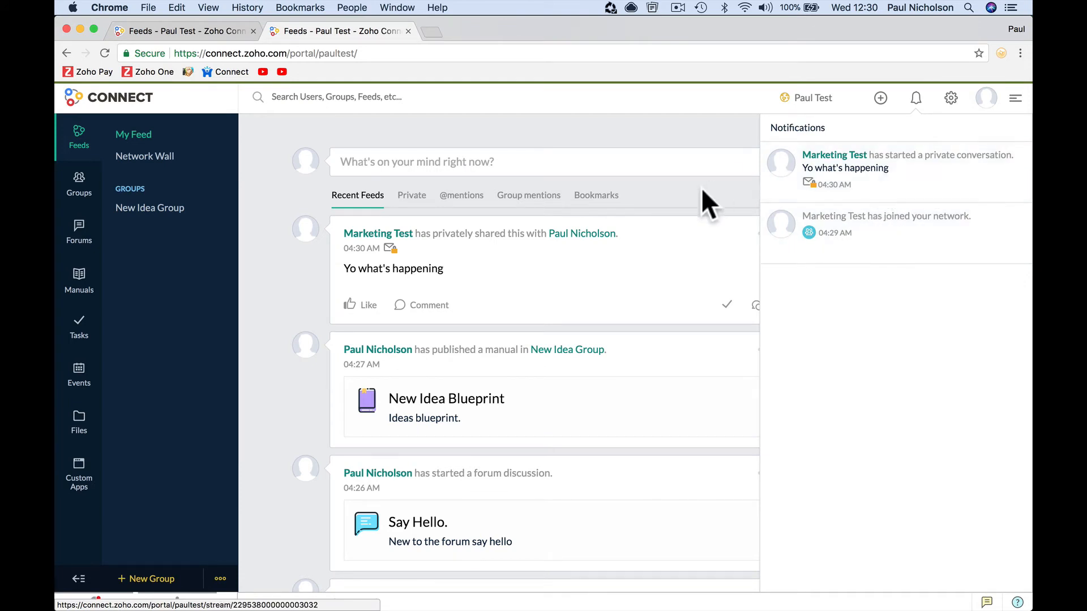
click(634, 254)
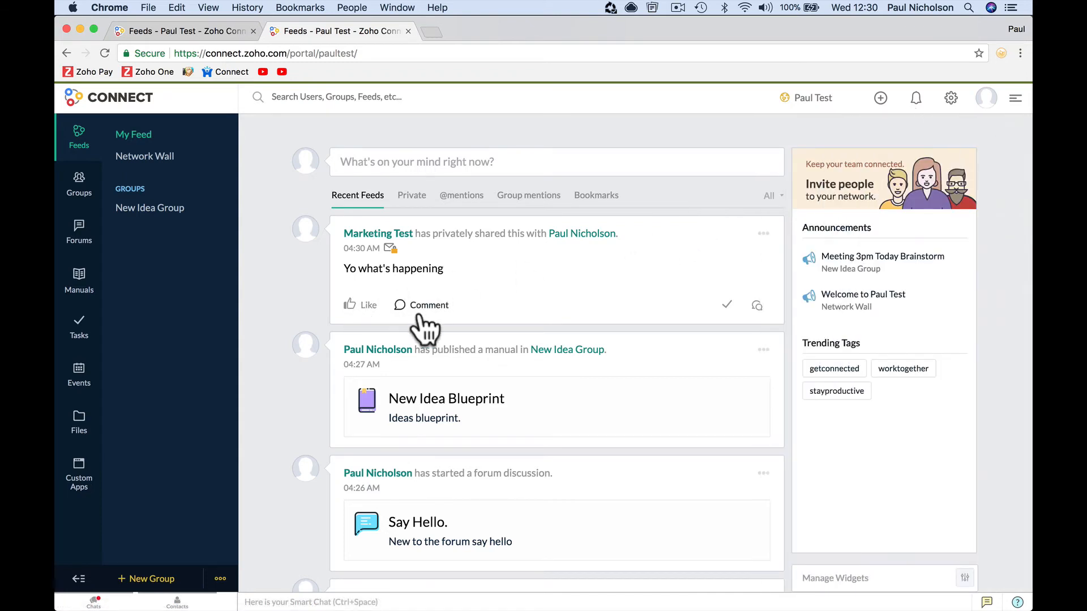
mouse_move(352, 306)
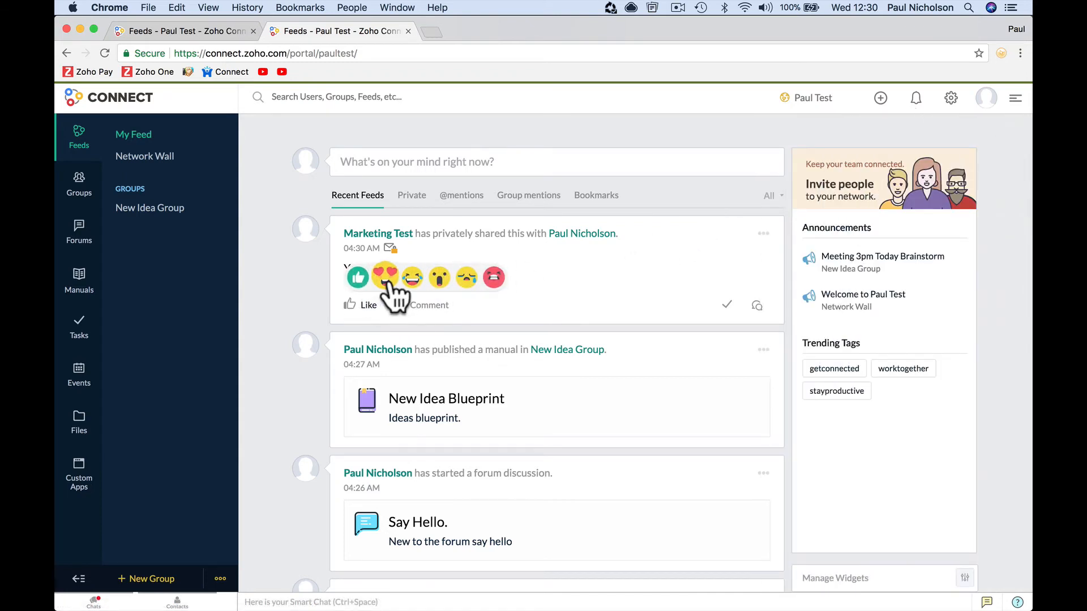
click(412, 279)
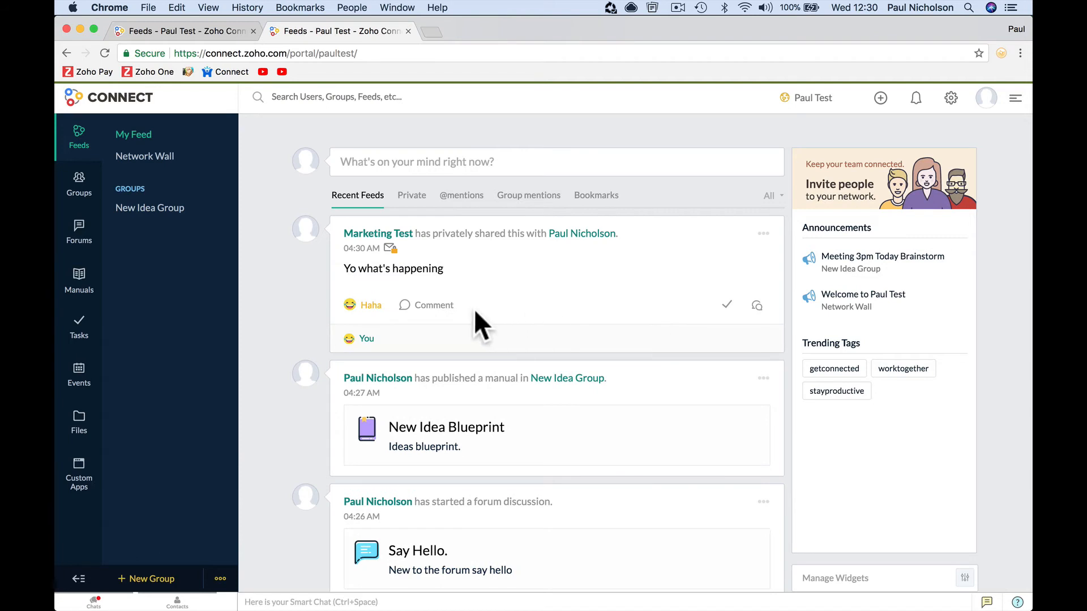
- Post a reply asking about the meeting, like it from the sender's account, then open Company Files
click(430, 305)
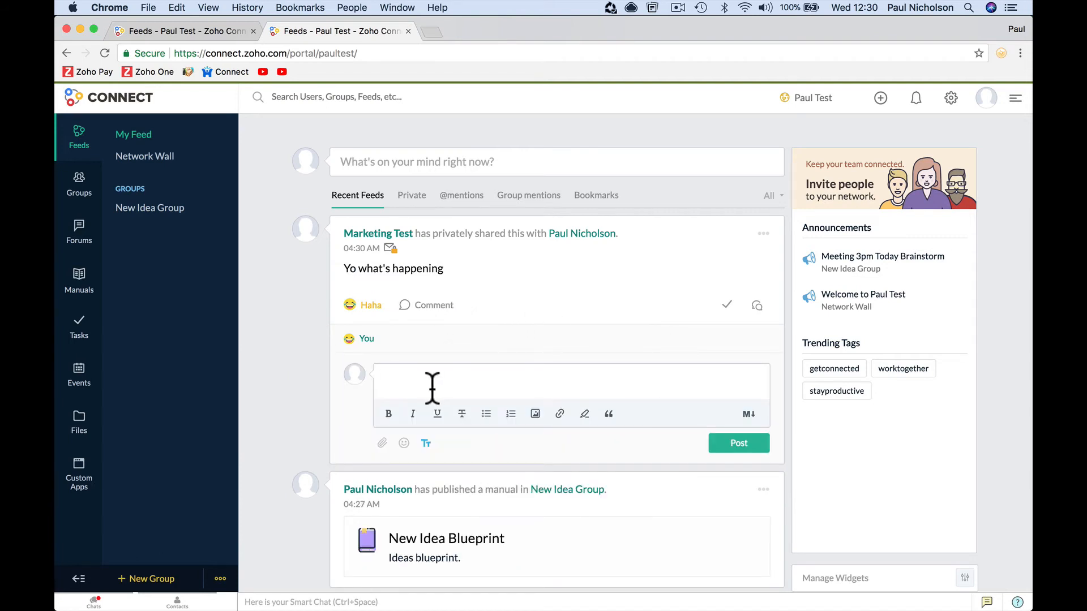
text(A)
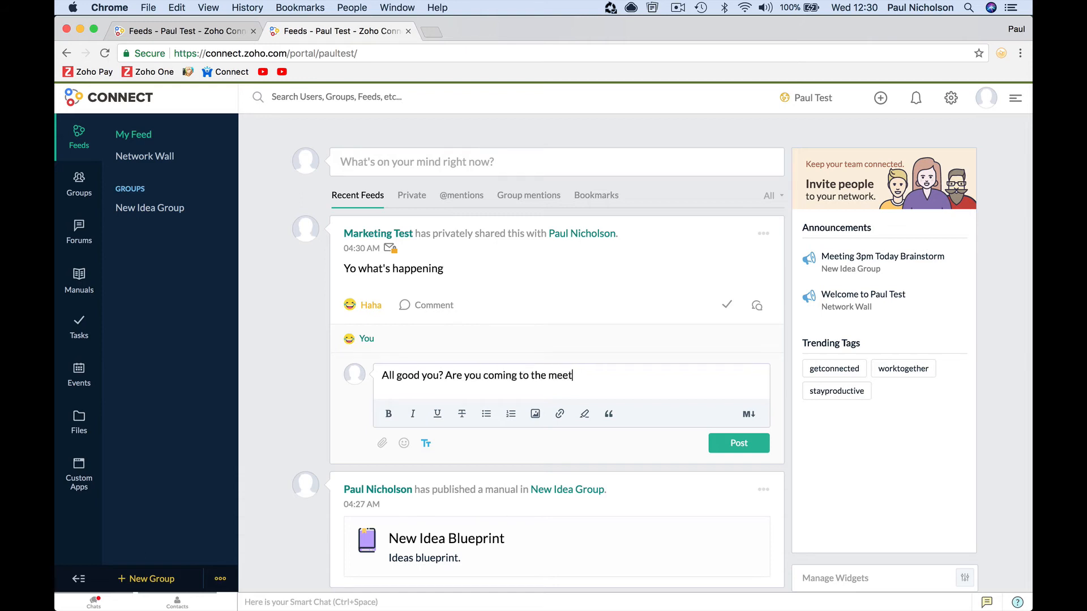
click(719, 444)
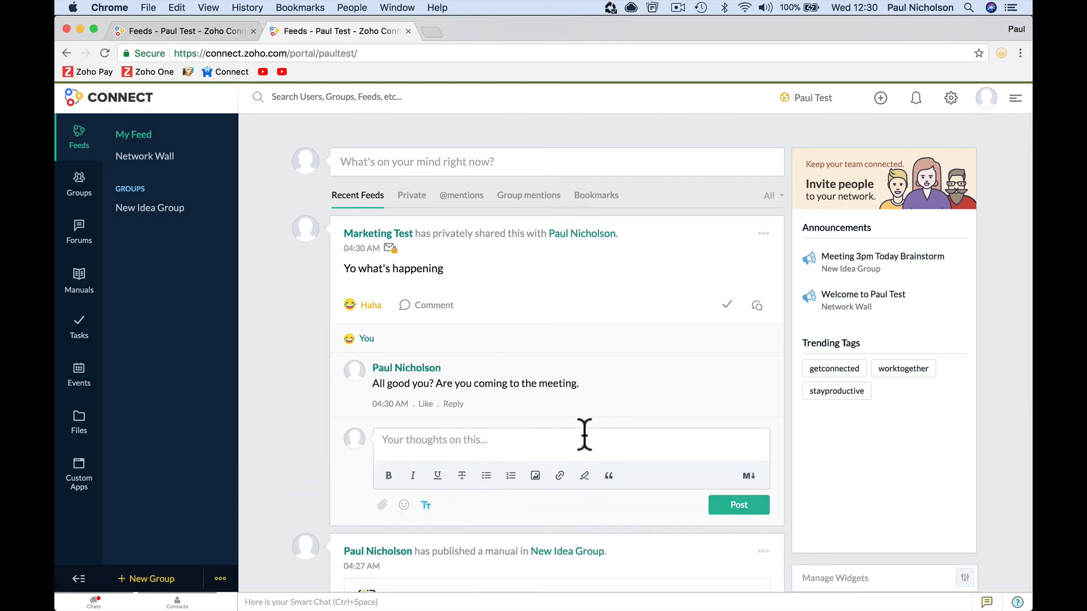
click(371, 591)
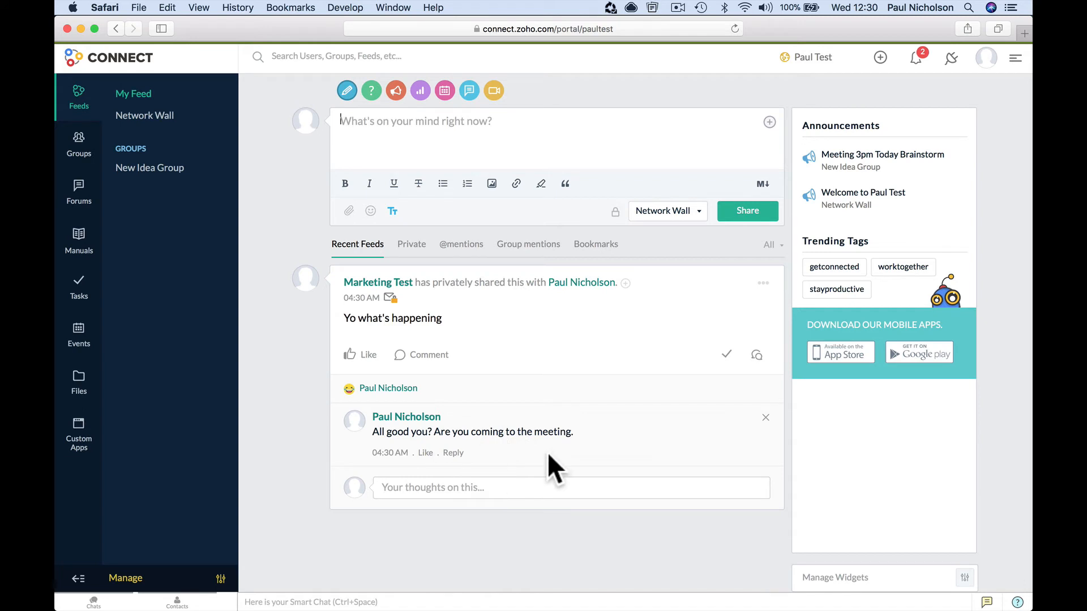
click(429, 453)
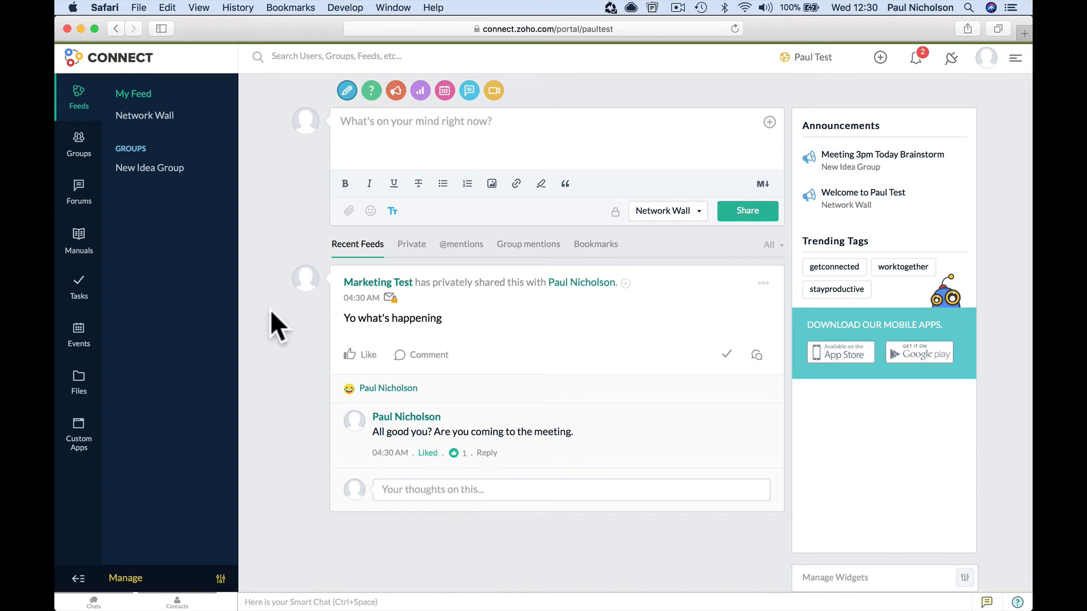
click(82, 385)
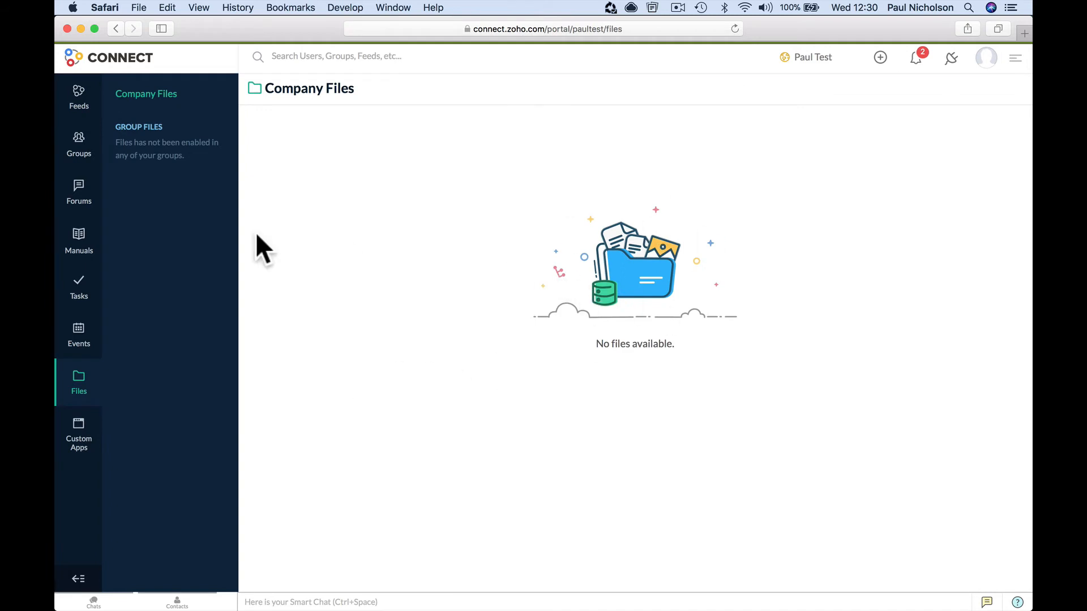
- Browse the Custom Apps, Events, Tasks and Manuals pages
click(82, 437)
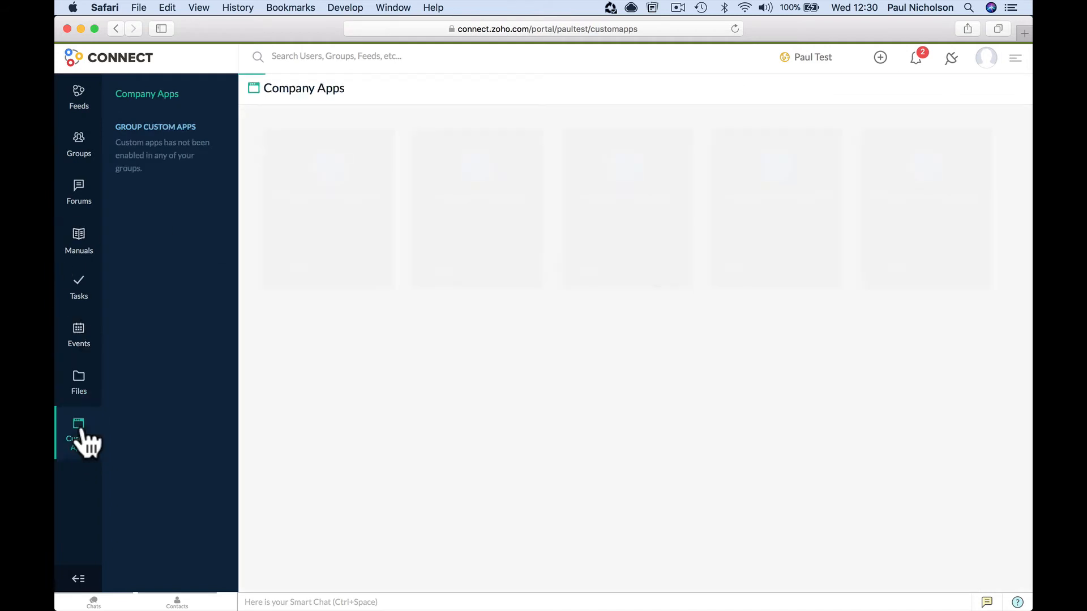
click(79, 331)
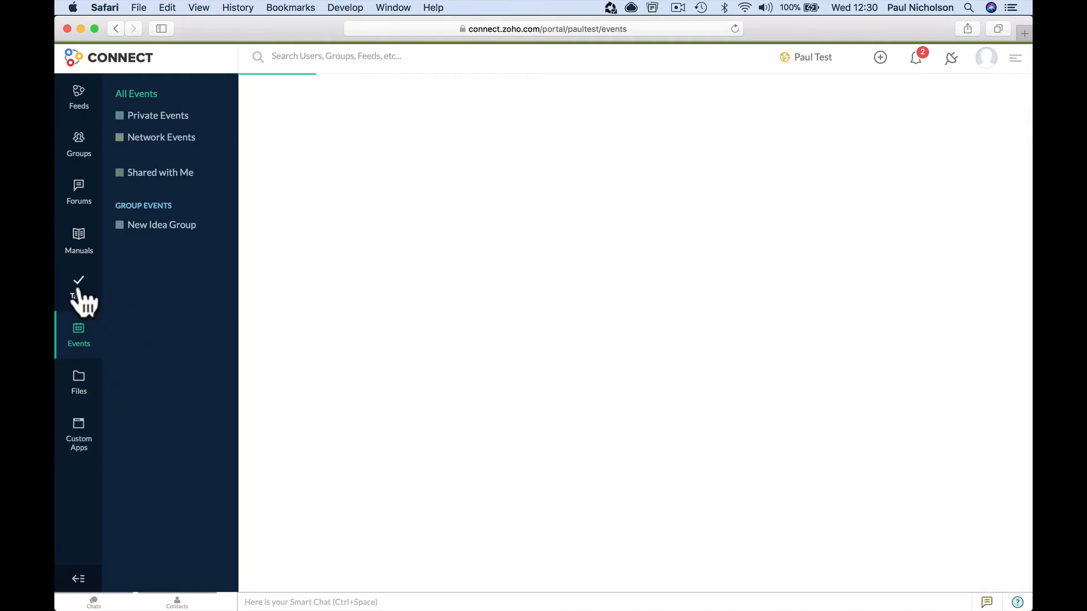
click(79, 283)
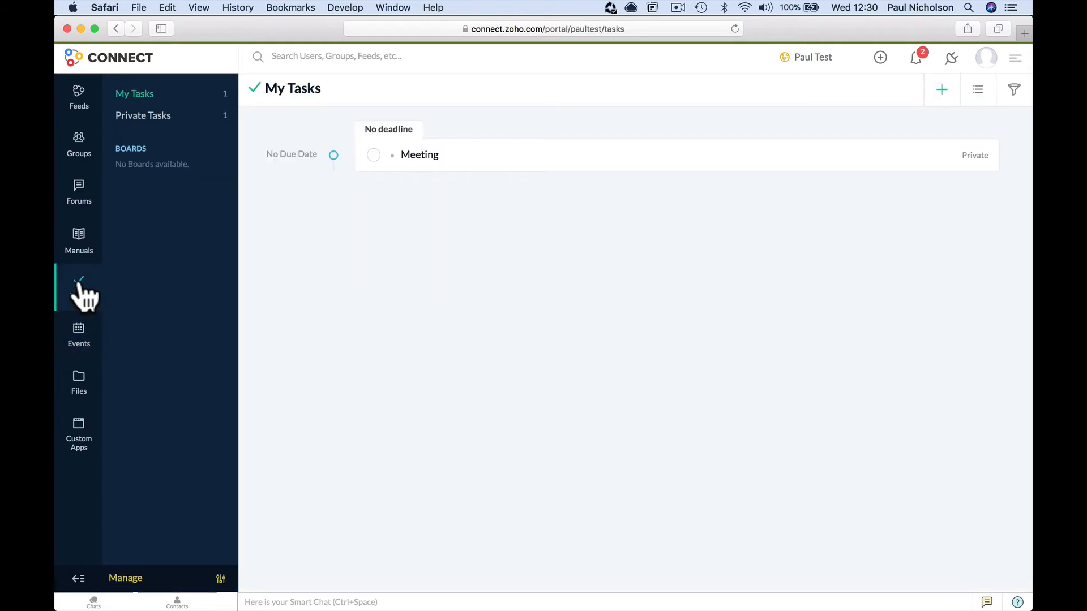
click(81, 246)
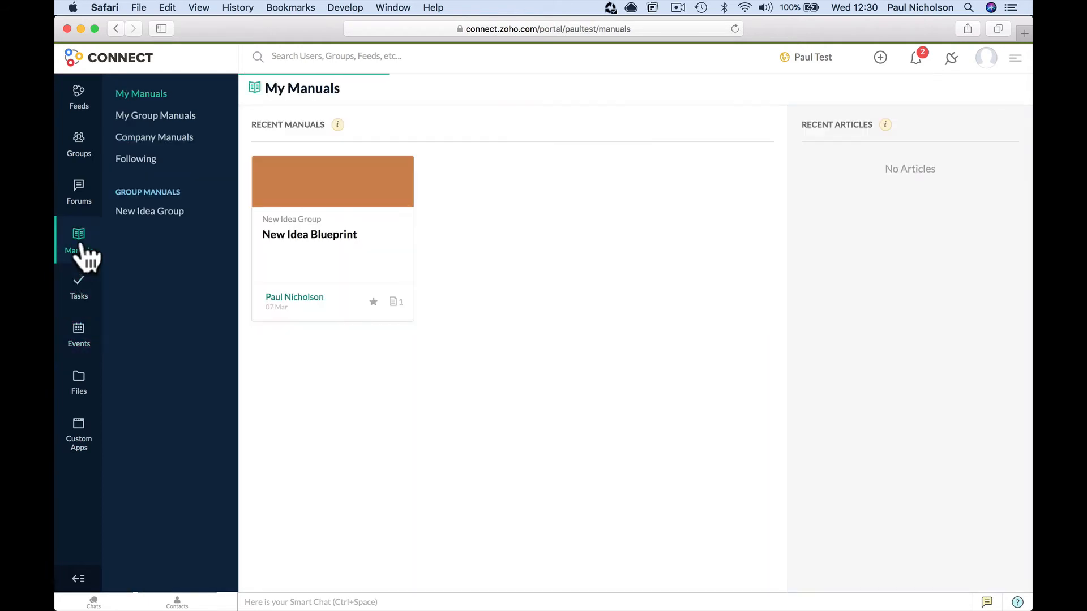
- Open the 'Say Hello.' post from Forums and click into its comment box
click(83, 192)
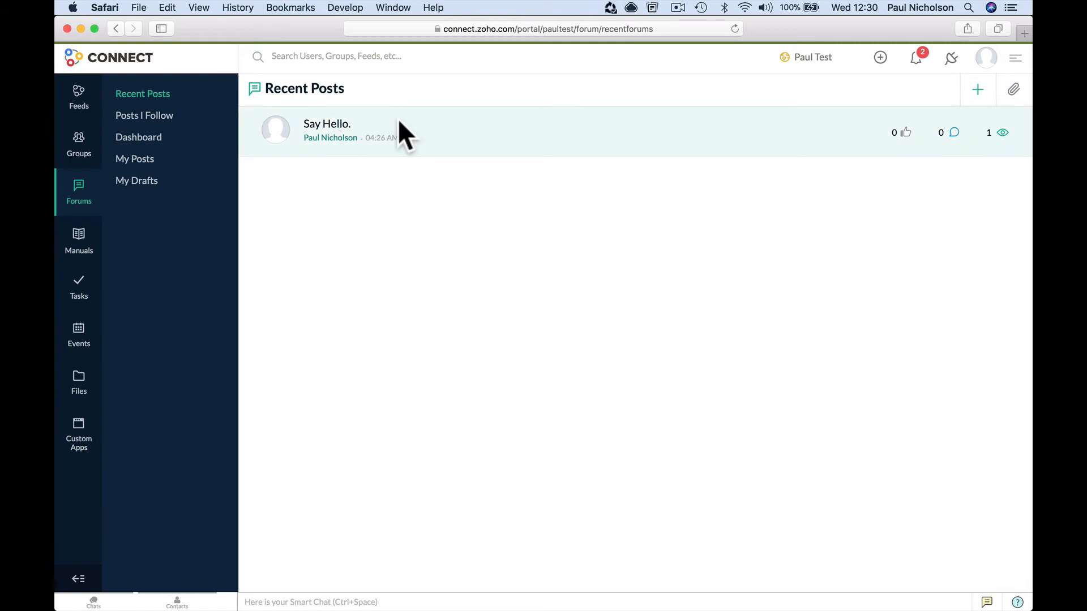
click(343, 130)
click(655, 231)
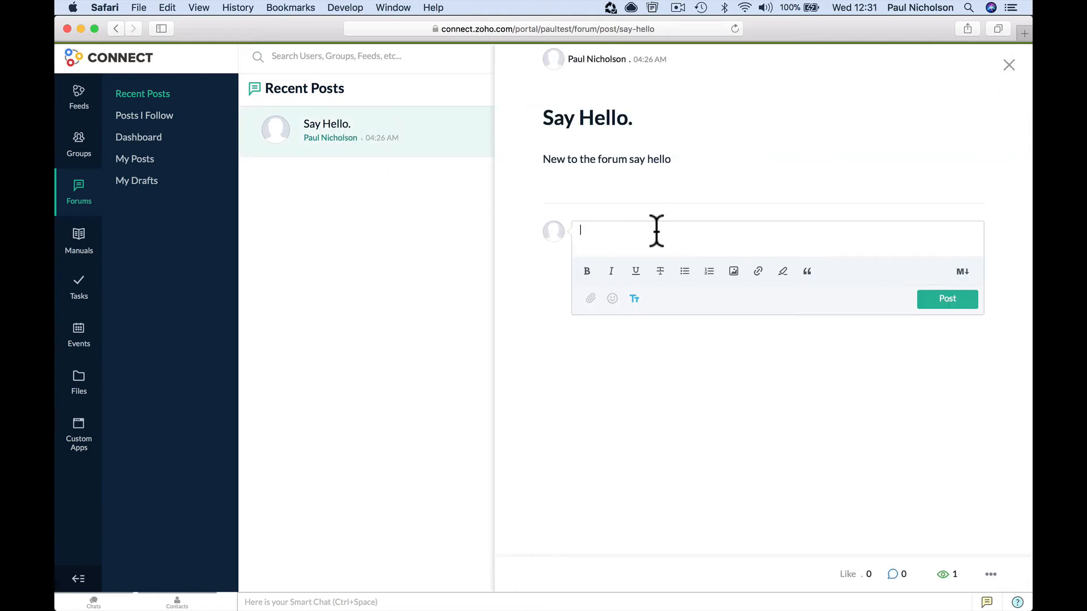
- Post a comment mentioning the admin and saying 'thanks for the forum.', then close the post and open Manuals
text(He)
text(P)
click(679, 256)
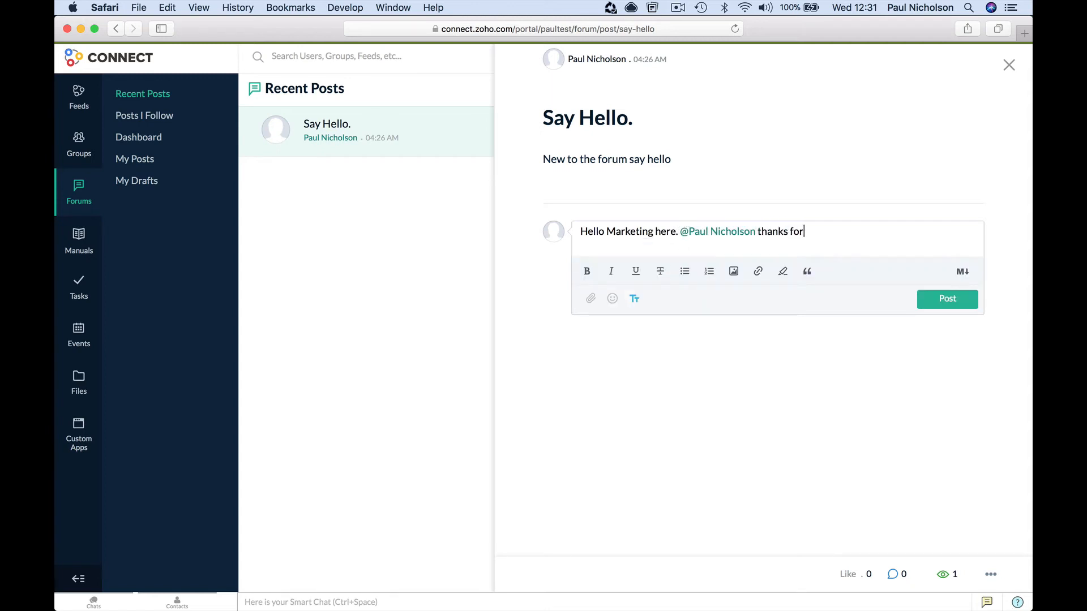
text(thanks for the forum.)
click(934, 300)
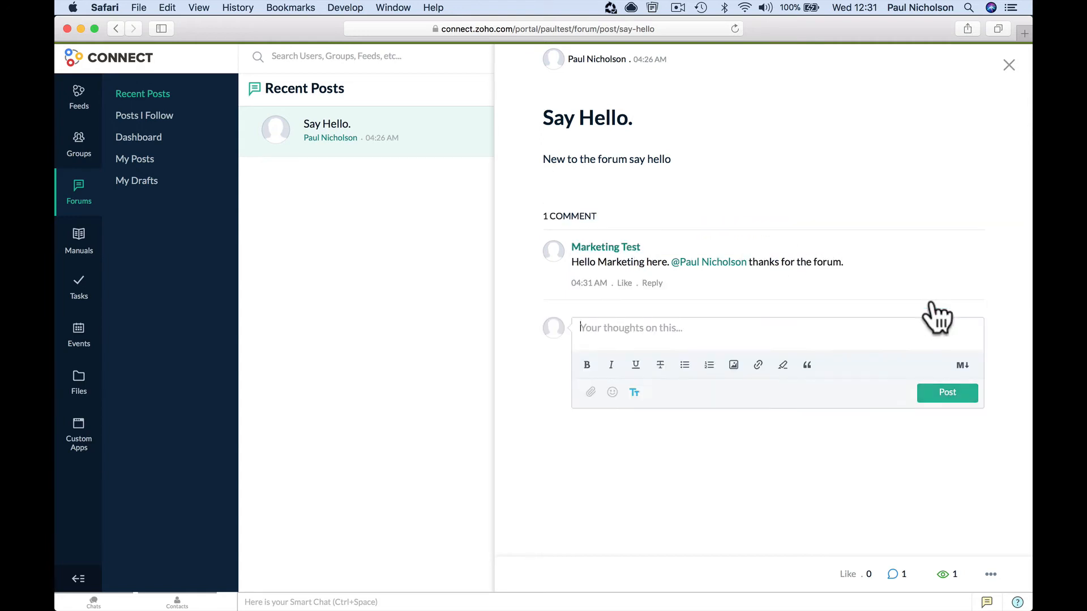
click(1009, 66)
click(80, 258)
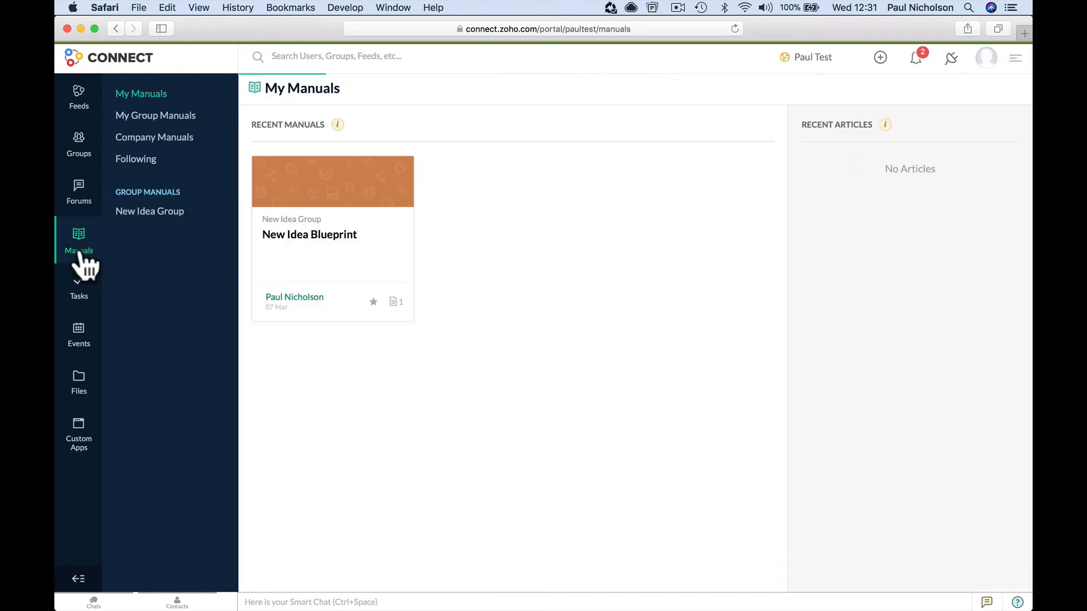
- View the New Idea Group manuals and My Tasks, try a new board task, then switch to the admin's window
click(150, 213)
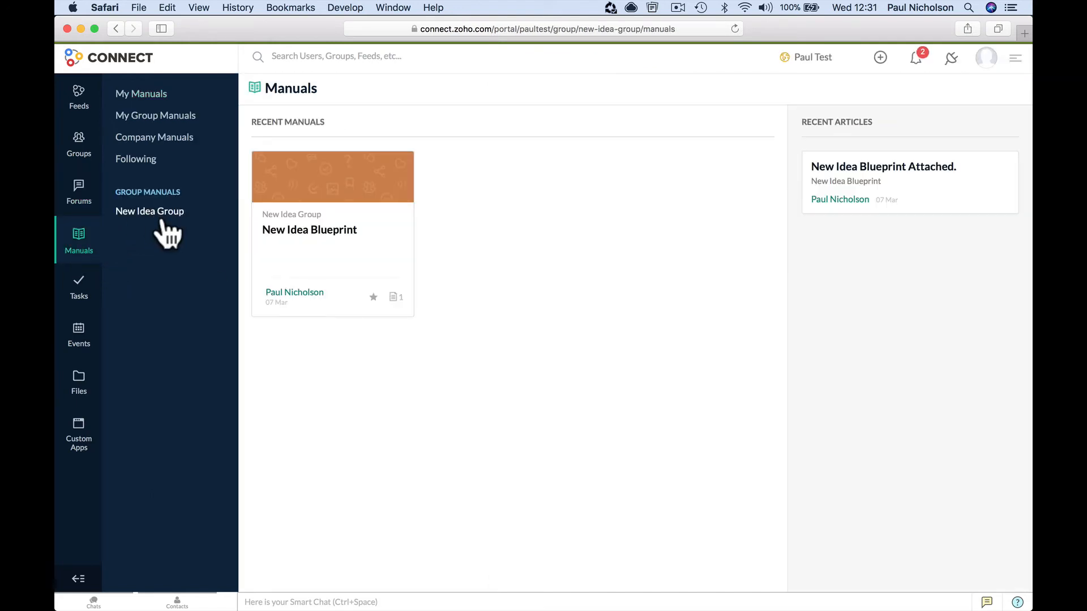
click(86, 290)
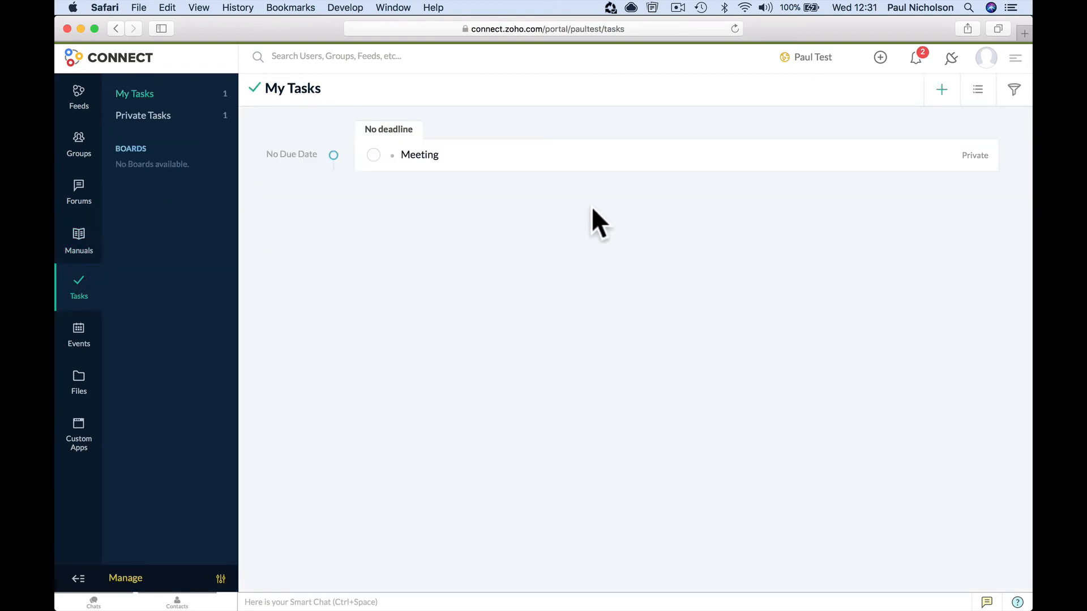
click(940, 90)
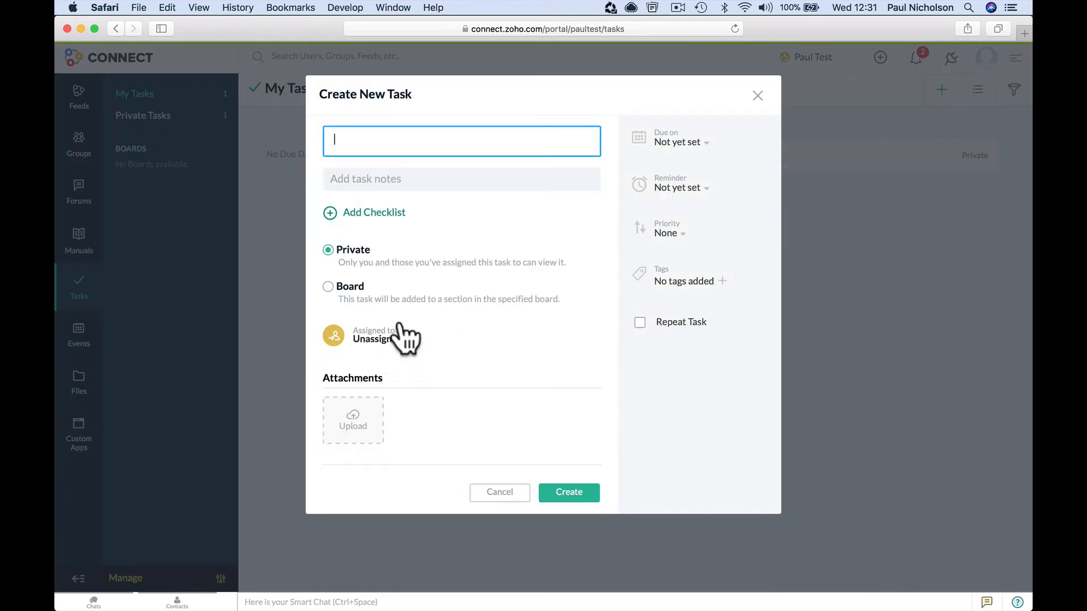
click(328, 287)
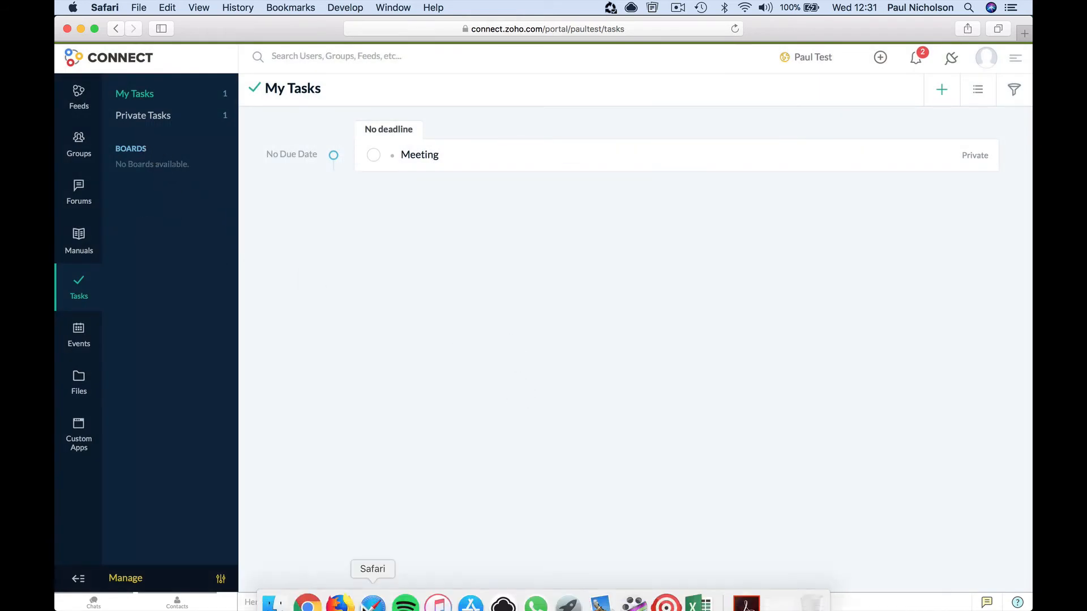
click(305, 597)
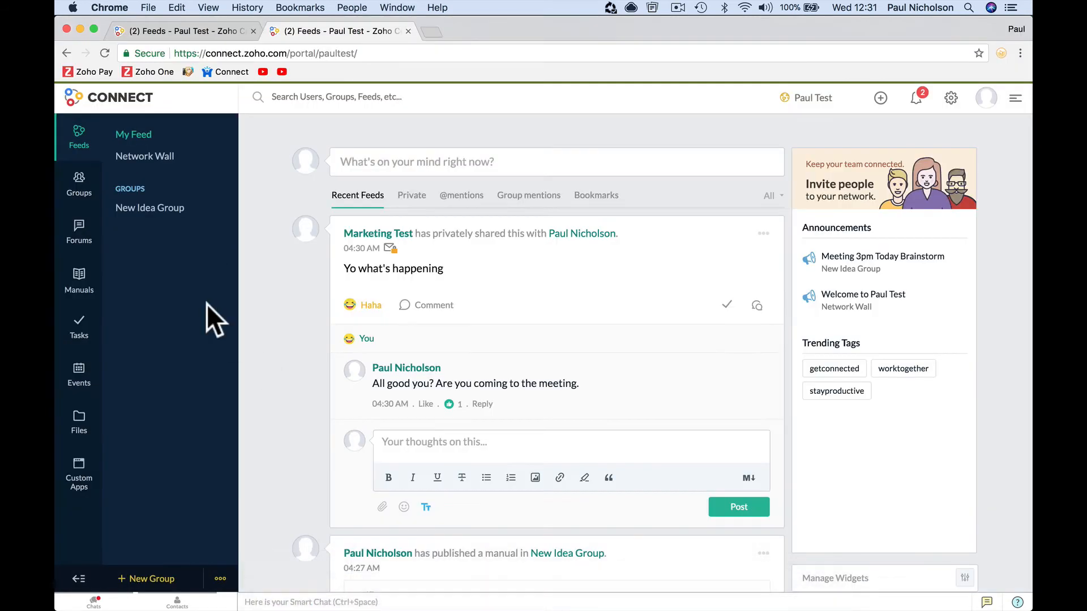
- Draft the board task 'Ideas Follow Up Boar', search boards for 'Ide', then cancel without creating it
click(80, 325)
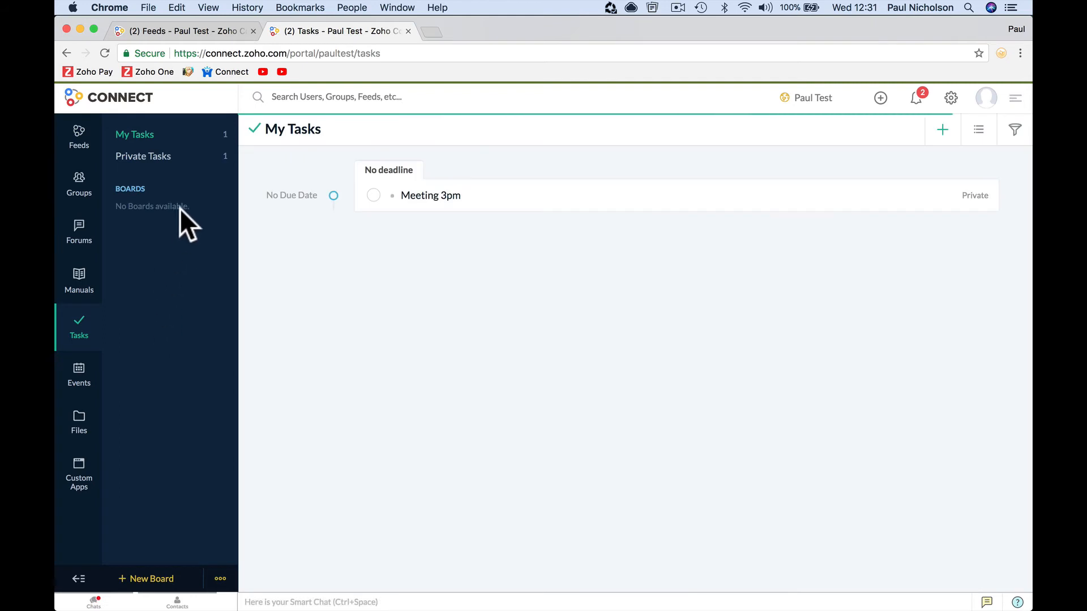
click(933, 137)
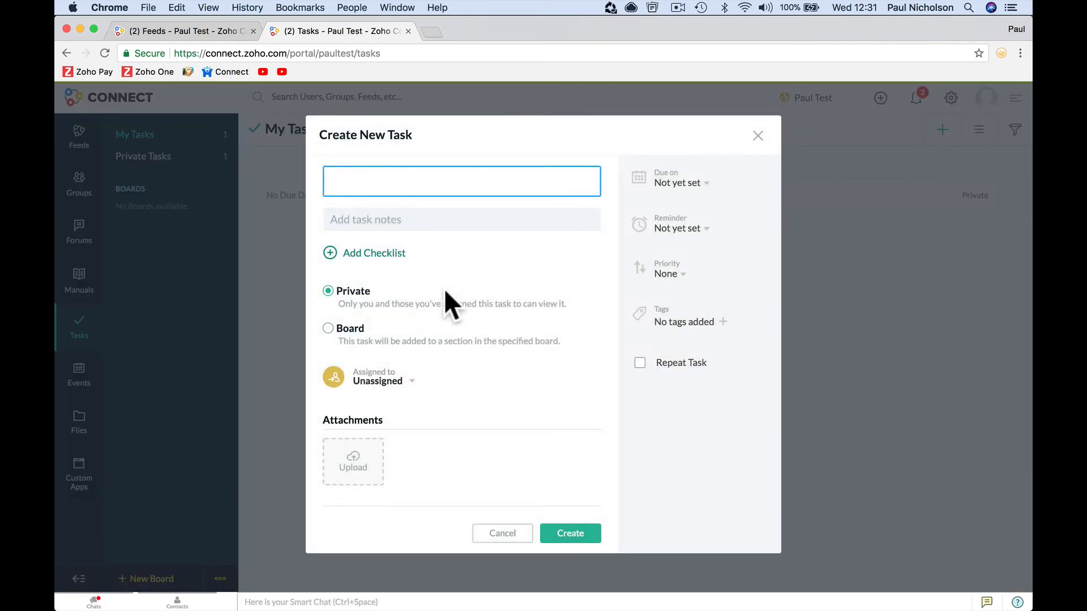
click(348, 328)
click(405, 186)
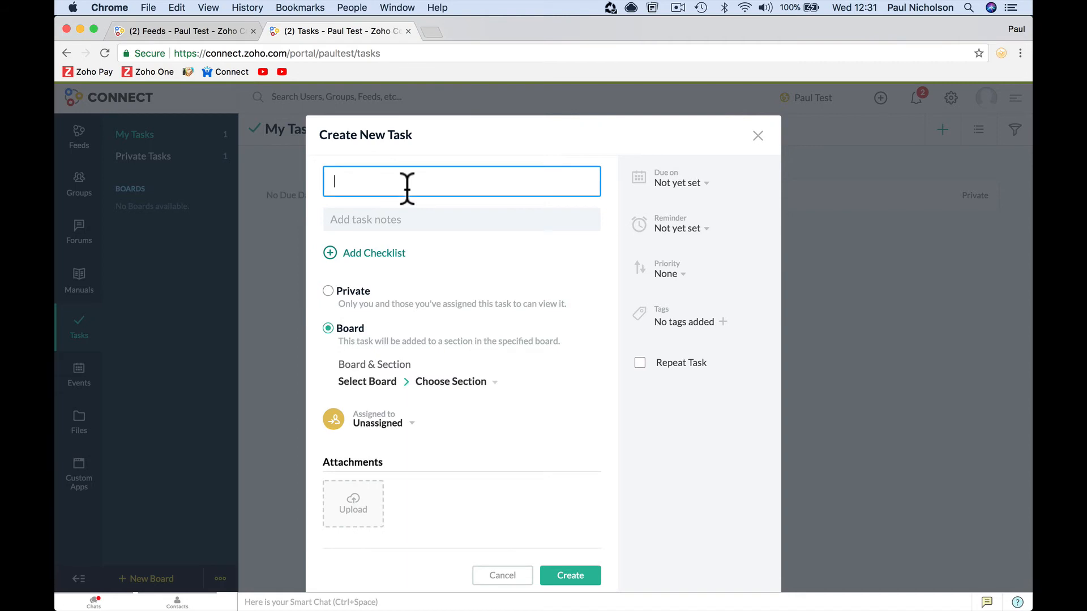
text(Ideas Follow Up)
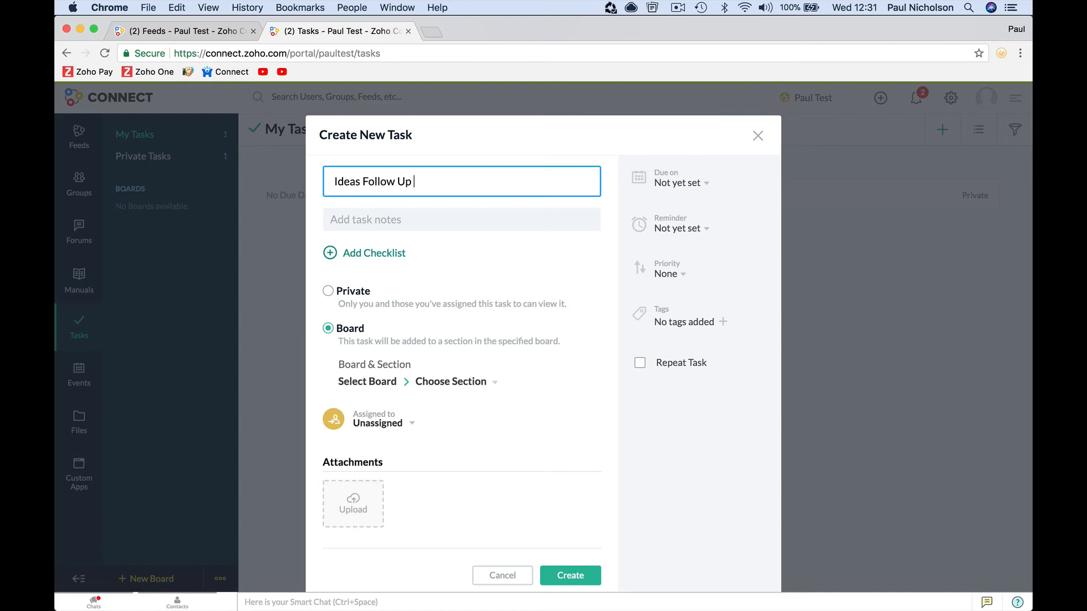
text( Board)
click(479, 387)
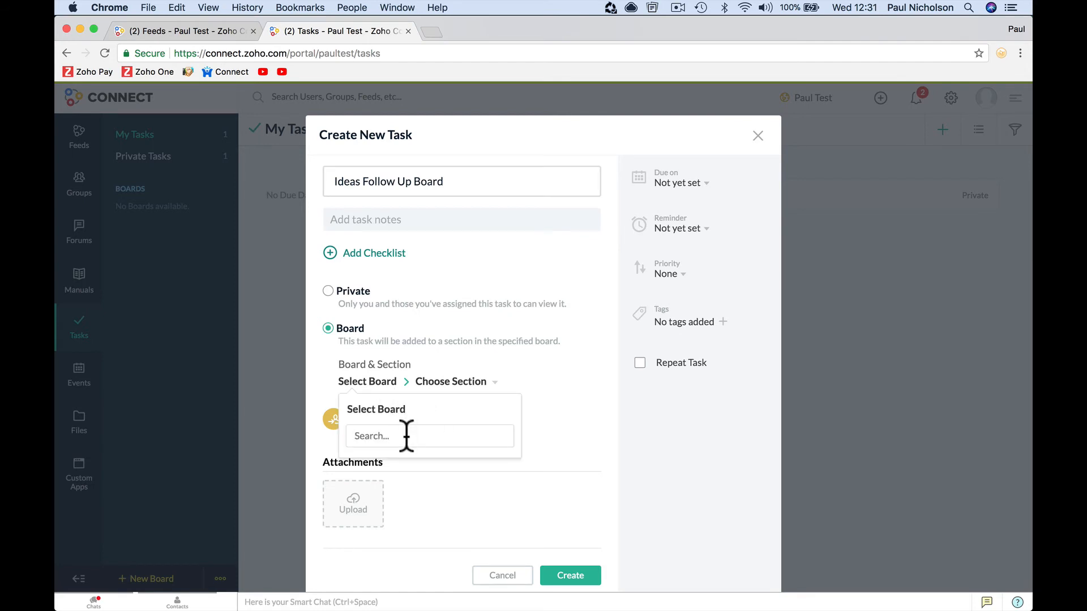
text(Ideas)
click(553, 419)
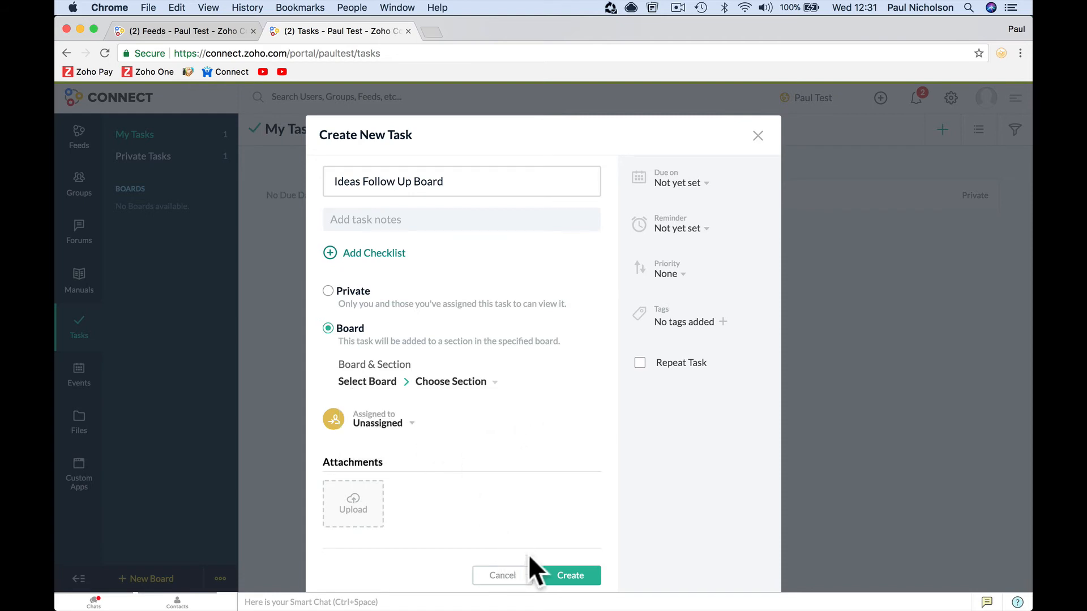
click(498, 576)
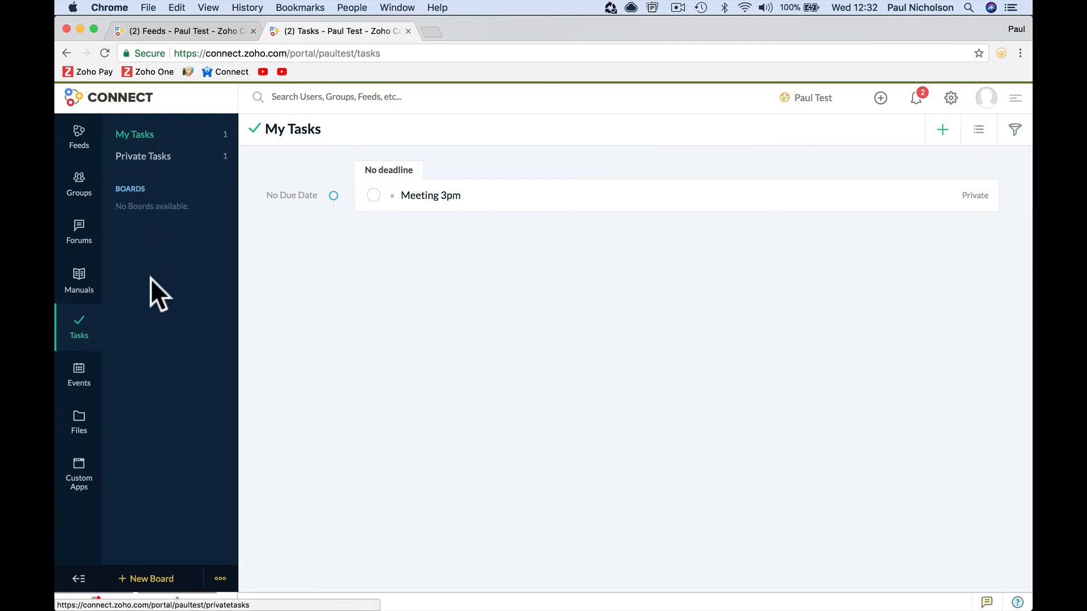
right_click(73, 318)
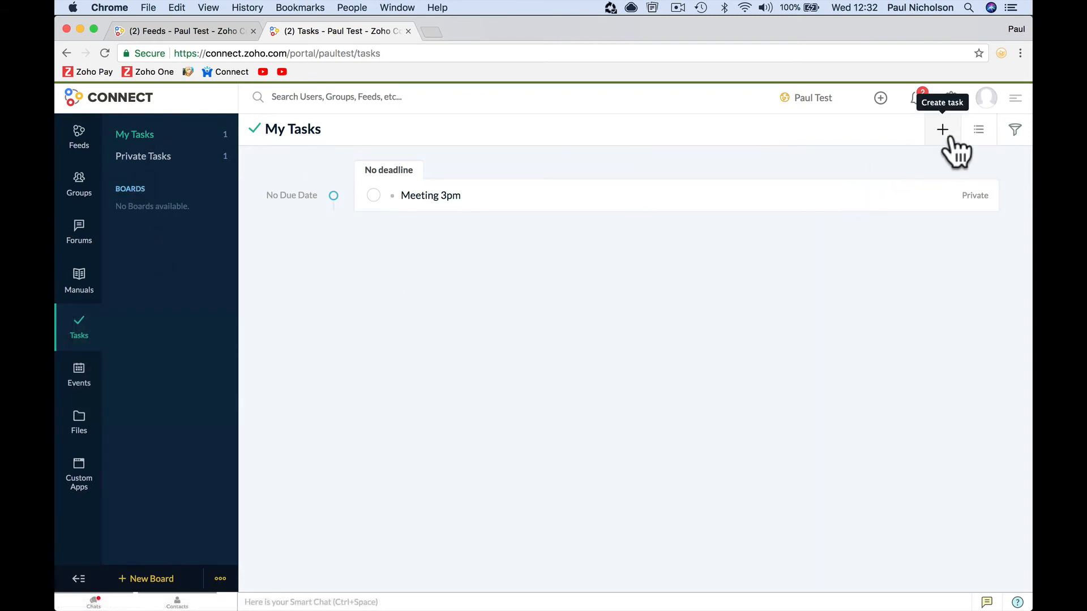
- Try the new task form, the list/calendar view options and the task filters
click(943, 131)
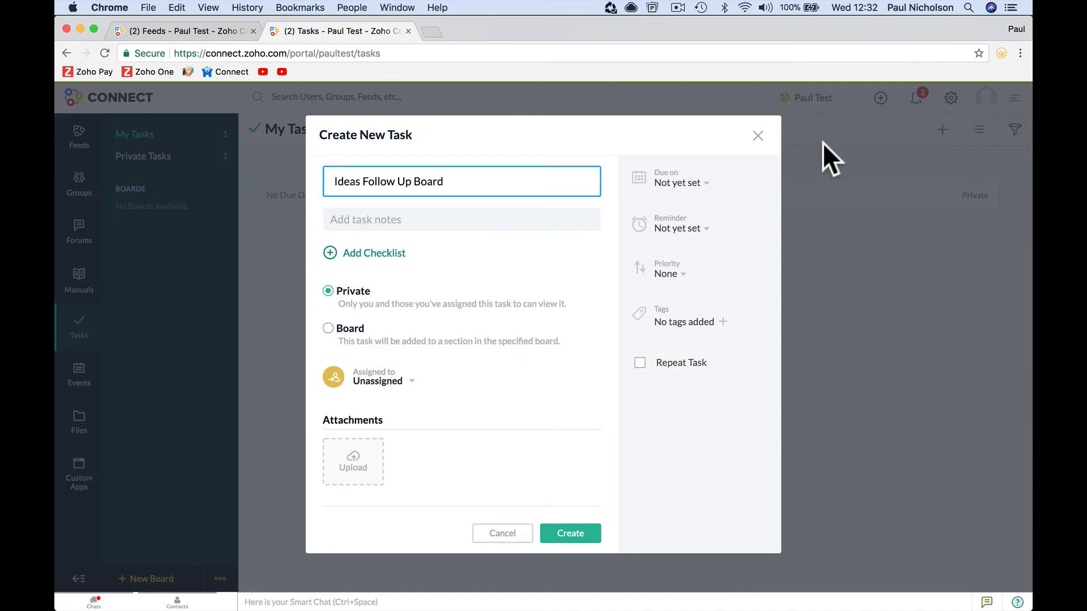
click(759, 136)
click(992, 136)
click(1016, 132)
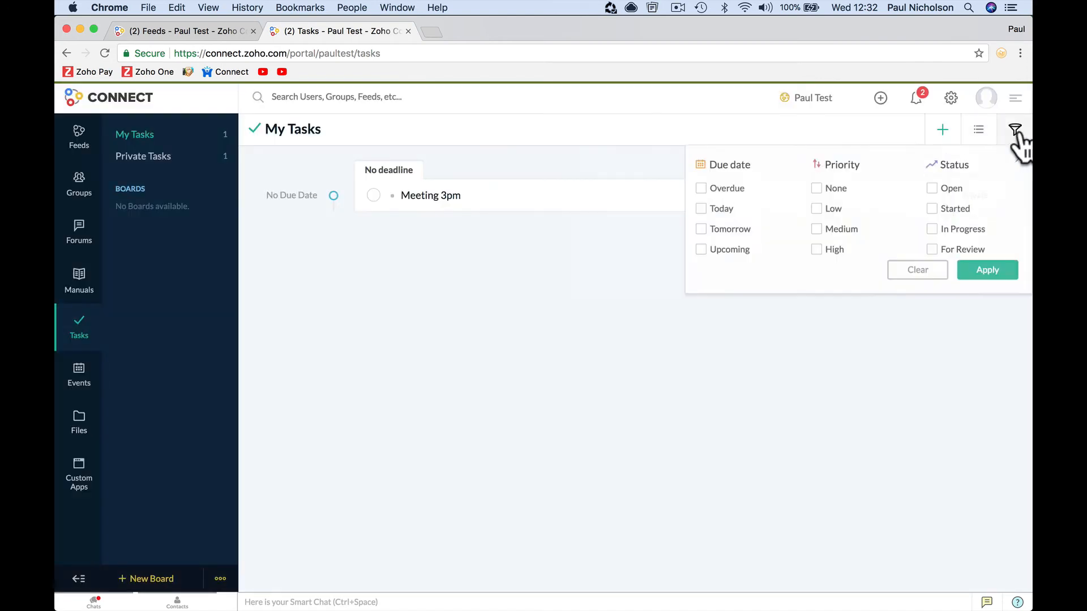
click(930, 265)
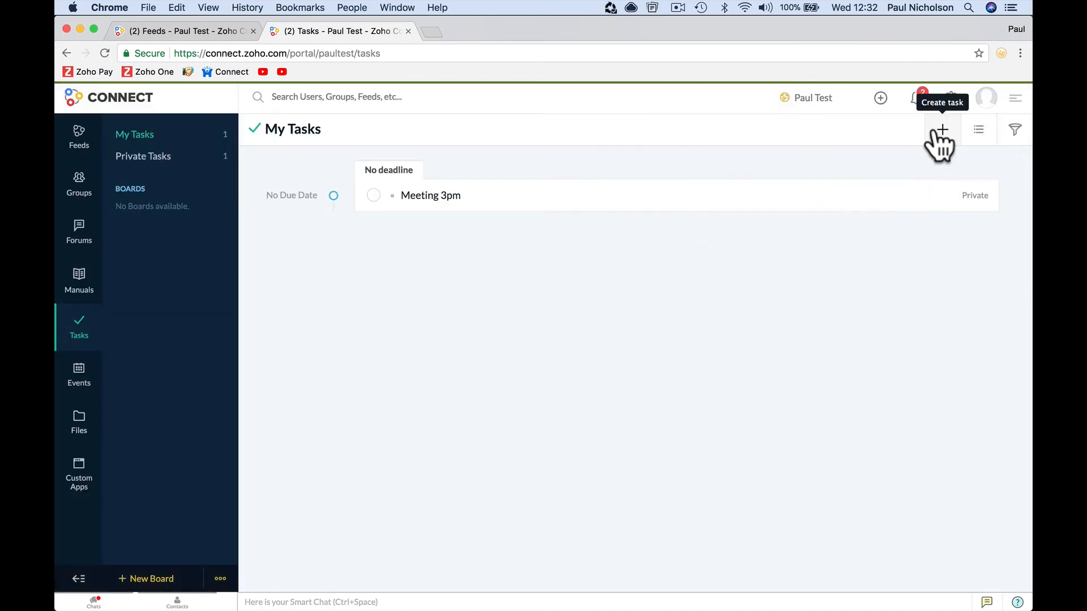
- Start a new task with checklist items 'Ide', 'previous meeting', 'minuted' and 'coffee order'
click(938, 131)
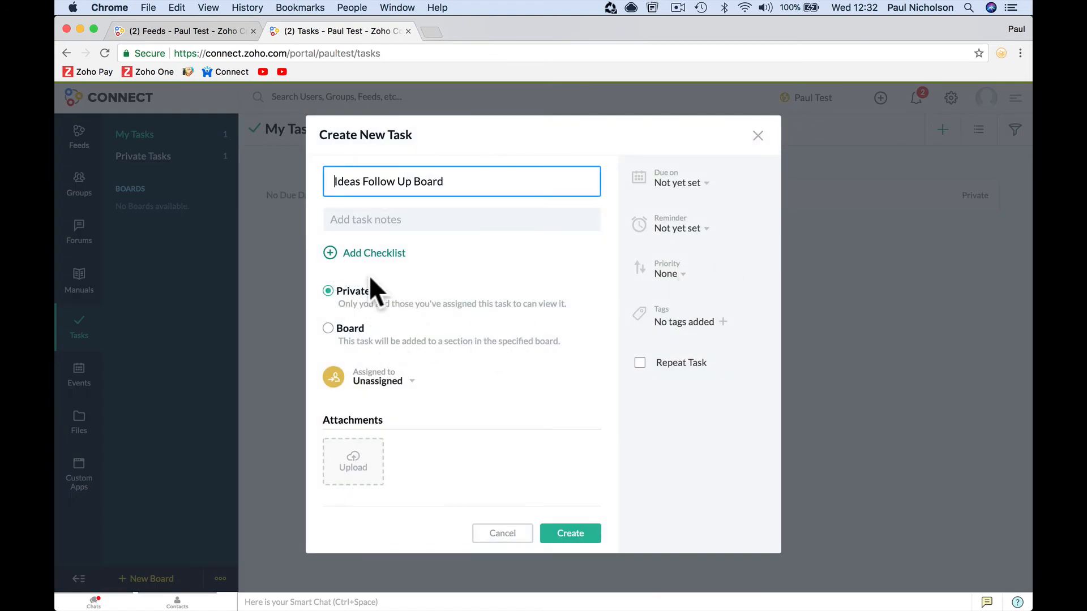
click(359, 255)
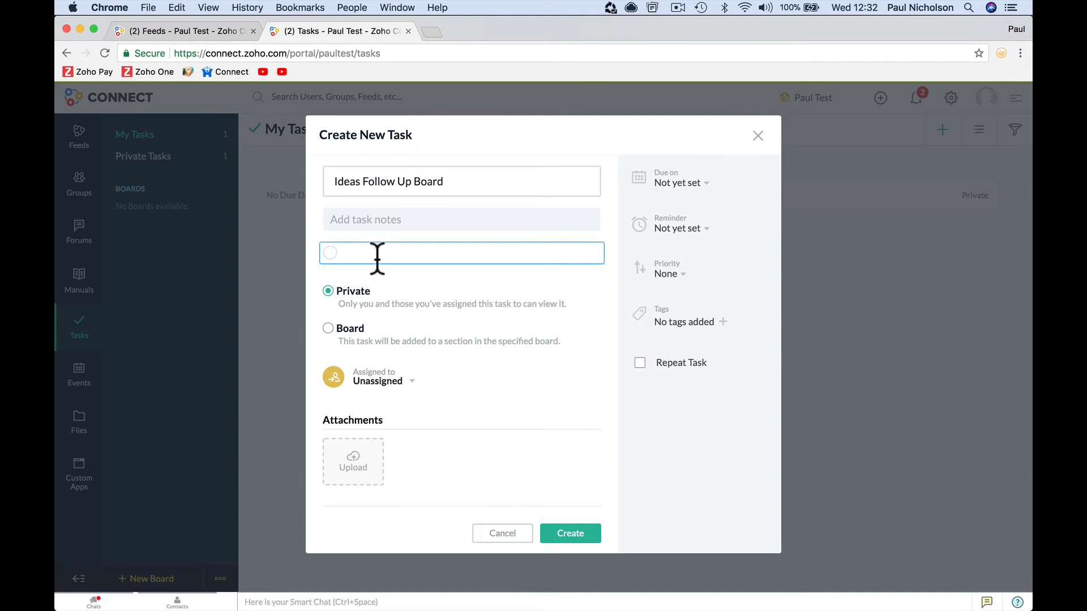
text(Idead)
key(Return)
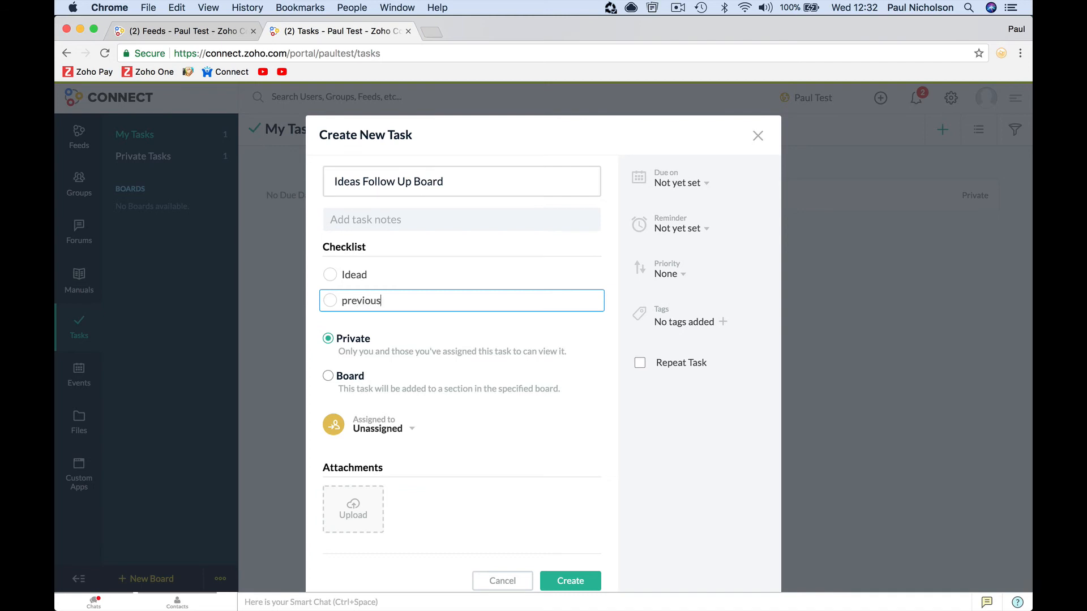
text(previous meeting)
key(Return)
text(minuted)
key(Return)
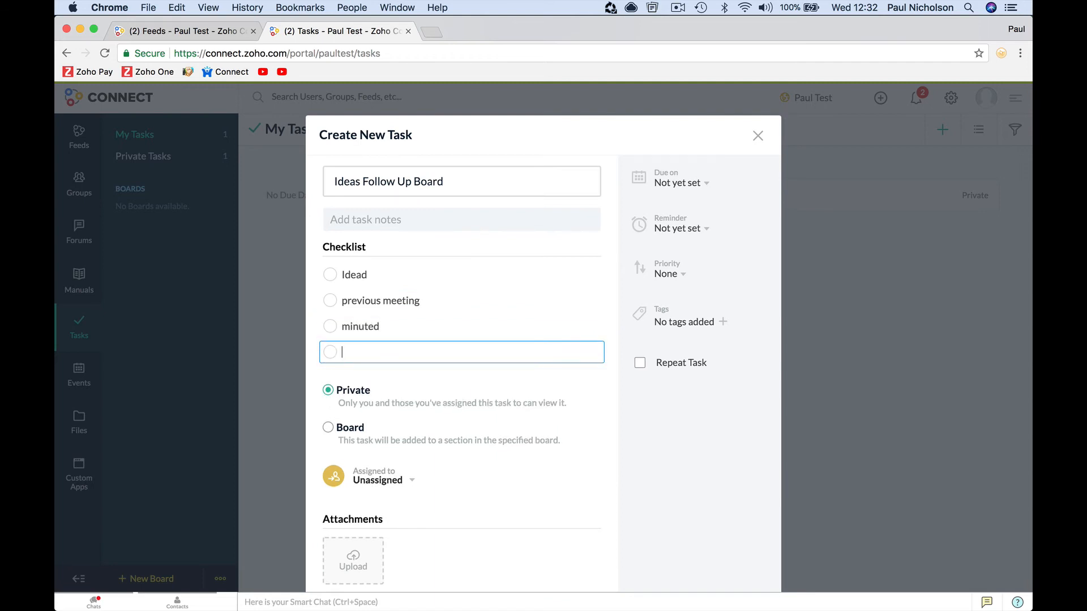
text(coffee order)
key(Return)
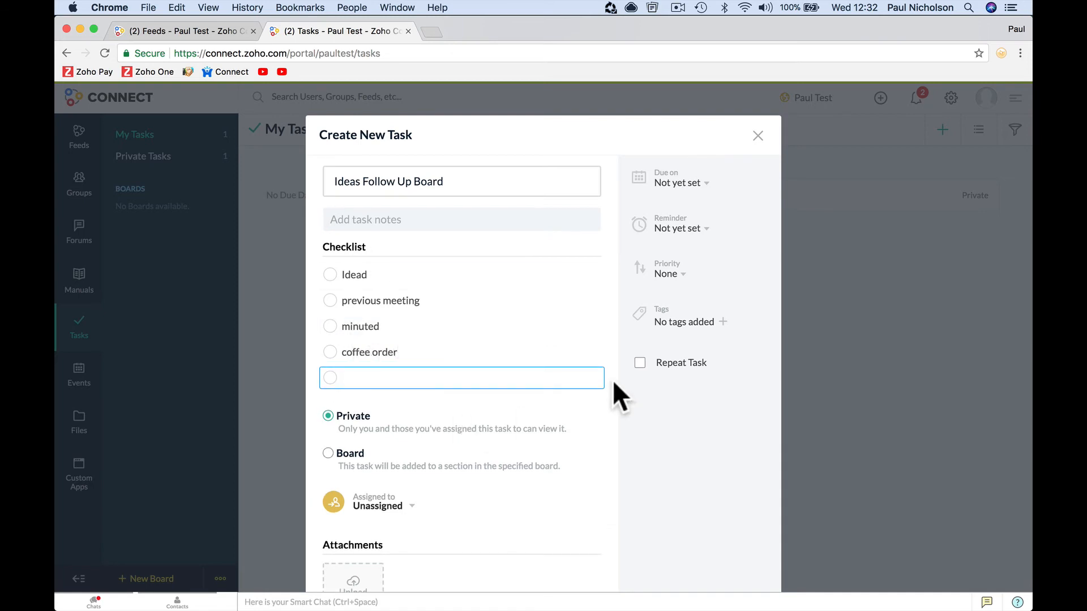
- Create the Ideas Follow Up Board task, mark it completed and close its details
scroll(602, 423, down, 3)
click(571, 524)
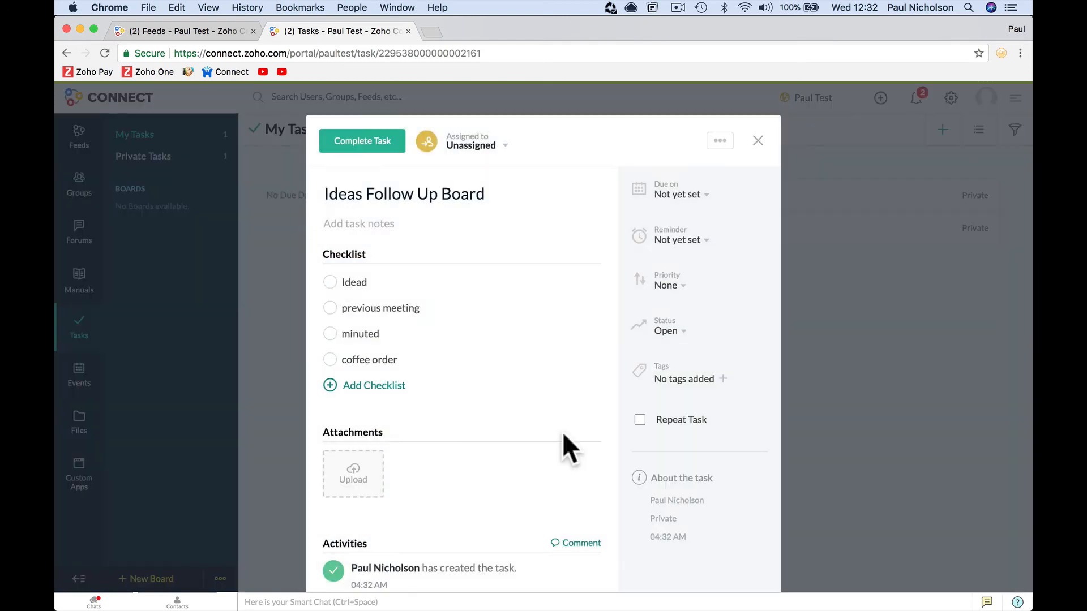
click(385, 143)
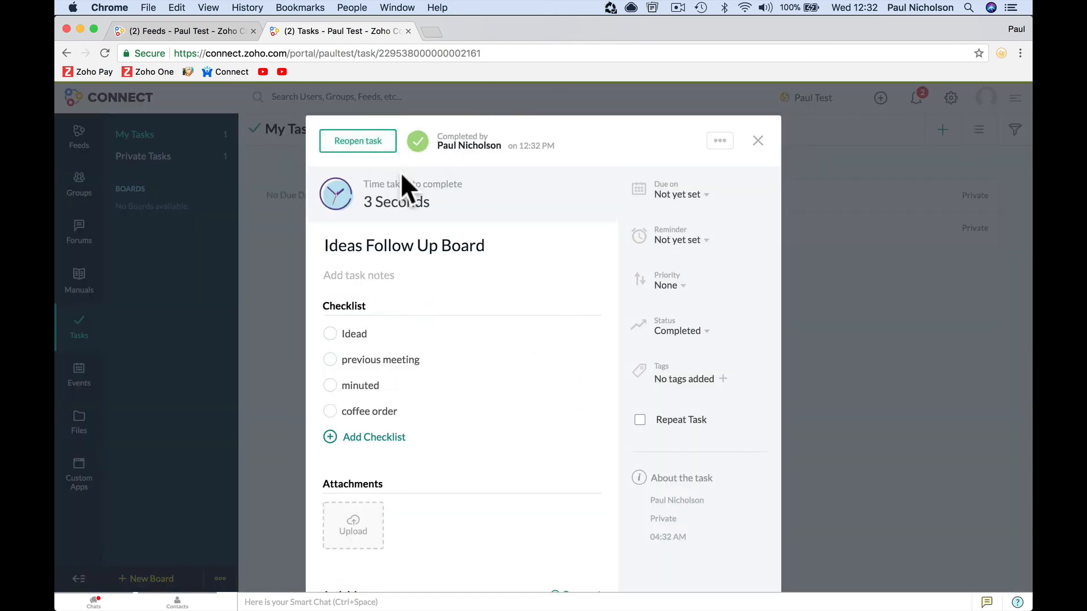
click(758, 141)
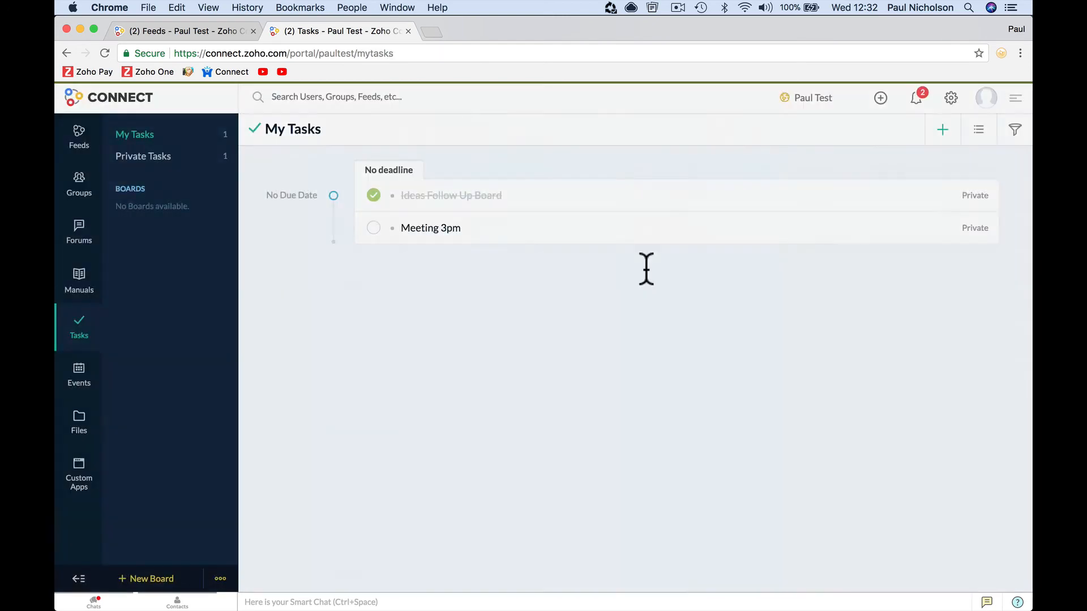
- Check notifications and glance at the Events page before returning to My Tasks
click(909, 96)
click(917, 101)
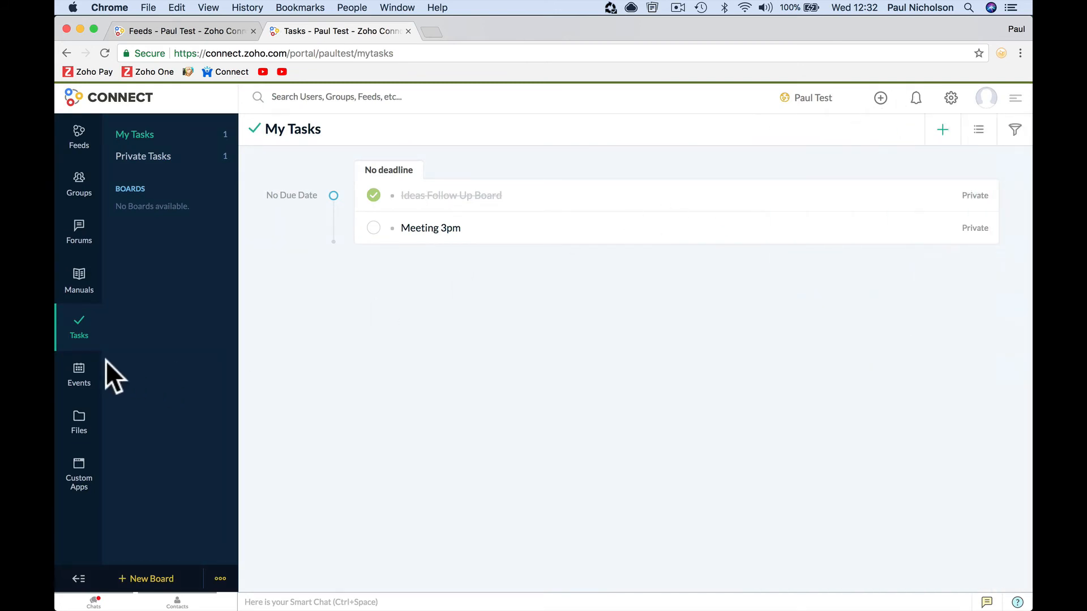
click(79, 379)
click(82, 334)
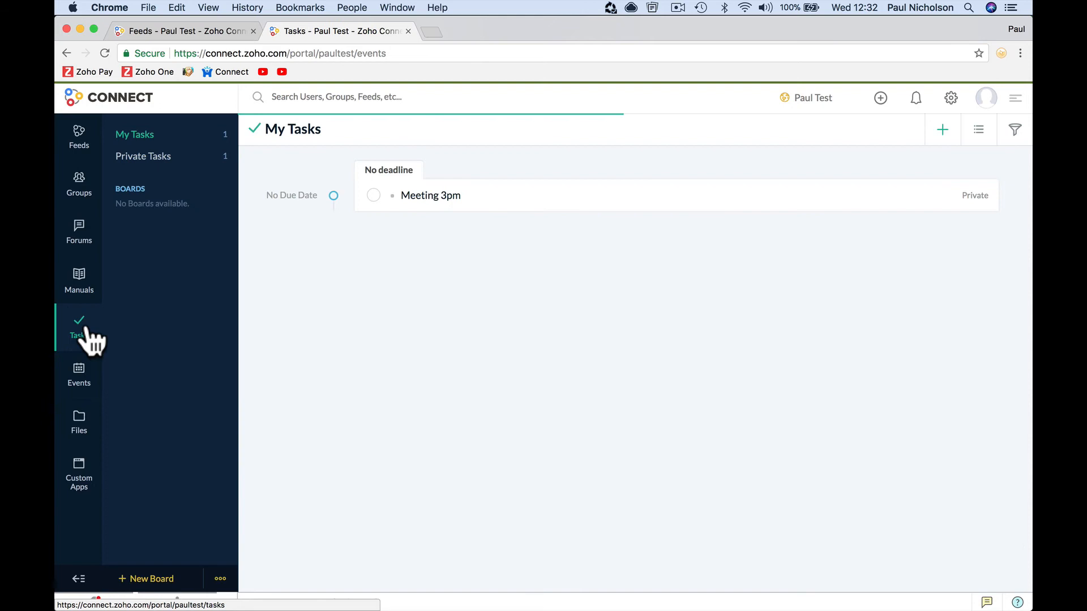
double_click(138, 186)
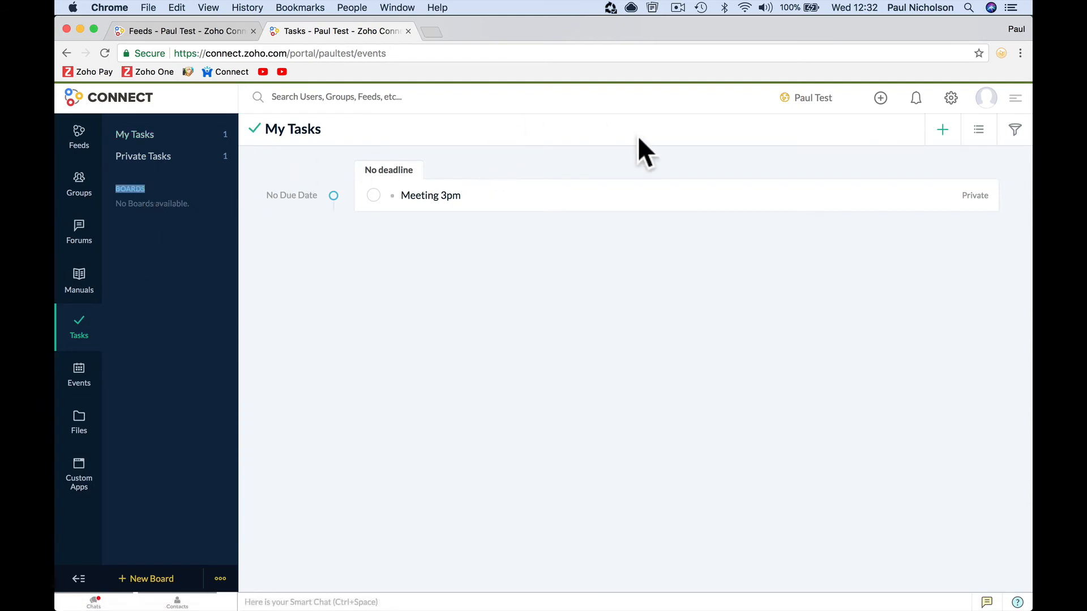
- Open and close a new task form, then go to My Networks from the profile panel
click(881, 99)
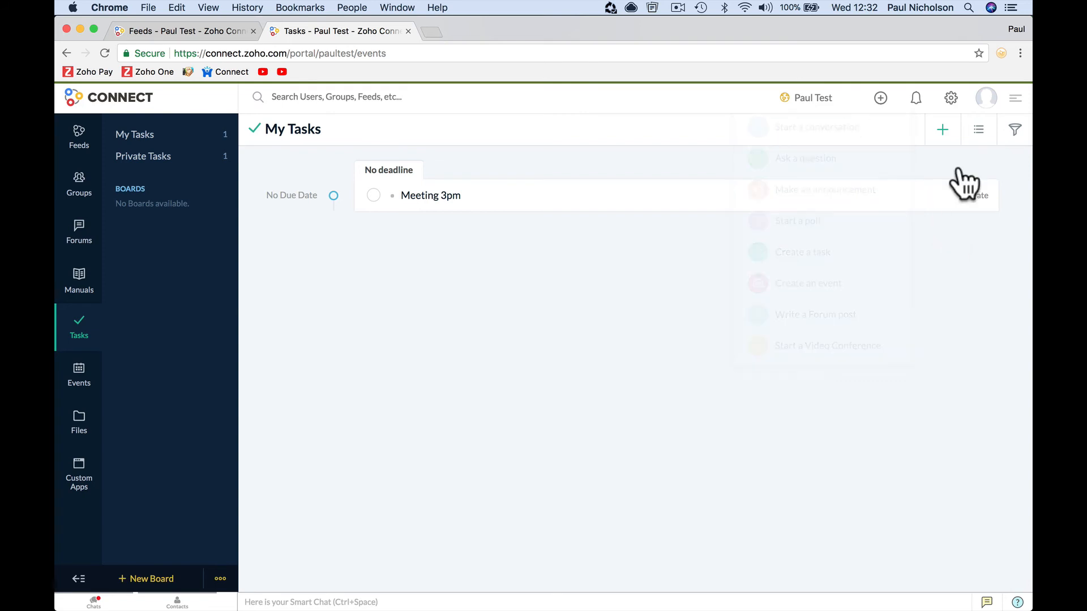
click(944, 130)
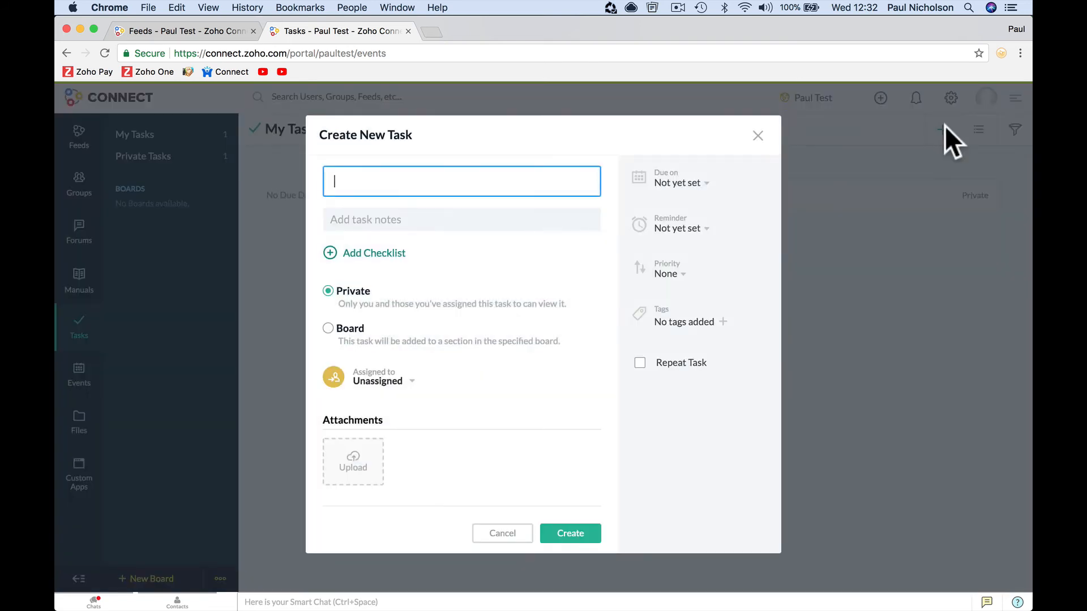
click(758, 136)
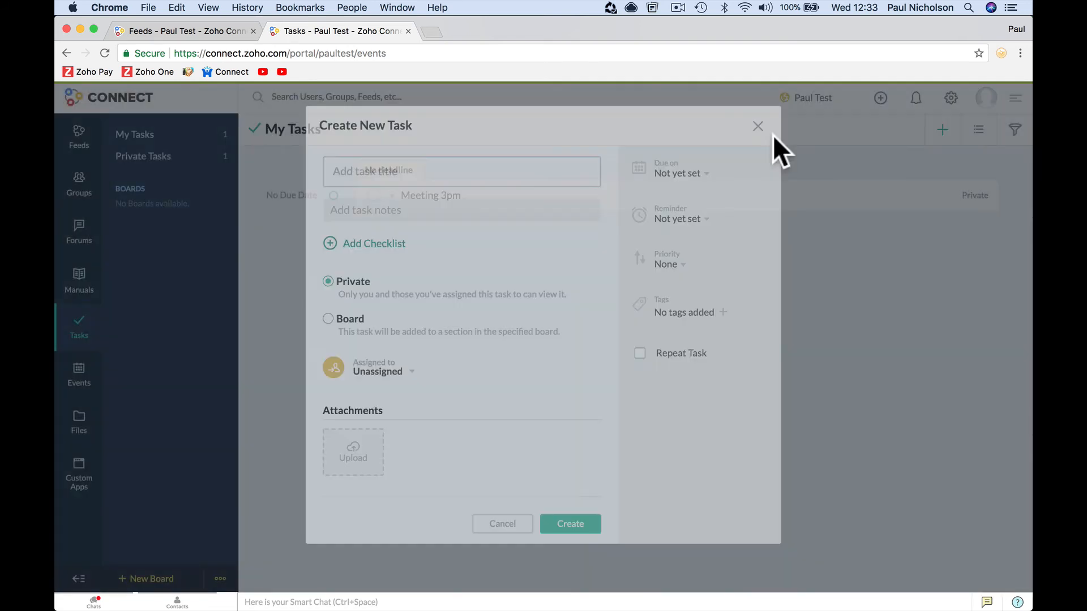
click(986, 100)
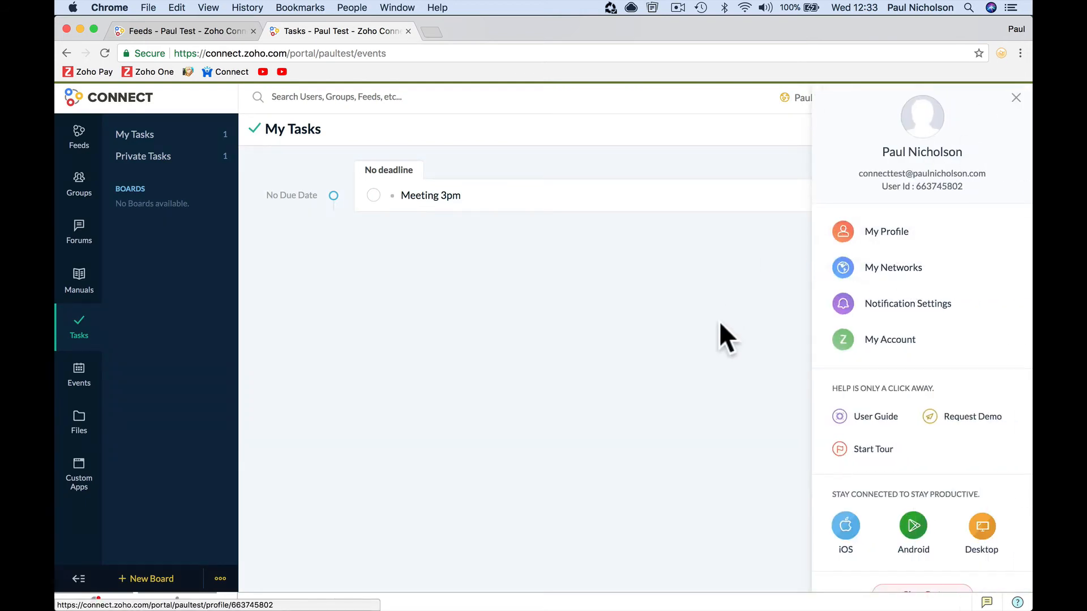
click(860, 272)
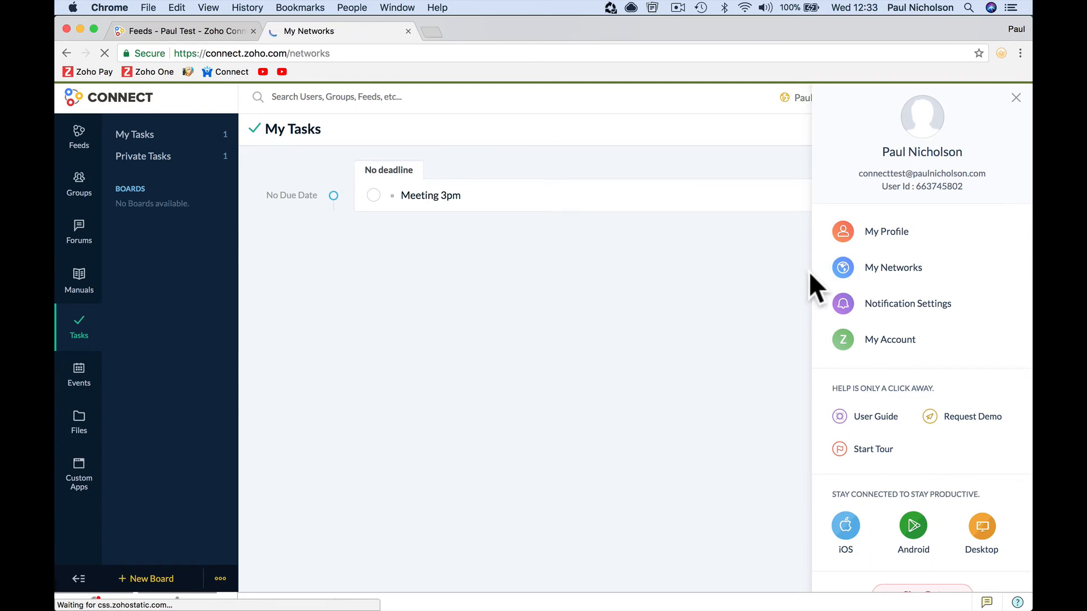
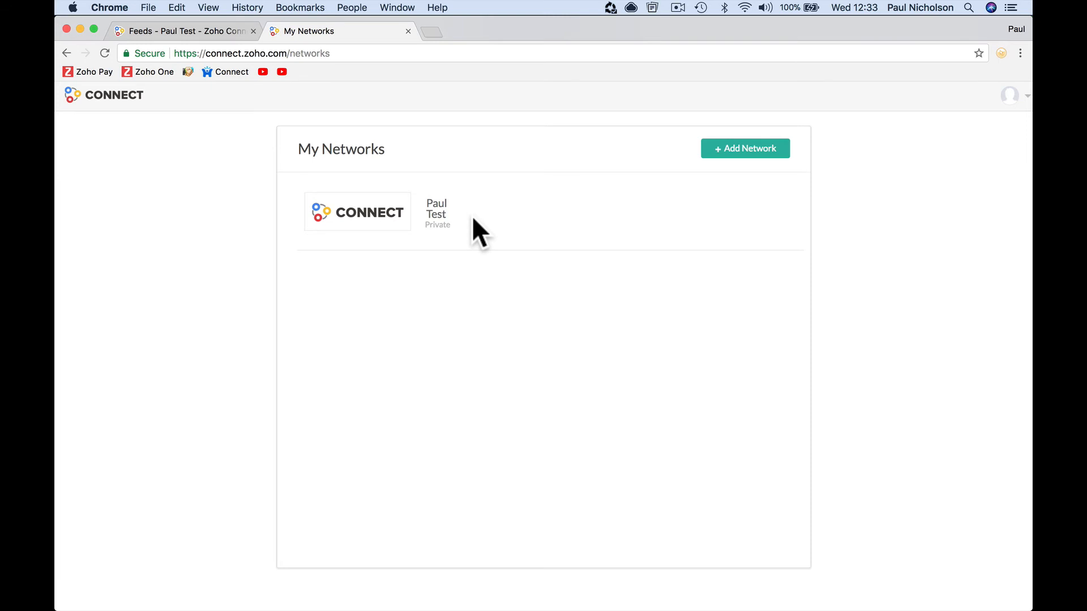
- Close the My Networks tab and browse the Manuals, Forums, Tasks and Events pages
click(408, 31)
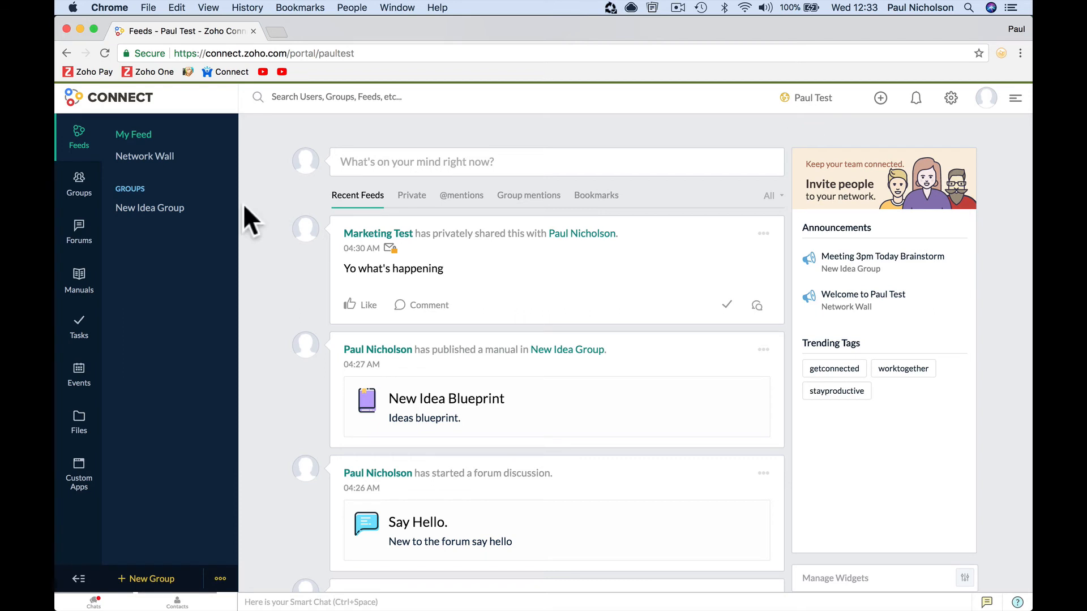
click(85, 280)
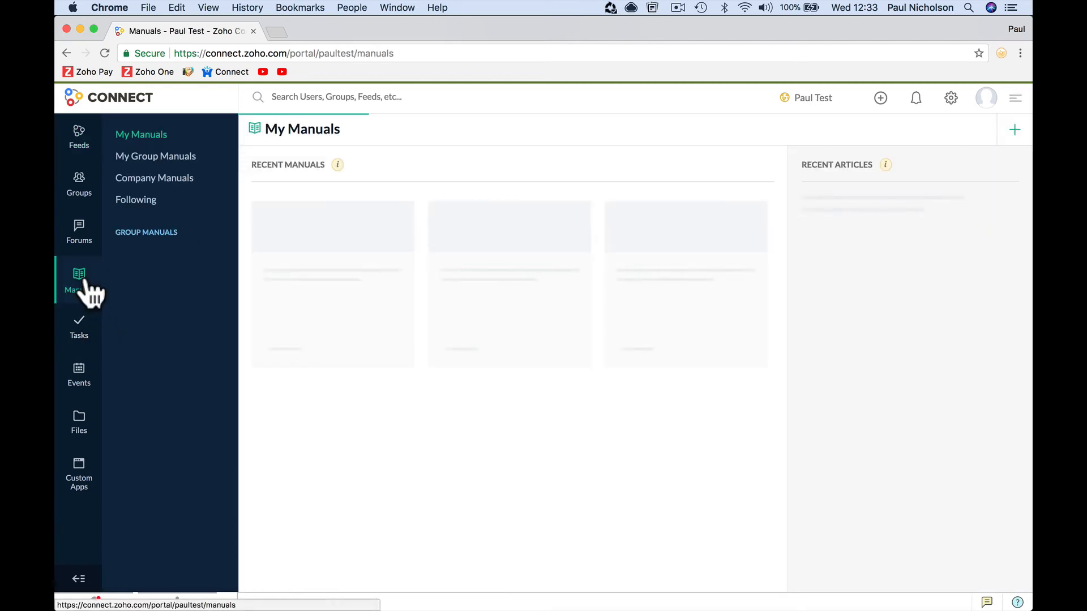
click(84, 244)
click(70, 340)
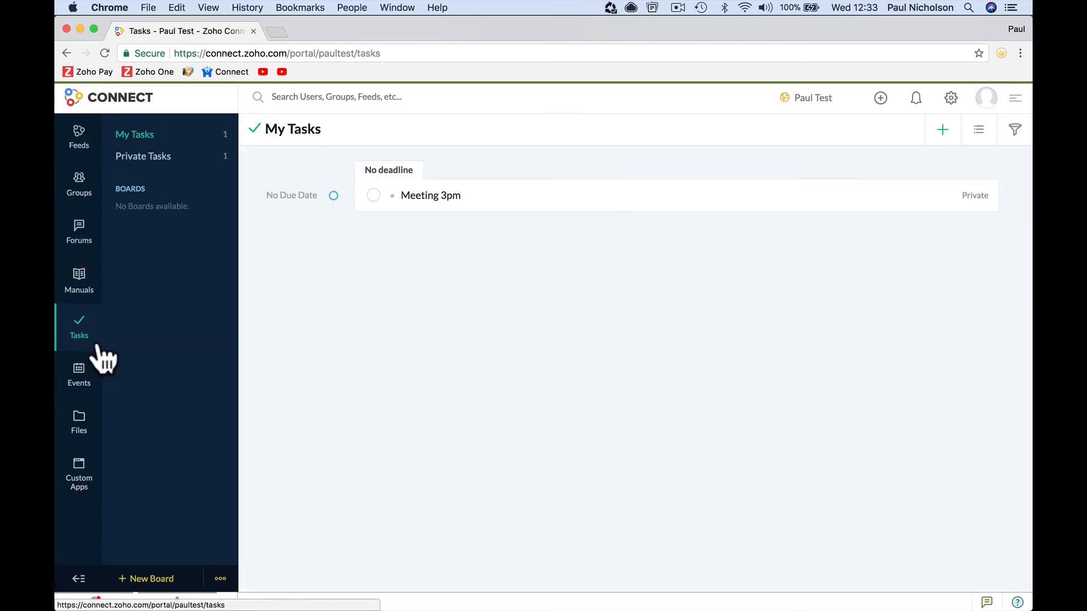
click(85, 374)
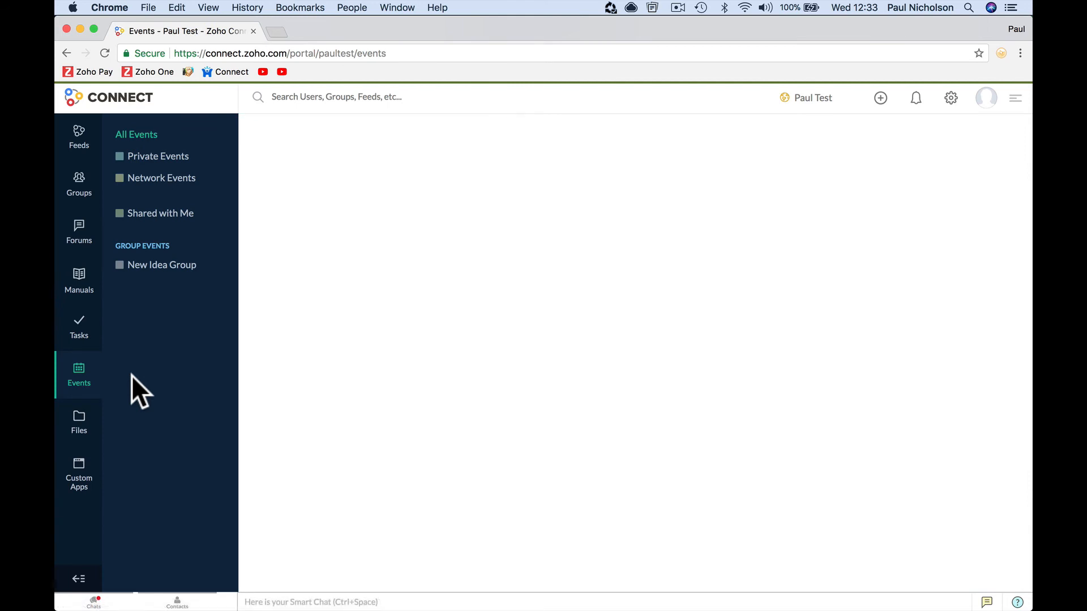
- Check the quick-create and notifications menus, then open Settings from the gear menu
click(880, 99)
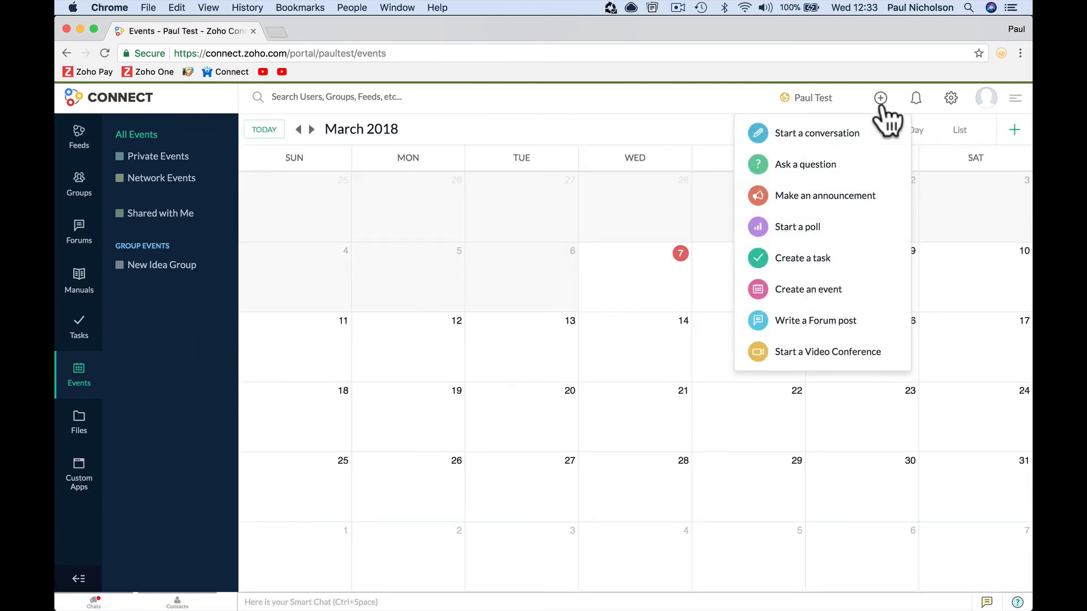
click(917, 101)
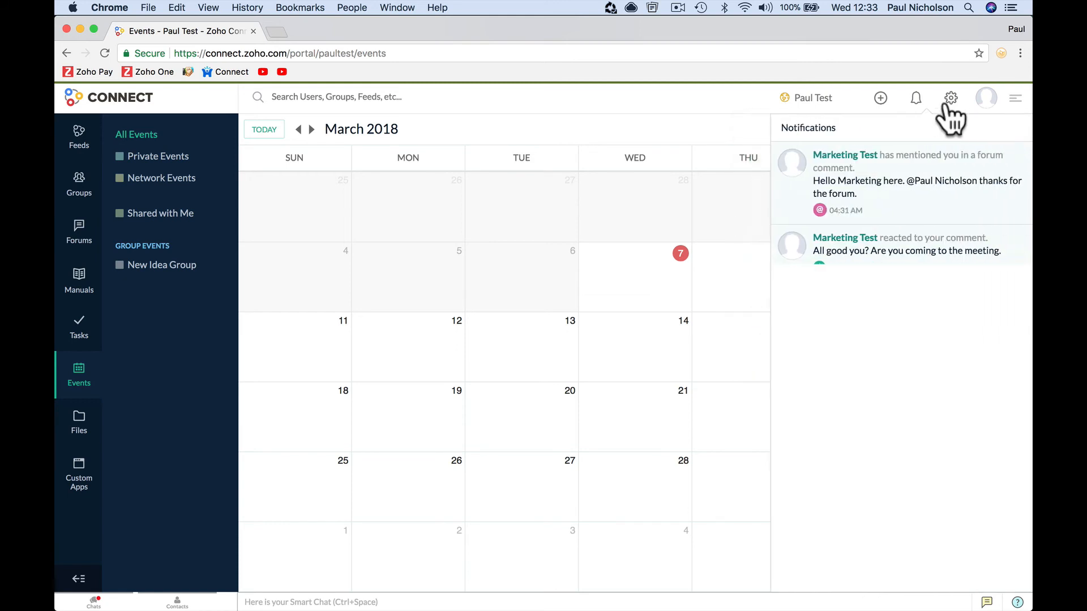
click(951, 98)
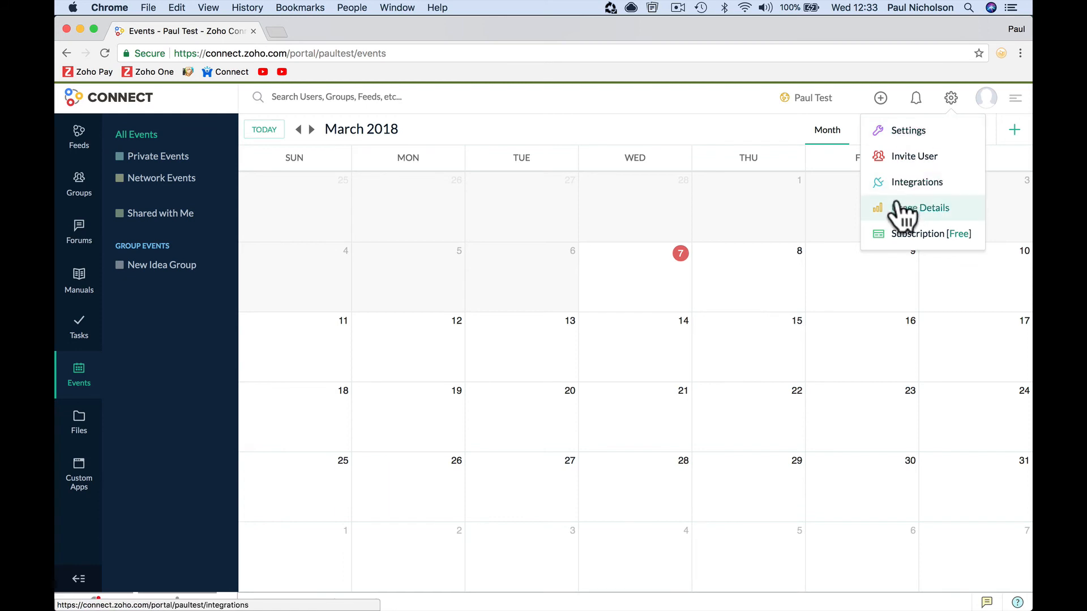
click(899, 132)
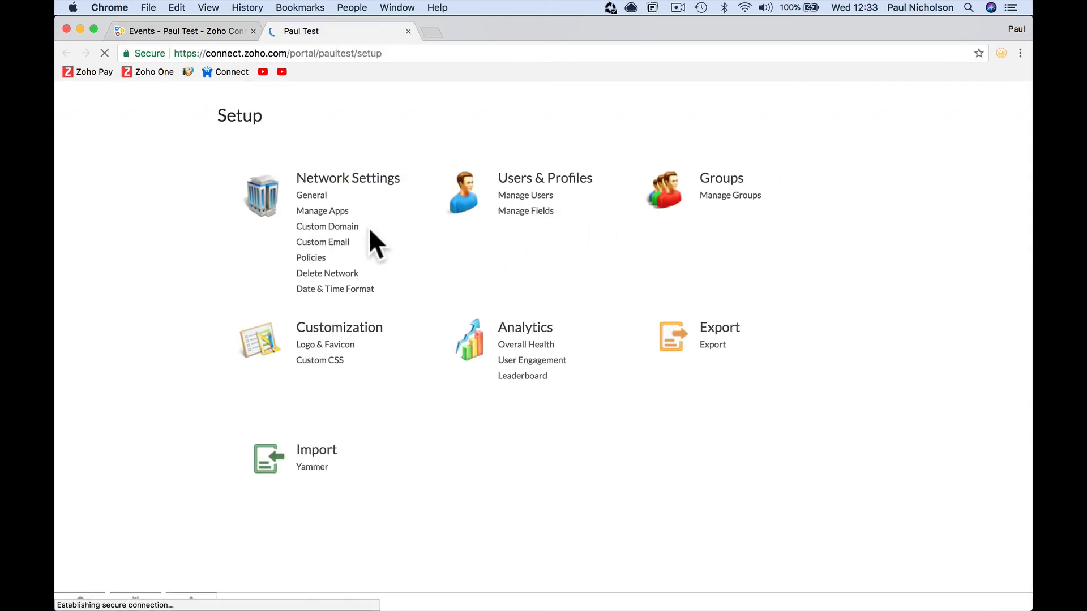
- Browse the Setup sections: Manage Apps, Groups, Customization, Analytics and Export
click(339, 211)
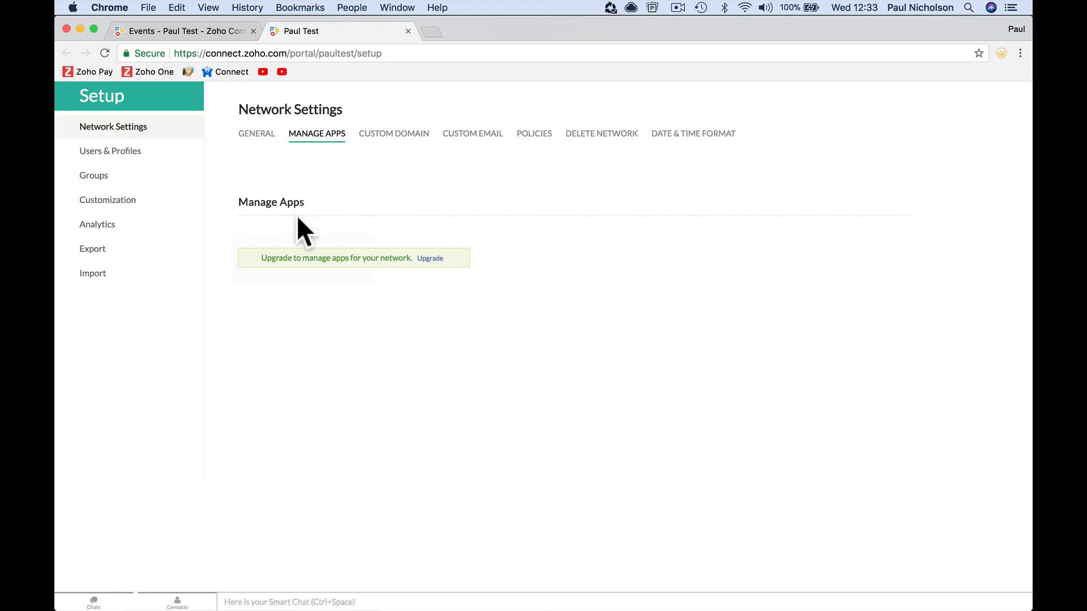
click(136, 179)
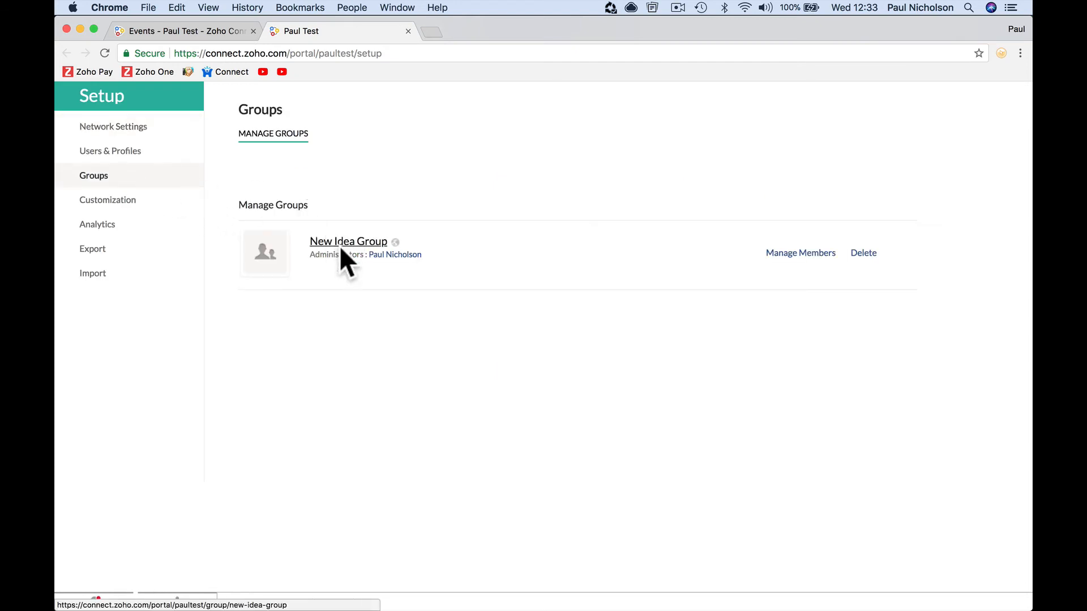
click(118, 202)
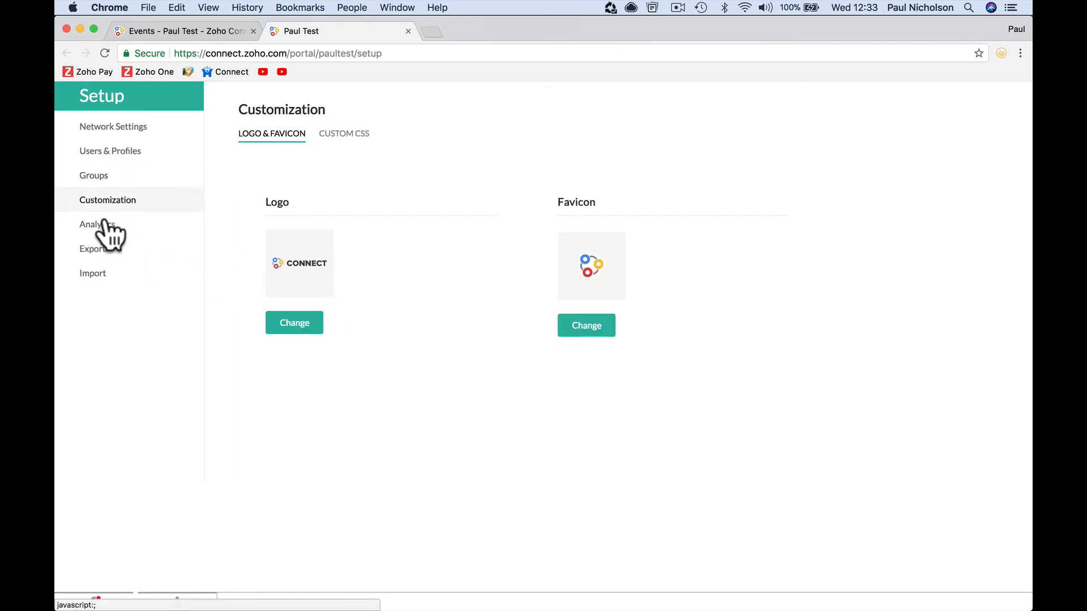
click(105, 225)
click(152, 250)
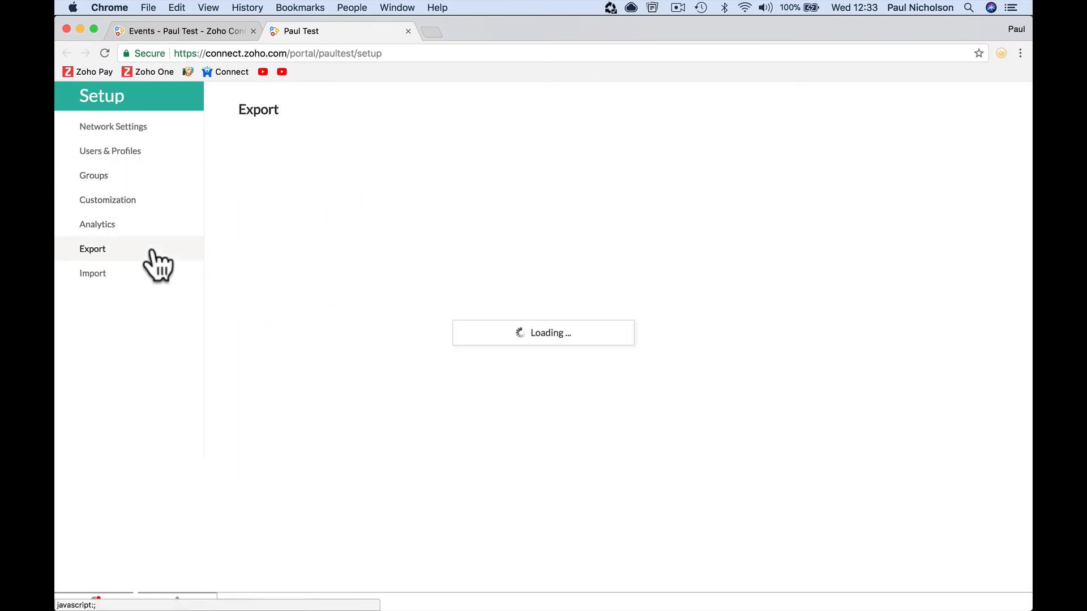
- Go through Network Settings' Manage Apps, Custom Domain and Custom Email to reach Policies
click(142, 128)
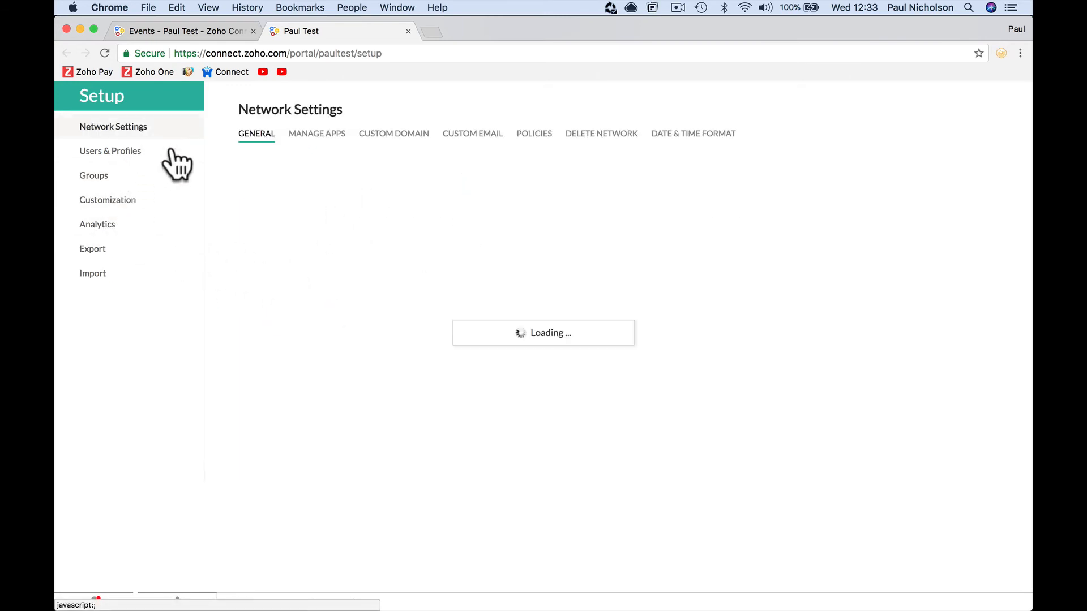
click(326, 139)
click(400, 140)
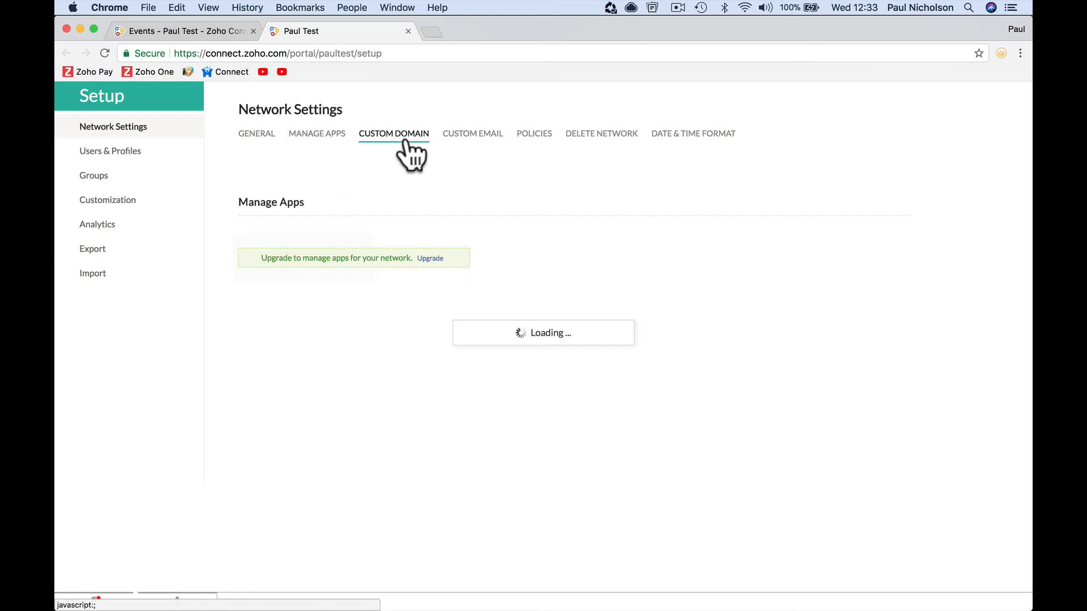
click(456, 141)
click(533, 139)
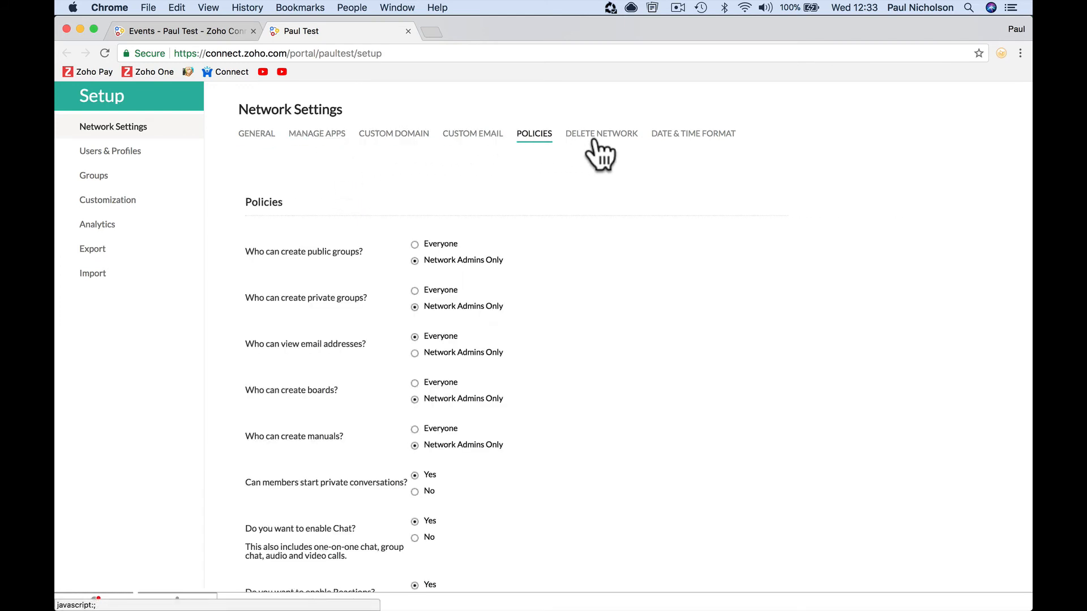
- Set manual, board, private group and public group creation to Everyone, then close Setup
scroll(560, 326, down, 2)
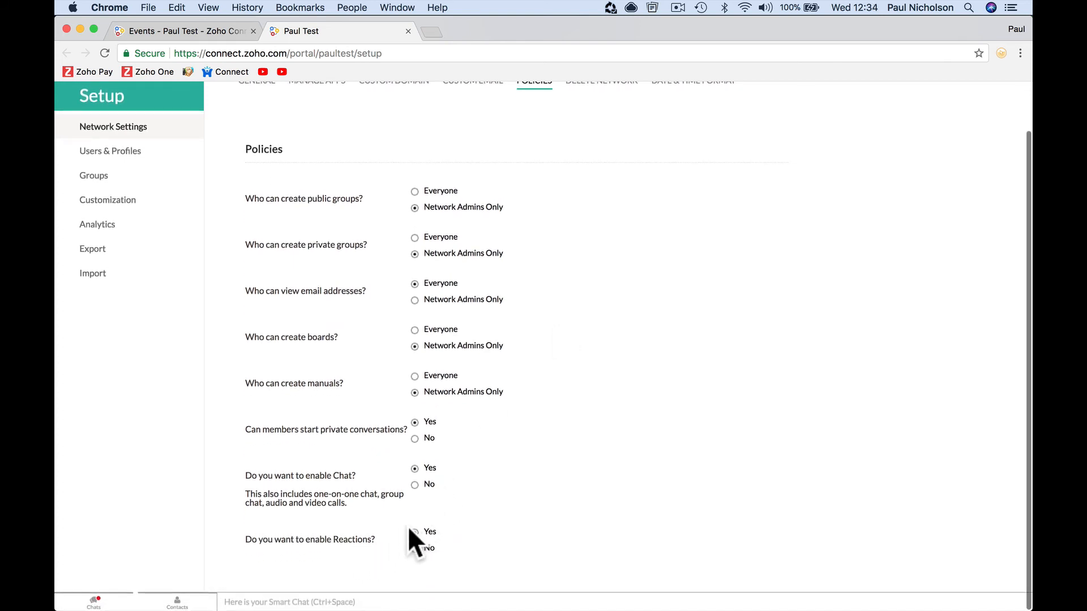
click(415, 376)
click(415, 330)
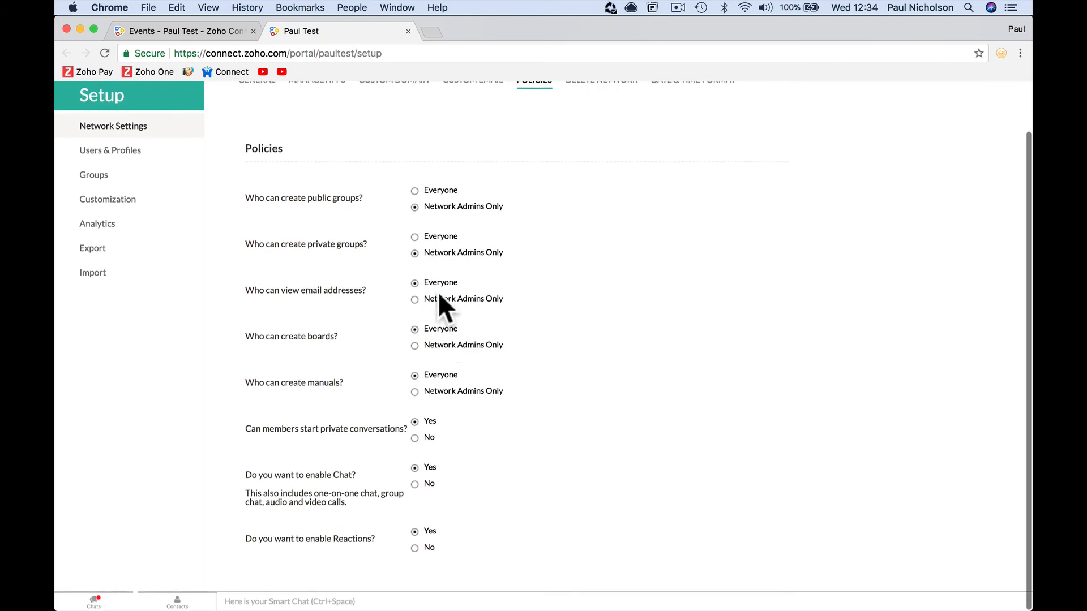
click(415, 237)
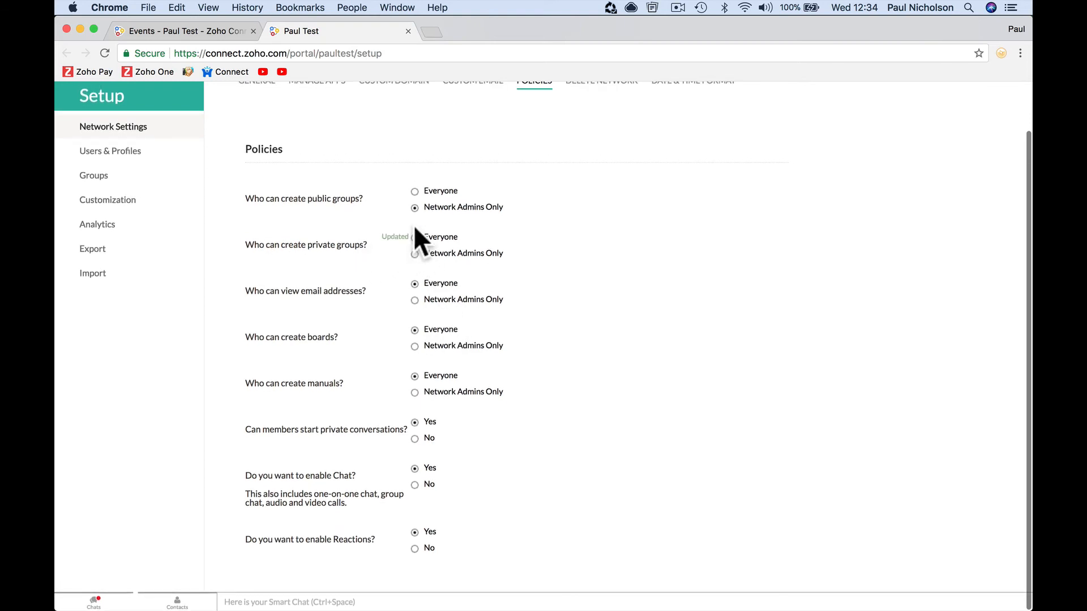
click(414, 191)
scroll(556, 337, down, 1)
scroll(555, 334, up, 2)
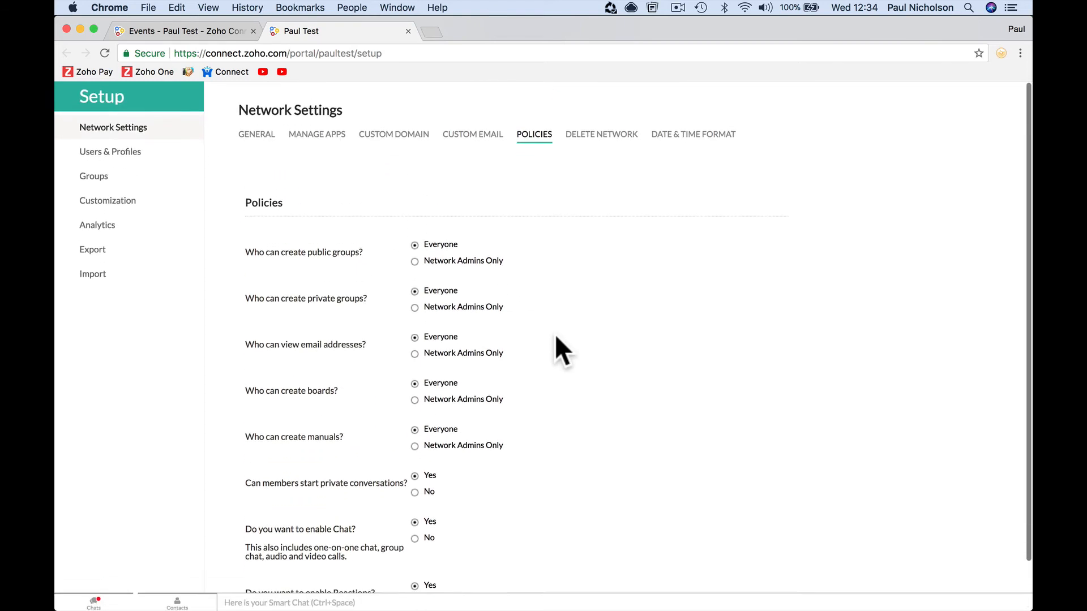
click(408, 31)
- From Tasks, start a new board named 'New Ideas Board' described as 'New ideas project.'
click(84, 342)
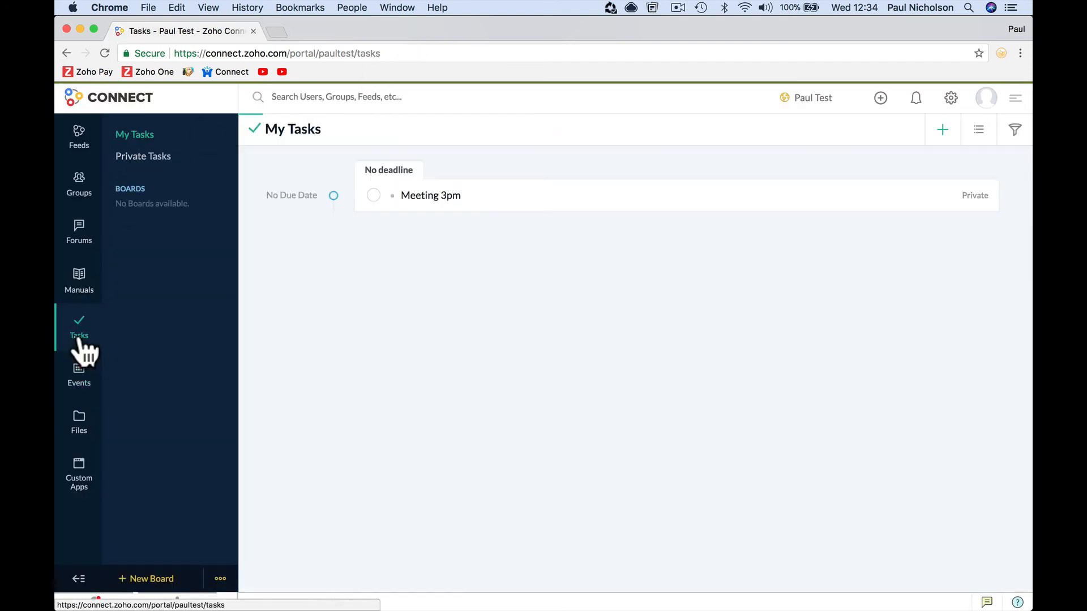
click(170, 579)
click(376, 259)
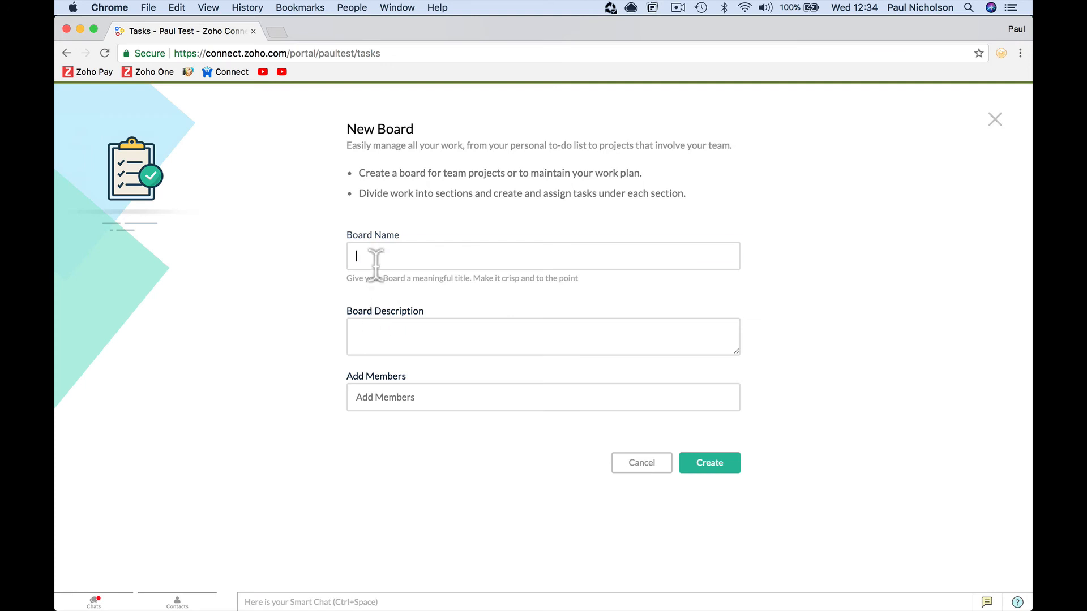
text(New Ideas Board)
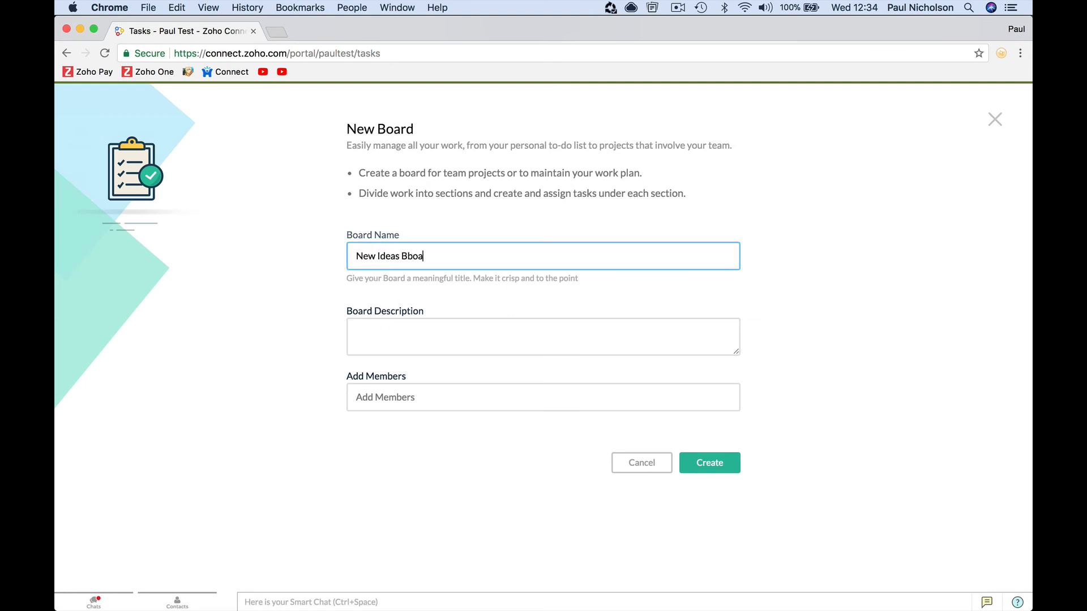
click(378, 332)
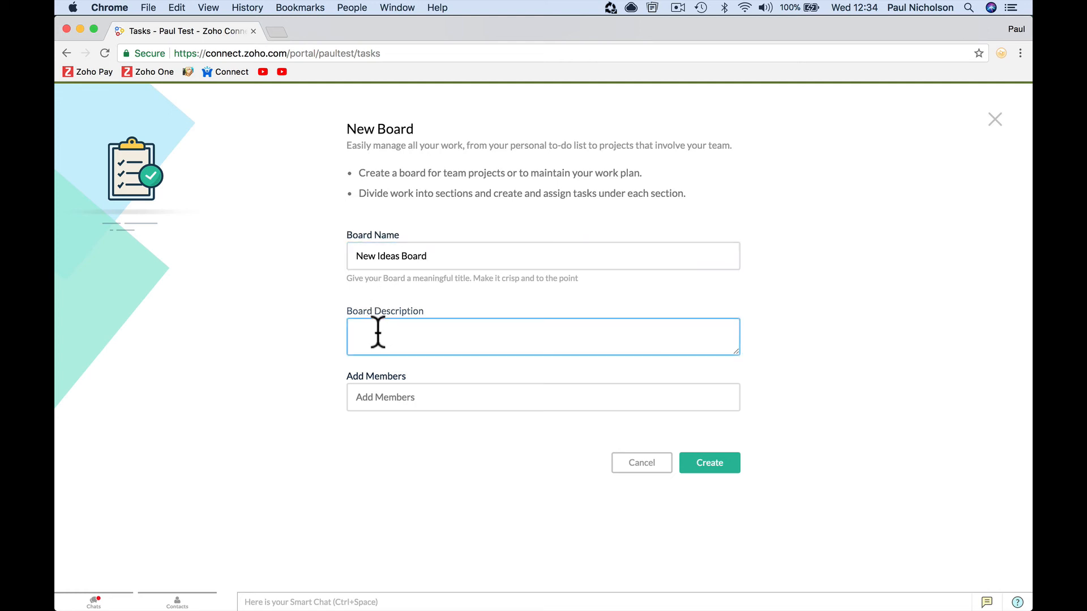
text(New ideas project.)
- Clear the stray text from Add Members and create the board
click(413, 399)
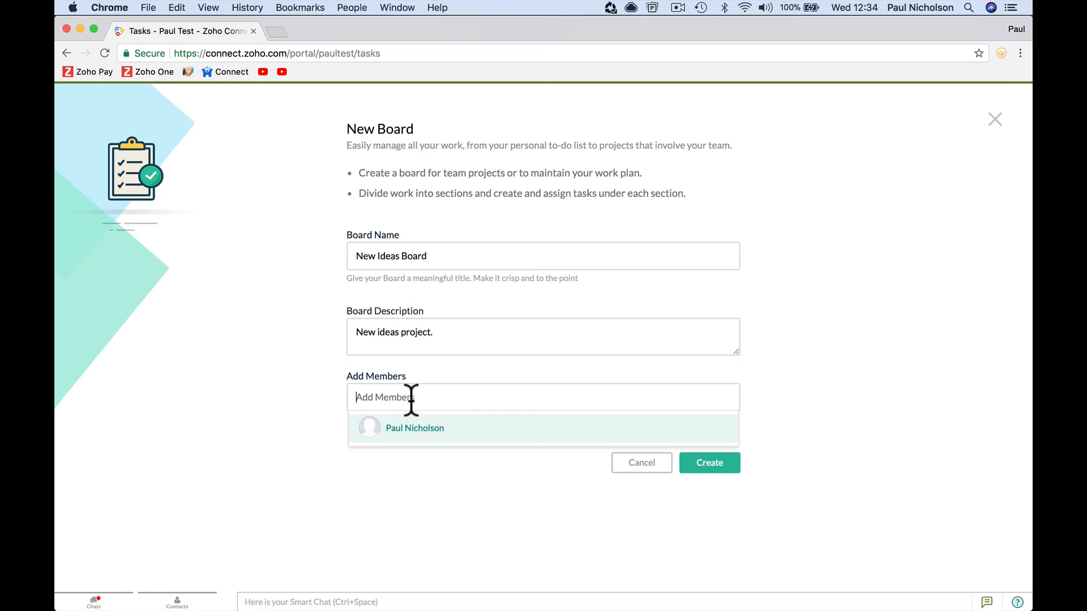
click(412, 430)
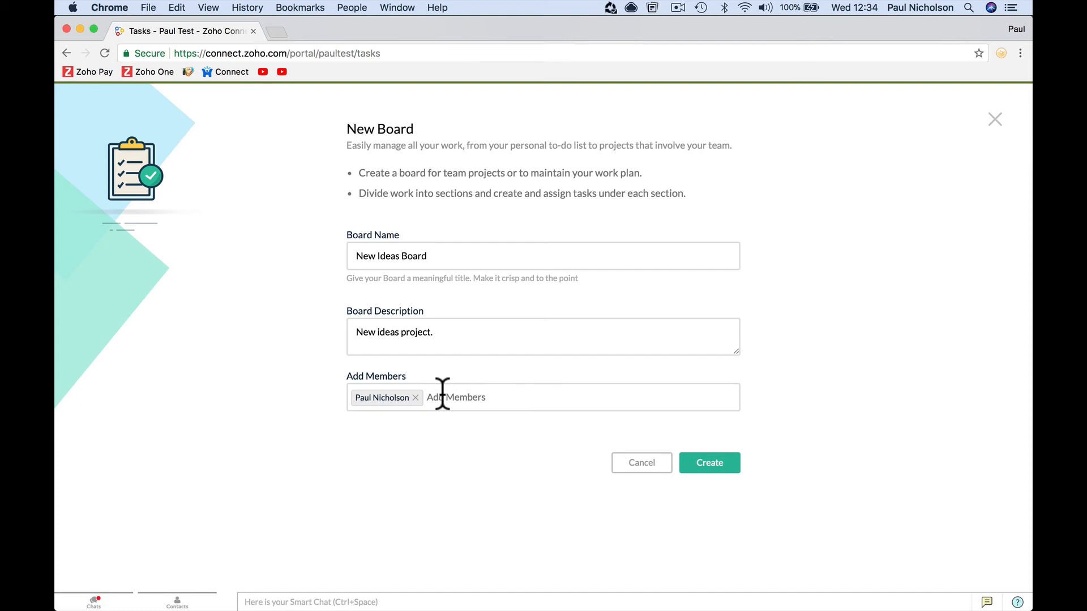
text(ma)
key(BackSpace)
text(m)
key(BackSpace)
key(BackSpace)
click(683, 461)
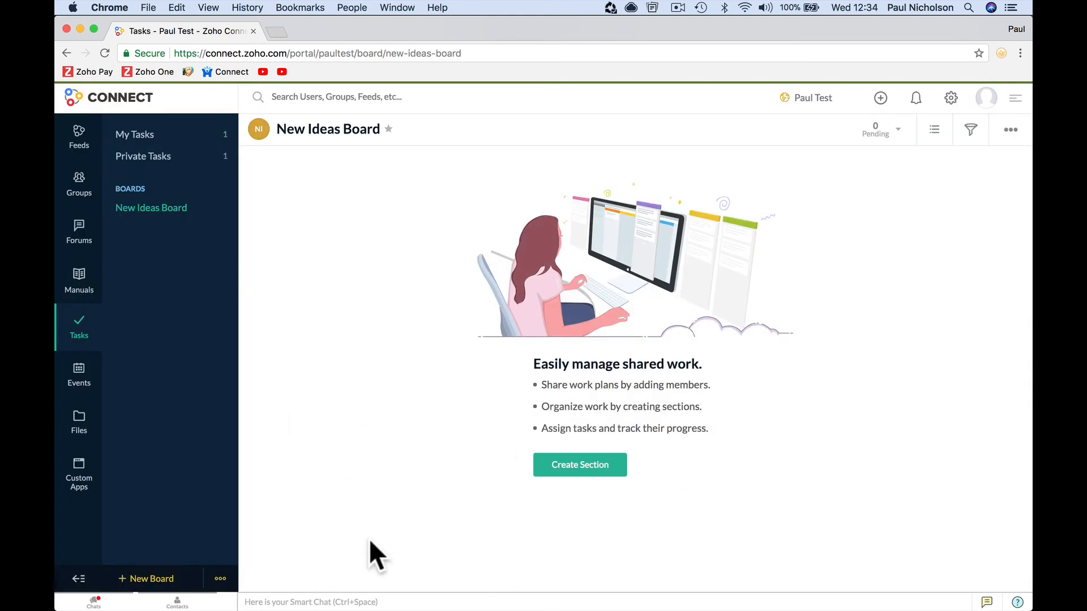
- Add the first two board sections, 'Ideas' and 'Good Ideas'
click(589, 473)
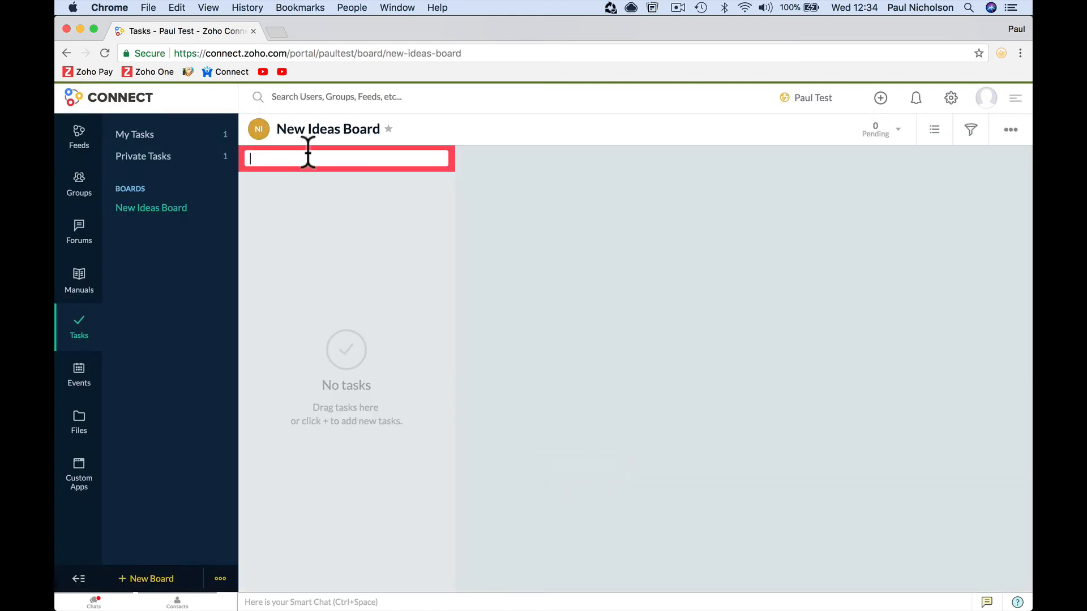
text(Ideas)
key(Return)
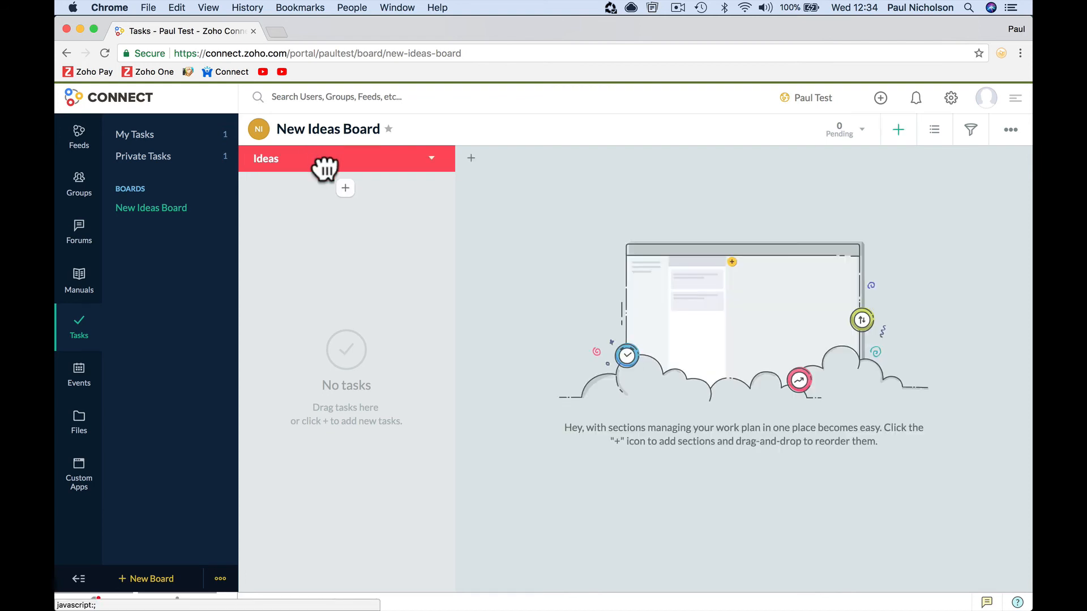
click(465, 159)
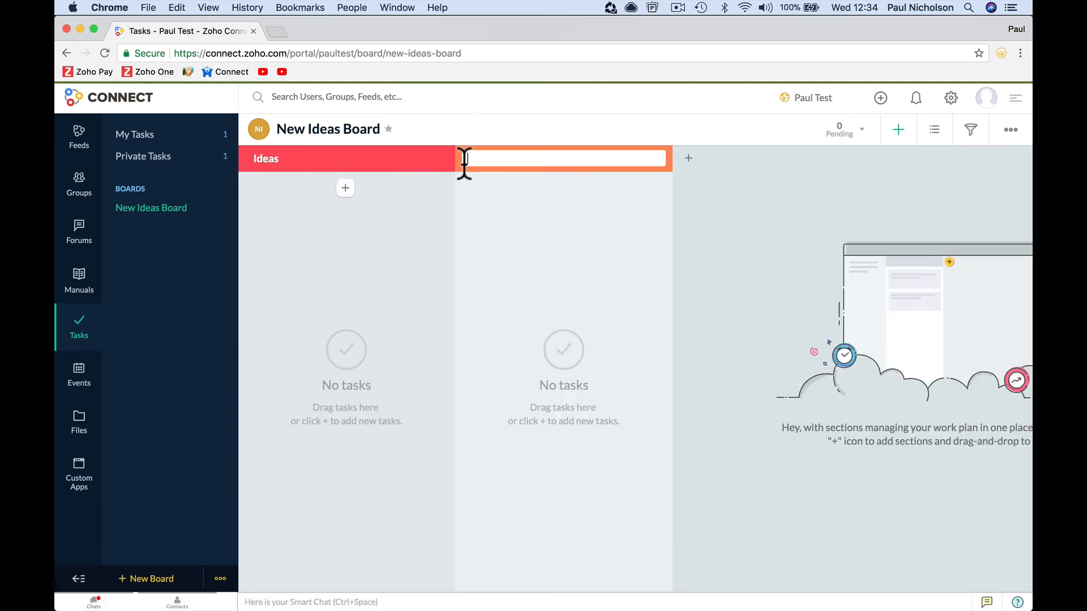
text(Th)
text(Good Ide)
text(as)
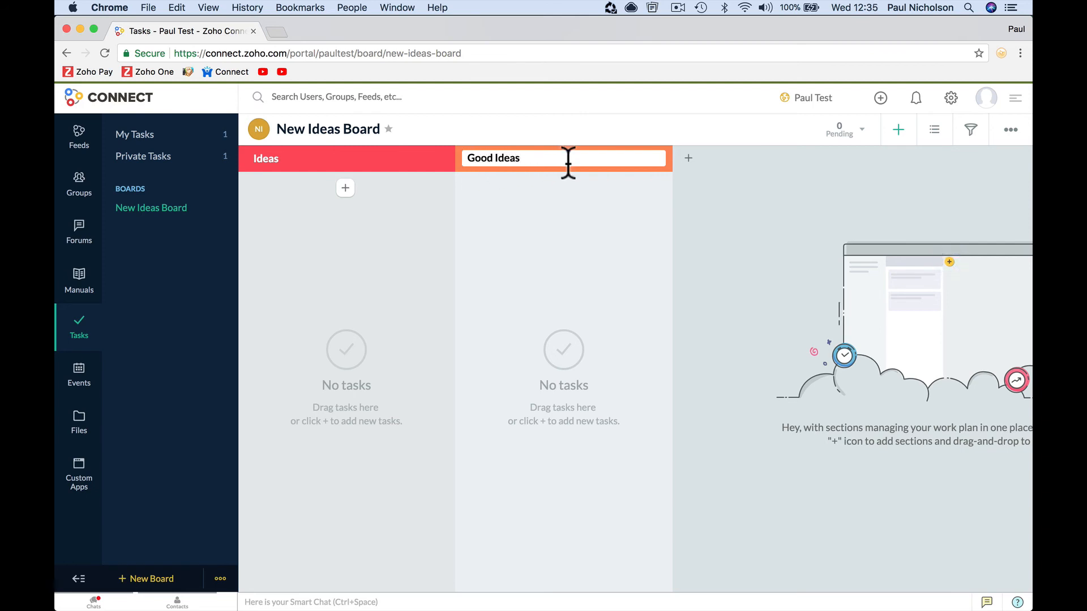
key(Return)
- Add the 'Started' and 'To Review' sections after Good Ideas
click(688, 161)
text(Started)
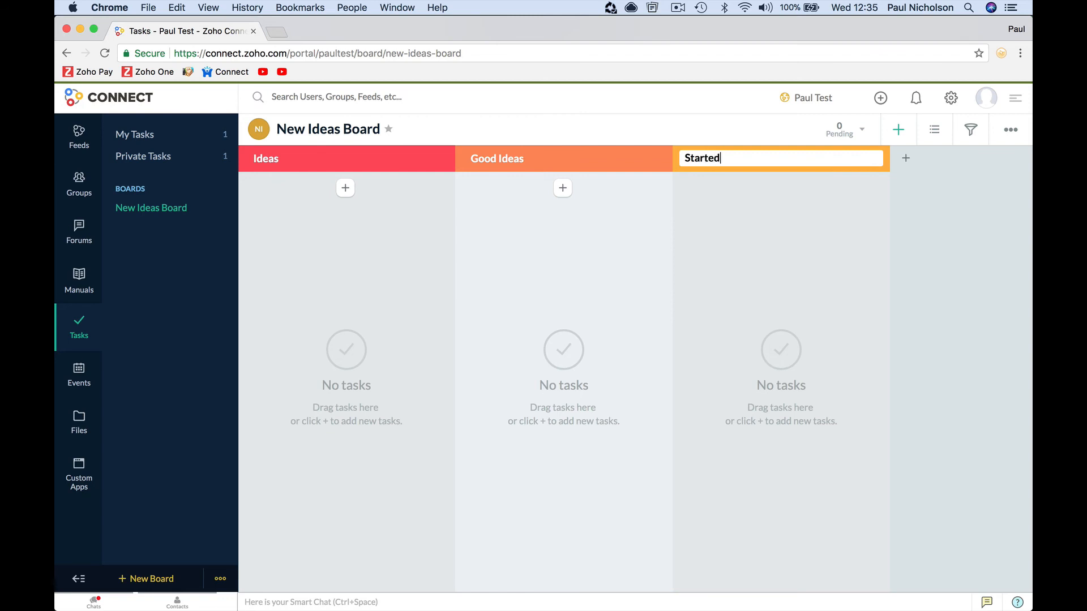
key(Return)
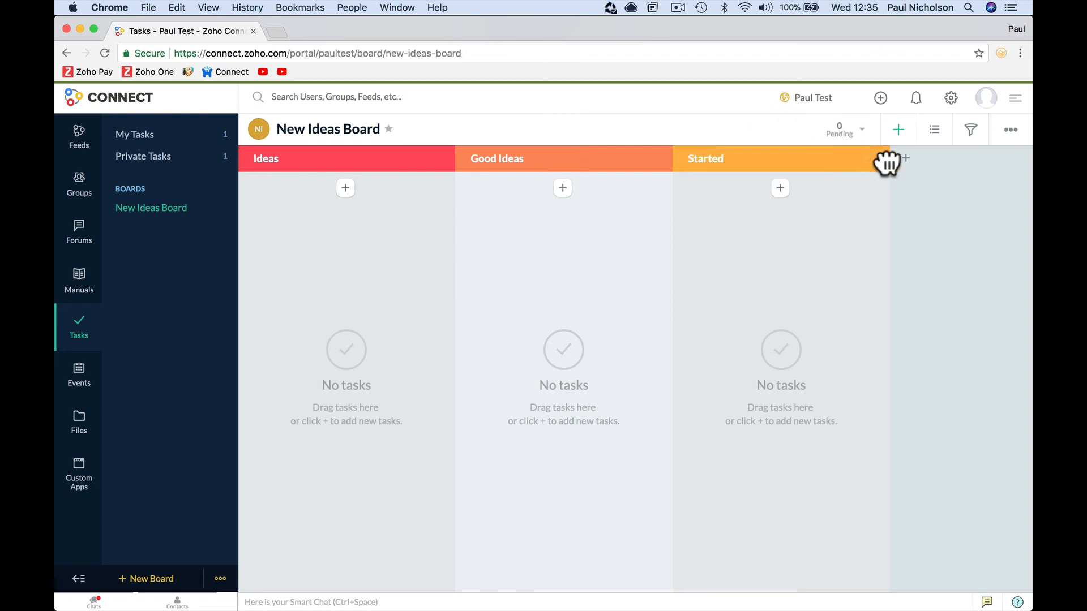
click(906, 158)
text(T)
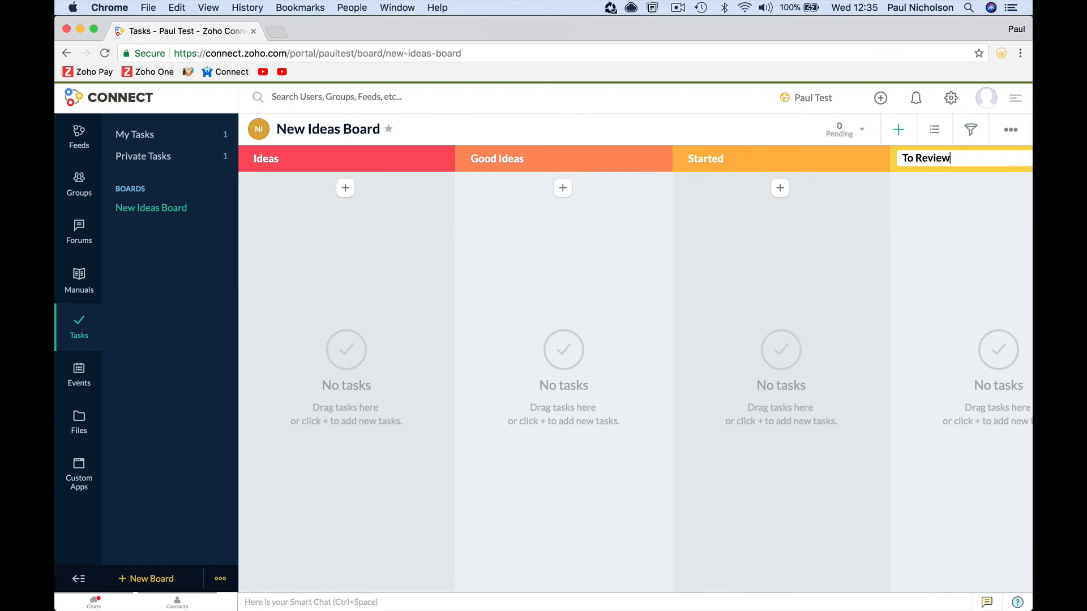
text(o Review)
key(Return)
click(345, 189)
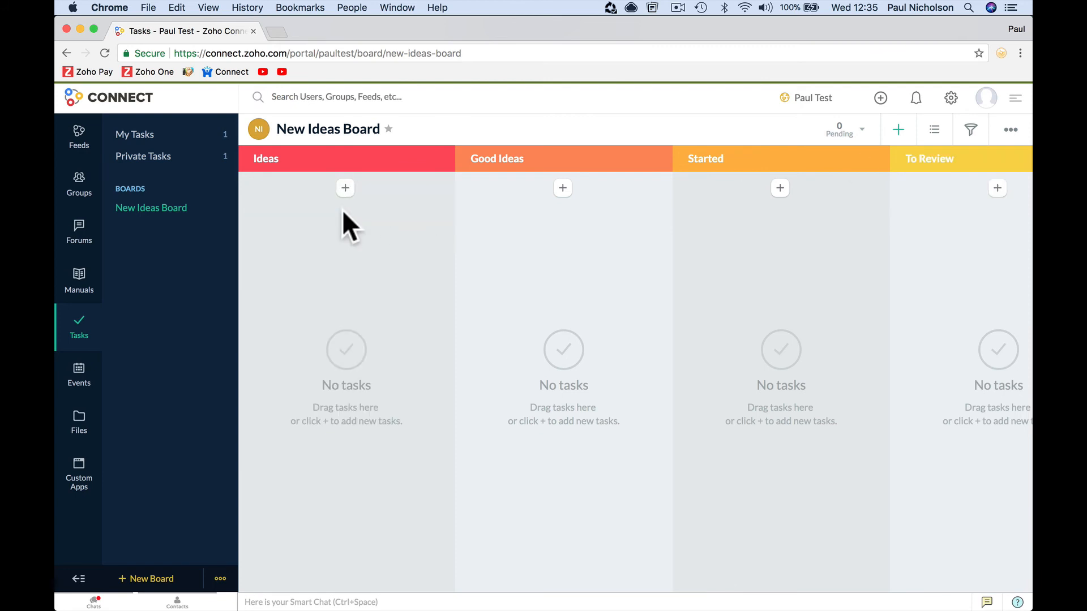
- Add tasks 'social media video', 'zoho one training' and 'pc setup' under Ideas
click(349, 212)
text(social media video)
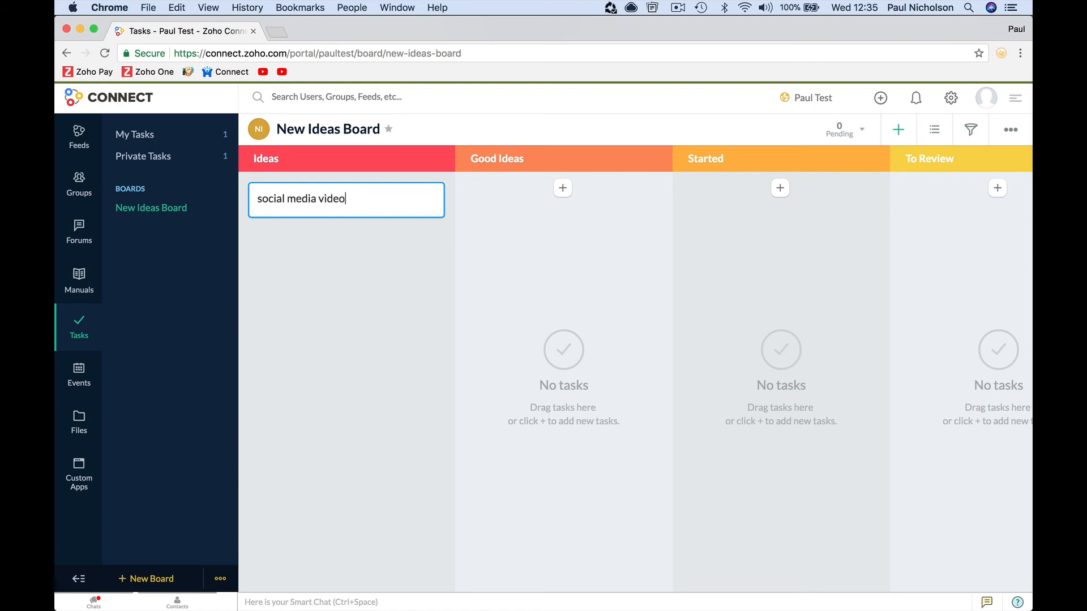
key(Return)
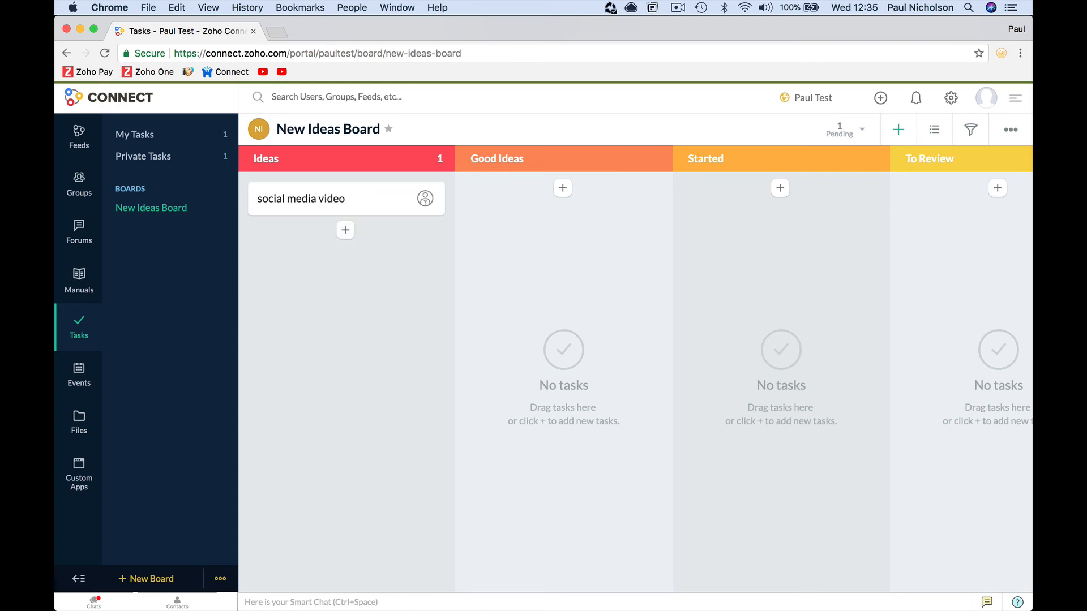
click(343, 230)
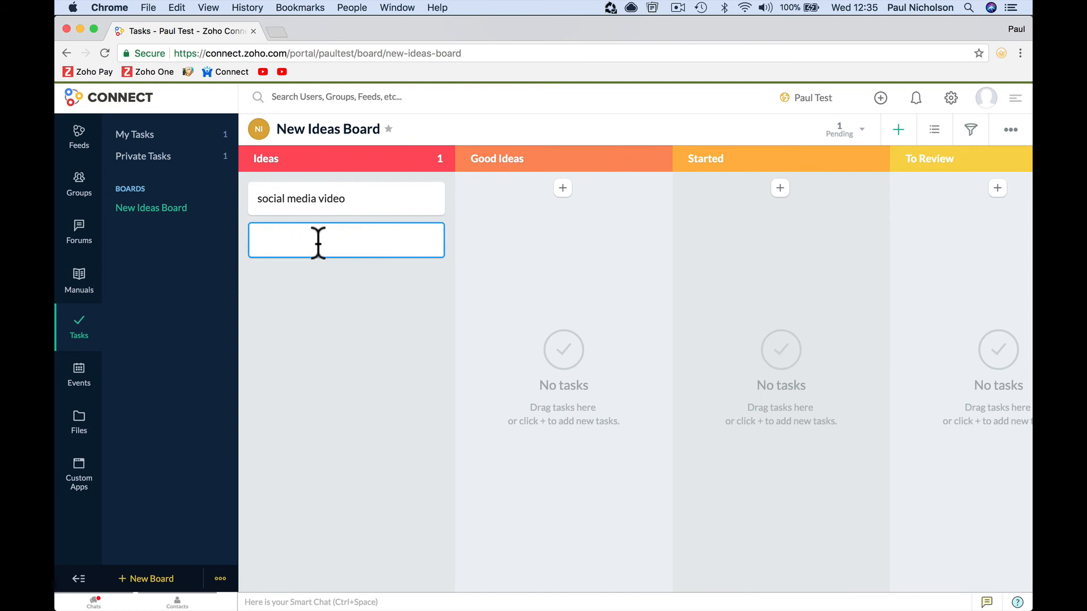
text(x)
key(Return)
click(340, 270)
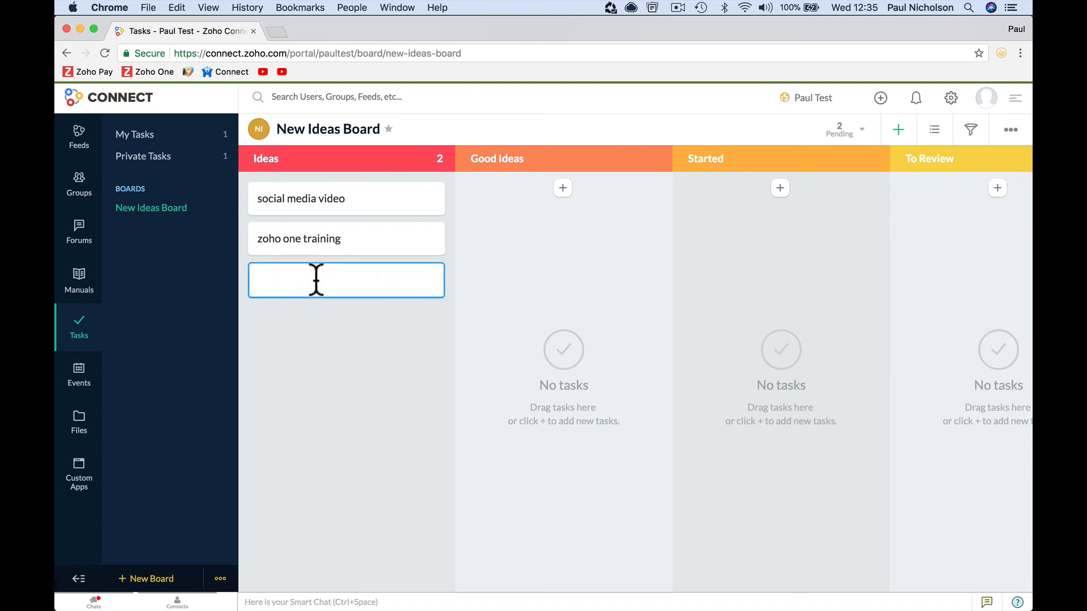
text(pc setup)
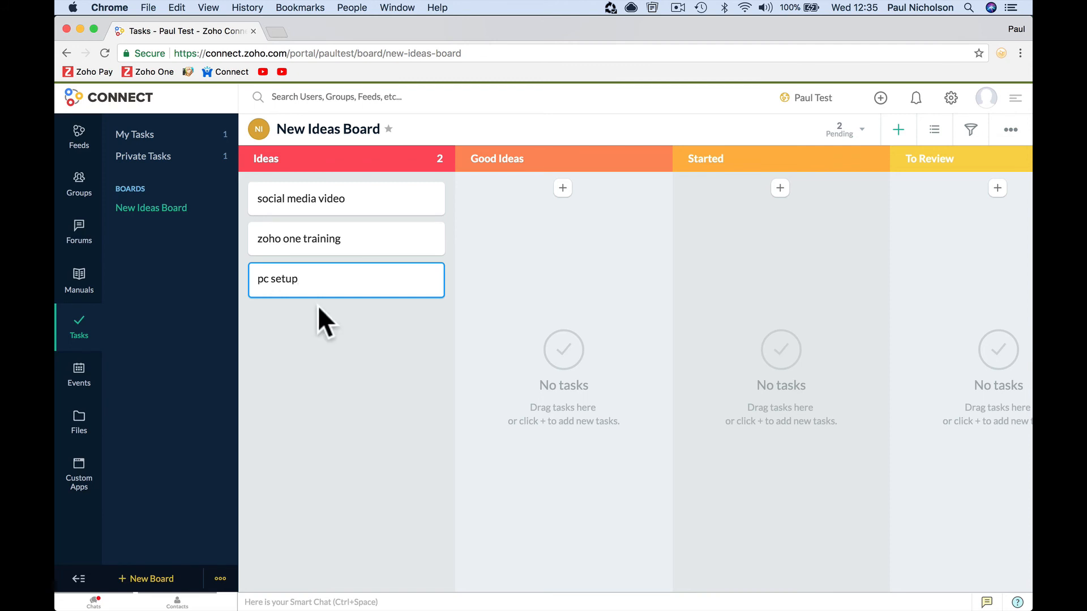
key(Return)
- Add 'welcome board', move it to Good Ideas and zoho one training to Started
click(348, 312)
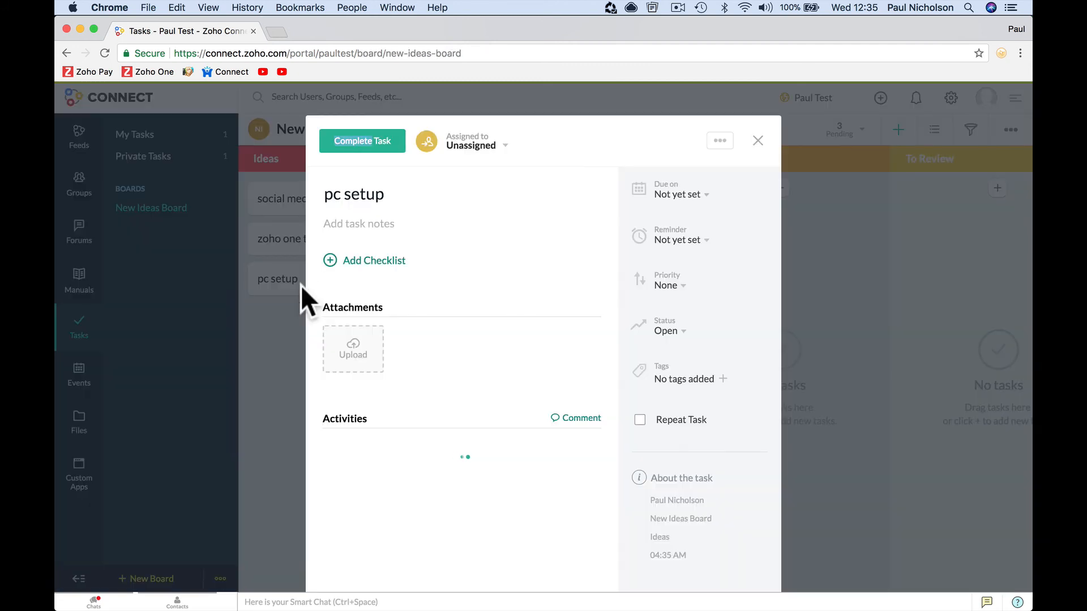
click(300, 284)
click(346, 311)
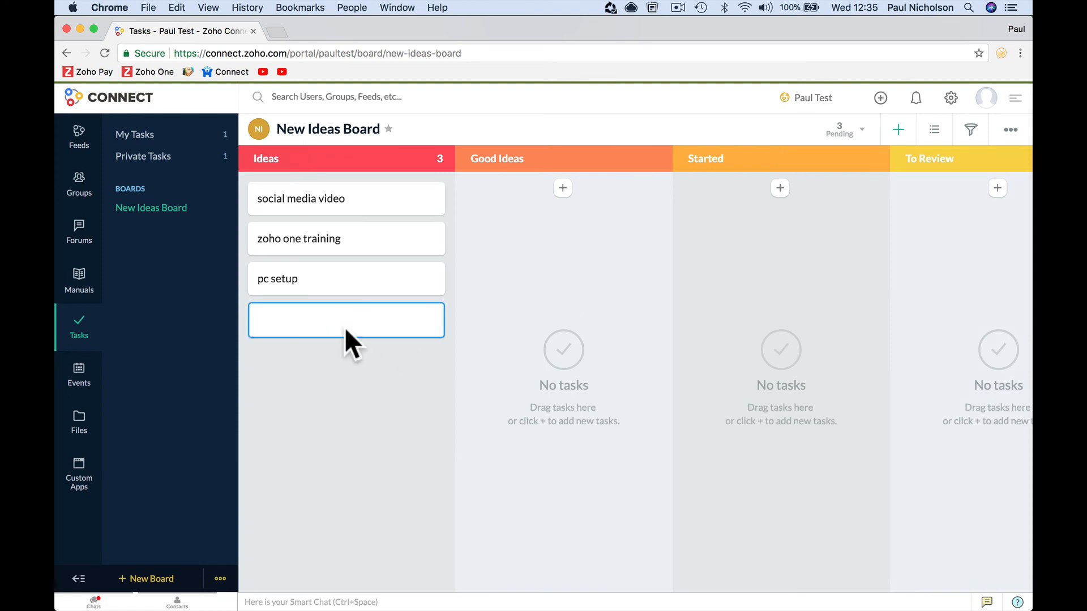
text(welcome board)
key(Return)
drag(332, 335, 538, 317)
drag(345, 249, 691, 249)
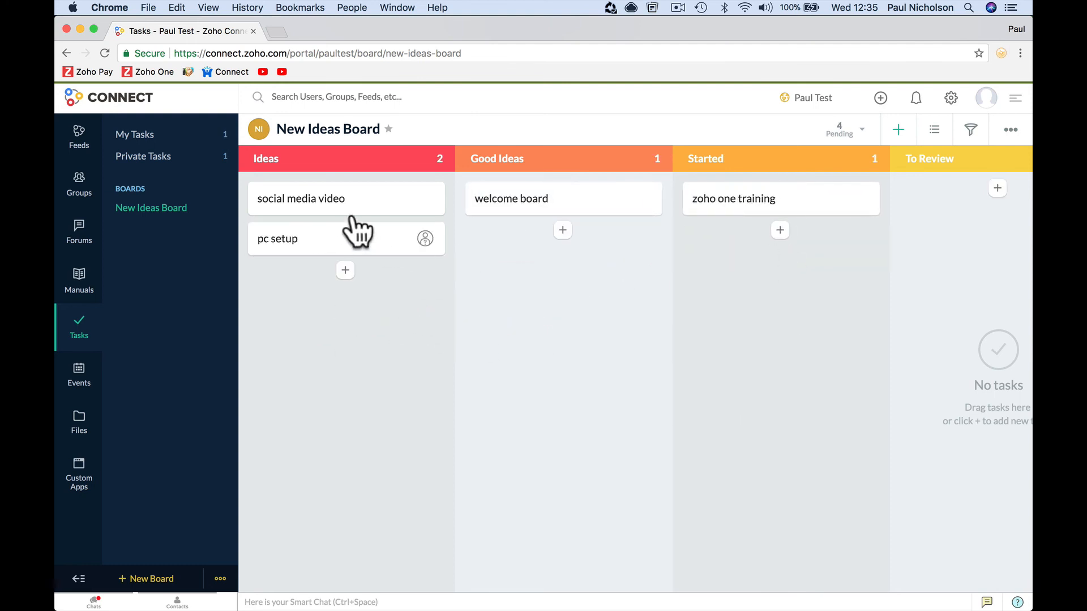
drag(347, 199, 449, 267)
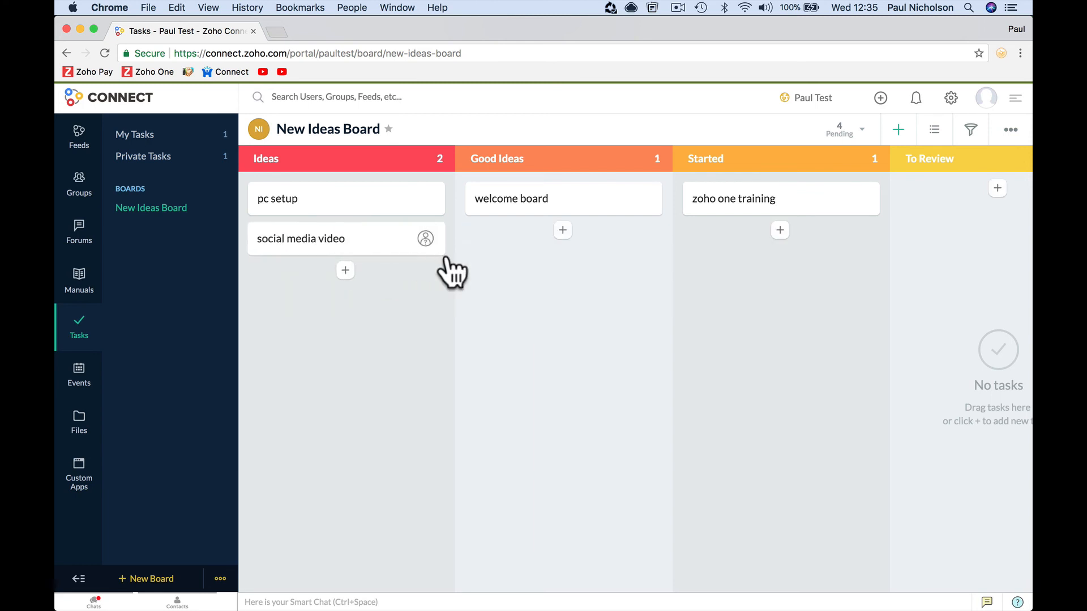
- Give the social media video task a checklist with items 'check 1' and 'check 2'
click(334, 238)
scroll(500, 309, down, 3)
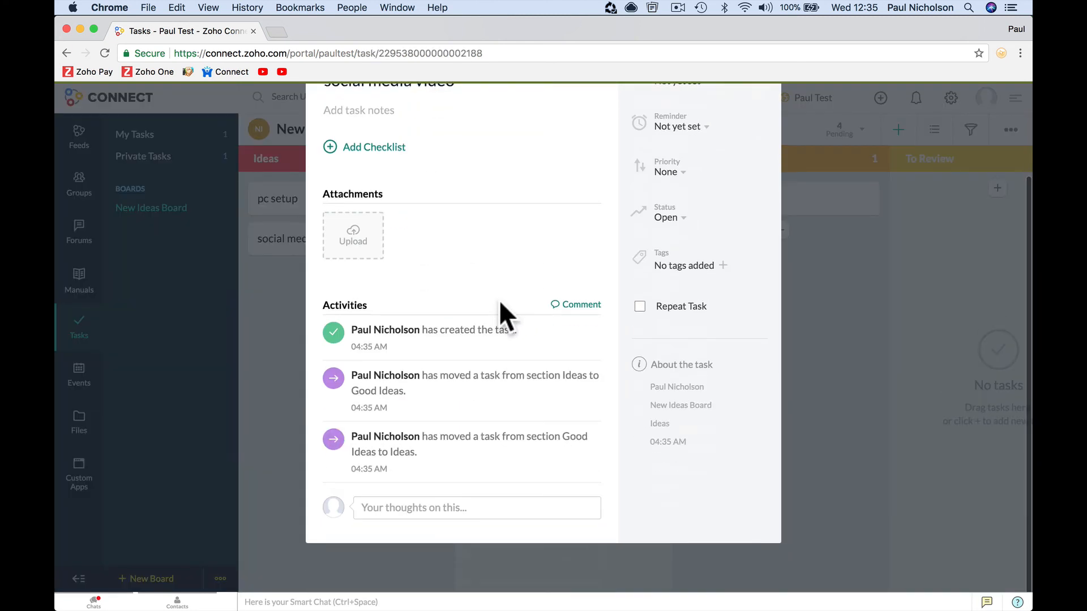
scroll(397, 283, up, 3)
click(374, 256)
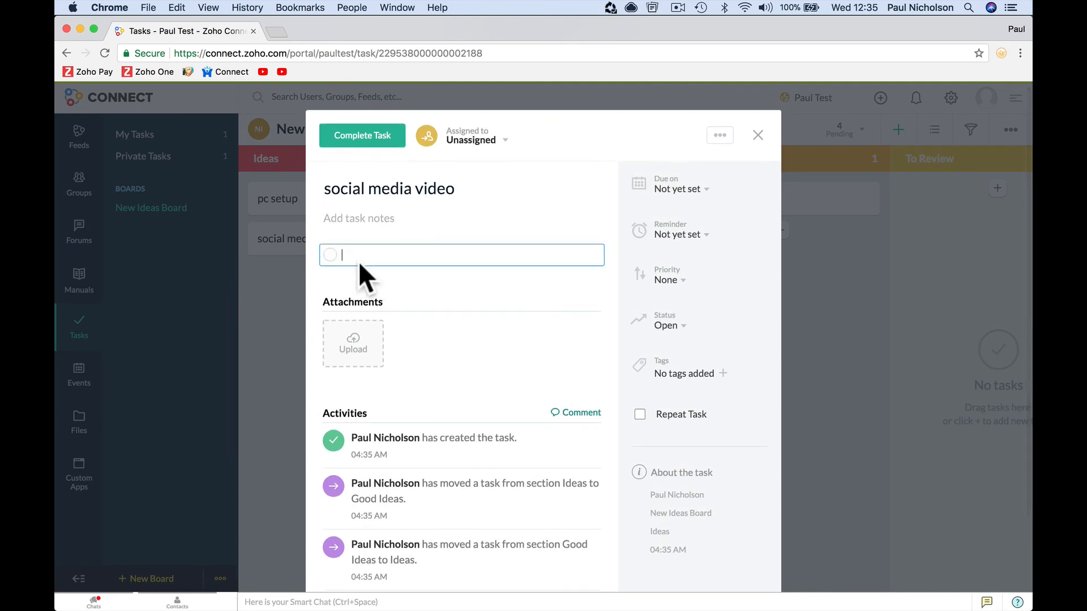
text(check)
key(Return)
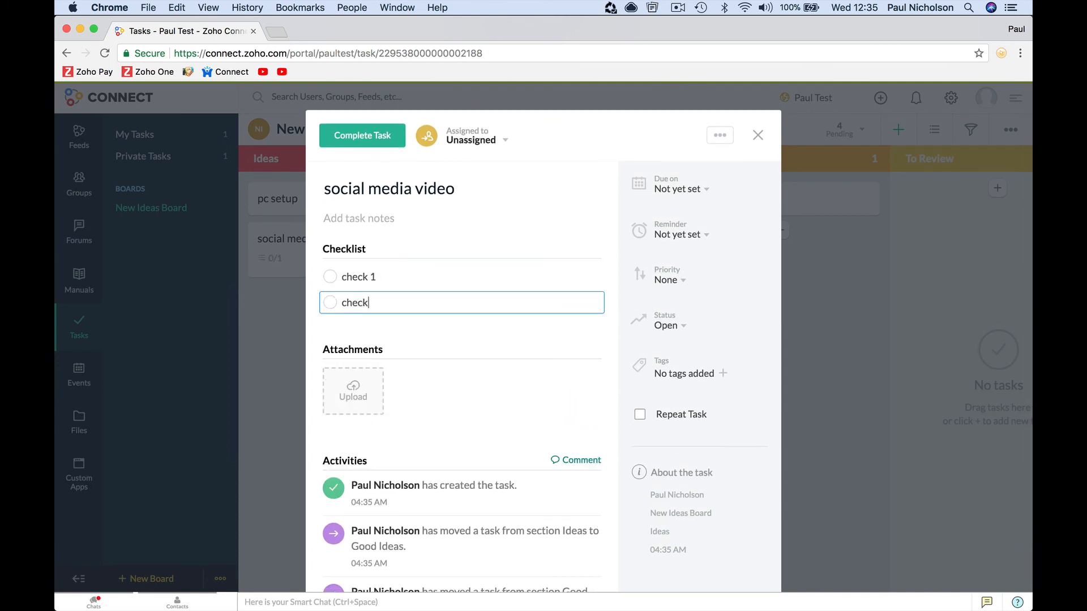
key(Return)
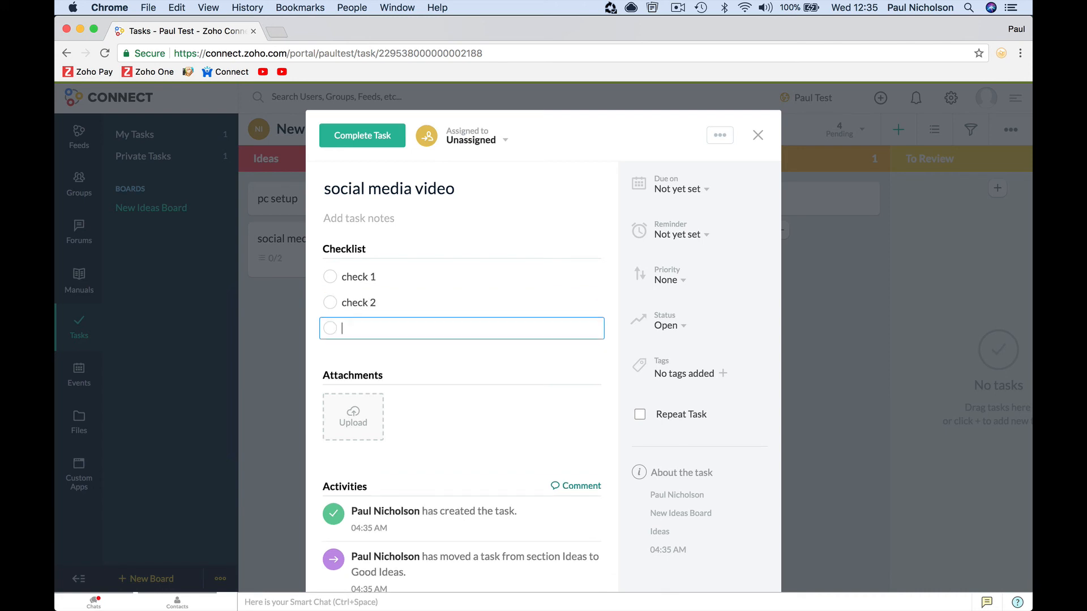
click(472, 355)
- Tag the task with 'Ideas' and dismiss the tag picker
click(722, 374)
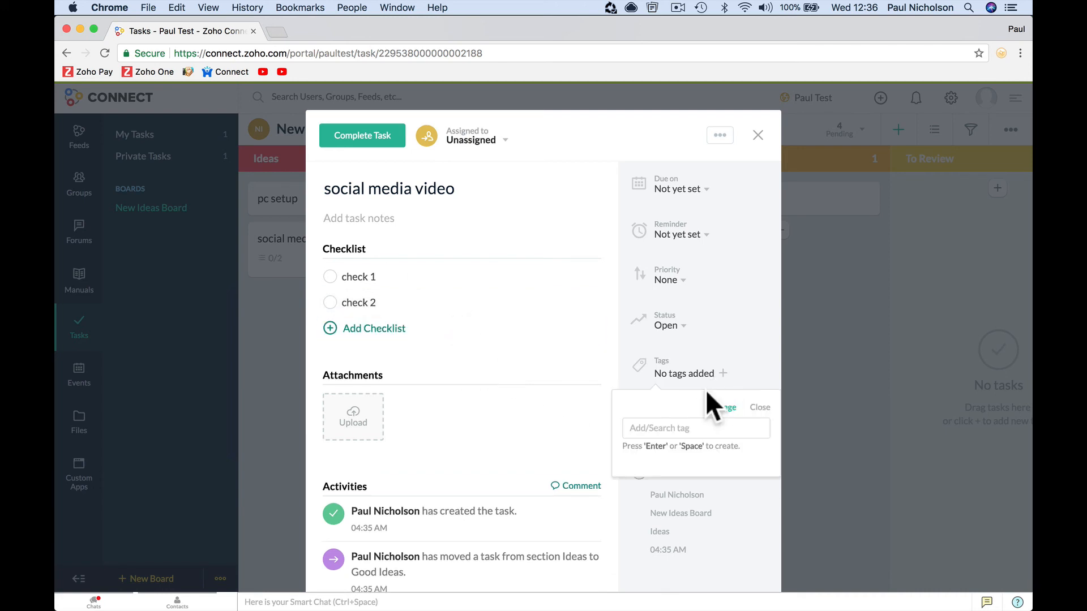
text(Idea)
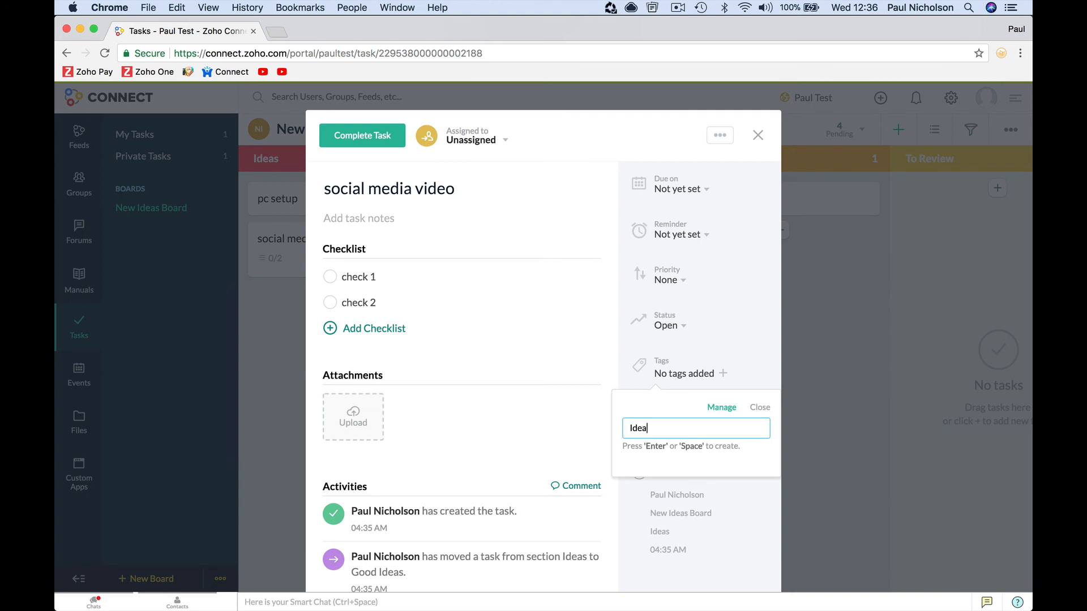
text(s)
key(Return)
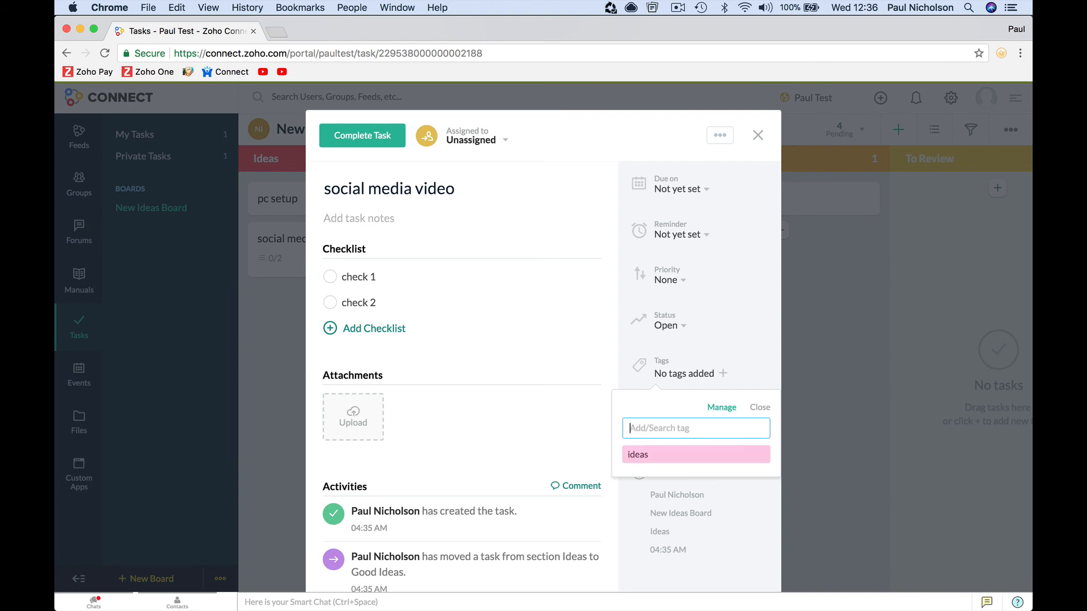
click(738, 339)
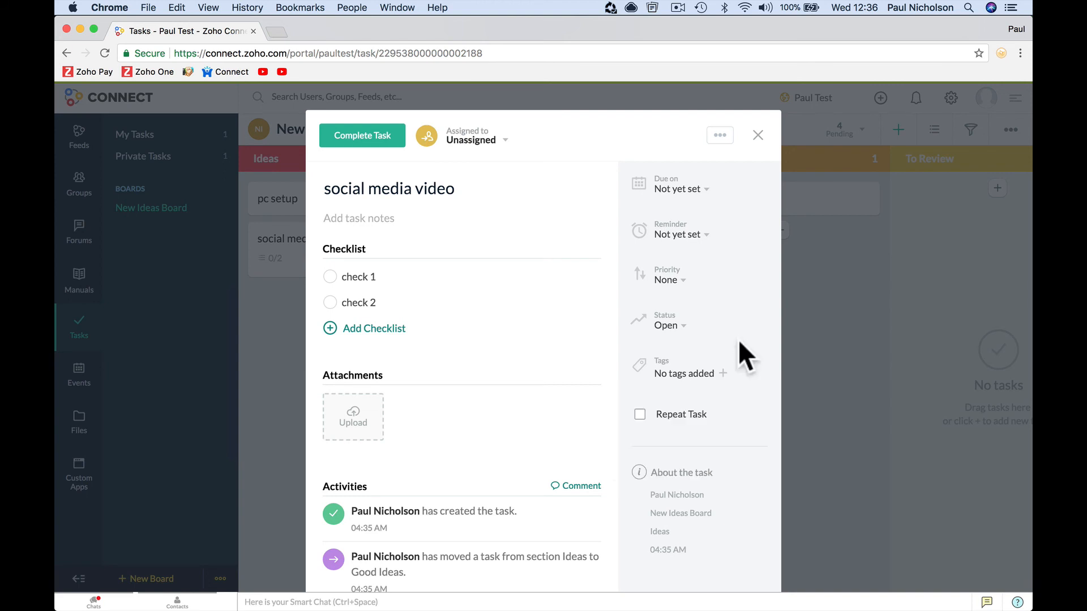
- Set the task's priority to Medium and close its details
click(679, 281)
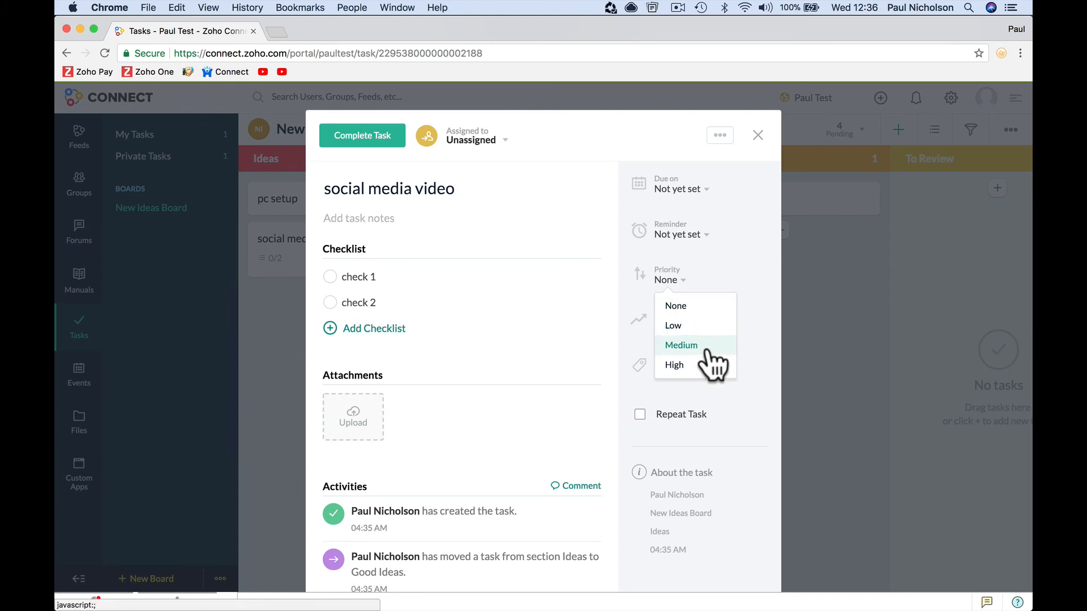
click(703, 346)
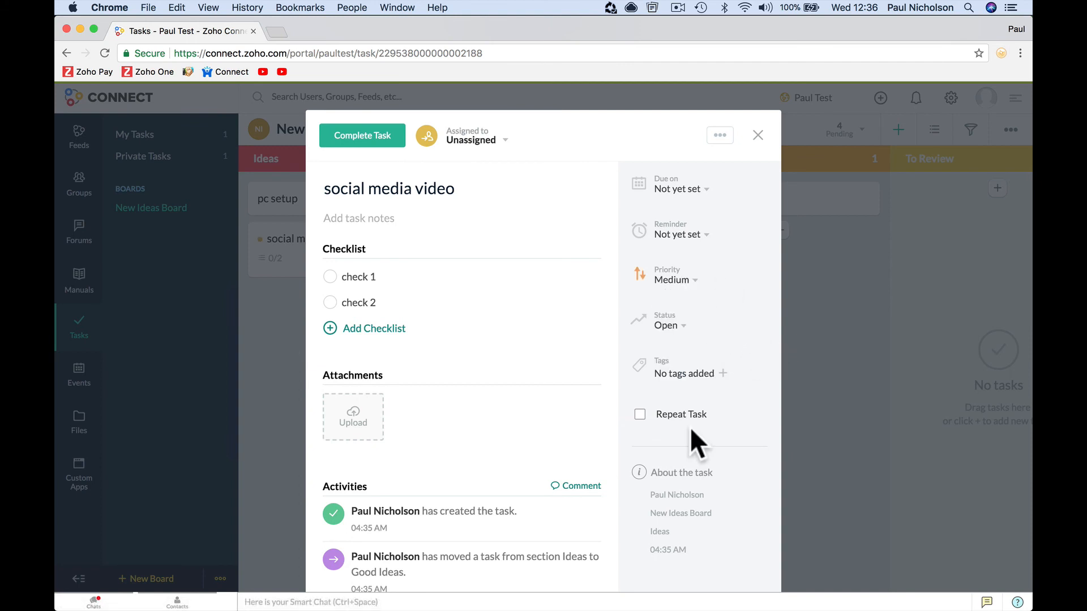
scroll(558, 386, down, 5)
scroll(559, 385, up, 5)
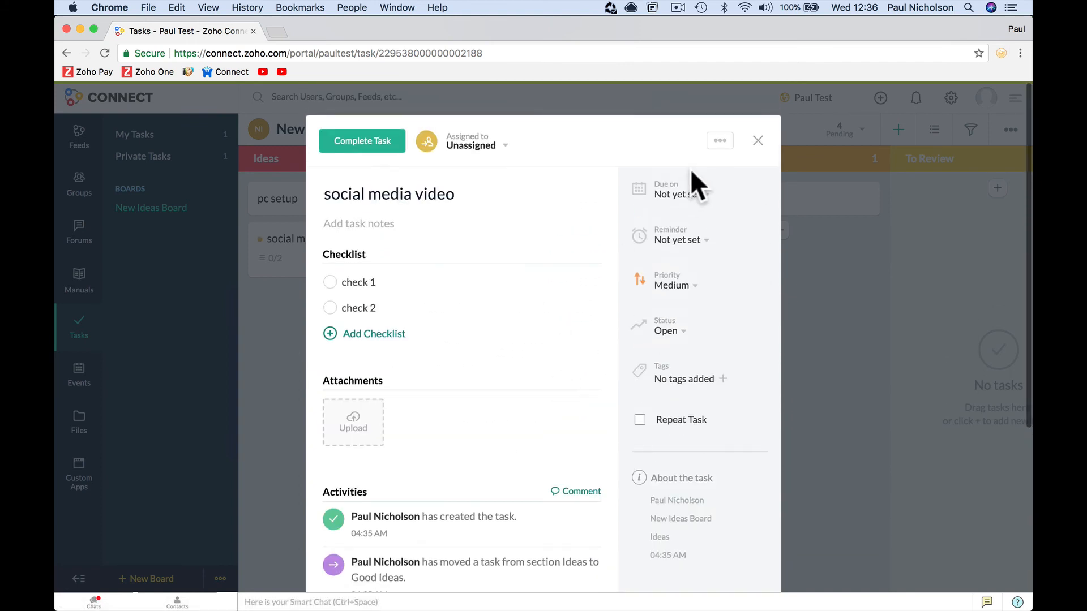
click(758, 136)
click(79, 146)
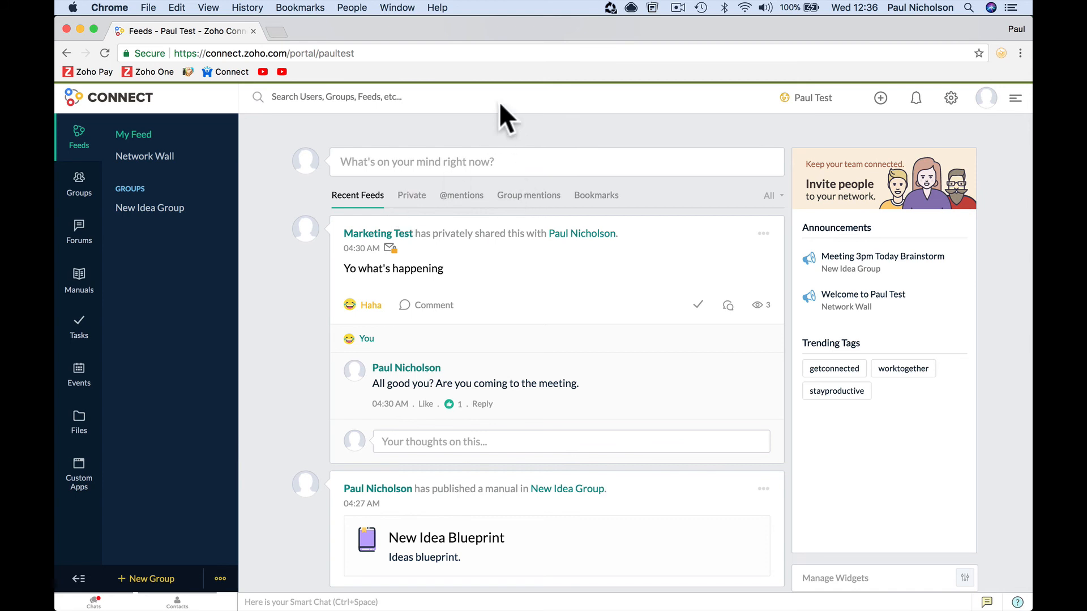
- Select the My Feed page address, then dismiss the address suggestions
click(380, 53)
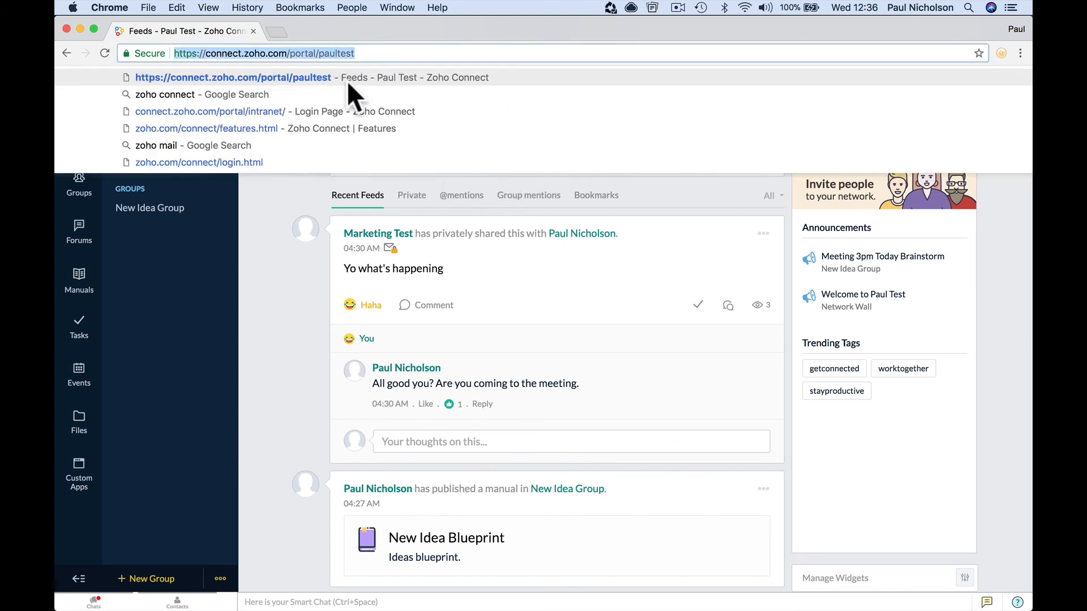
click(283, 187)
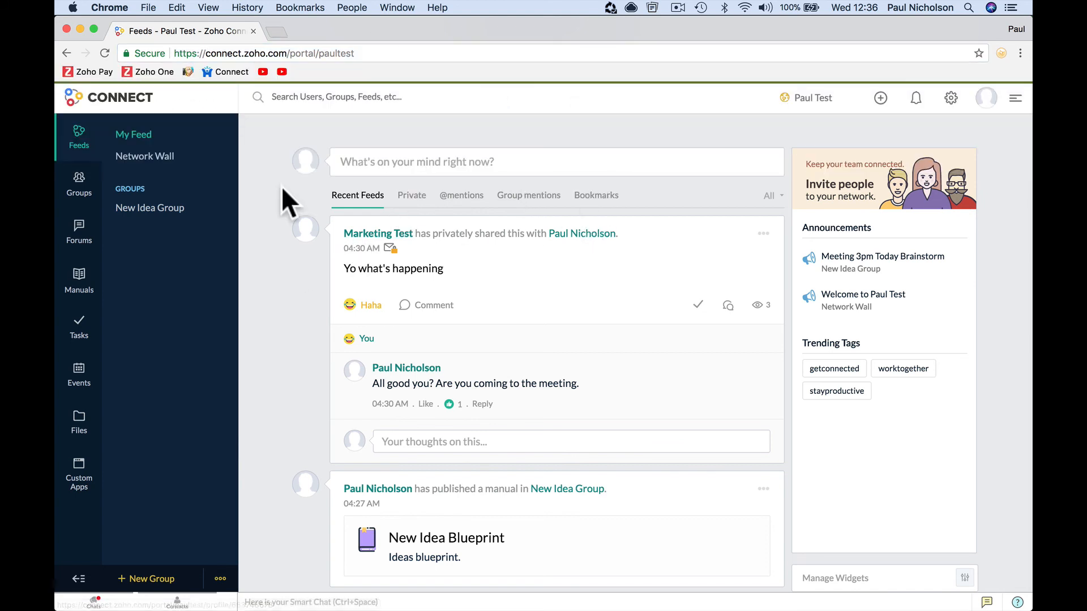
- Open the course training website in a new tab and enter its Join The Forum course
click(275, 30)
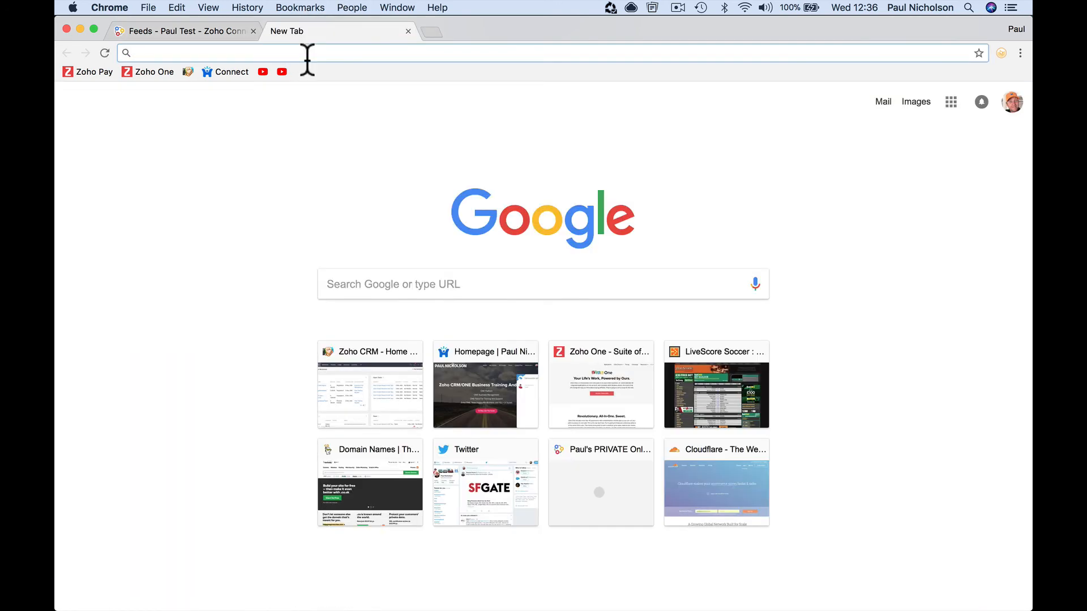
text(paulnicho;)
key(Return)
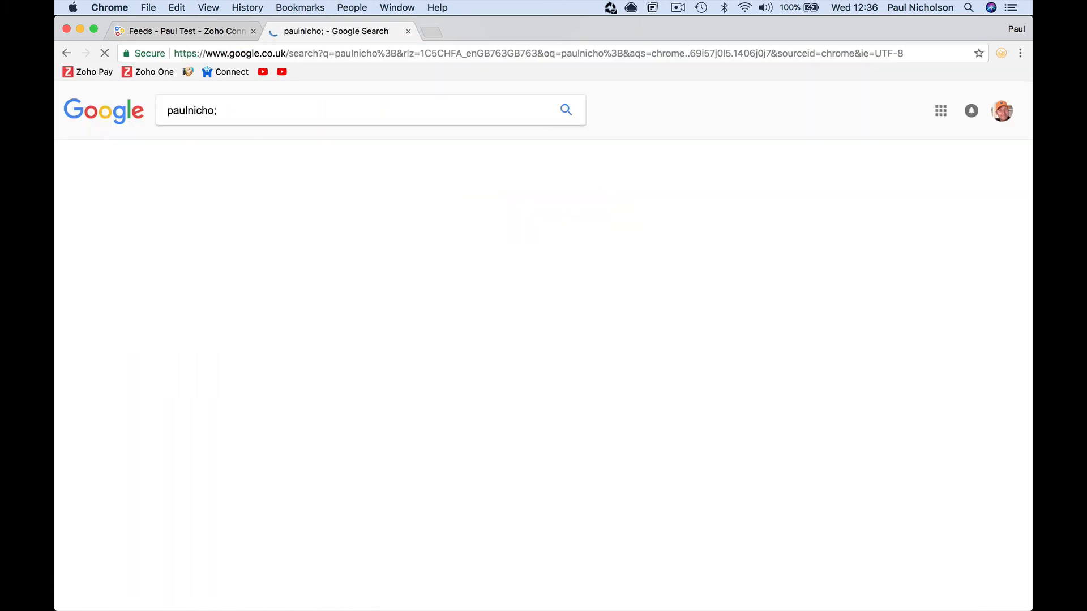
click(266, 51)
text(paulnicho)
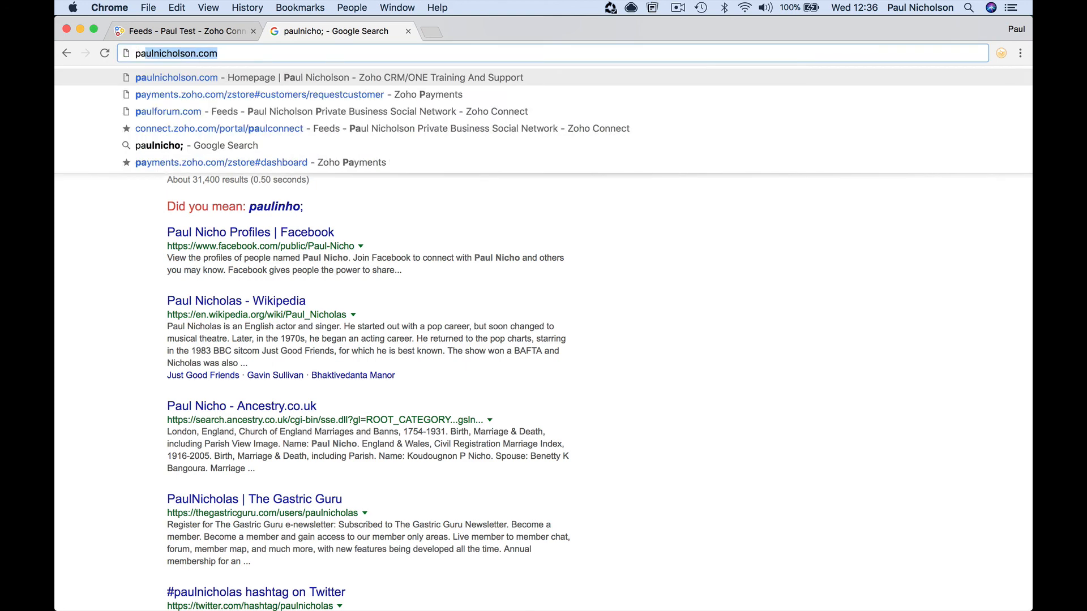
text(l)
key(Return)
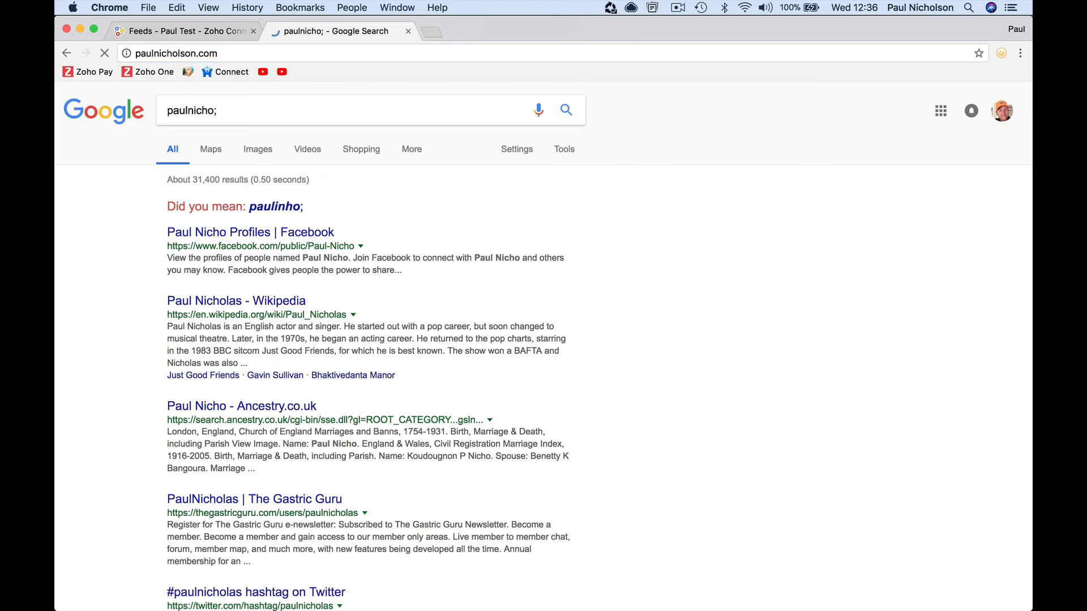
click(492, 290)
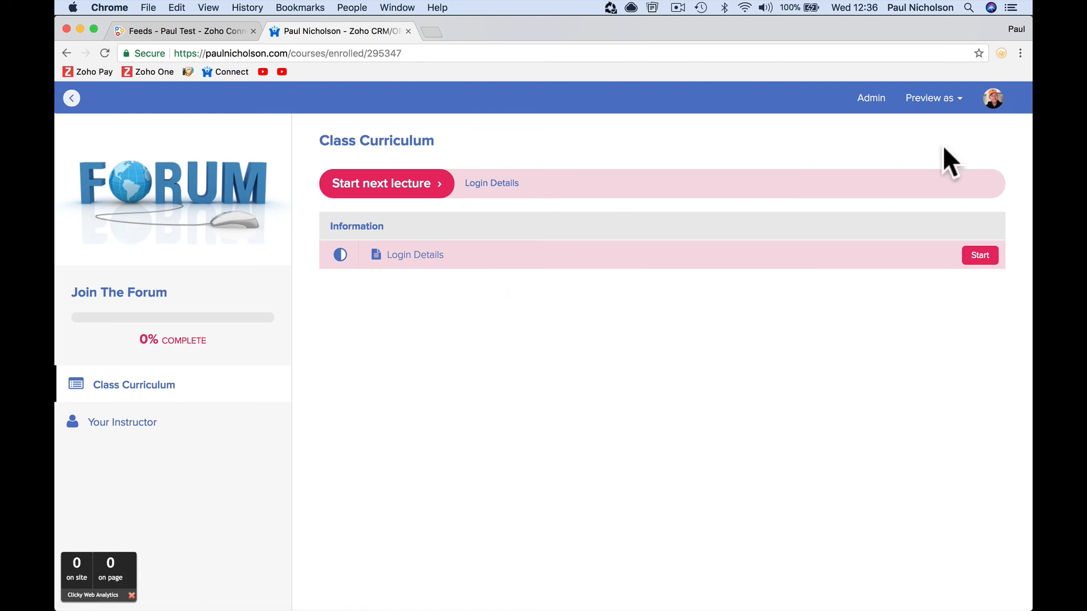
- Log out of the training site from the account menu
click(933, 98)
click(995, 105)
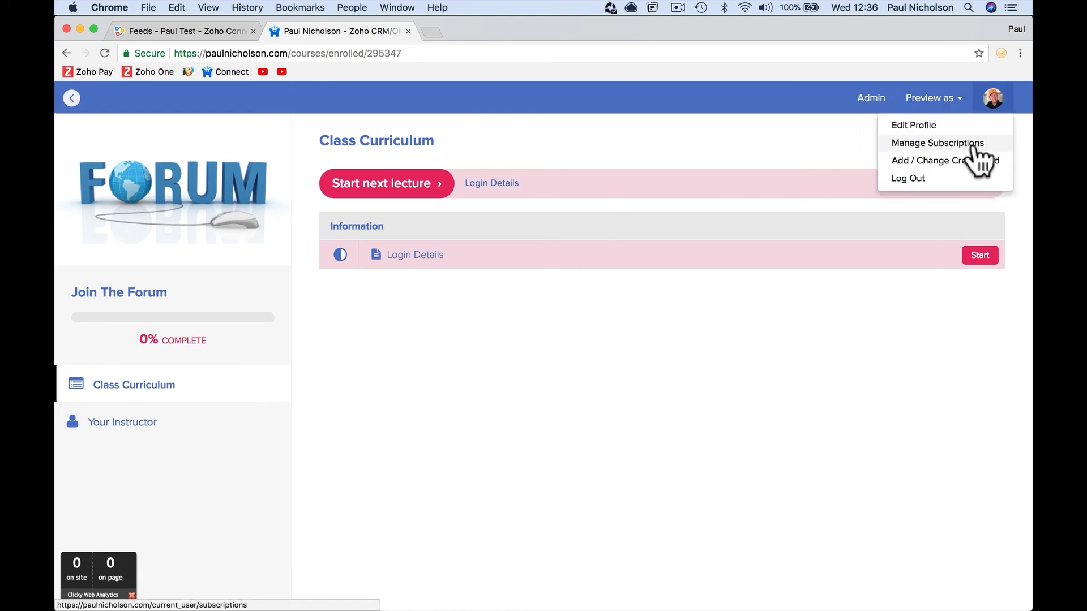
click(954, 179)
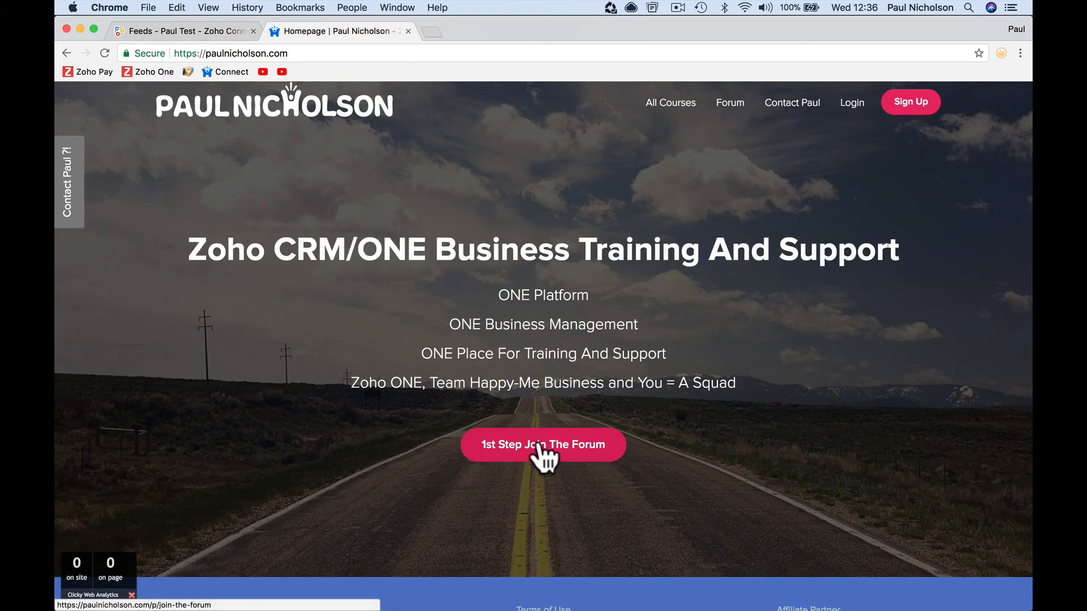
- View the Join The Forum enrolment form, go to the homepage, then return to Zoho Connect
click(544, 446)
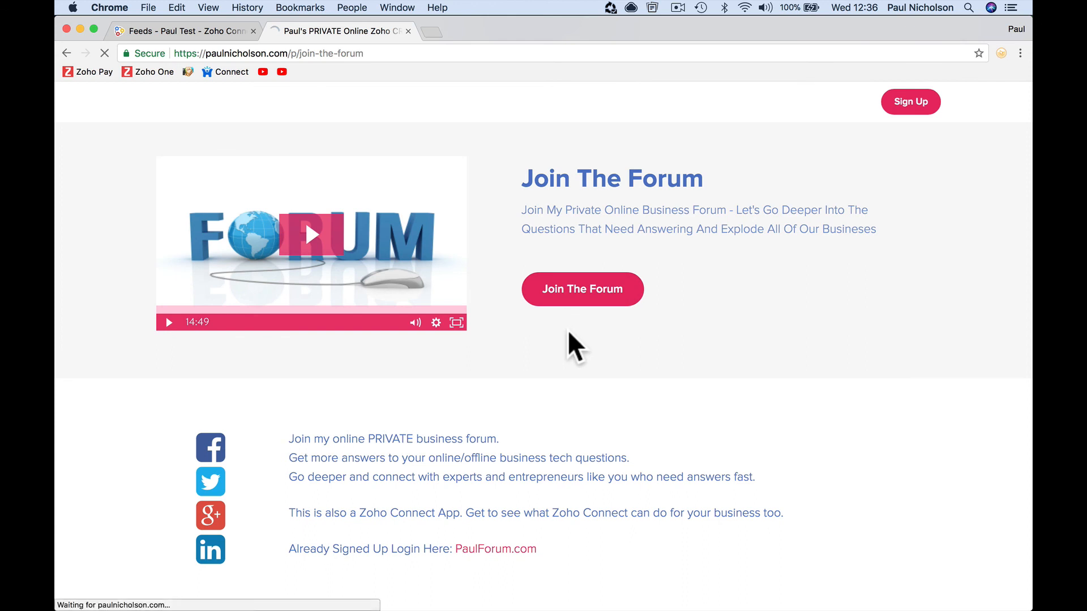
click(630, 308)
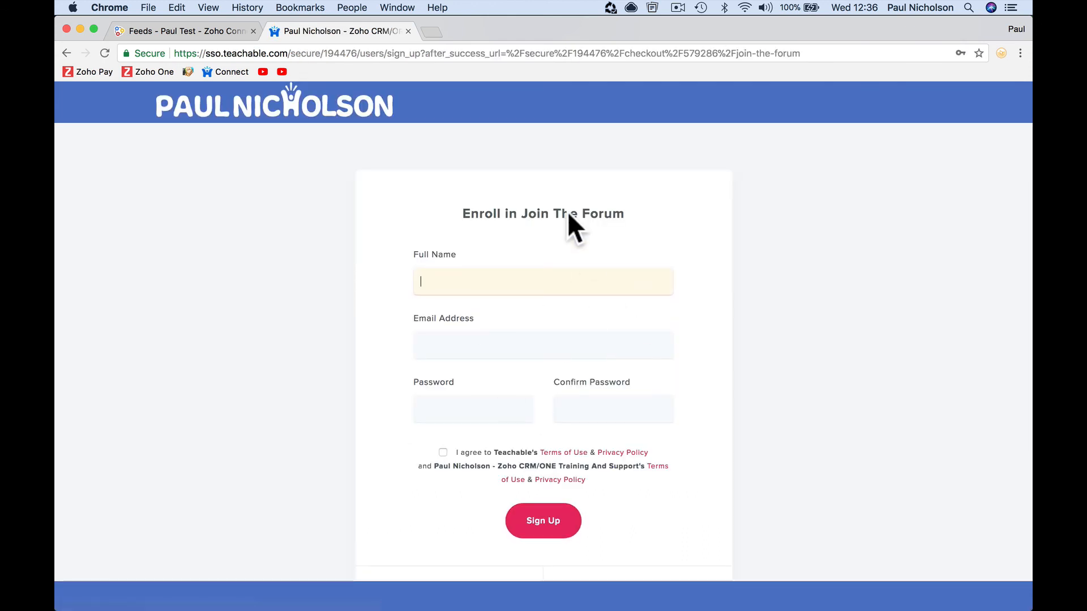
click(204, 122)
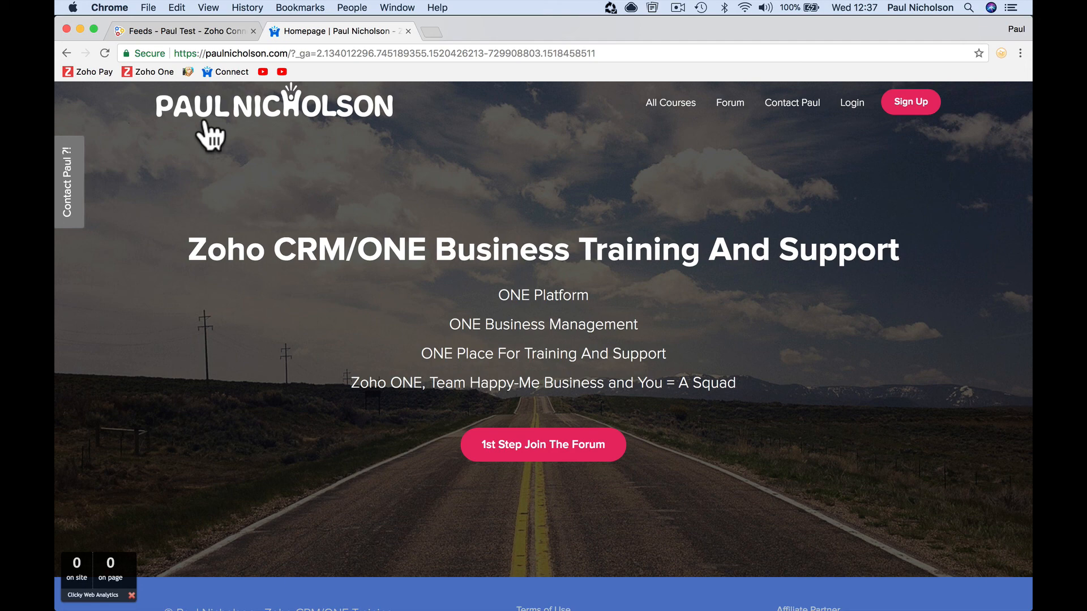
click(185, 31)
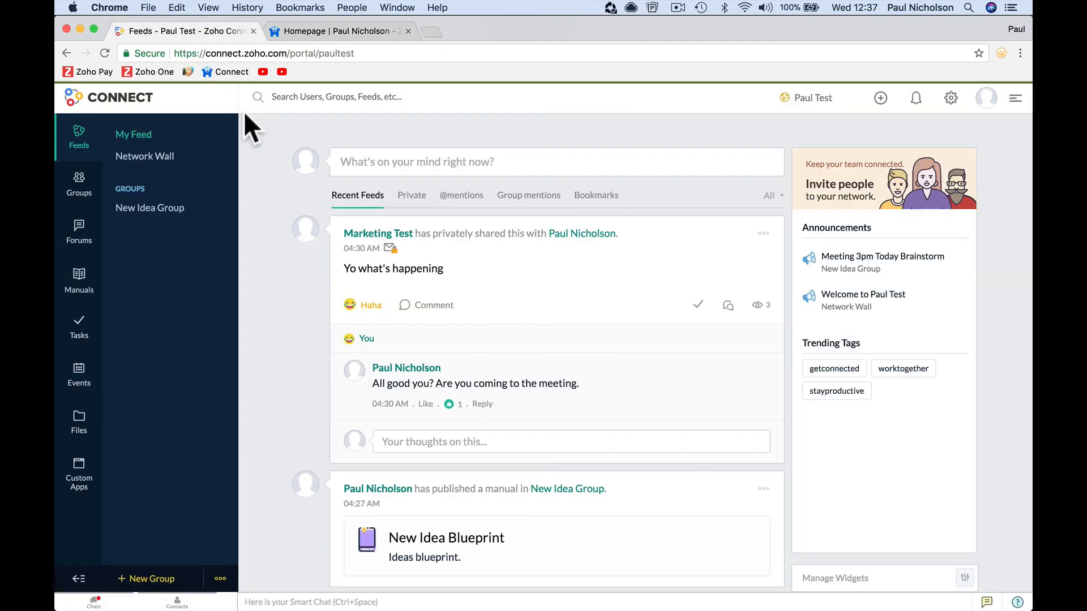
- Go to zapier.com in the second browser tab
click(339, 32)
click(333, 52)
text(zapier.com)
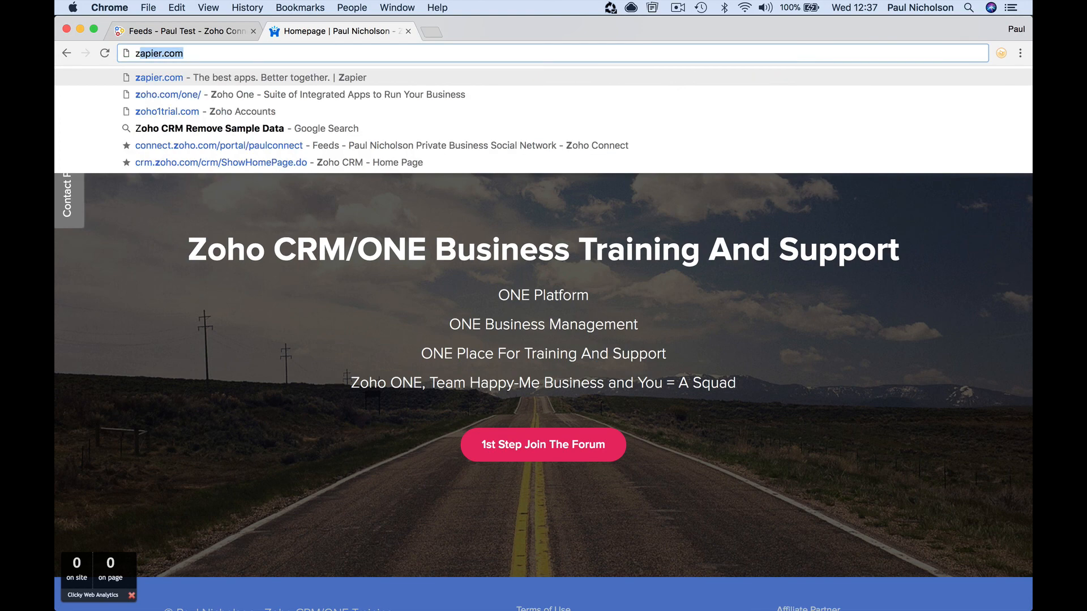
key(Return)
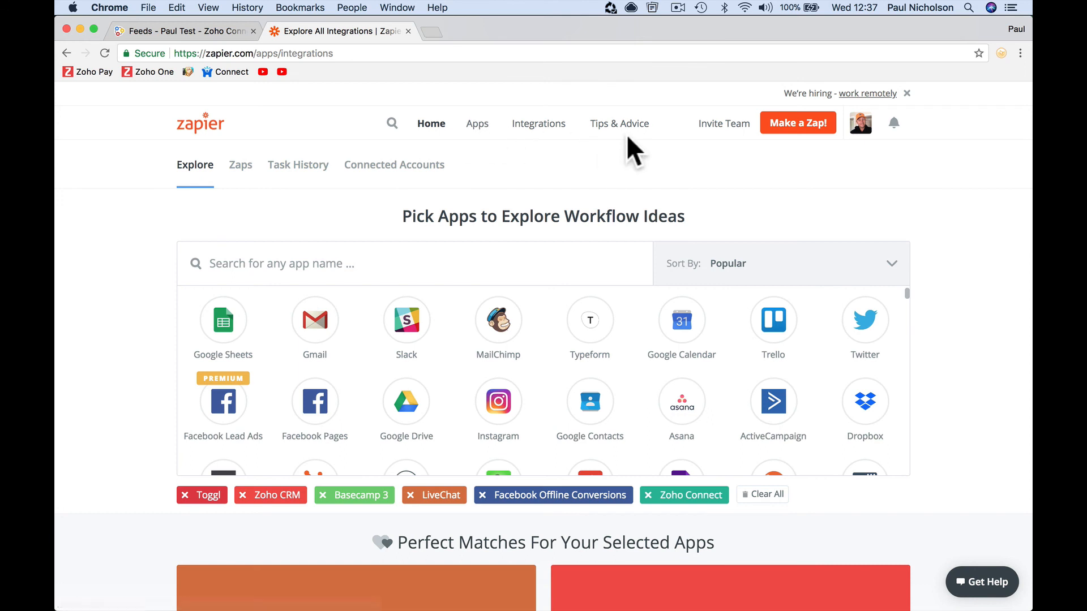
- Browse Zapier's apps directory, notifications and the account's plan and usage summary
click(480, 139)
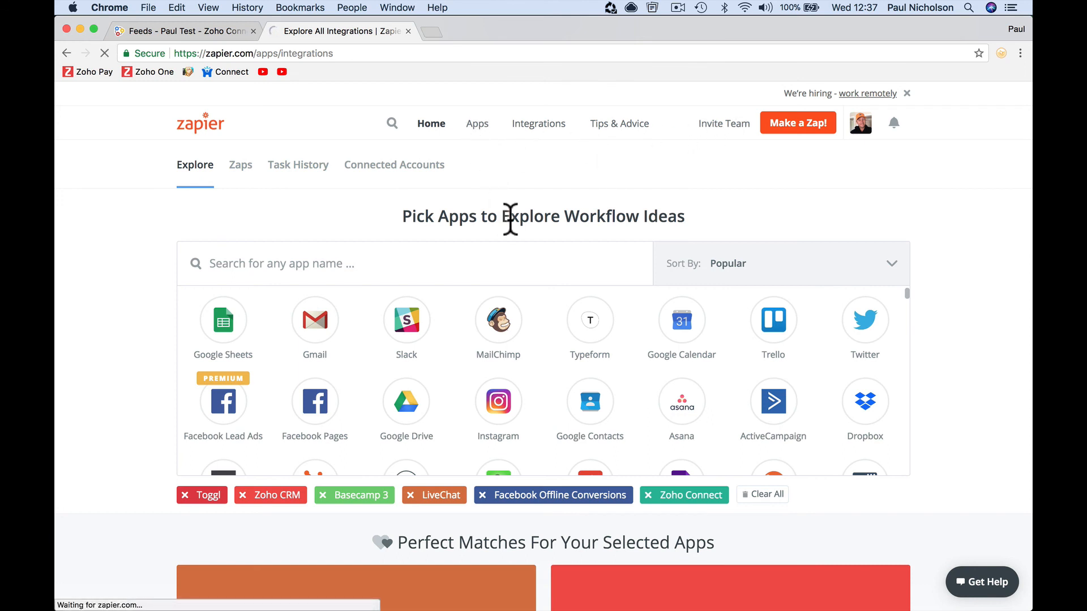
click(893, 124)
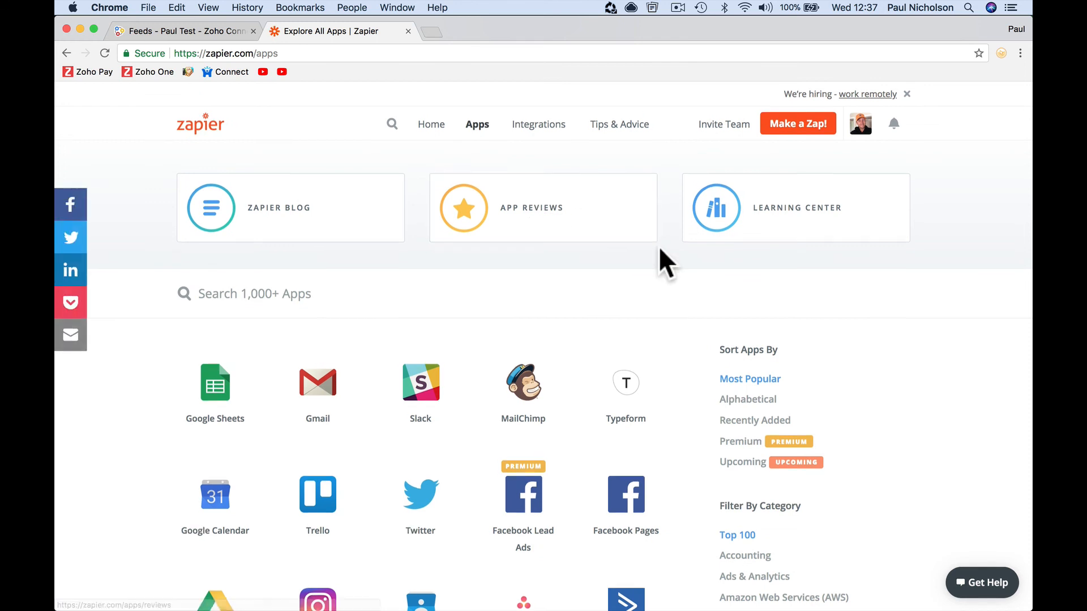
click(858, 130)
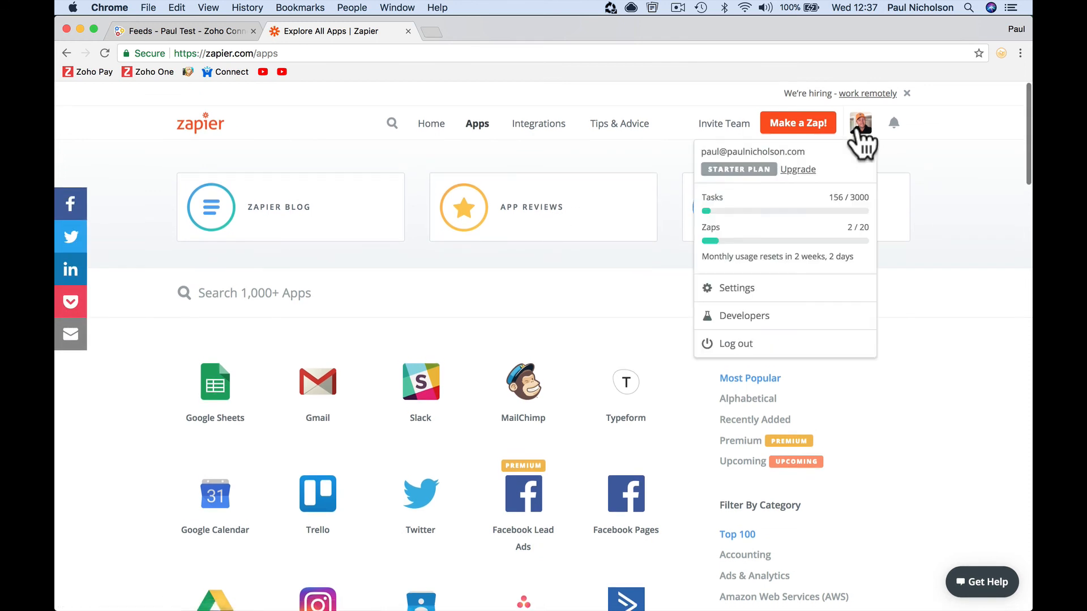
click(529, 130)
- Look through the integrations app picker and notifications, then return to Zapier's Explore home page
click(476, 131)
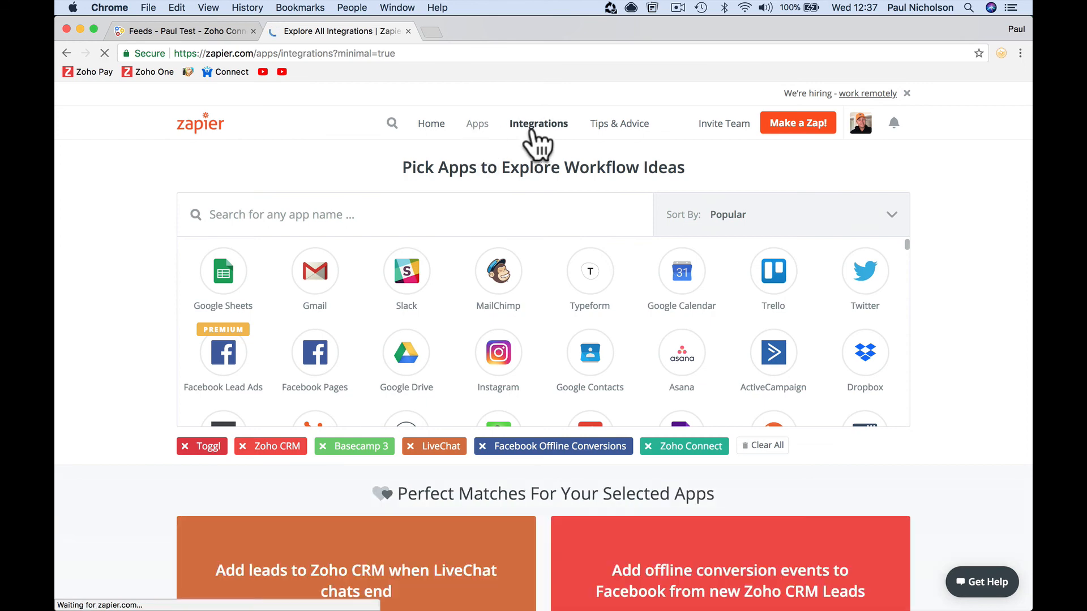
scroll(606, 144, down, 7)
scroll(607, 144, up, 7)
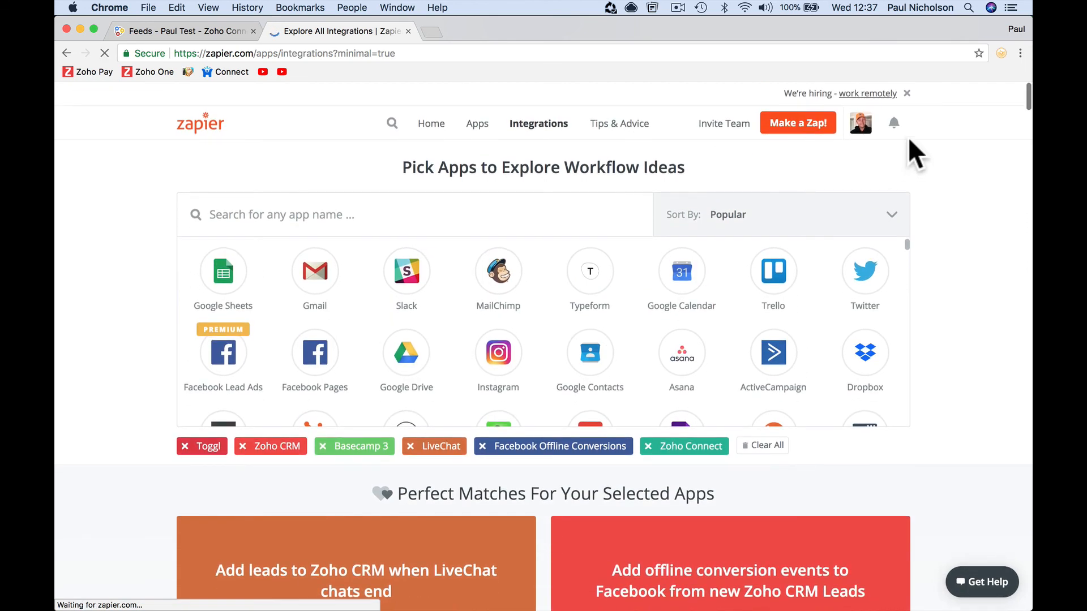
click(894, 125)
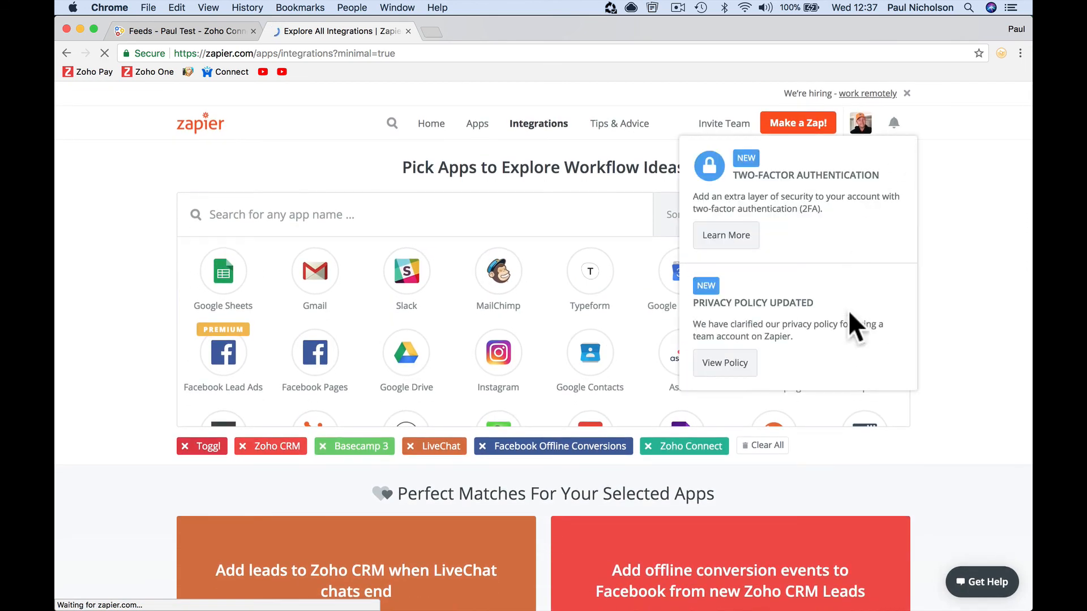
scroll(939, 291, down, 1)
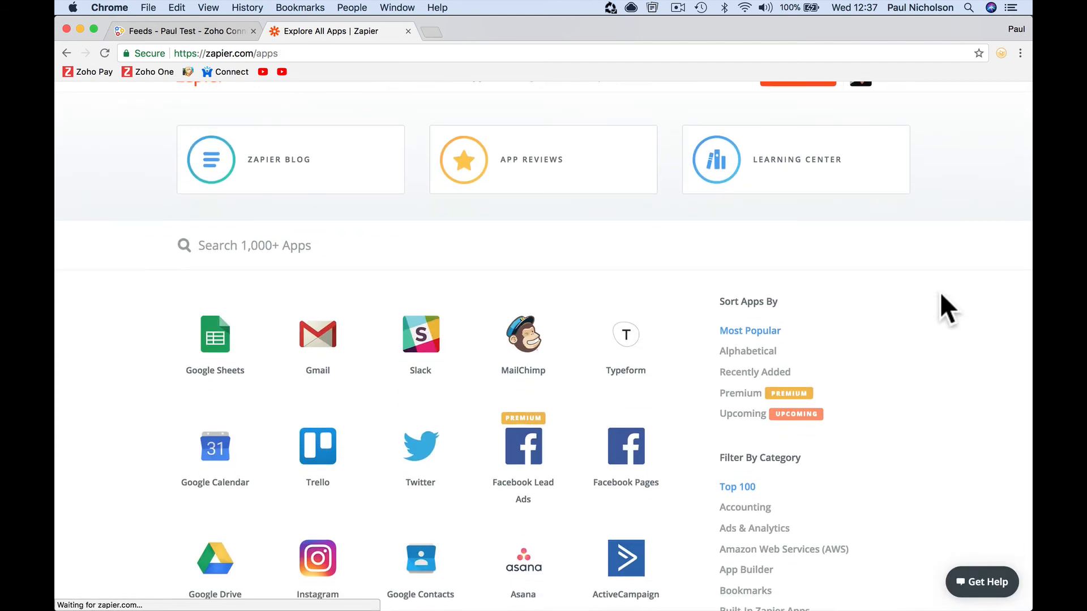
scroll(940, 291, up, 2)
click(213, 126)
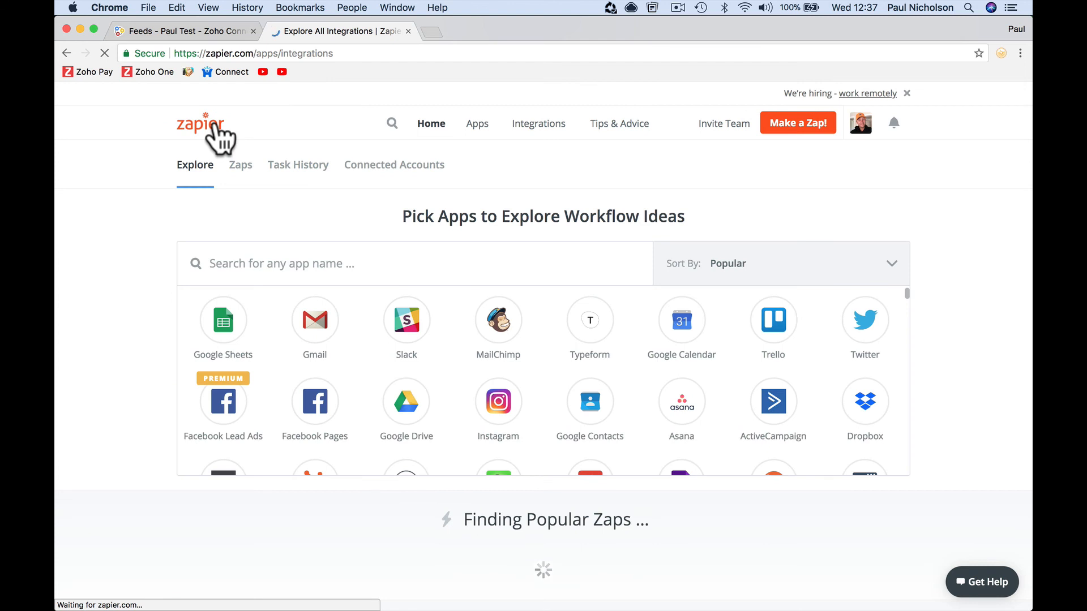
- Inspect the Teachable To Zoho CRM - PNUK New Student zap's steps, then go back to the Zaps dashboard
click(239, 168)
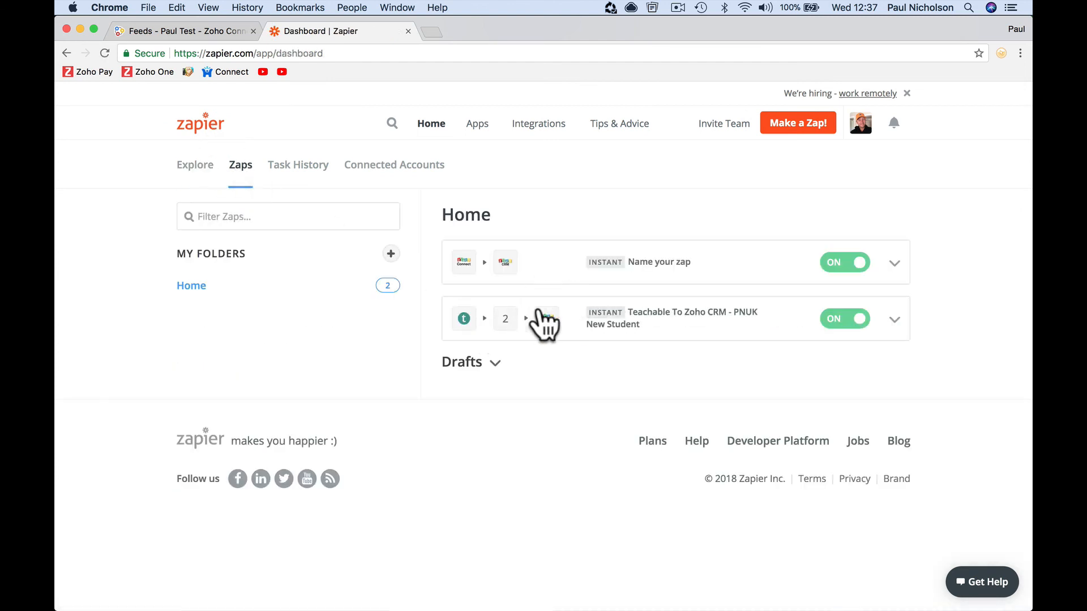
click(578, 333)
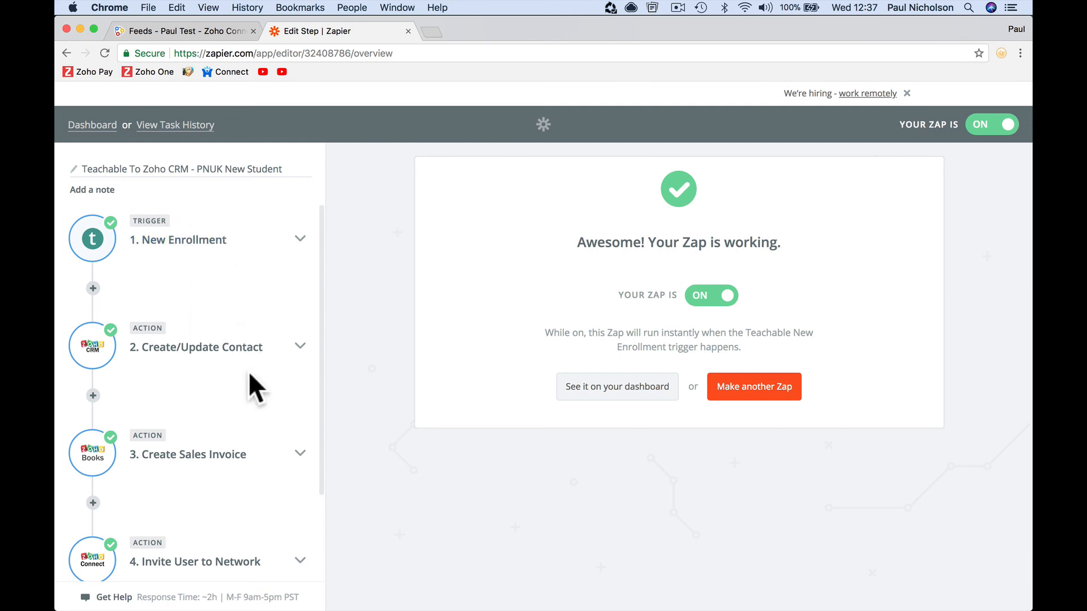
scroll(249, 372, down, 3)
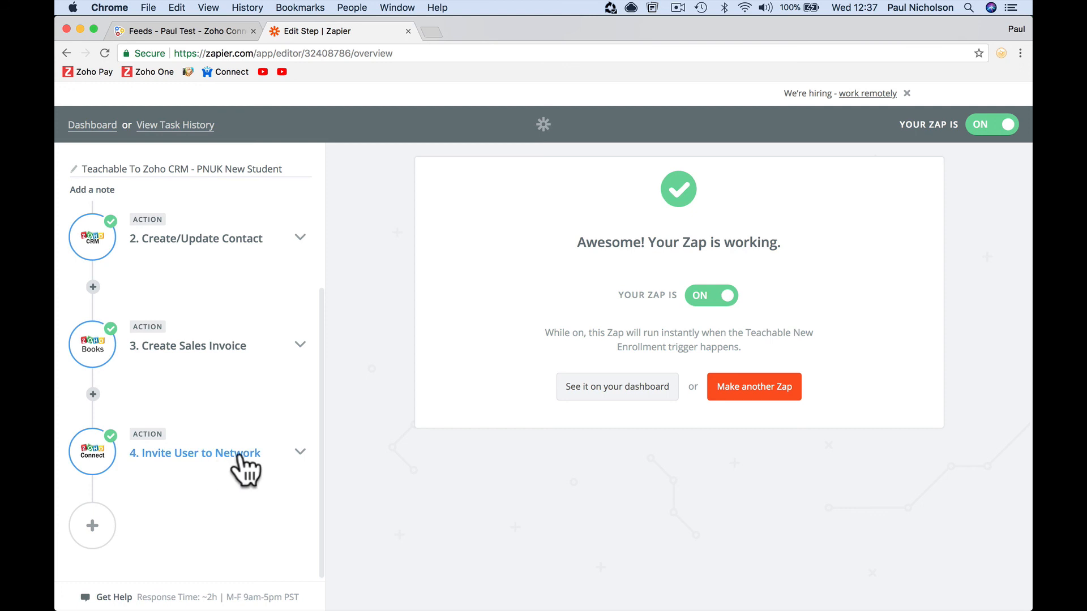
scroll(270, 325, up, 3)
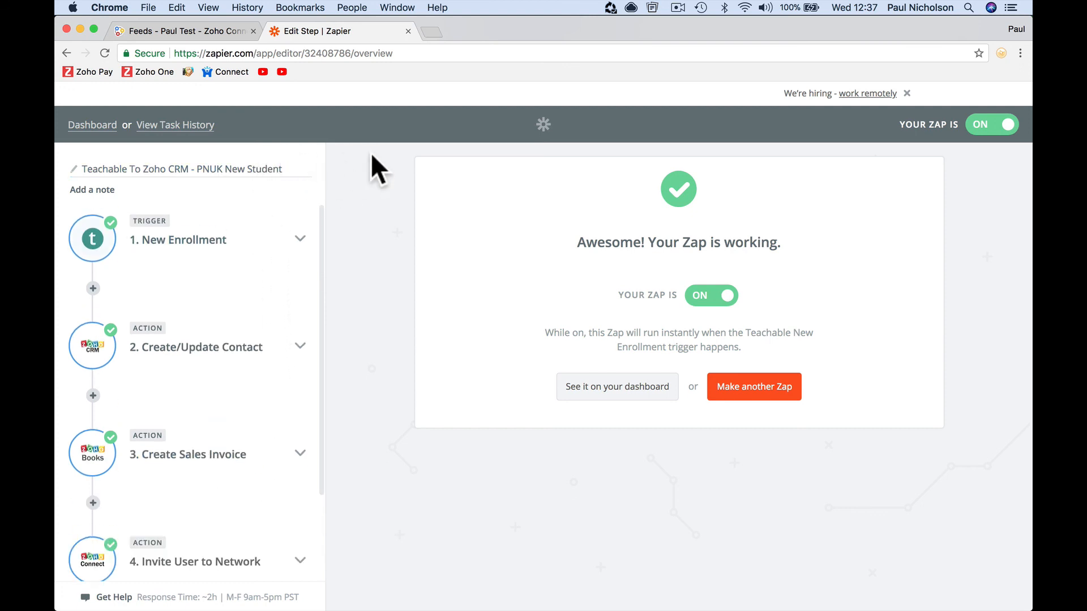
click(91, 125)
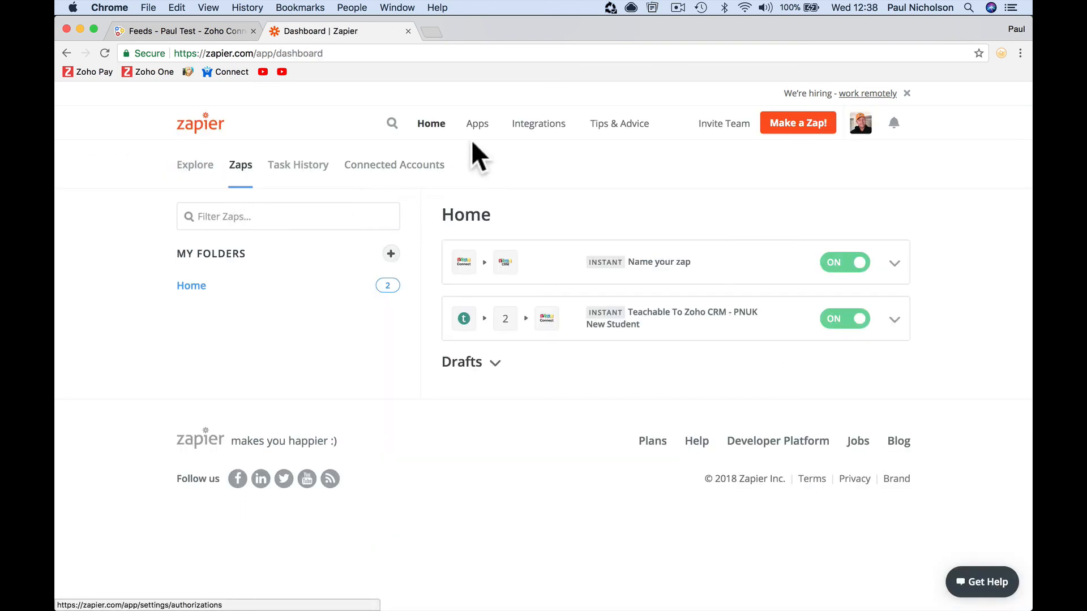
- Create a new Zap with MailChimp as the trigger app, then go back to the Zoho Connect tab
click(803, 122)
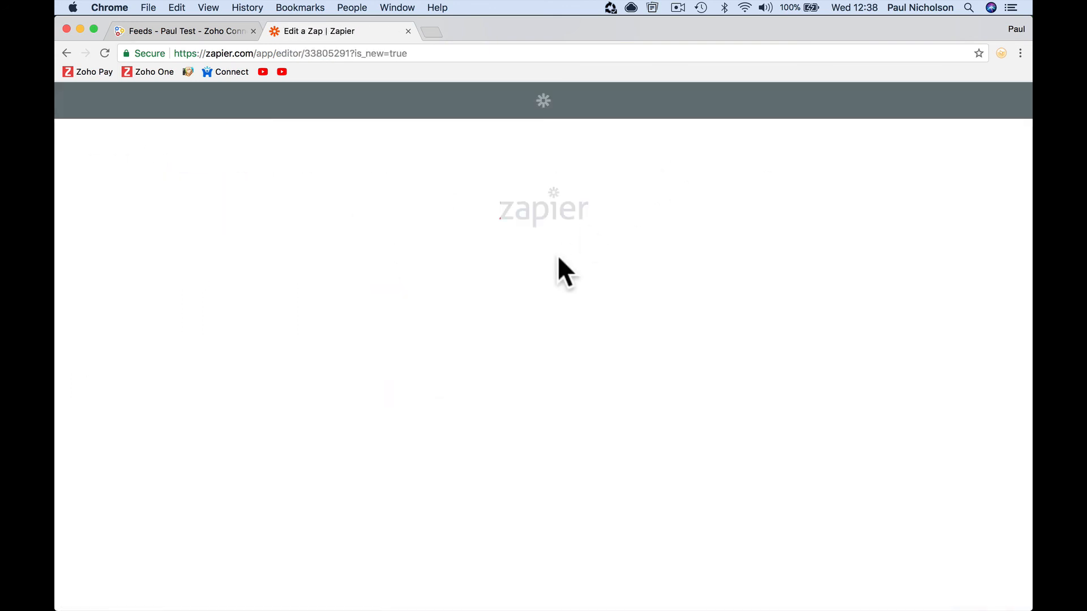
scroll(575, 382, down, 2)
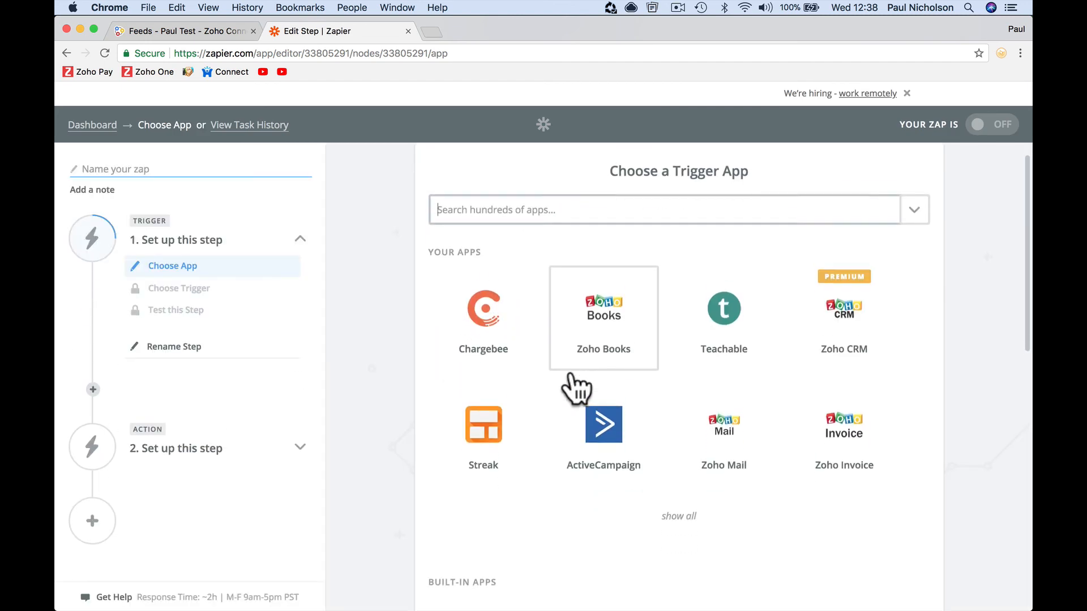
scroll(574, 387, down, 2)
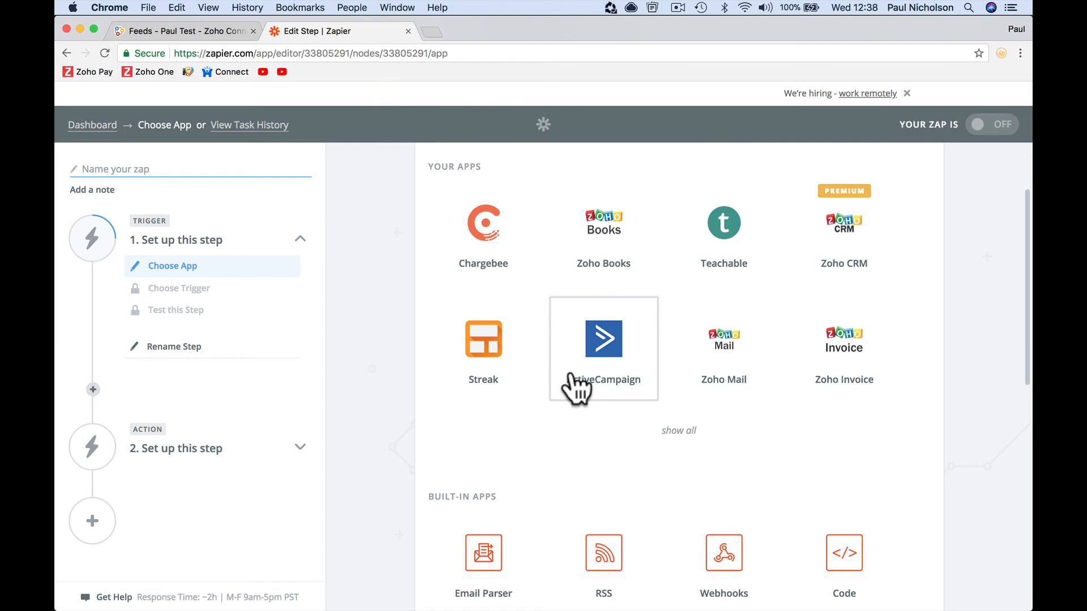
scroll(577, 389, up, 3)
click(529, 233)
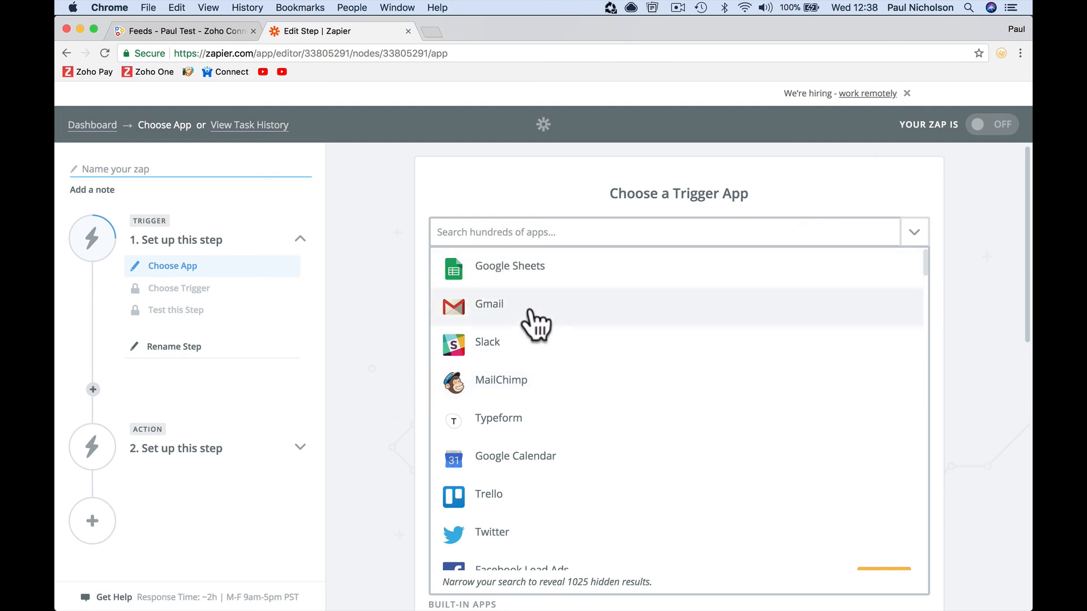
click(512, 387)
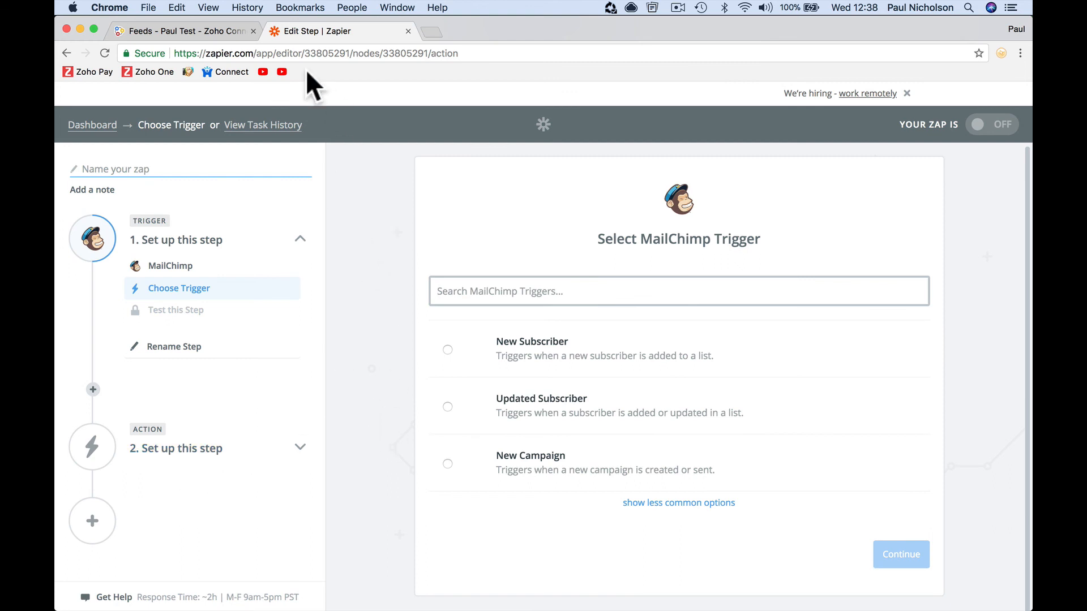
click(213, 33)
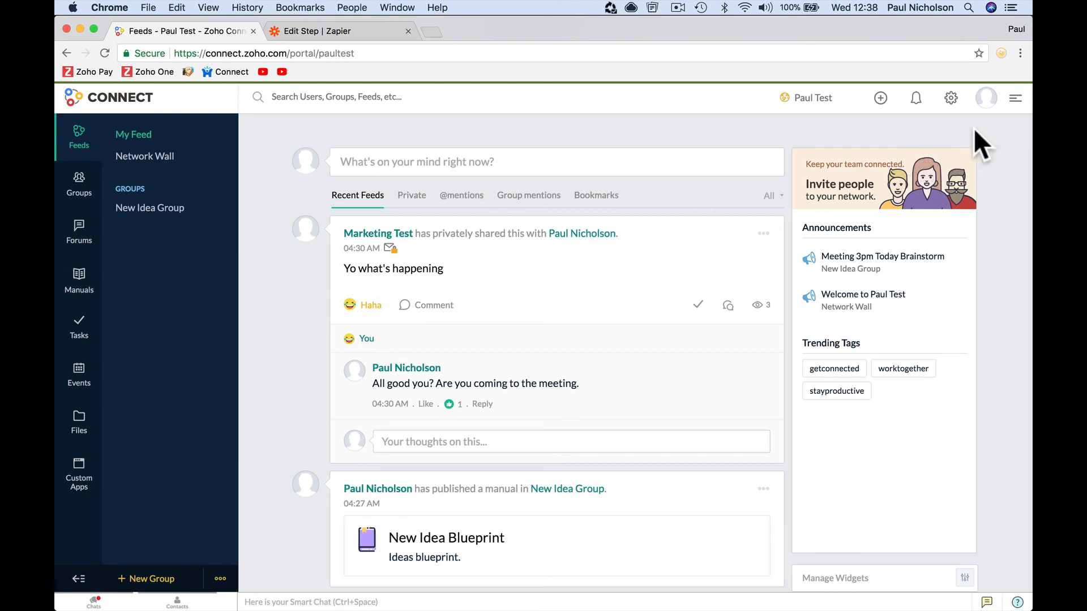
- Sign out of the Zoho Connect test network from the profile panel
click(985, 100)
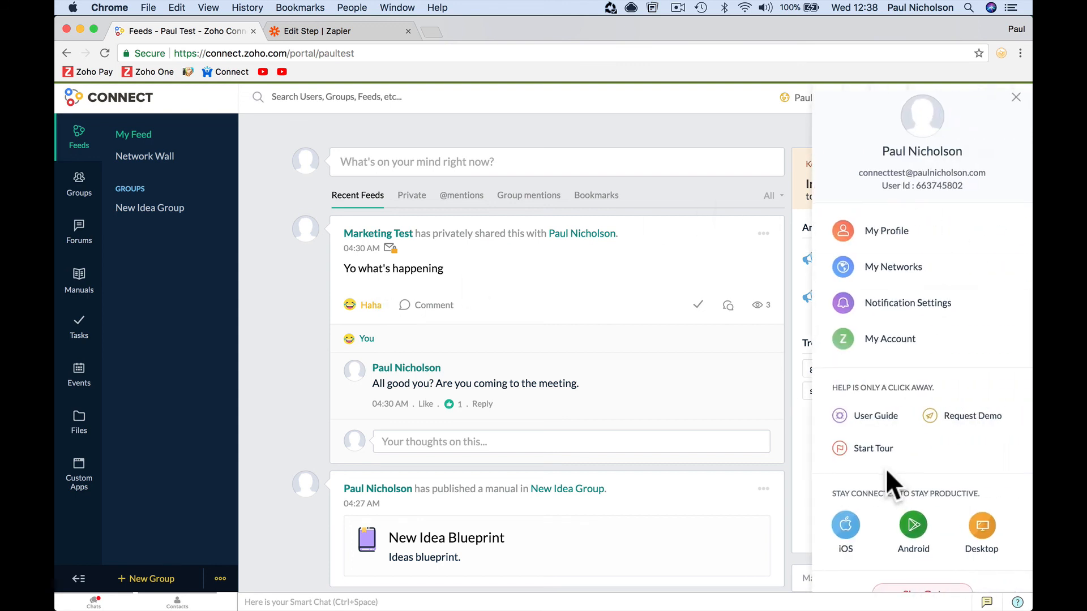
scroll(889, 487, down, 1)
click(906, 568)
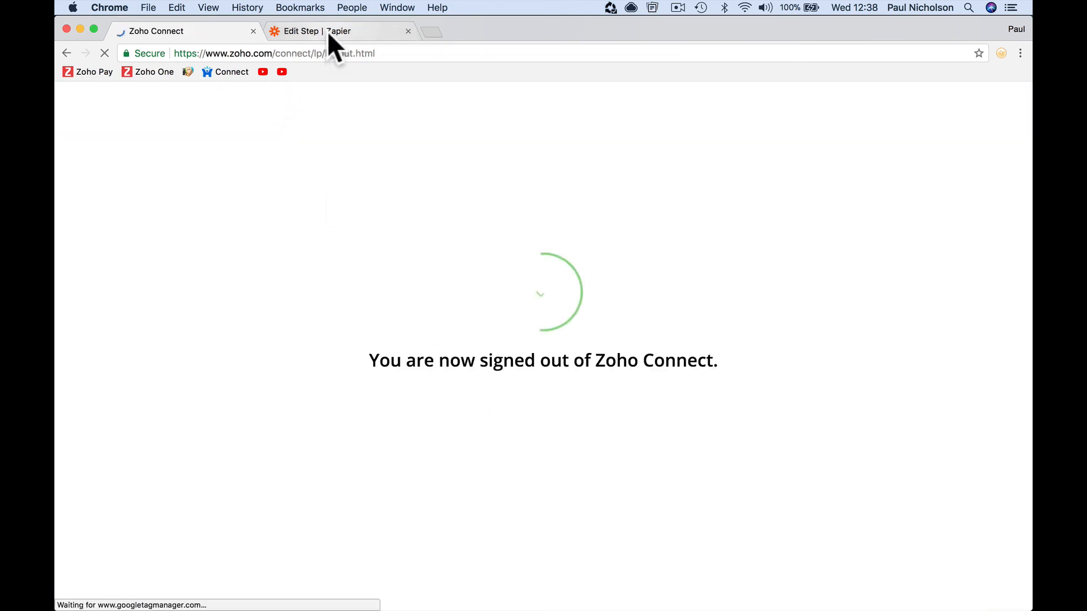
- Go to paulforum.com and sign into the private business network
click(328, 31)
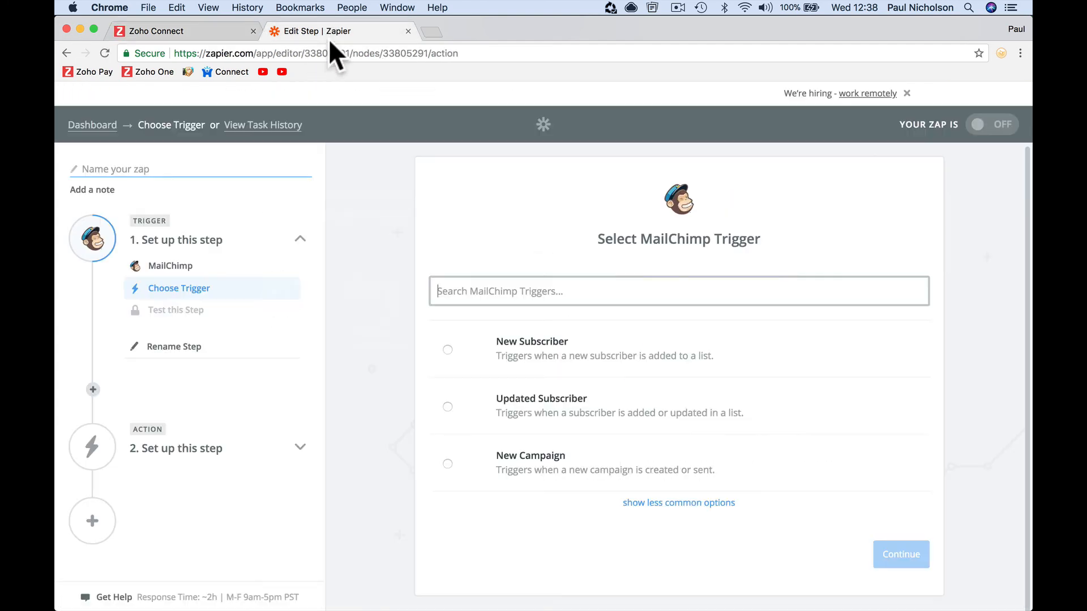
click(219, 33)
click(250, 53)
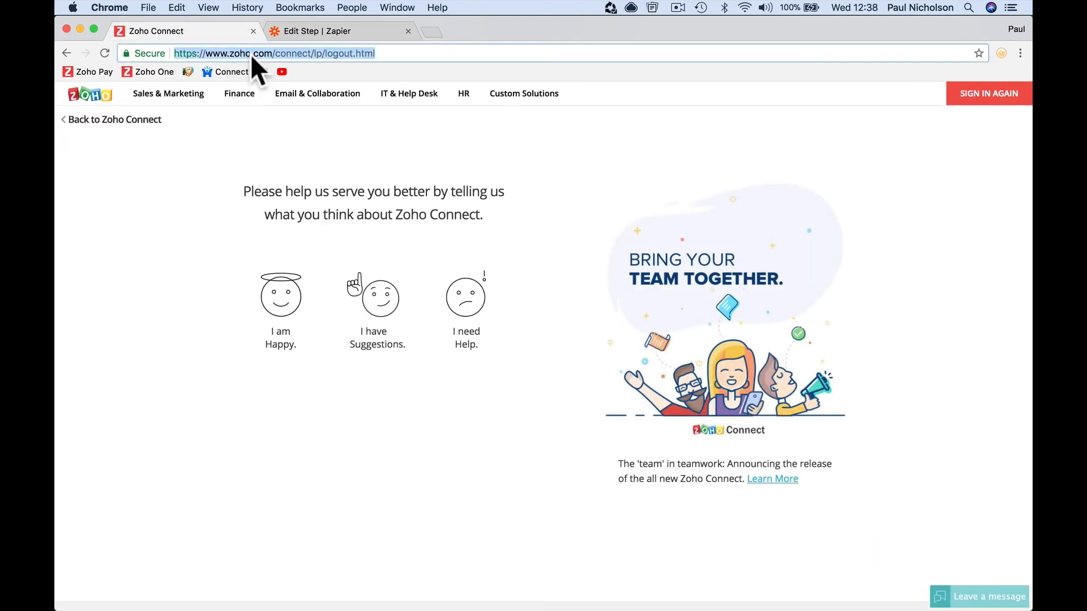
text(paulforum)
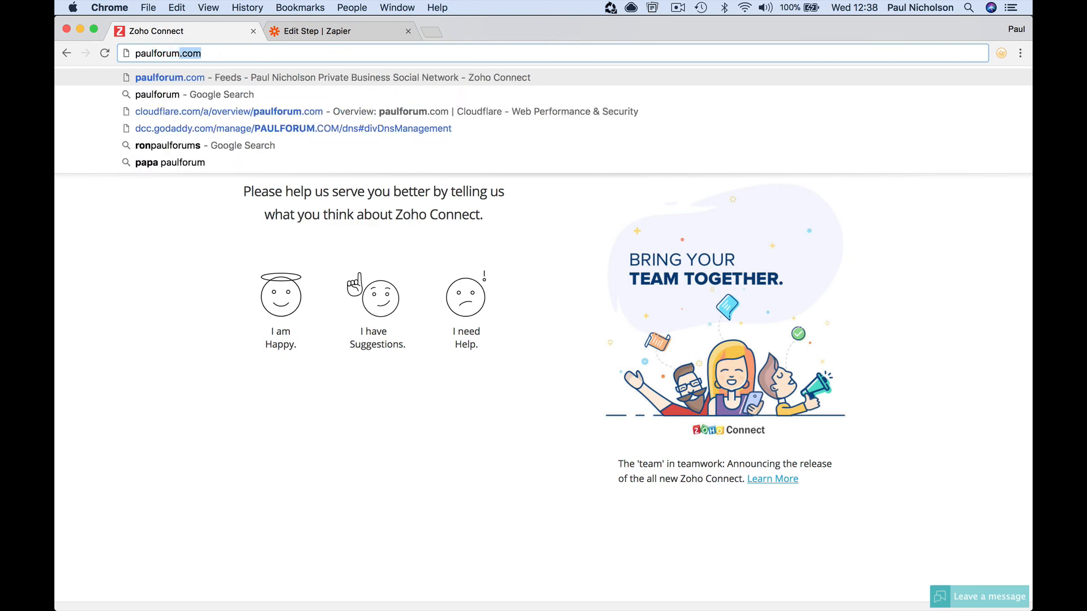
key(Return)
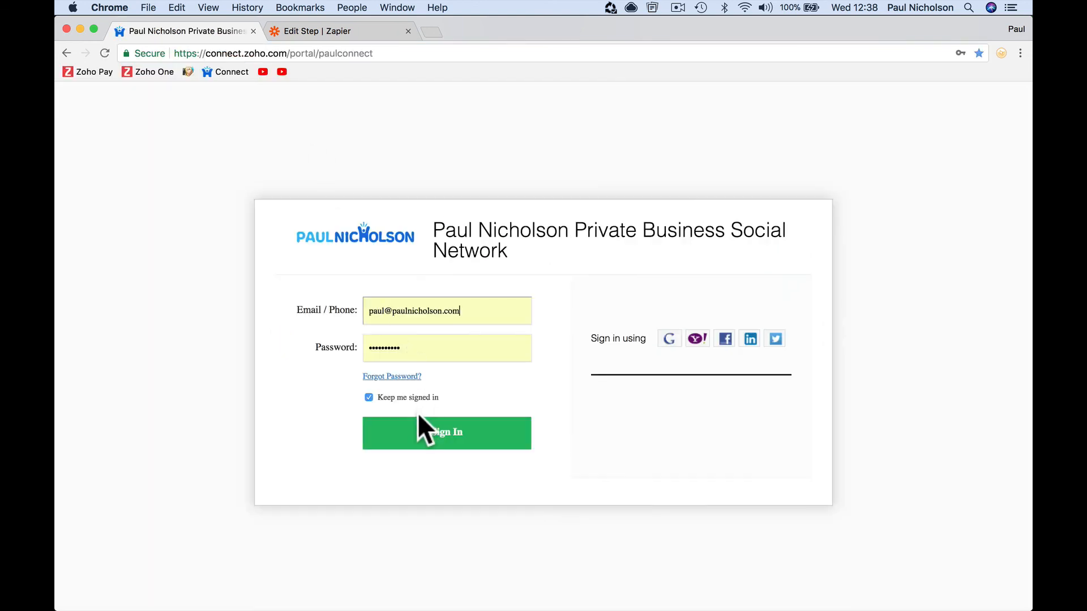
click(416, 433)
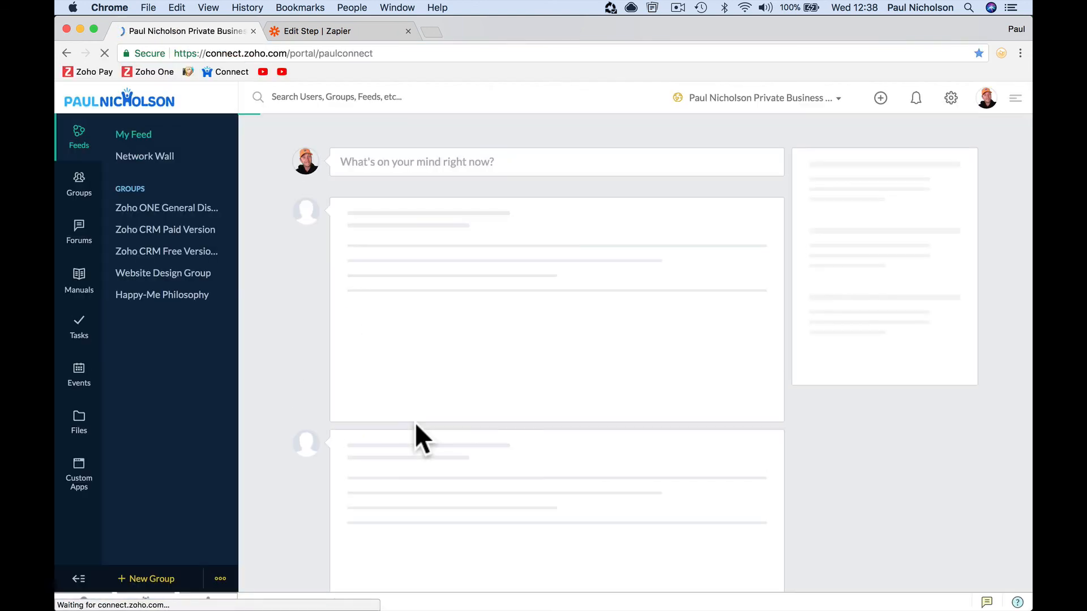